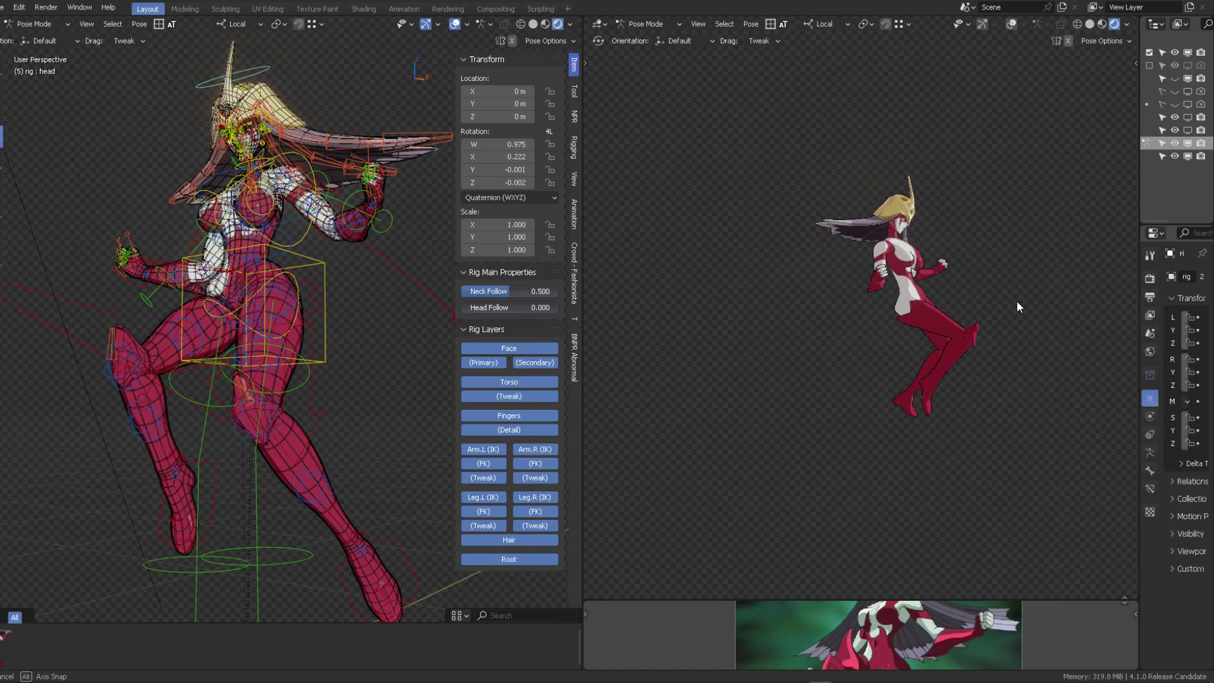
middle_drag(1054, 302, 885, 267)
scroll(898, 305, up, 5)
scroll(883, 289, down, 5)
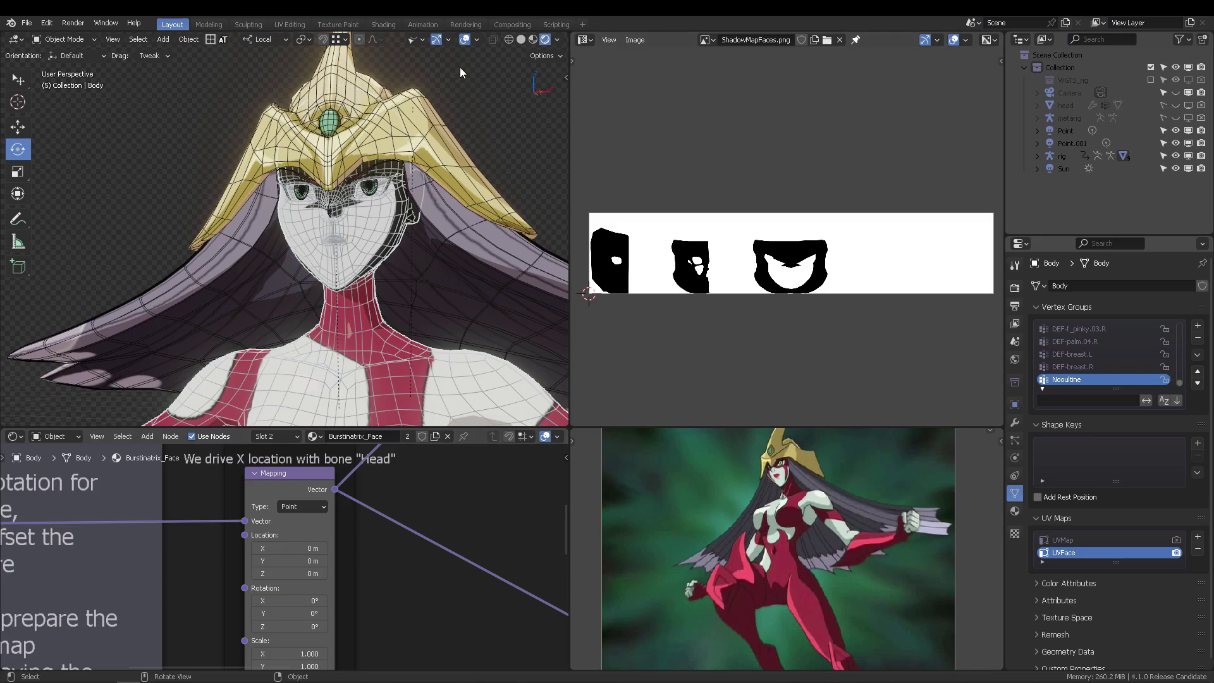
Hide the 3D viewport overlays and examine the shadow on the character's face from different angles
click(465, 39)
middle_drag(365, 233, 187, 206)
middle_drag(320, 321, 405, 209)
scroll(748, 224, up, 1)
scroll(751, 198, down, 1)
scroll(604, 265, up, 2)
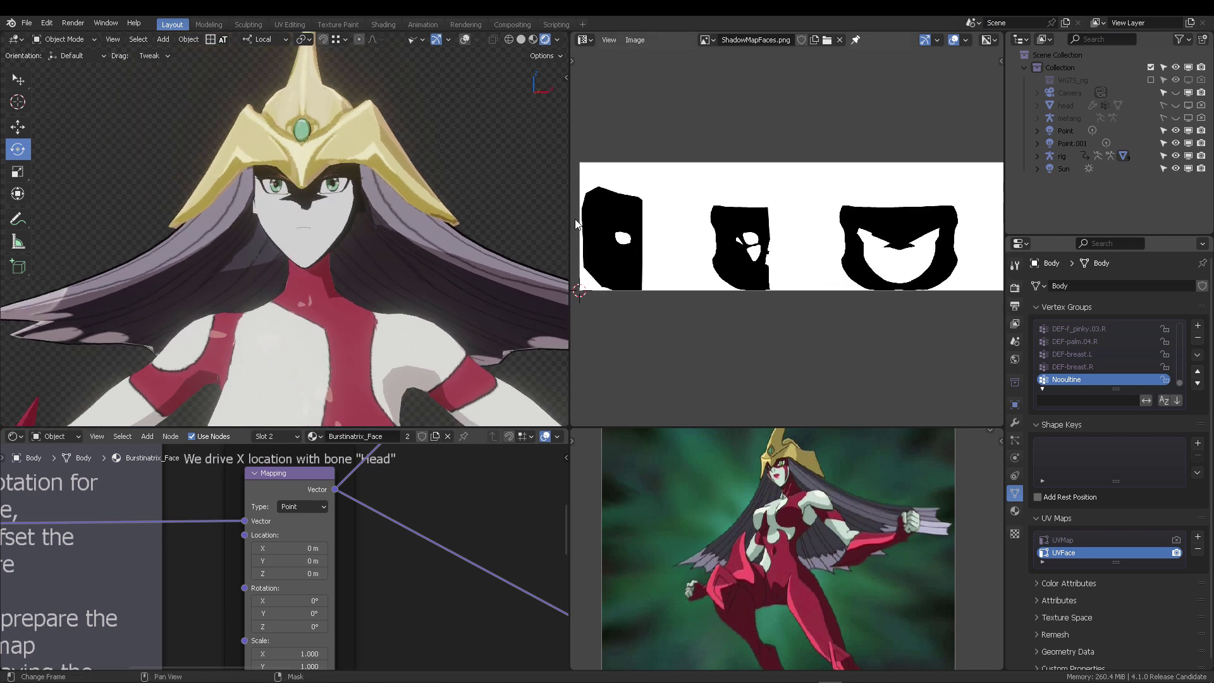
Display the Burstinatrix_Face texture in the image editor in place of the shadow map
middle_drag(830, 202, 713, 203)
click(705, 39)
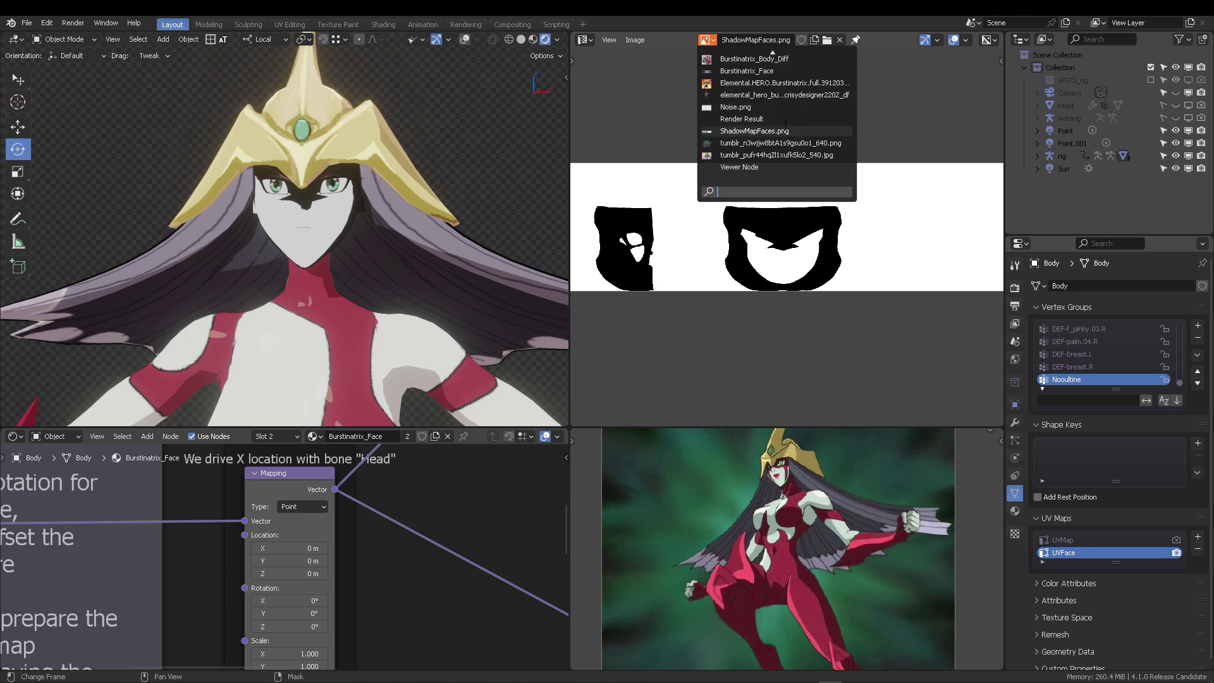
click(786, 74)
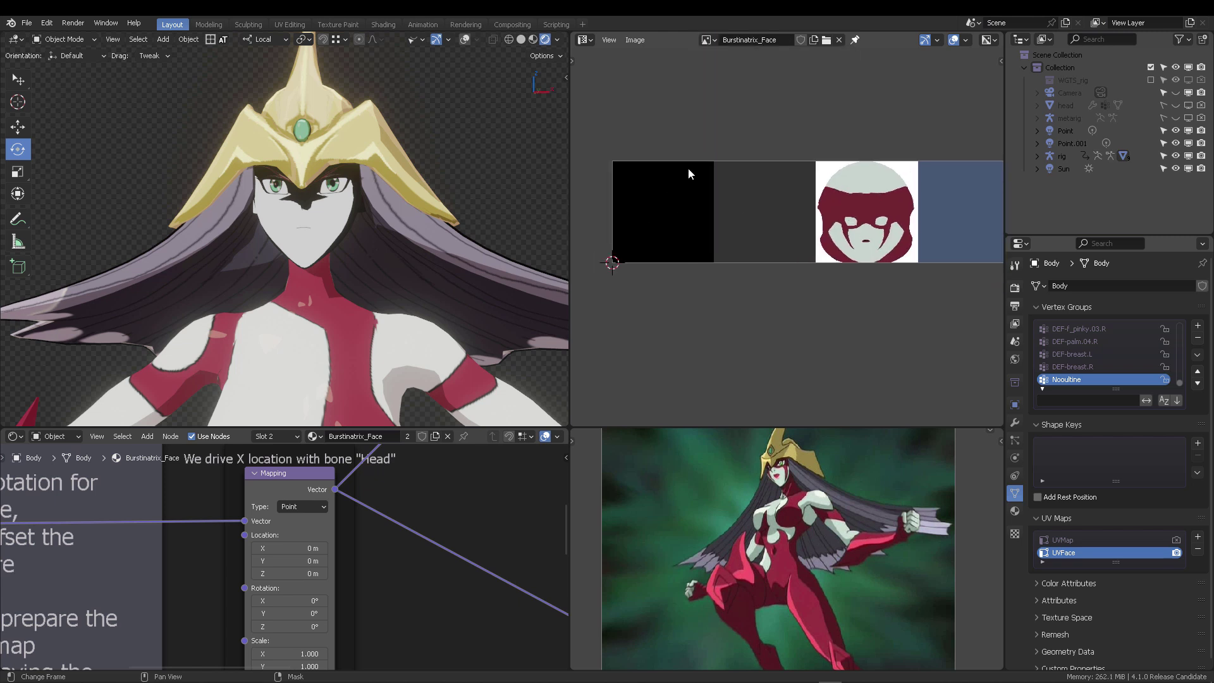
middle_drag(863, 197, 721, 199)
Reload the Burstinatrix_Face image from disk and look over its texture sections
key(n)
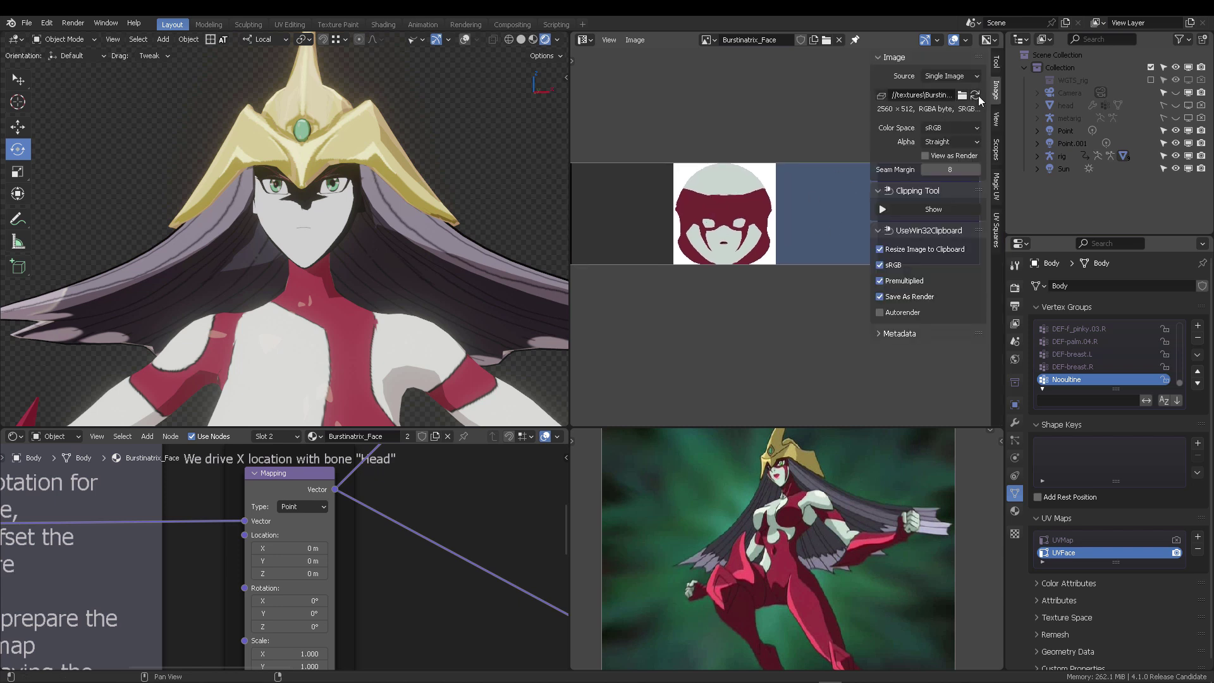
click(977, 96)
key(n)
middle_drag(733, 148, 893, 144)
ctrl+scroll(785, 193, down, 4)
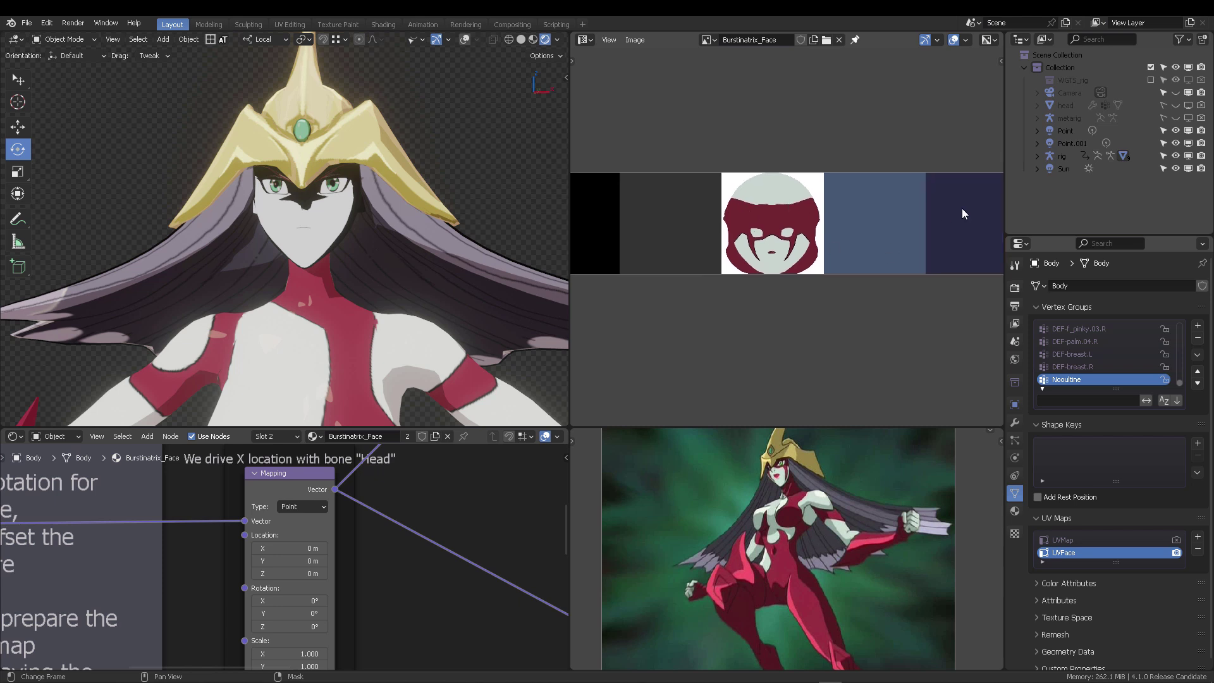
ctrl+scroll(917, 190, down, 1)
Bring ShadowMapFaces.png back into the image editor
click(629, 41)
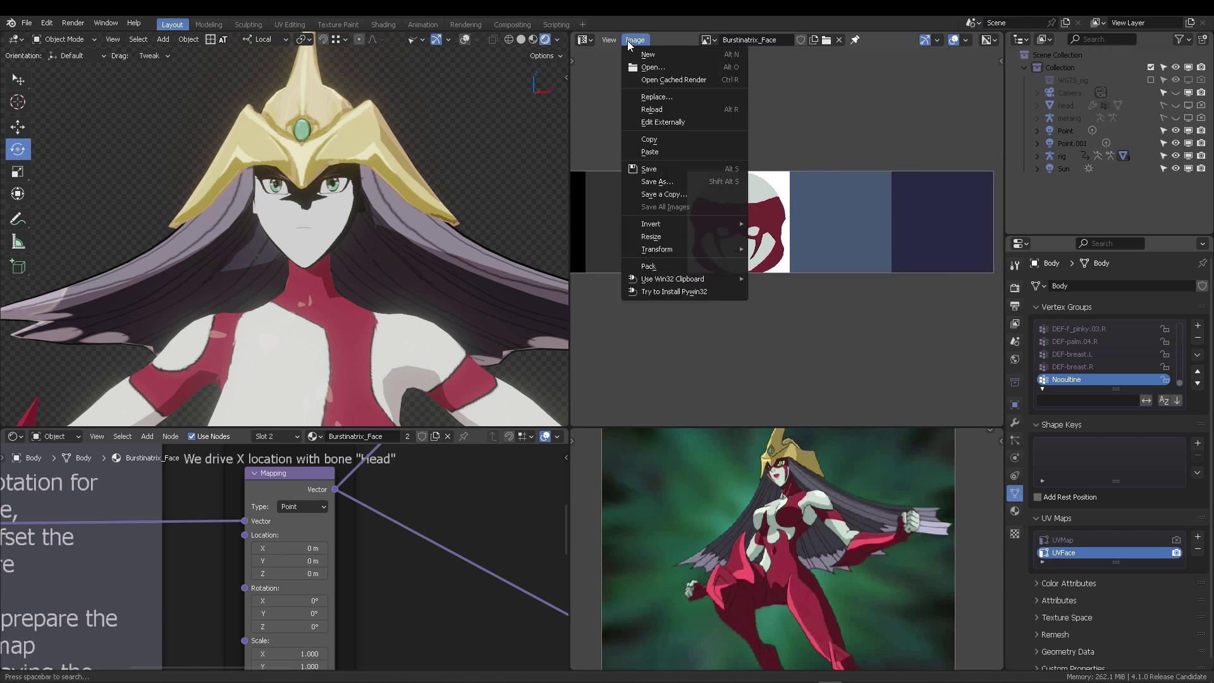
click(706, 40)
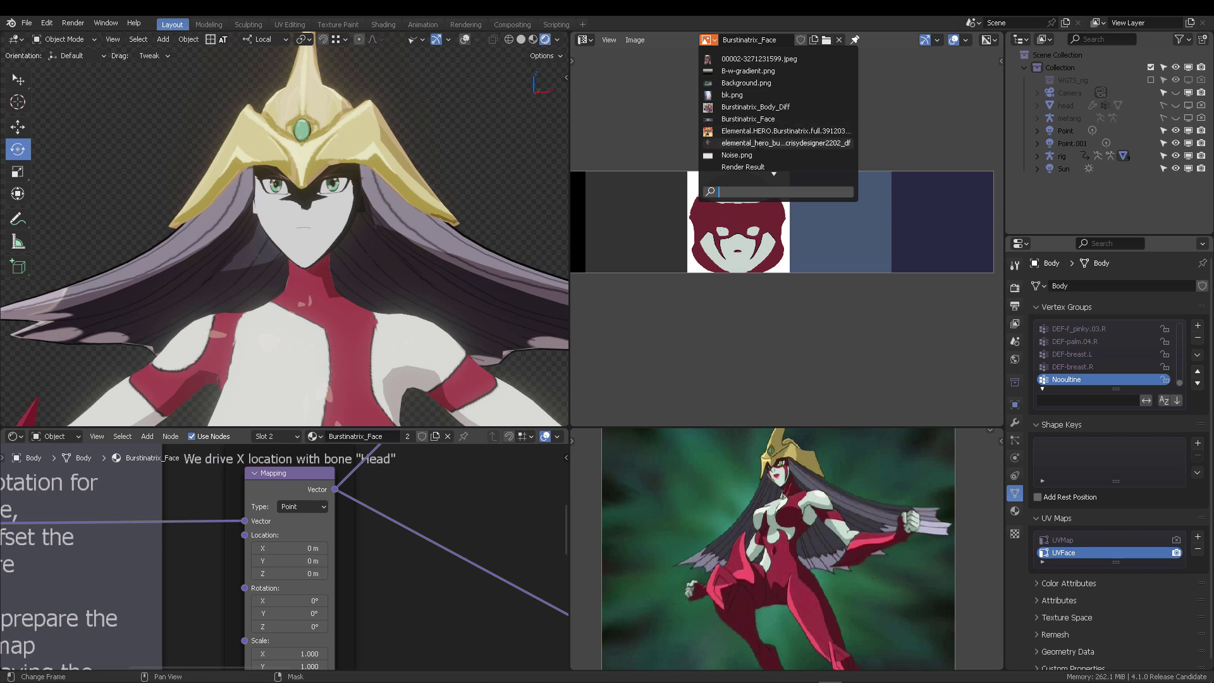
scroll(758, 157, down, 2)
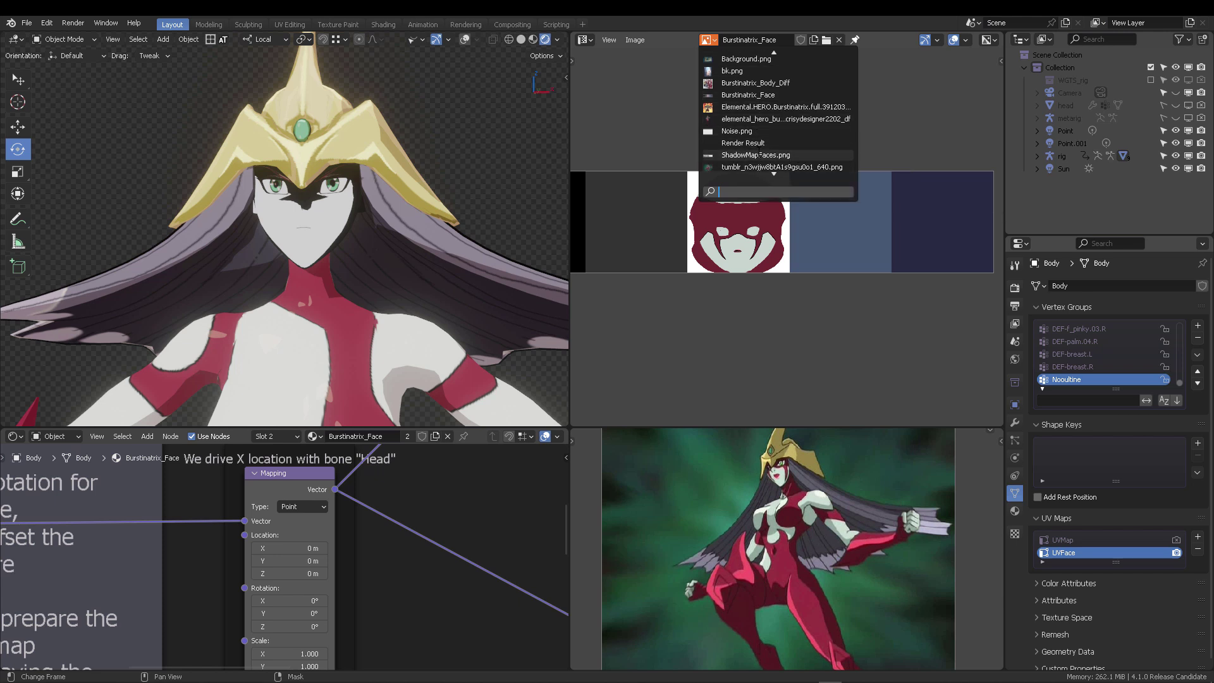
click(756, 155)
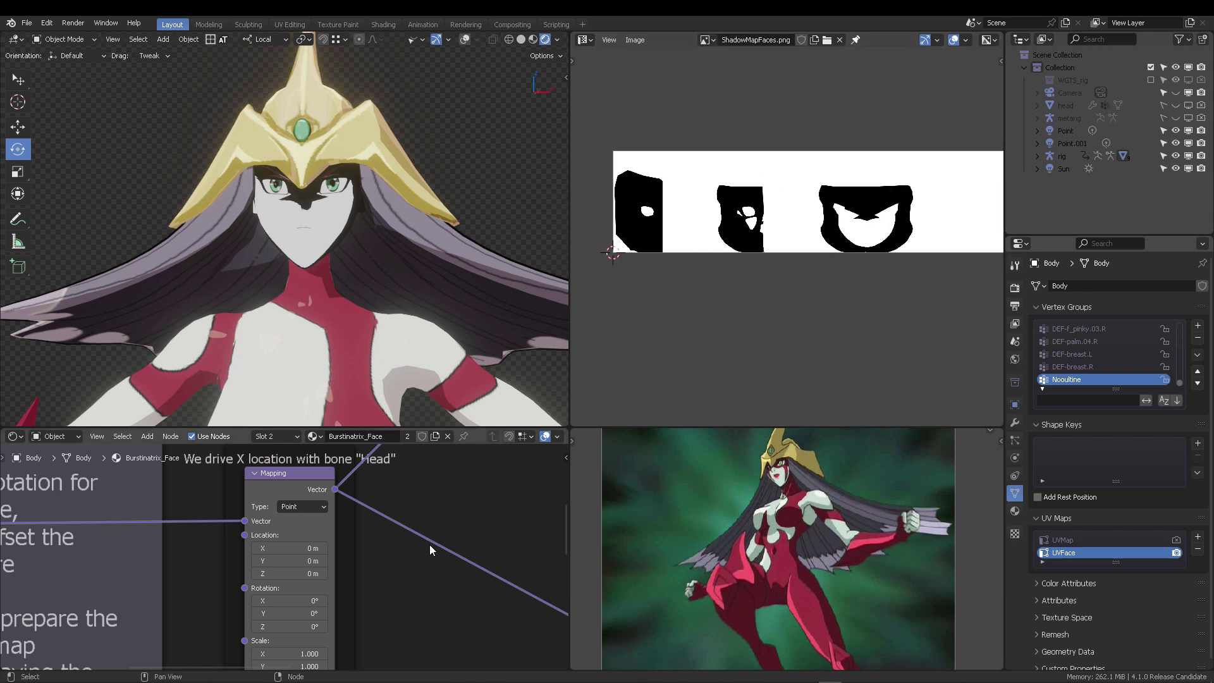
Maximize the shader editor and enclose the Diffuse BSDF, Shader to RGB and Color Ramp nodes in one frame
key(ctrl+space)
scroll(746, 368, down, 3)
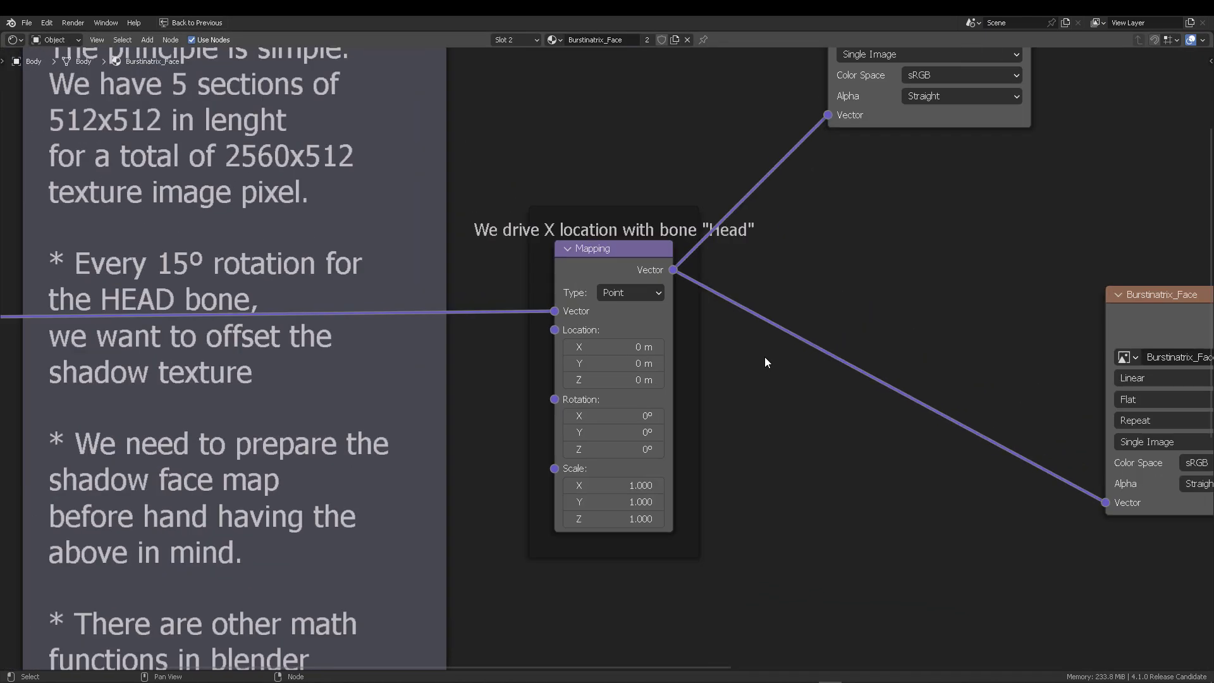
mouse_move(604, 220)
mouse_down()
mouse_move(580, 223)
mouse_move(620, 229)
mouse_up()
scroll(597, 212, down, 7)
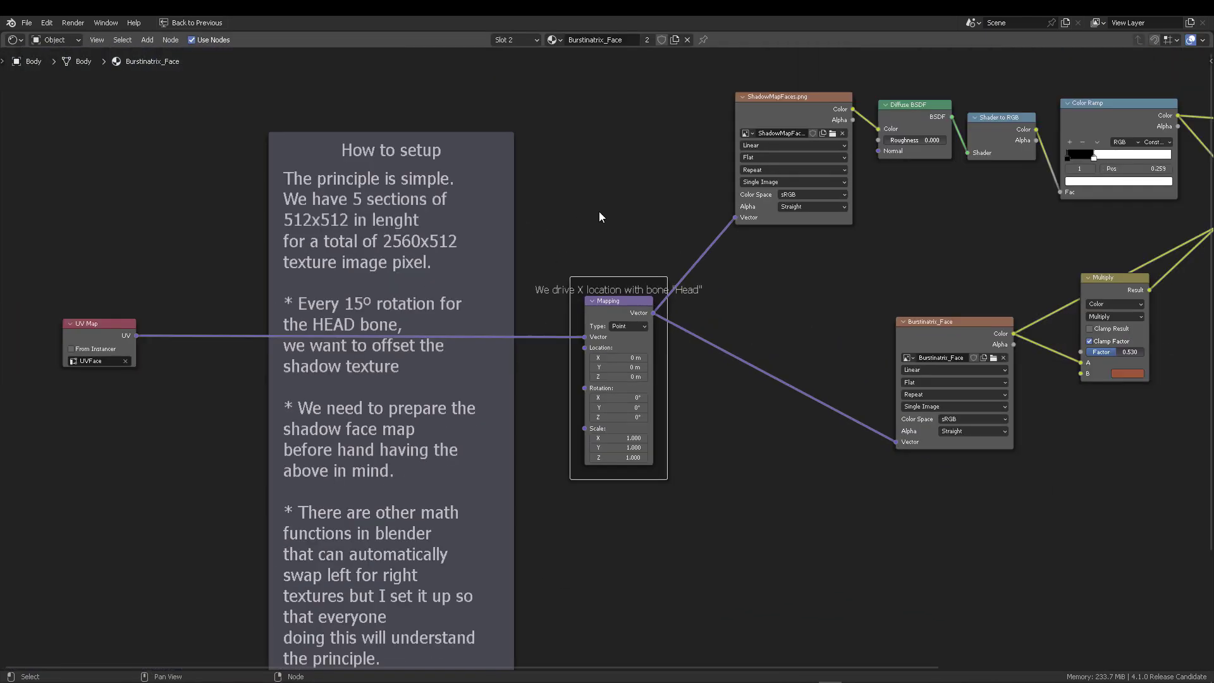
middle_drag(704, 253, 480, 285)
drag(569, 129, 560, 143)
middle_drag(646, 121, 354, 156)
drag(371, 116, 671, 287)
key(ctrl+j)
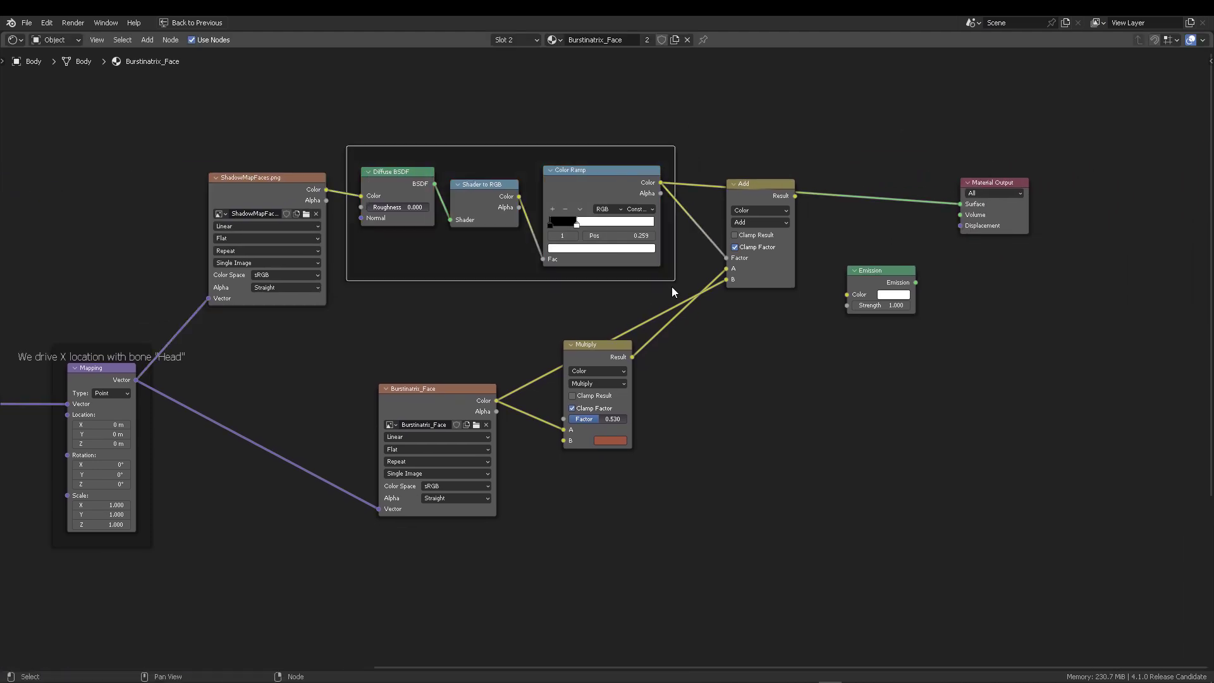
Label the new frame "Light Threshold" and give it a dark blue custom color
key(F2)
text(Light Threshold)
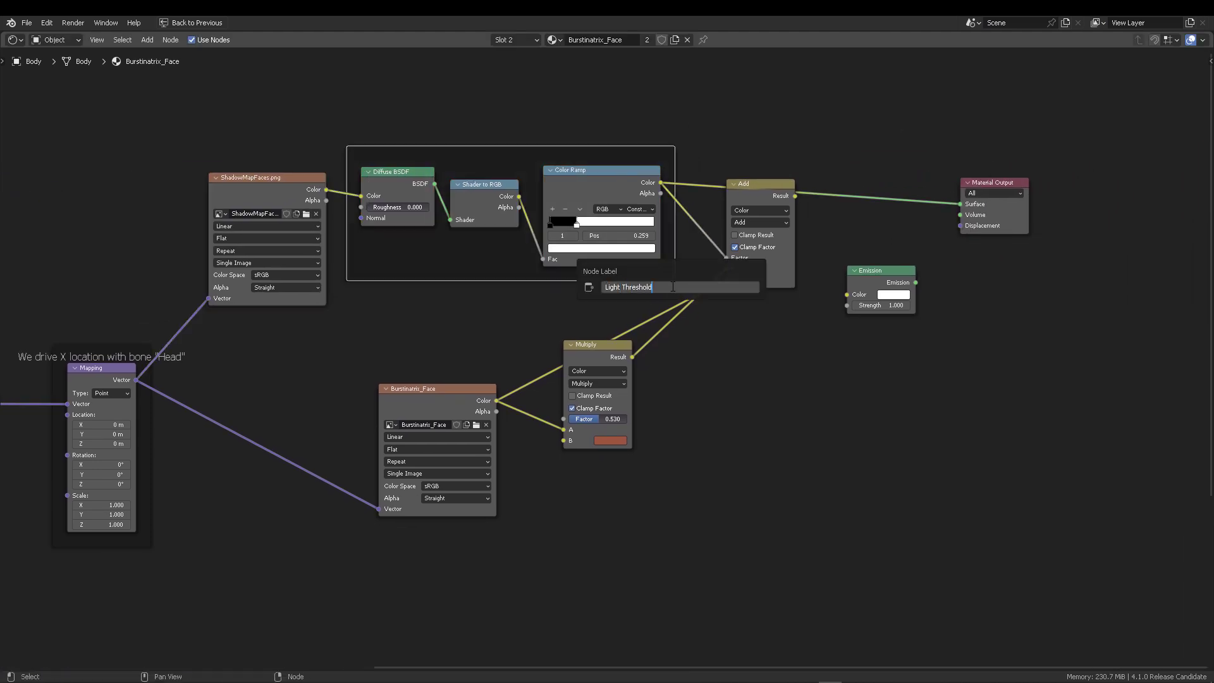
key(Return)
key(n)
click(1106, 134)
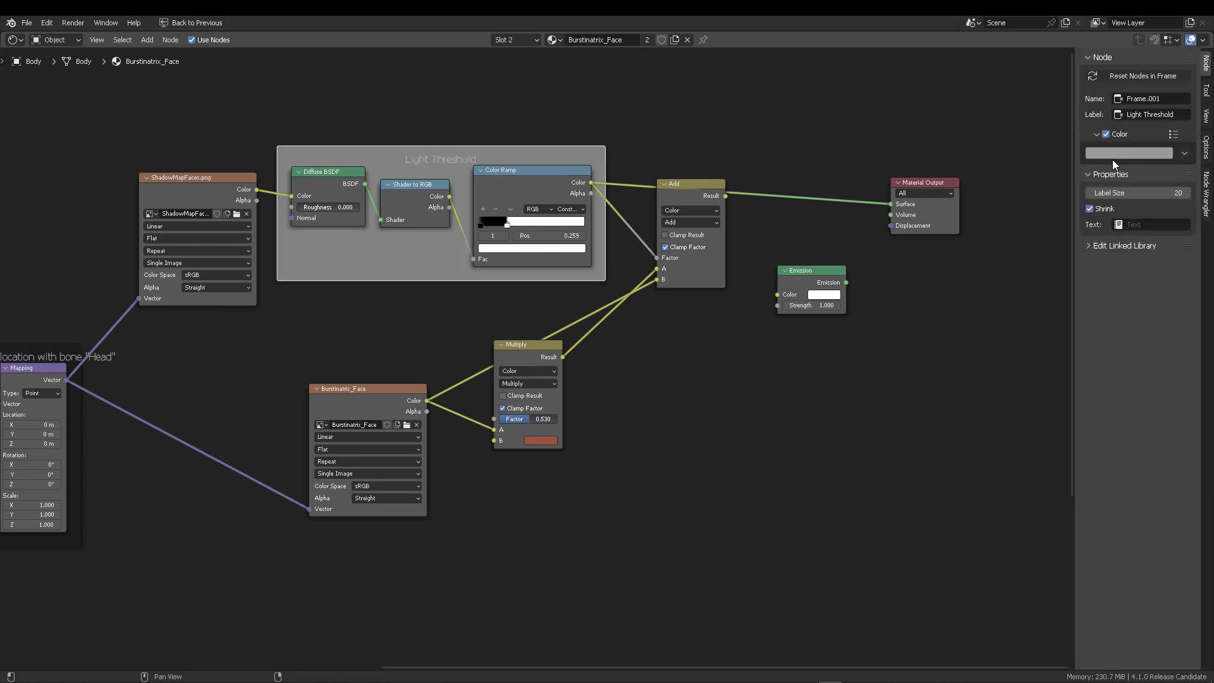
click(1117, 155)
click(1141, 188)
drag(1163, 234, 1163, 253)
click(875, 139)
key(n)
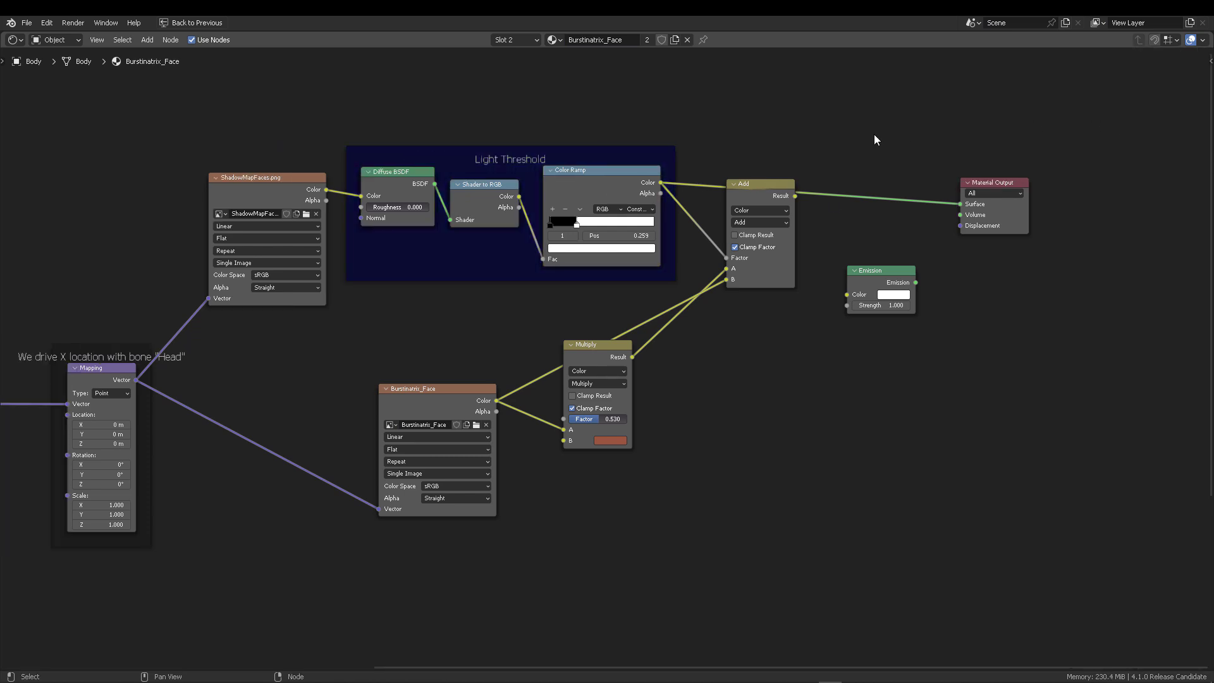
Examine the shadow map texture and light threshold nodes up close, then restore the full workspace layout
middle_drag(617, 138, 720, 153)
scroll(720, 154, up, 4)
middle_drag(401, 96, 456, 112)
mouse_move(328, 167)
mouse_down()
mouse_move(329, 203)
mouse_move(351, 170)
mouse_up()
drag(500, 151, 507, 157)
drag(391, 177, 360, 177)
mouse_move(778, 150)
mouse_down()
mouse_move(766, 157)
mouse_move(791, 158)
mouse_up()
middle_drag(939, 107, 743, 146)
key(ctrl+space)
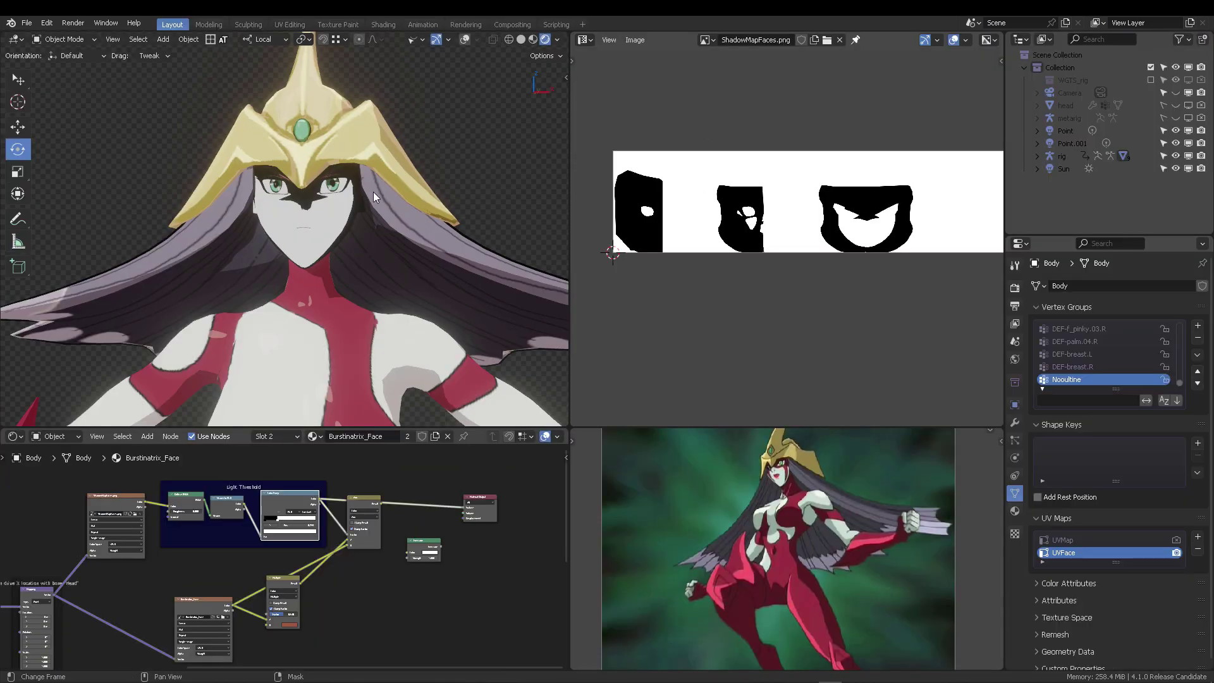
Try X location offsets of -0.2 m and -0.4 m on the Mapping node, checking the face shadow from different angles
middle_drag(223, 503, 354, 525)
scroll(362, 528, up, 4)
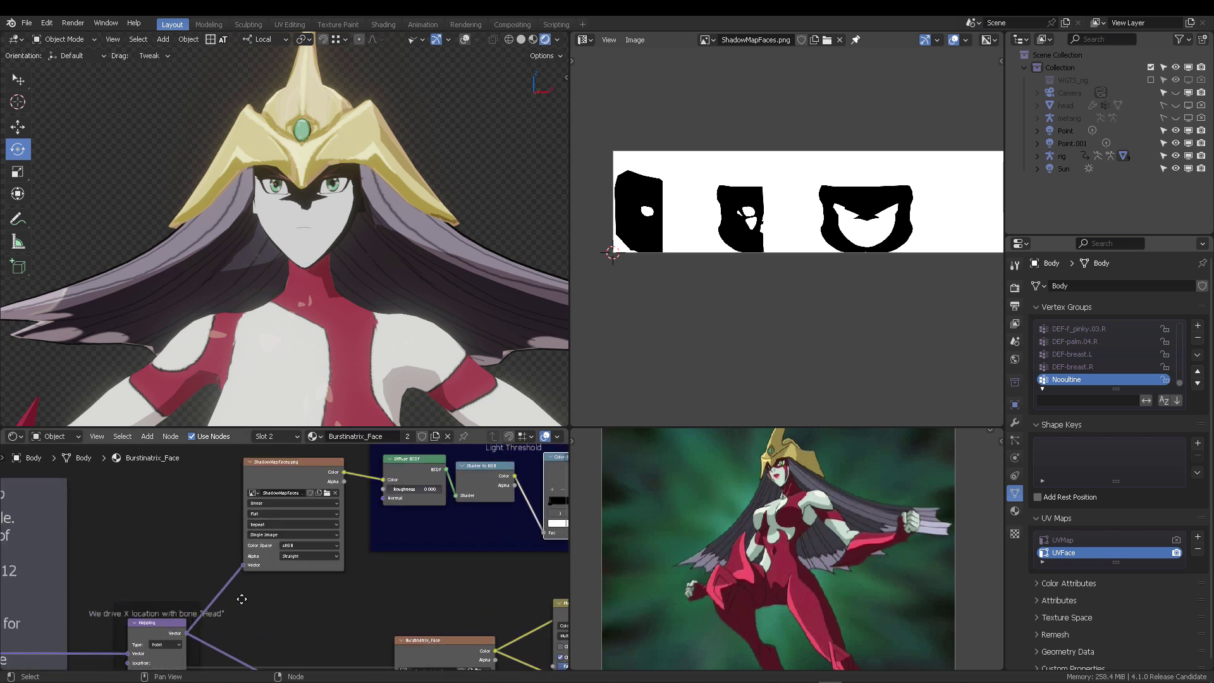
scroll(362, 522, up, 5)
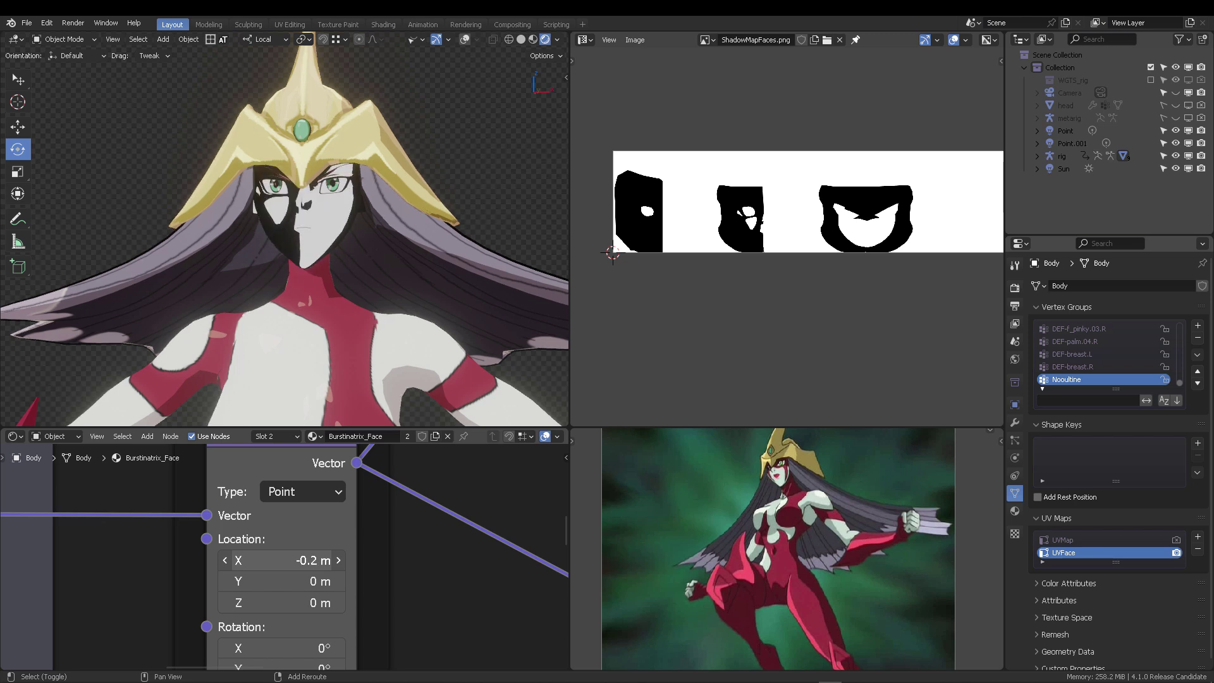
drag(284, 561, 272, 561)
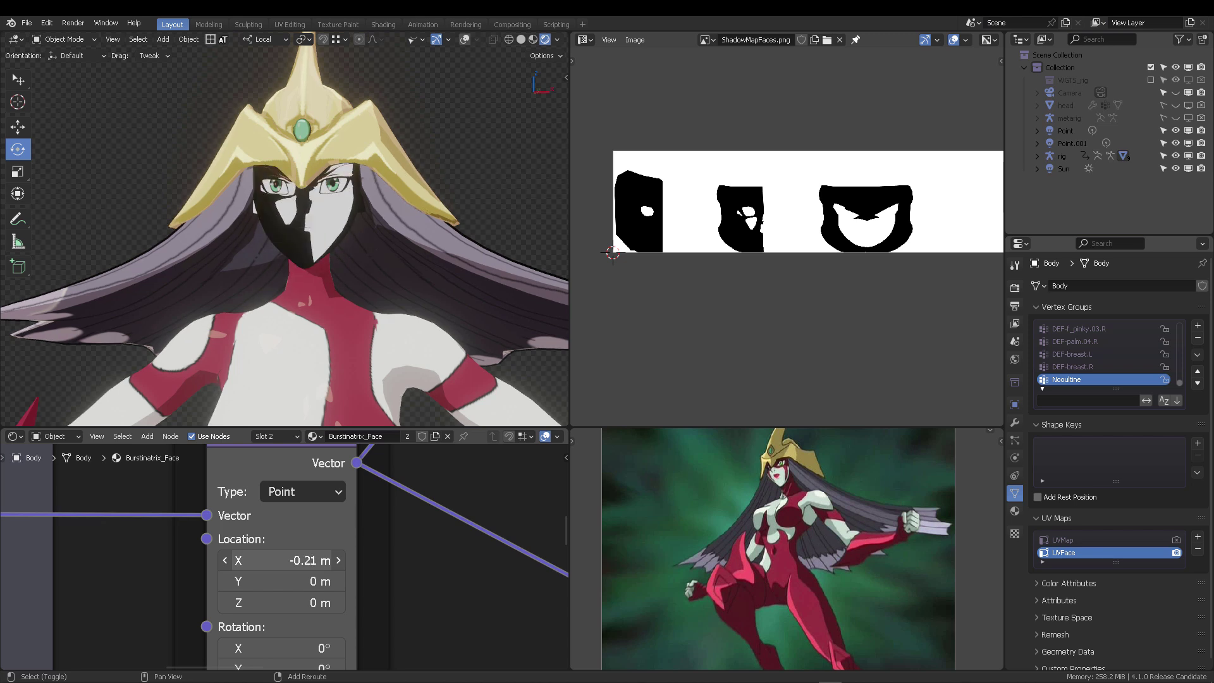
middle_drag(344, 168, 424, 170)
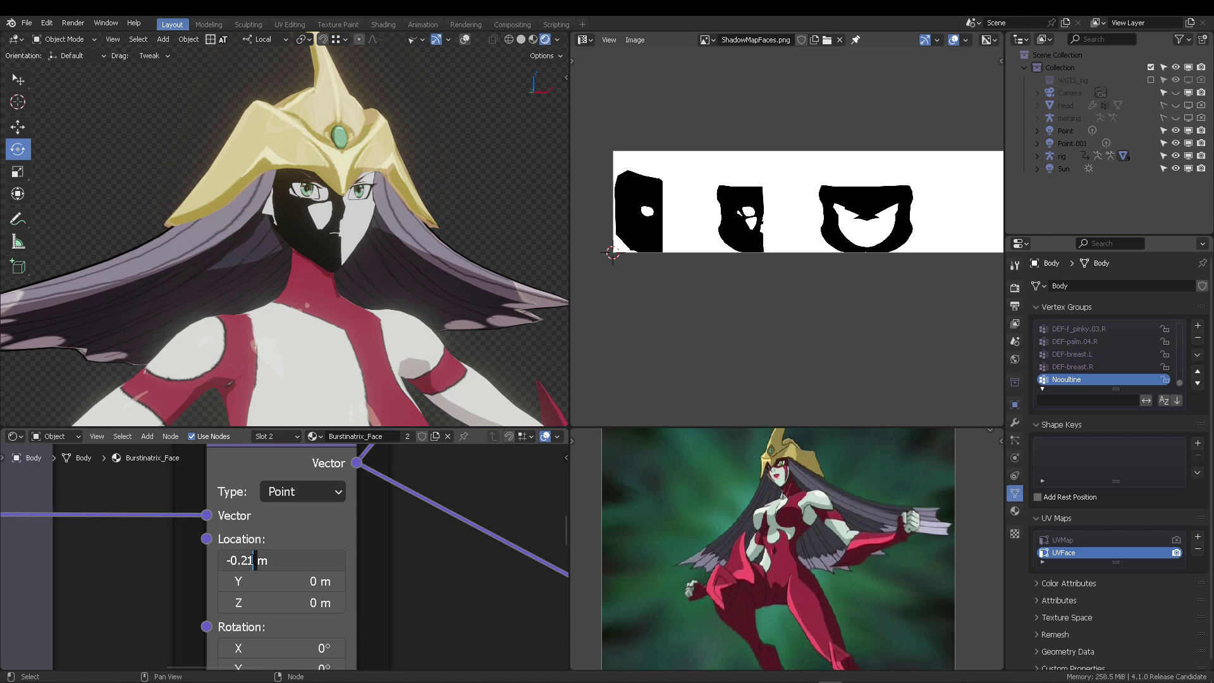
middle_drag(431, 267, 360, 240)
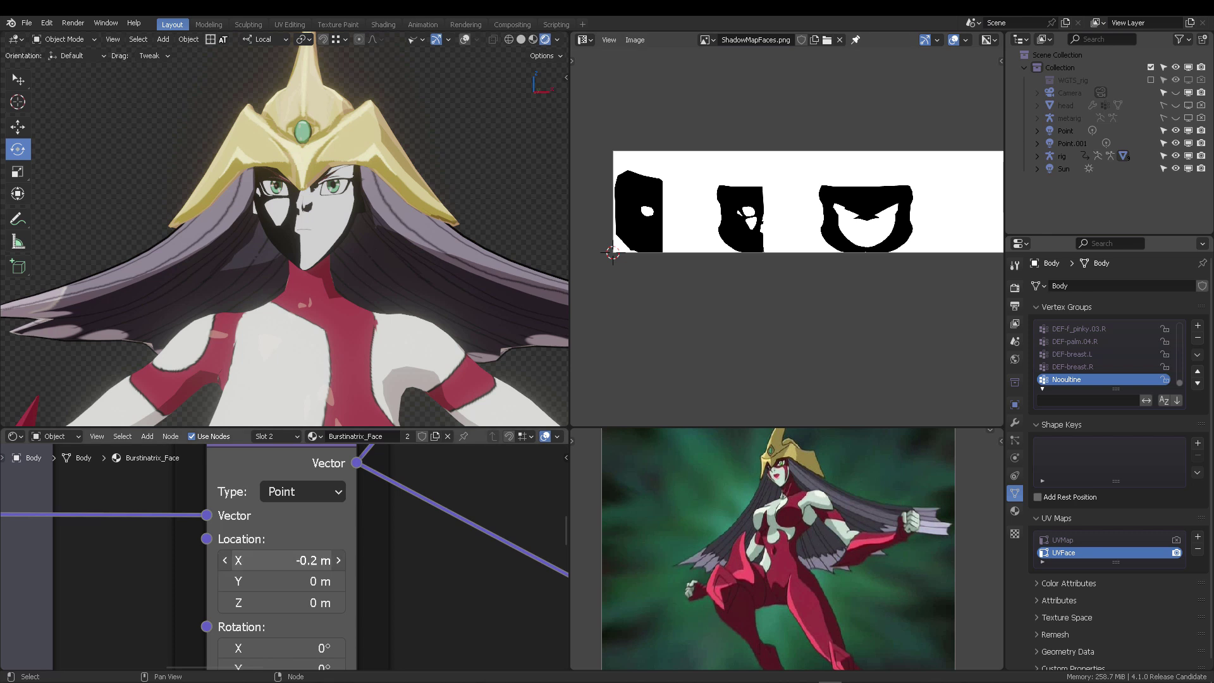
drag(281, 561, 271, 561)
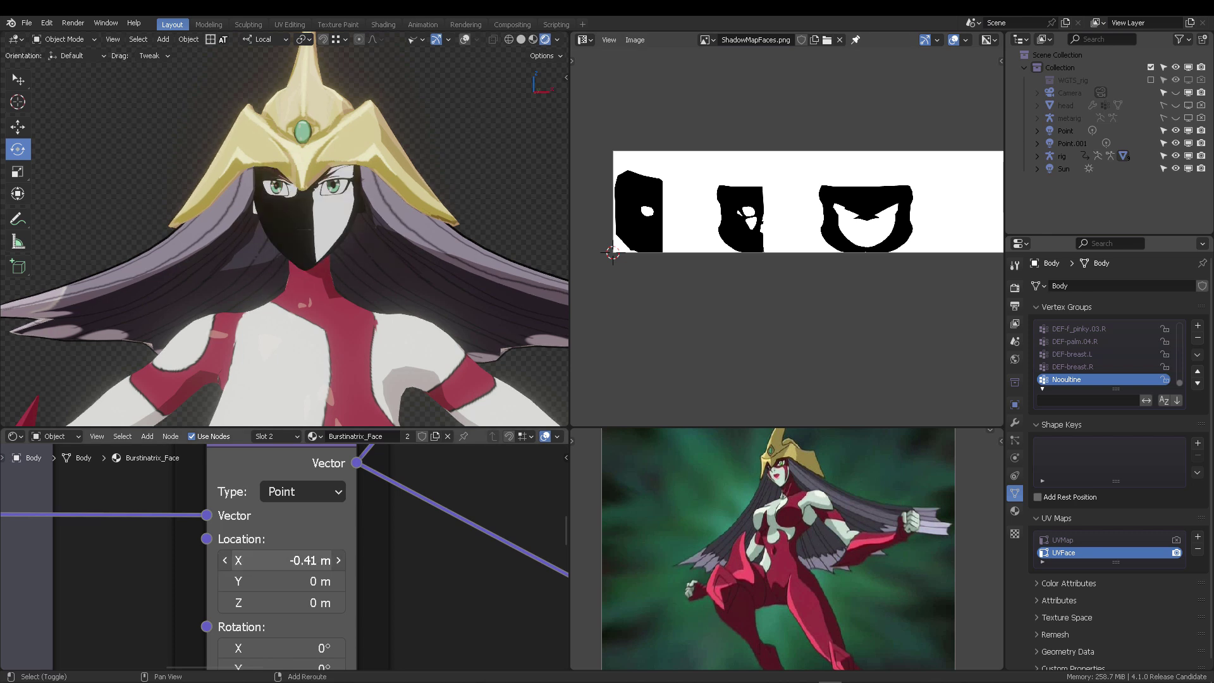
middle_drag(442, 253, 345, 161)
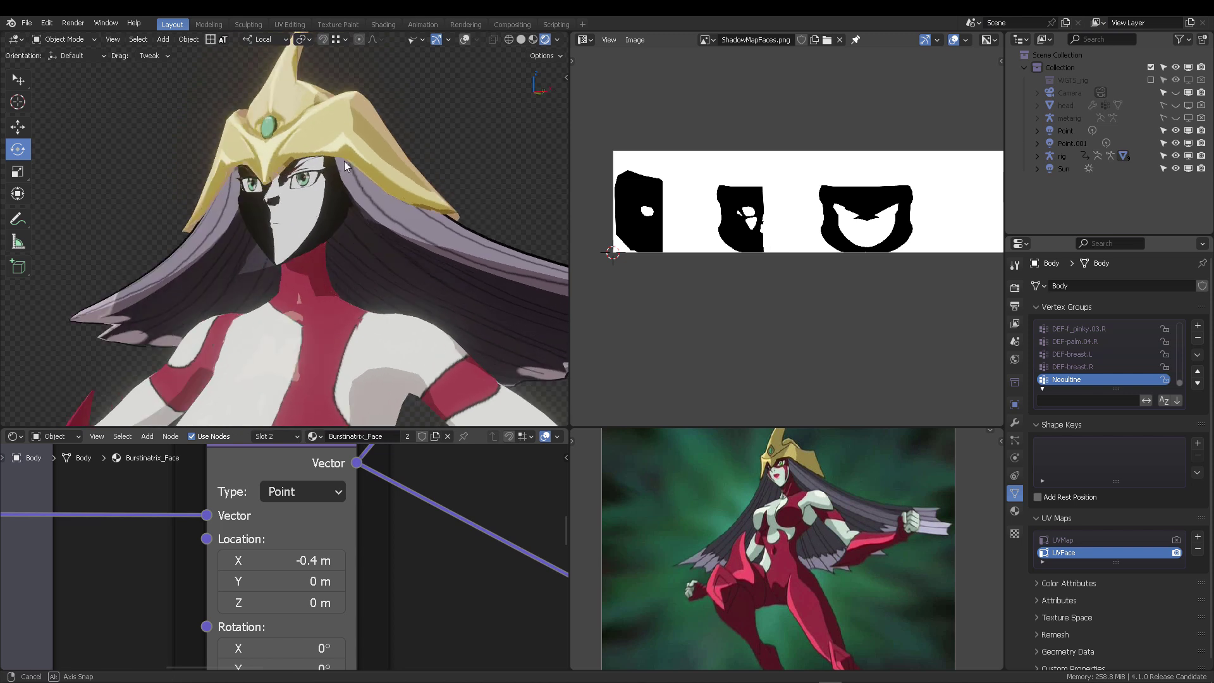
Show the overlays and inspect the face mesh up close in solid shading with the multicolored normal matcap
click(465, 39)
scroll(344, 216, up, 7)
middle_drag(348, 208, 305, 266)
middle_drag(259, 216, 298, 209)
click(520, 40)
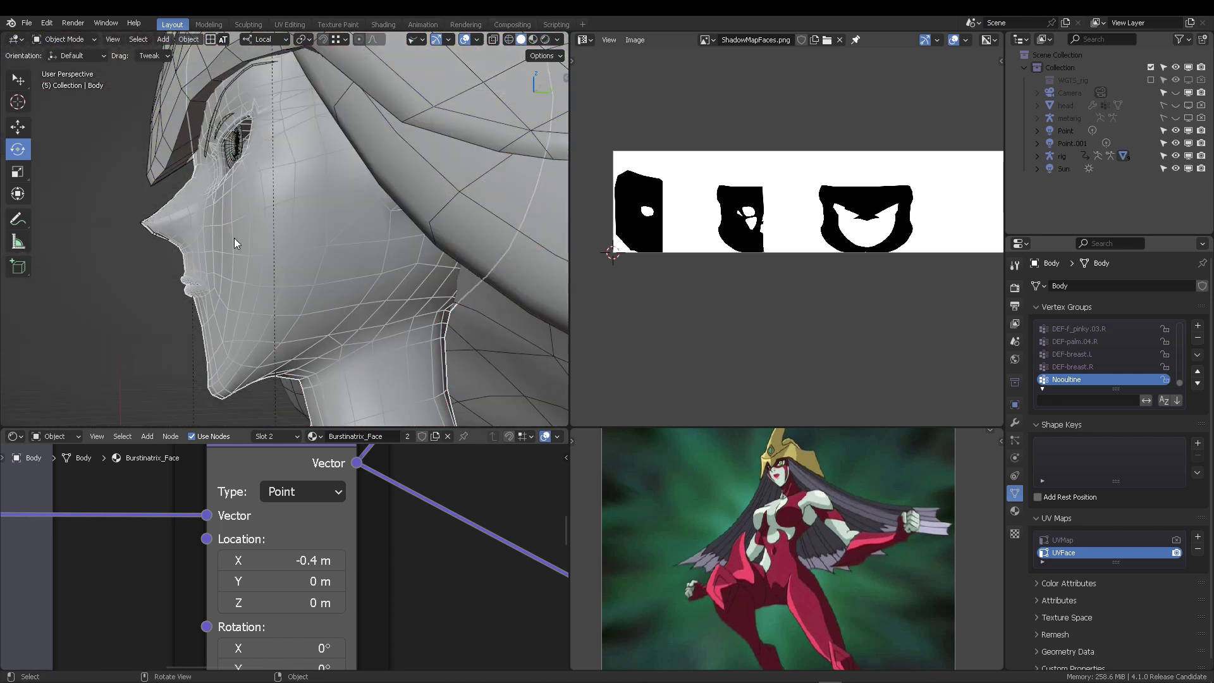
click(557, 40)
click(606, 100)
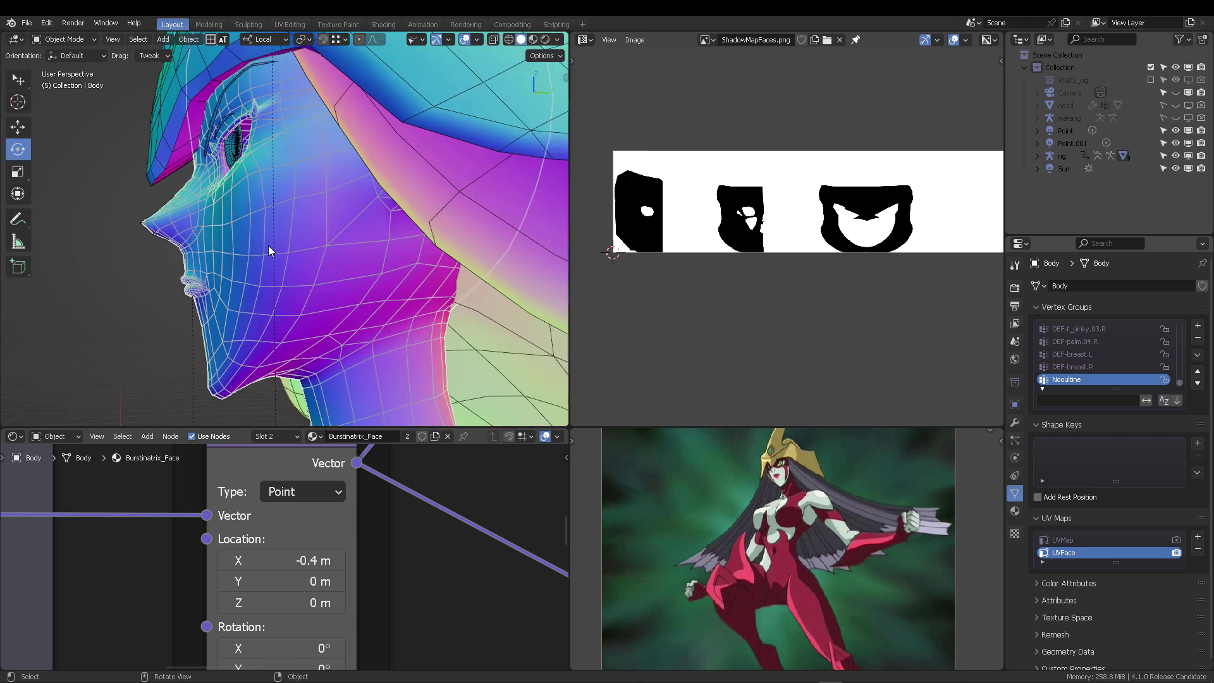
middle_drag(256, 238, 405, 257)
Restore the plain gray solid lighting and return the viewport to rendered shading
click(557, 39)
click(498, 101)
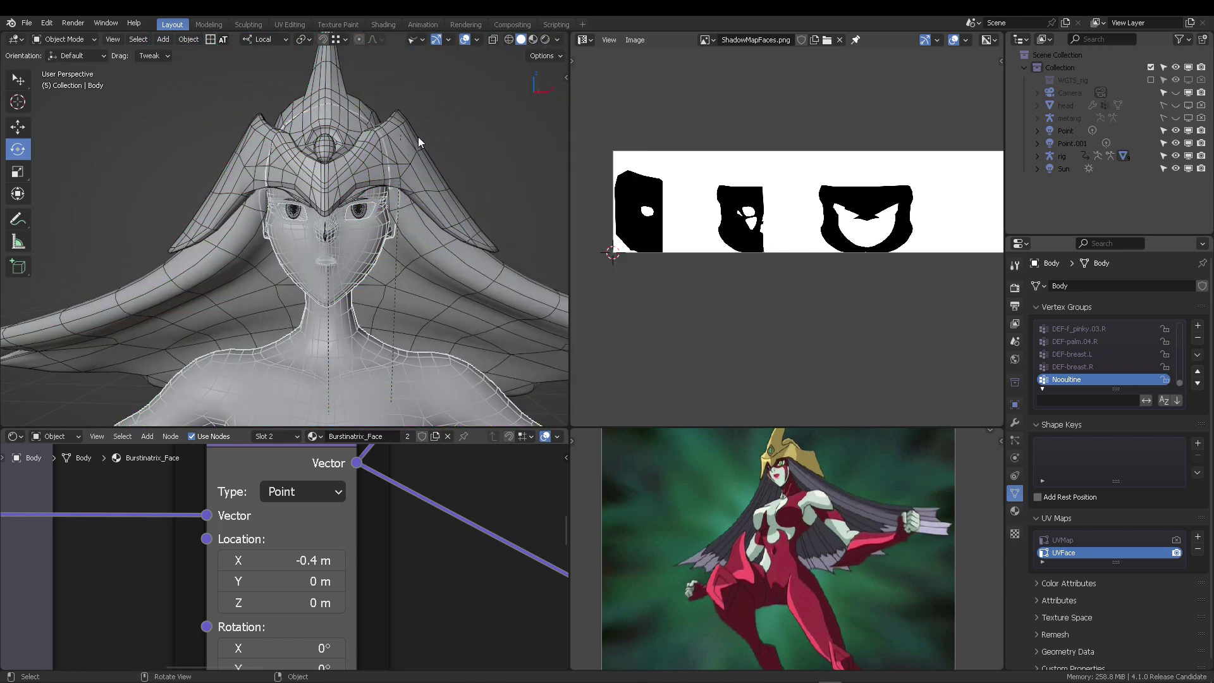
click(545, 39)
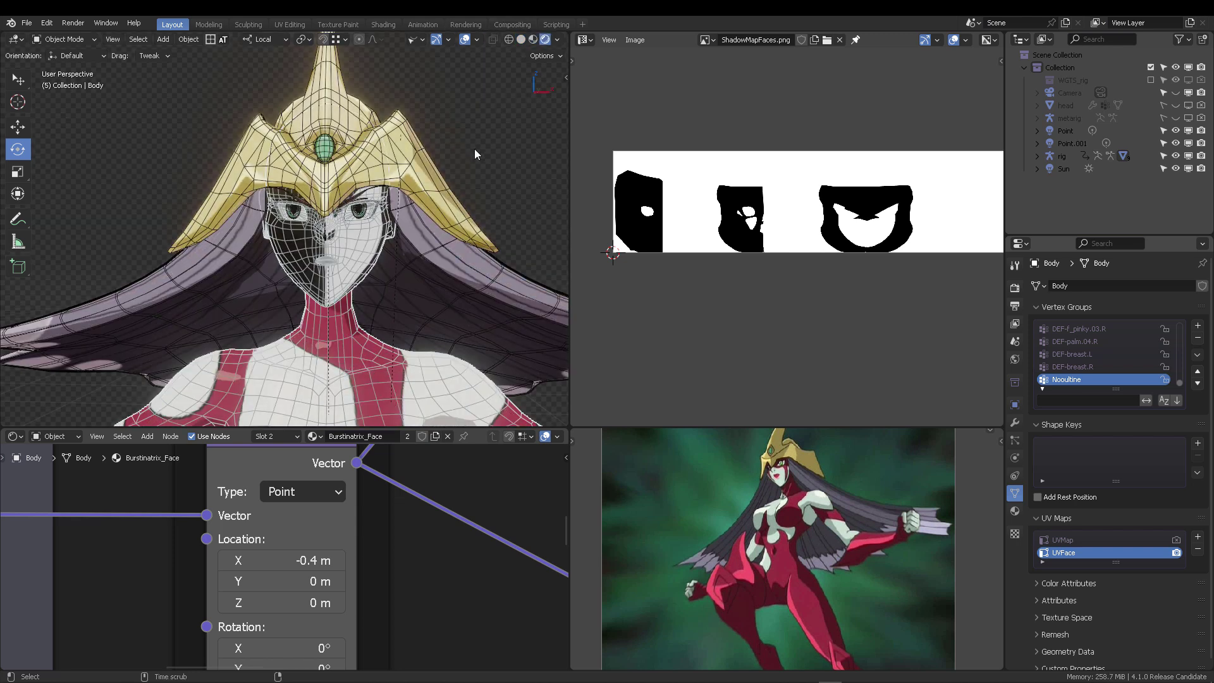
Set the Mapping node's X location to 0 m and check the front shadow on the face
mouse_move(451, 164)
middle_down()
mouse_move(376, 166)
mouse_move(388, 229)
mouse_move(354, 143)
mouse_move(266, 103)
mouse_move(343, 241)
middle_up()
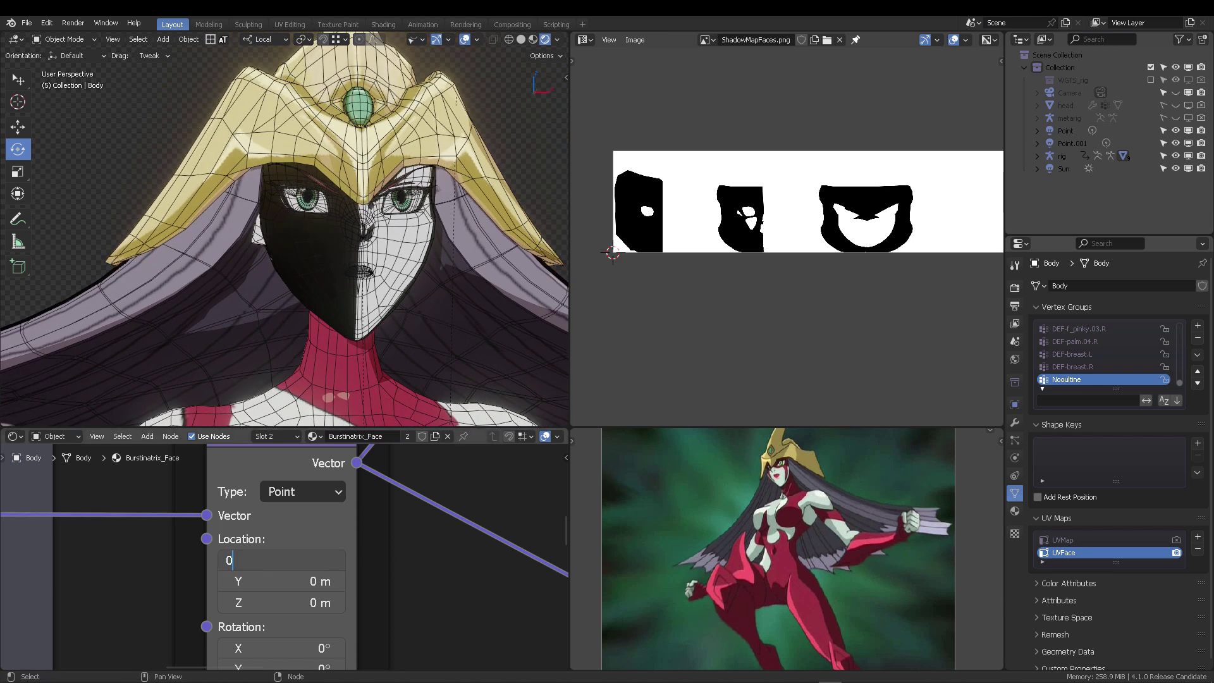
key(Return)
mouse_move(417, 233)
middle_down()
mouse_move(345, 242)
mouse_move(277, 223)
mouse_move(399, 268)
mouse_move(351, 153)
mouse_move(419, 239)
mouse_move(353, 249)
mouse_move(366, 249)
mouse_move(382, 181)
mouse_move(367, 241)
mouse_move(404, 215)
mouse_move(362, 234)
mouse_move(405, 227)
middle_up()
scroll(345, 242, down, 3)
scroll(280, 185, up, 4)
scroll(353, 250, down, 3)
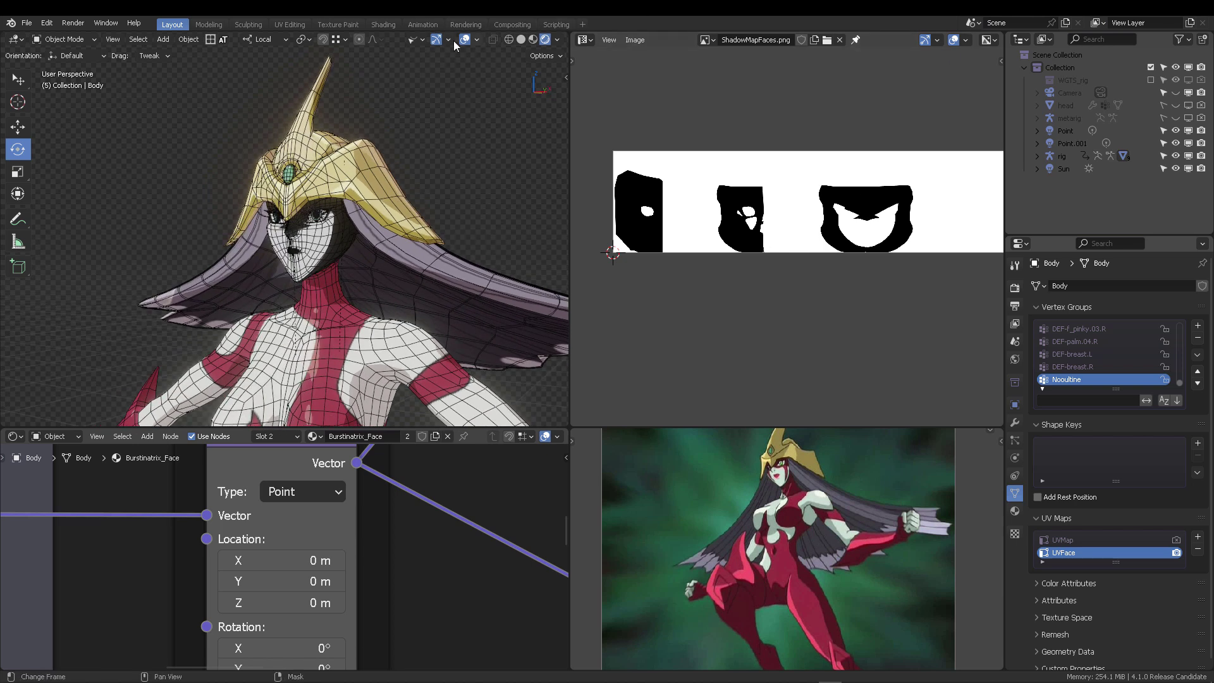
Select the Sun light and widen the 3D viewport with its overlays hidden
click(1061, 171)
scroll(460, 96, down, 4)
shift+middle_drag(326, 156, 368, 154)
scroll(556, 119, up, 3)
drag(651, 125, 813, 126)
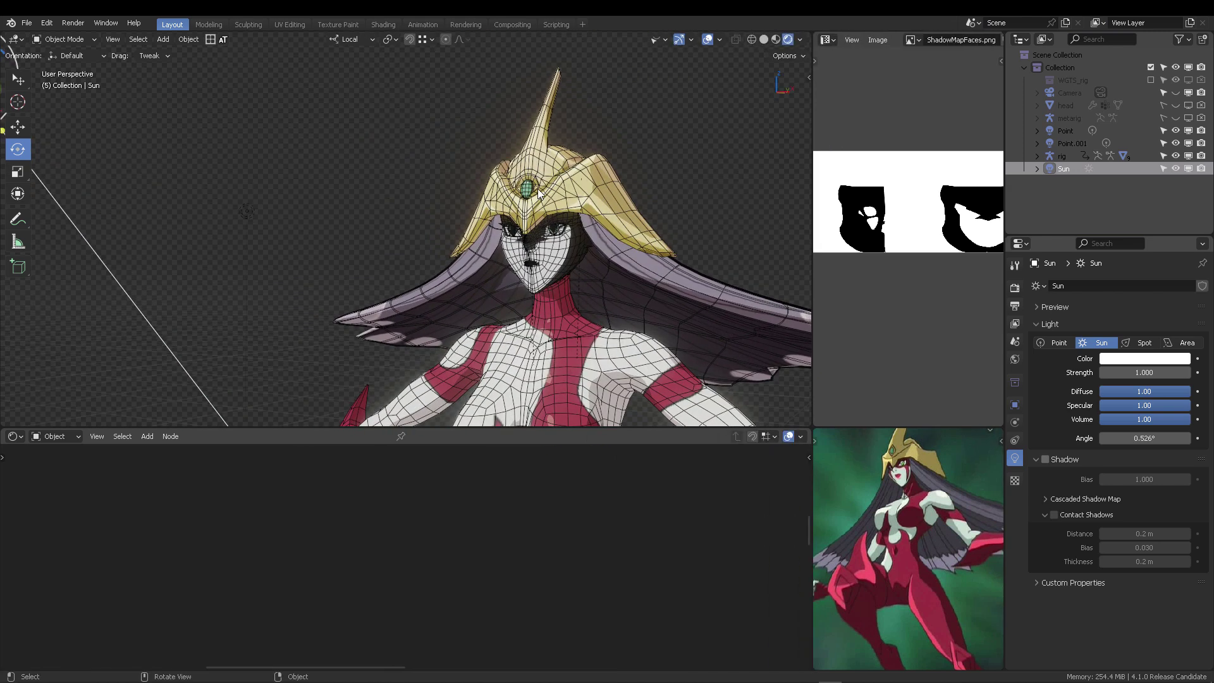
scroll(507, 190, down, 2)
click(709, 39)
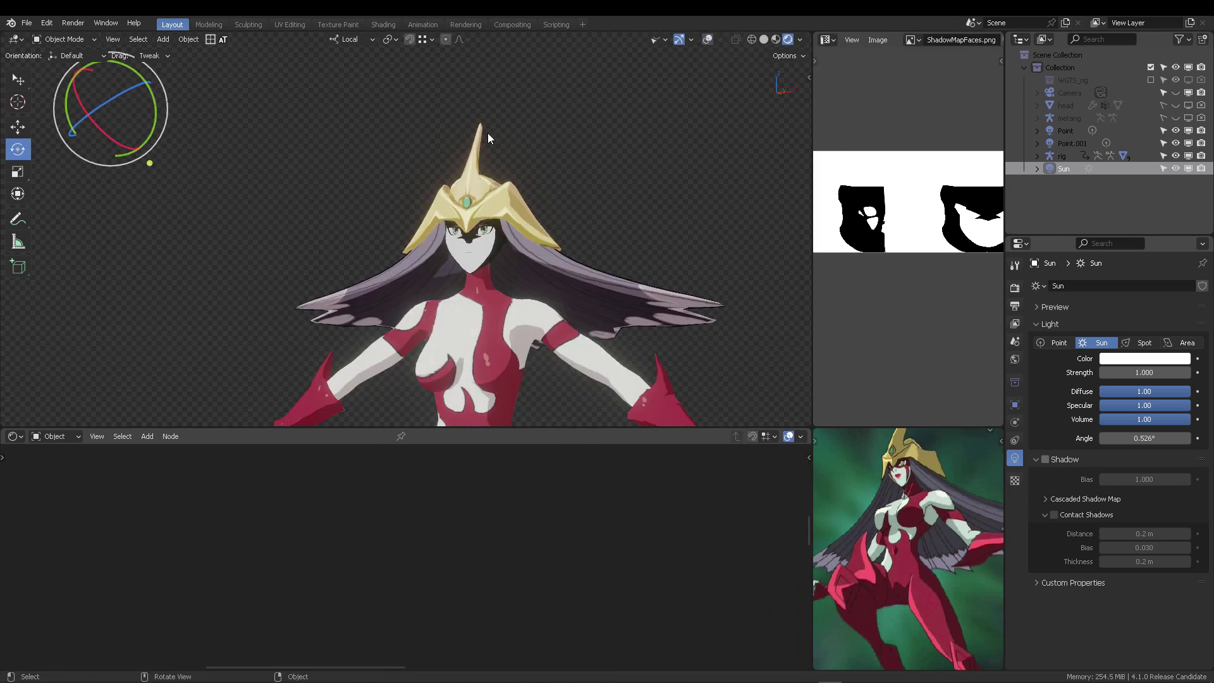
key(r)
key(r)
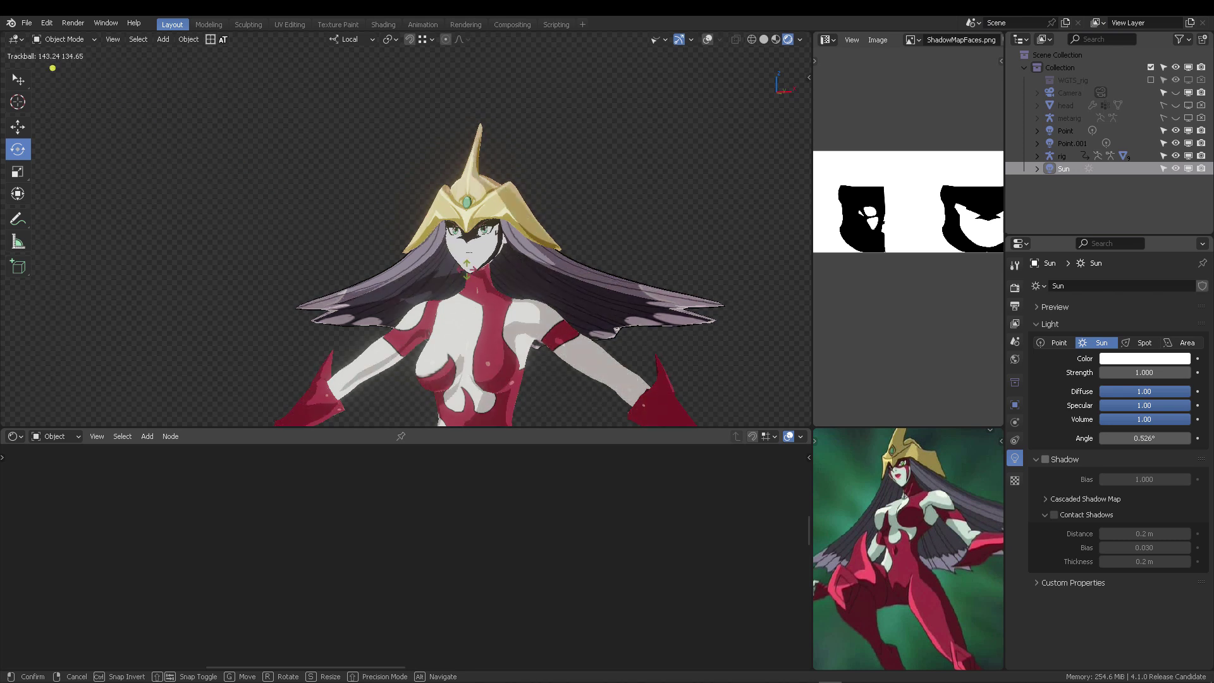
right_click(778, 67)
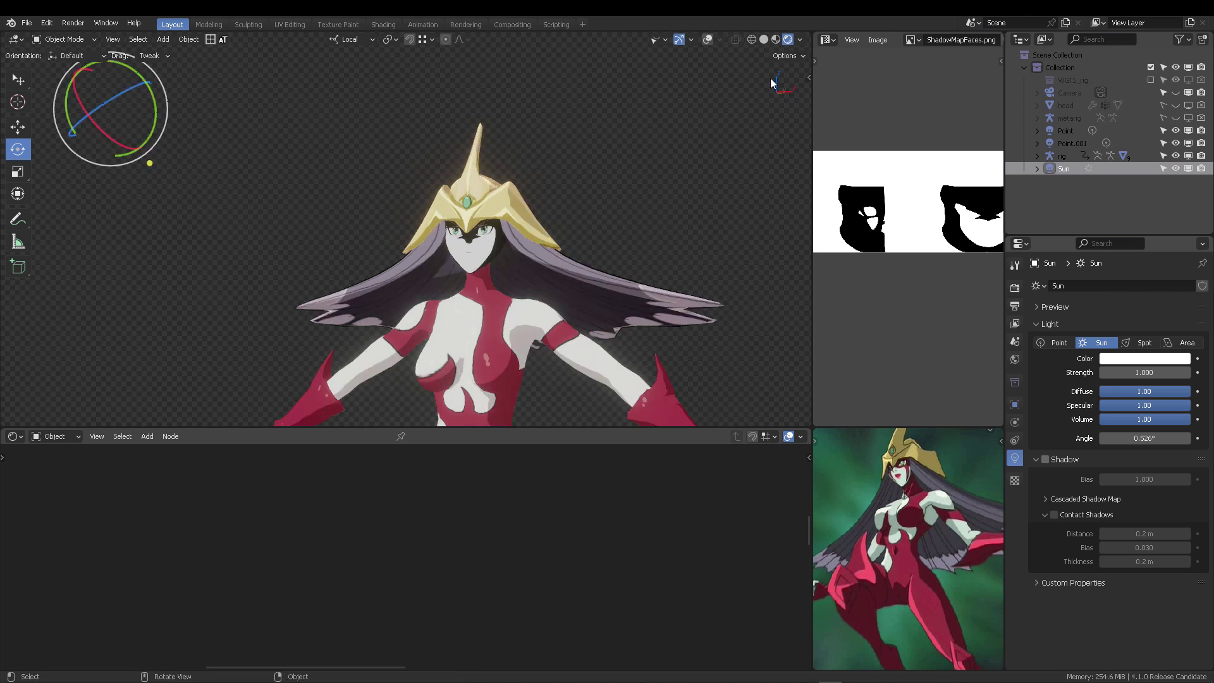
Disable the Point and Point.001 lights in the viewport
click(1189, 131)
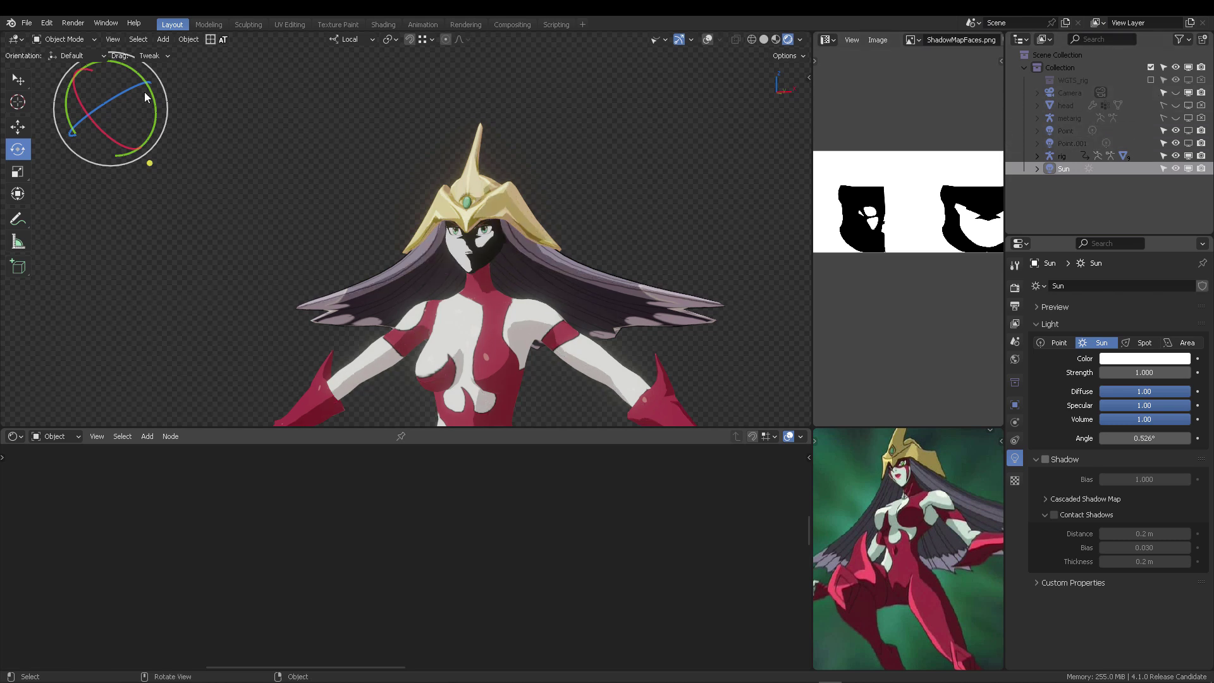
Try rotating the Sun light freely to see how the shading on the face and body reacts
drag(105, 110, 142, 100)
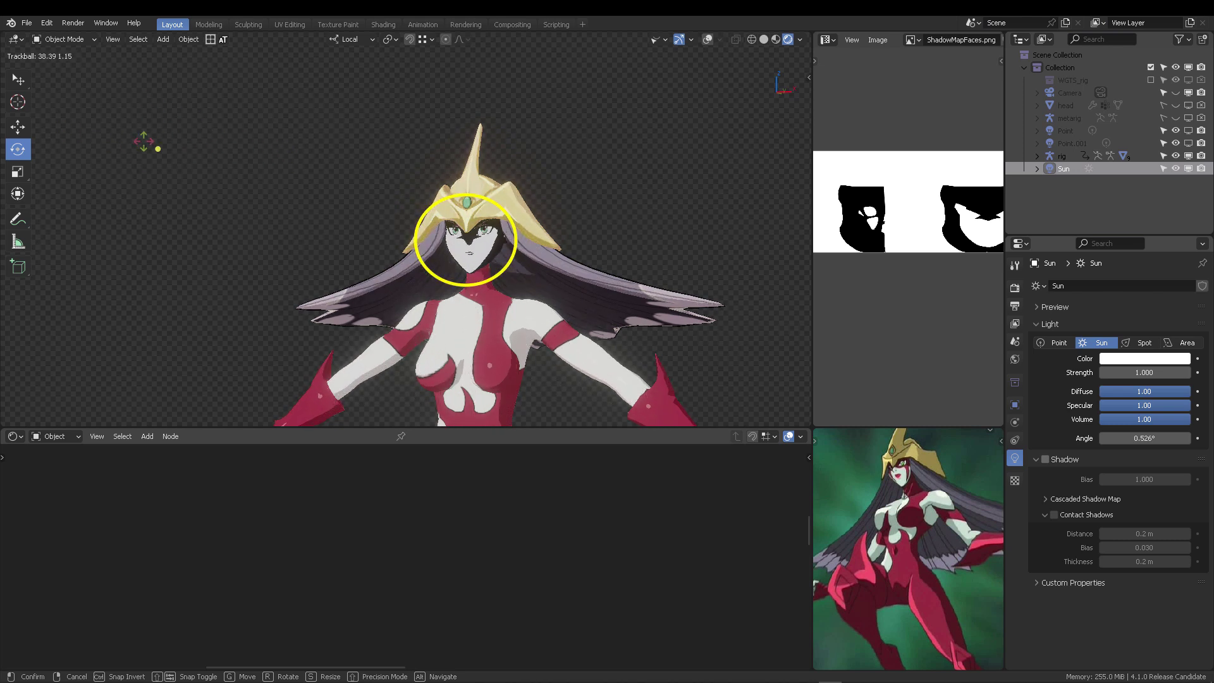
drag(92, 144, 39, 103)
drag(401, 147, 605, 155)
Turn the viewport overlays back on, make armatures visible and select the rig's head bone in Pose Mode
click(708, 39)
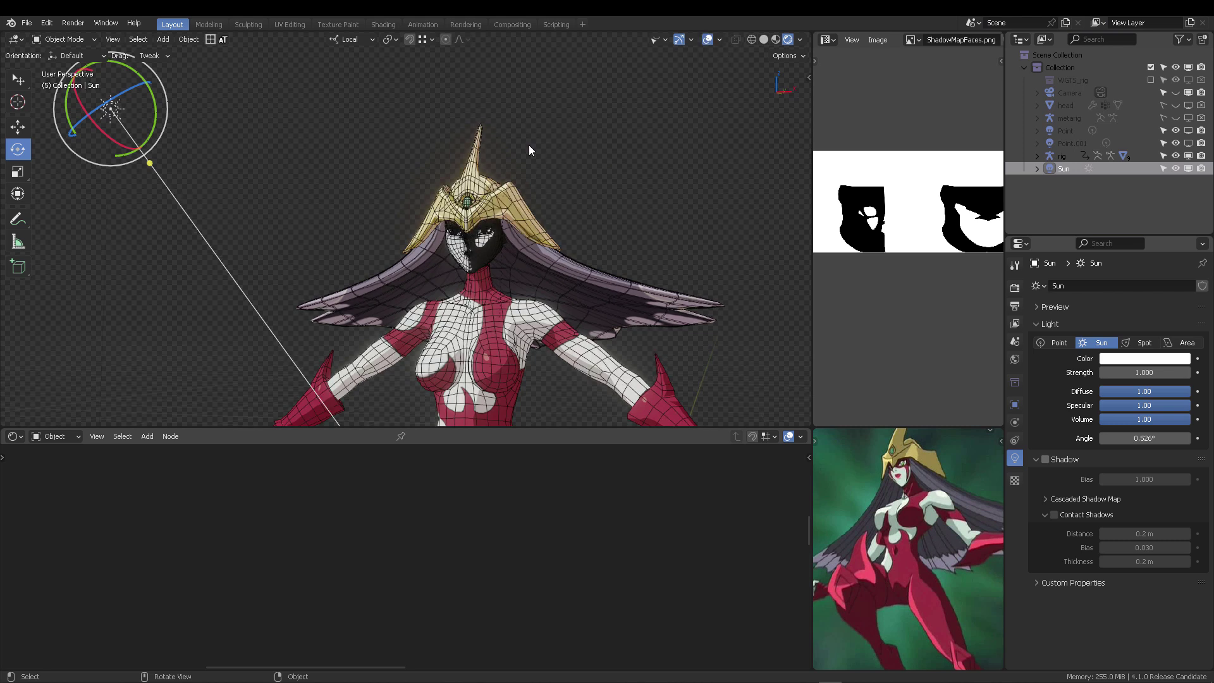
click(658, 40)
click(703, 200)
click(517, 168)
click(532, 249)
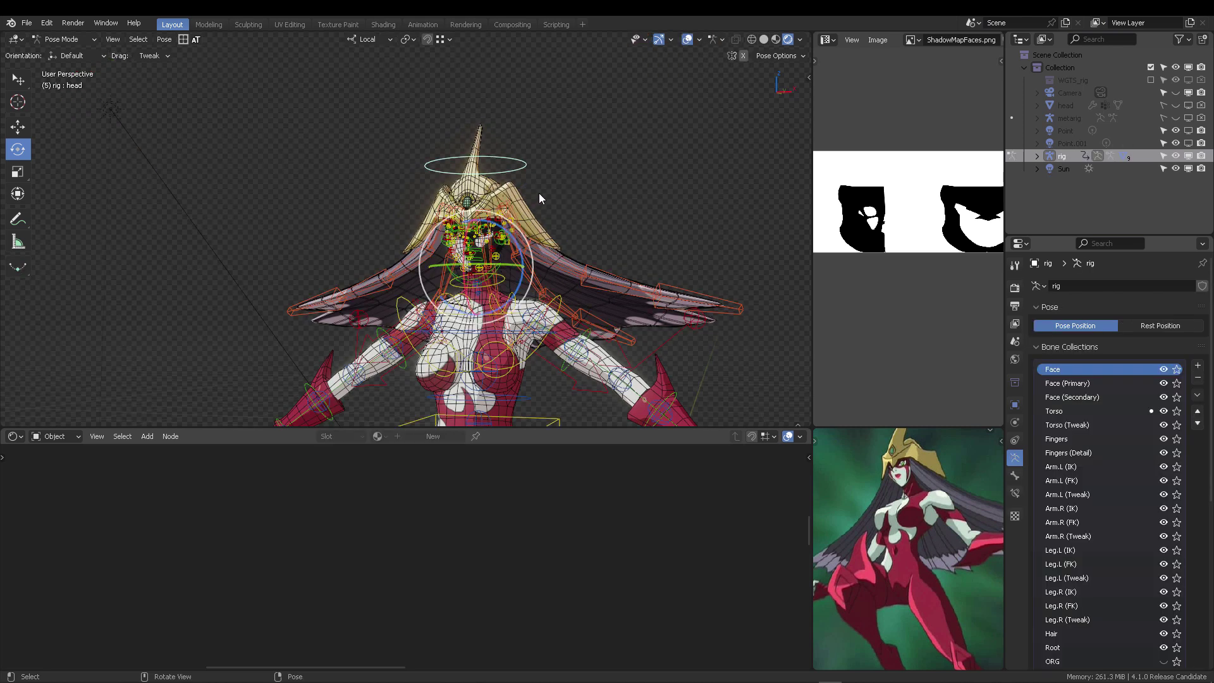
Rotate the rig's head bone freely to check how the shadow behaves on the turned face
scroll(545, 188, up, 6)
key(r)
key(r)
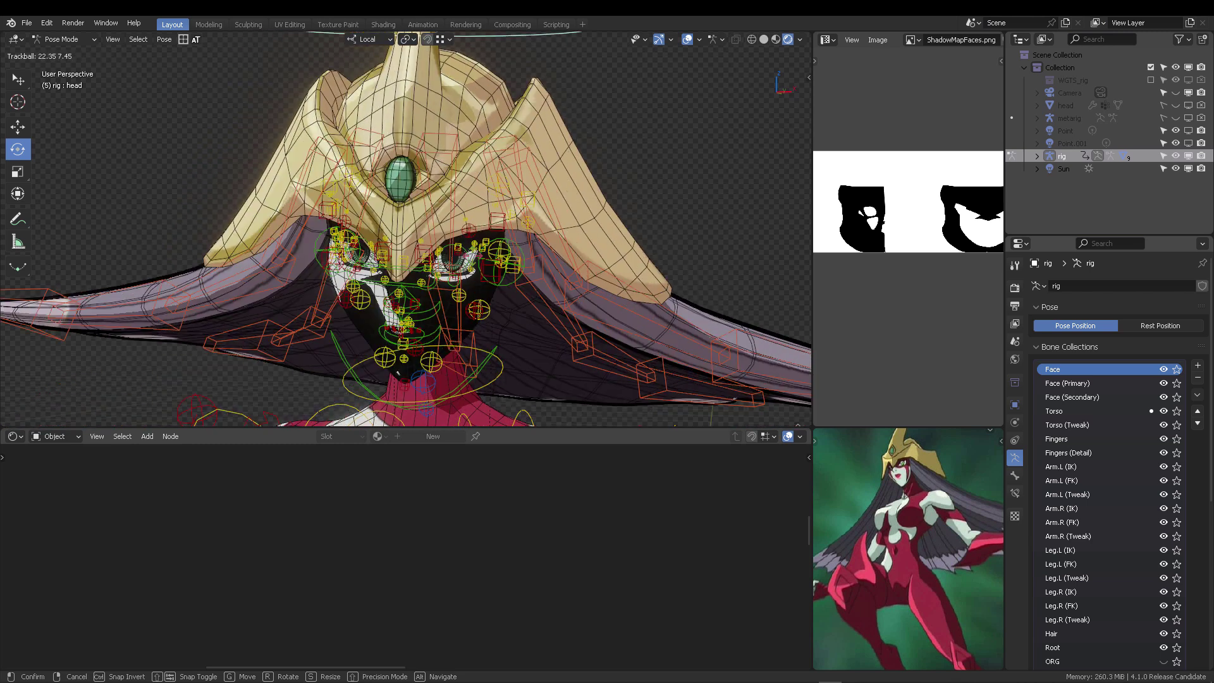
click(331, 220)
scroll(508, 284, down, 8)
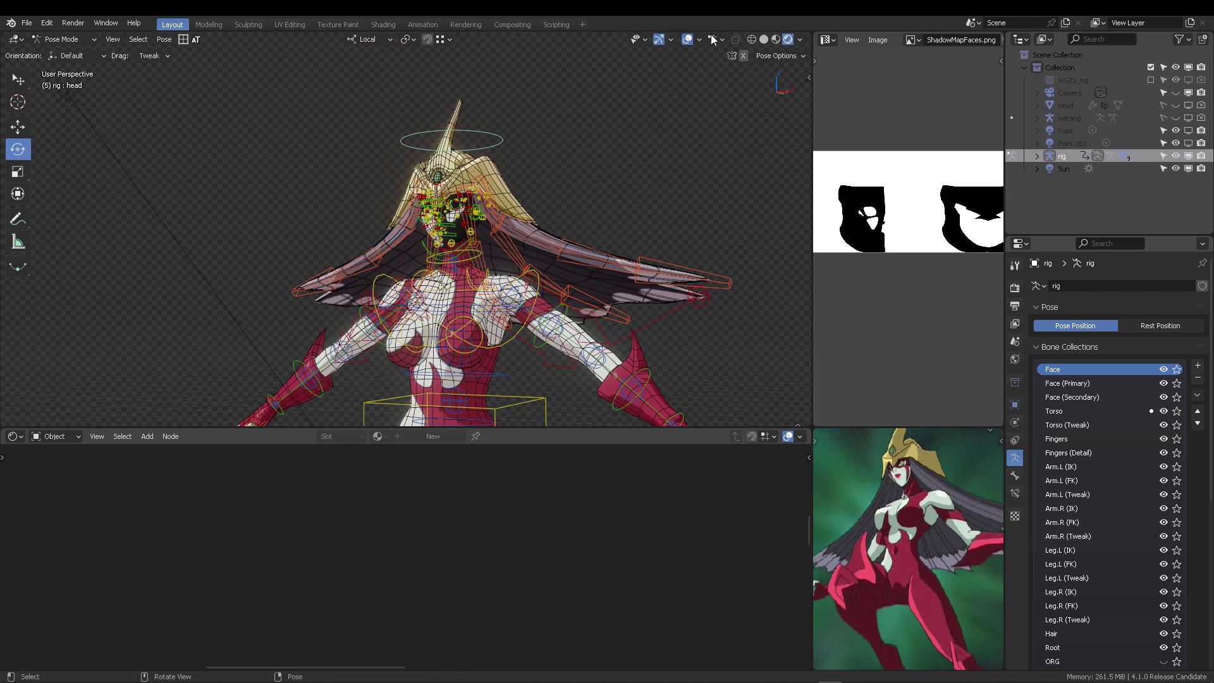
Hide armature objects in the 3D viewport so the character's face is unobstructed
click(700, 39)
click(671, 39)
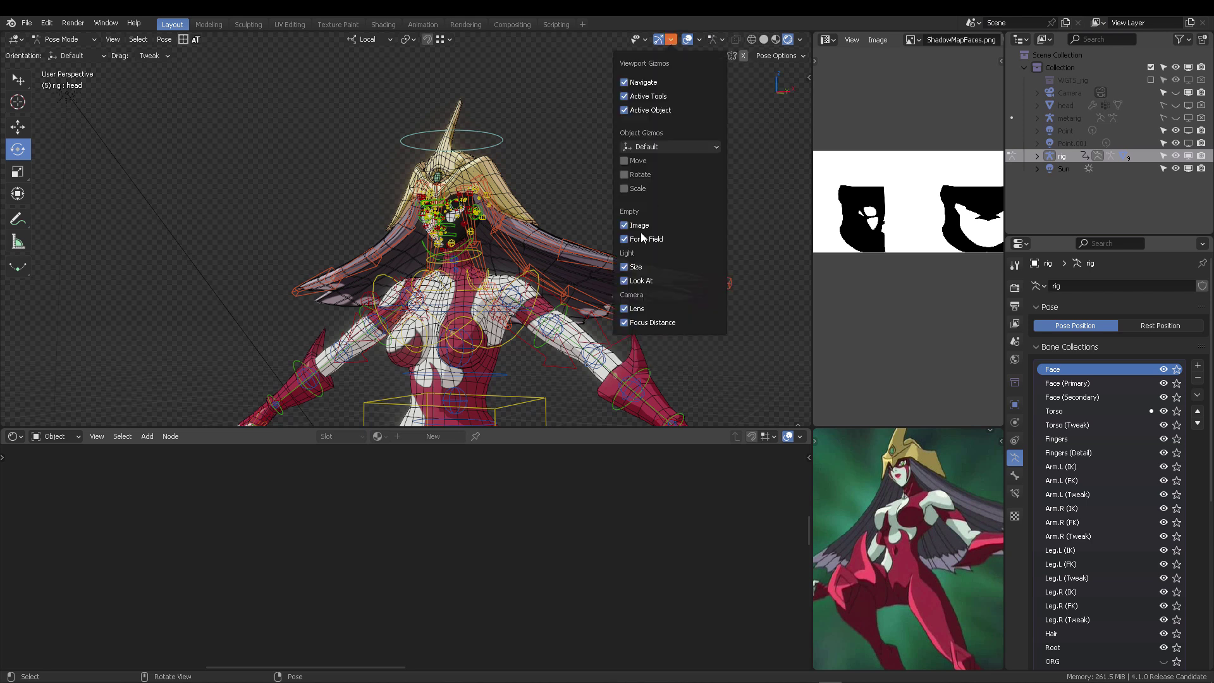
click(640, 40)
click(683, 201)
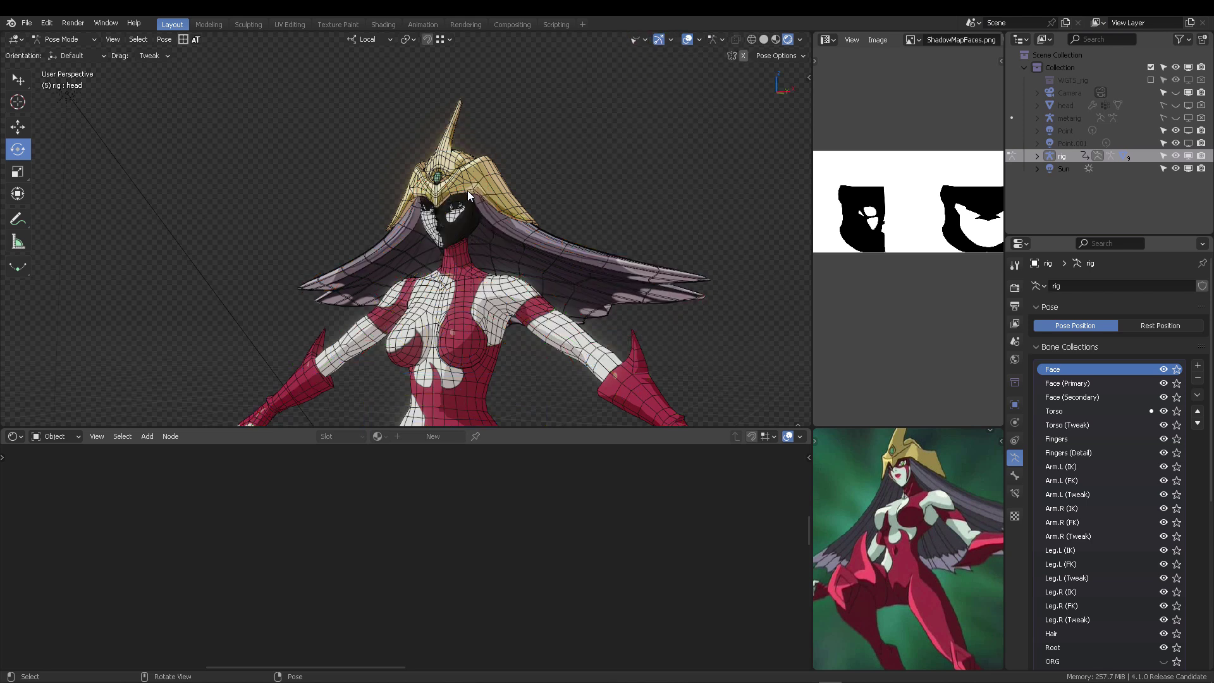
scroll(500, 196, up, 4)
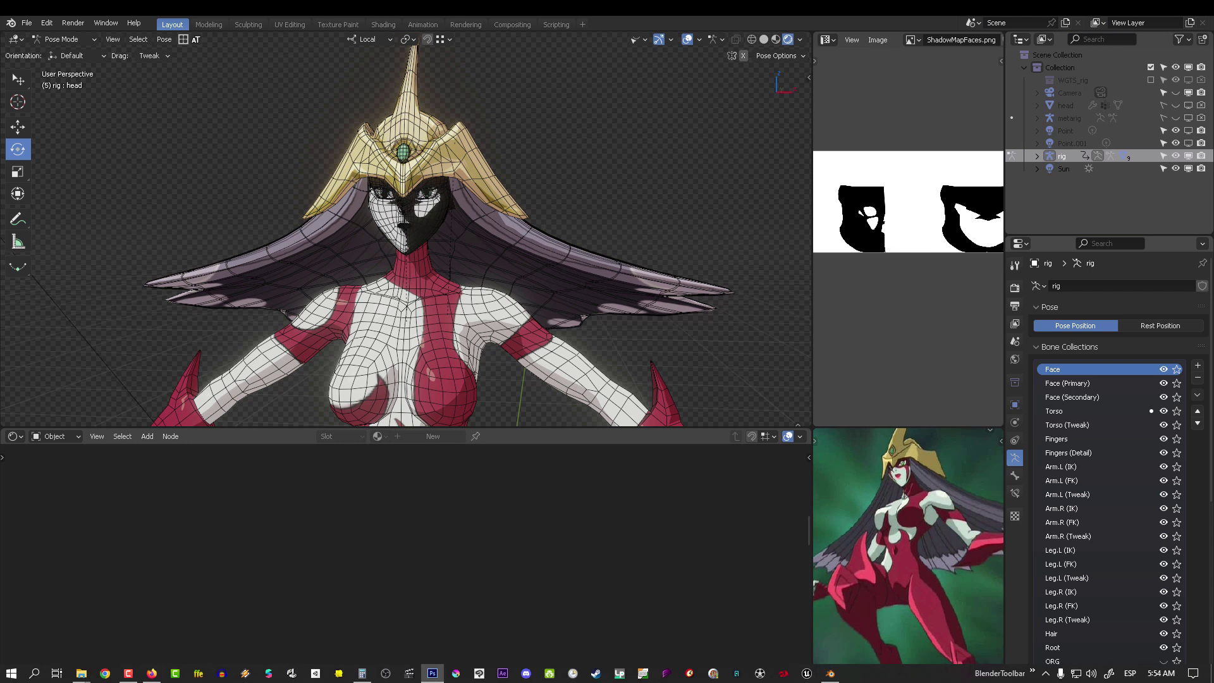
Switch to faces.psd in Photoshop and hide the R-Dark Shadow and R-Mid Shadow layers
click(432, 676)
double_click(582, 93)
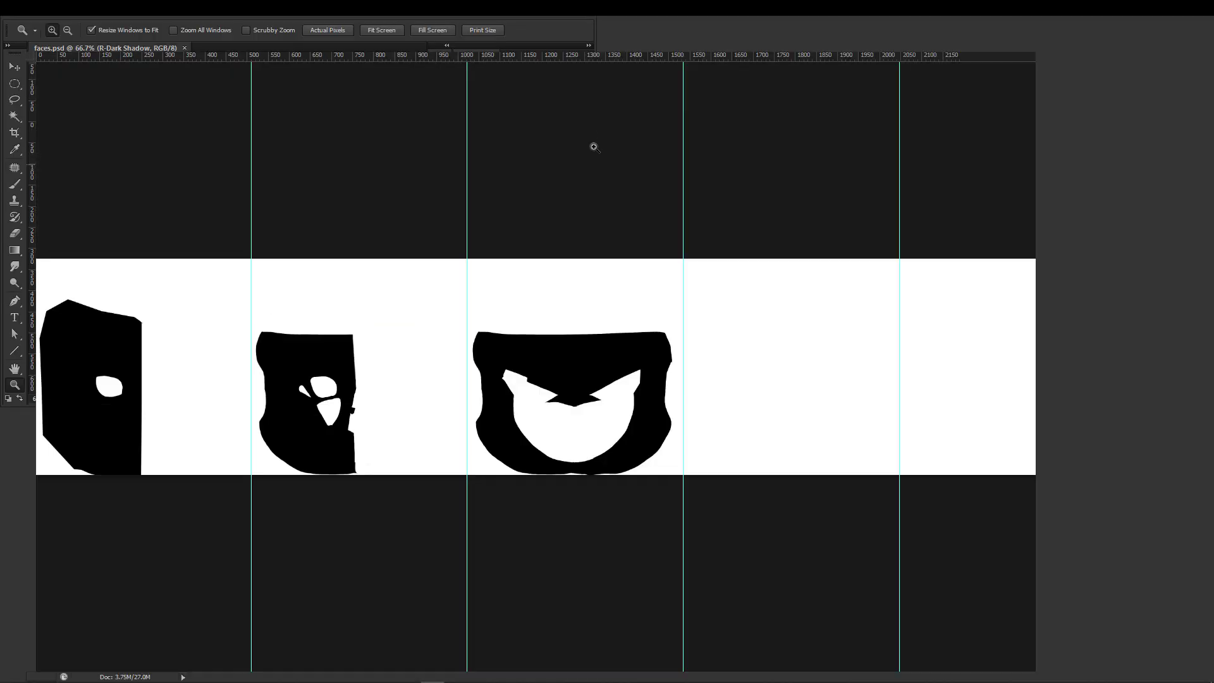
click(1083, 197)
click(1083, 211)
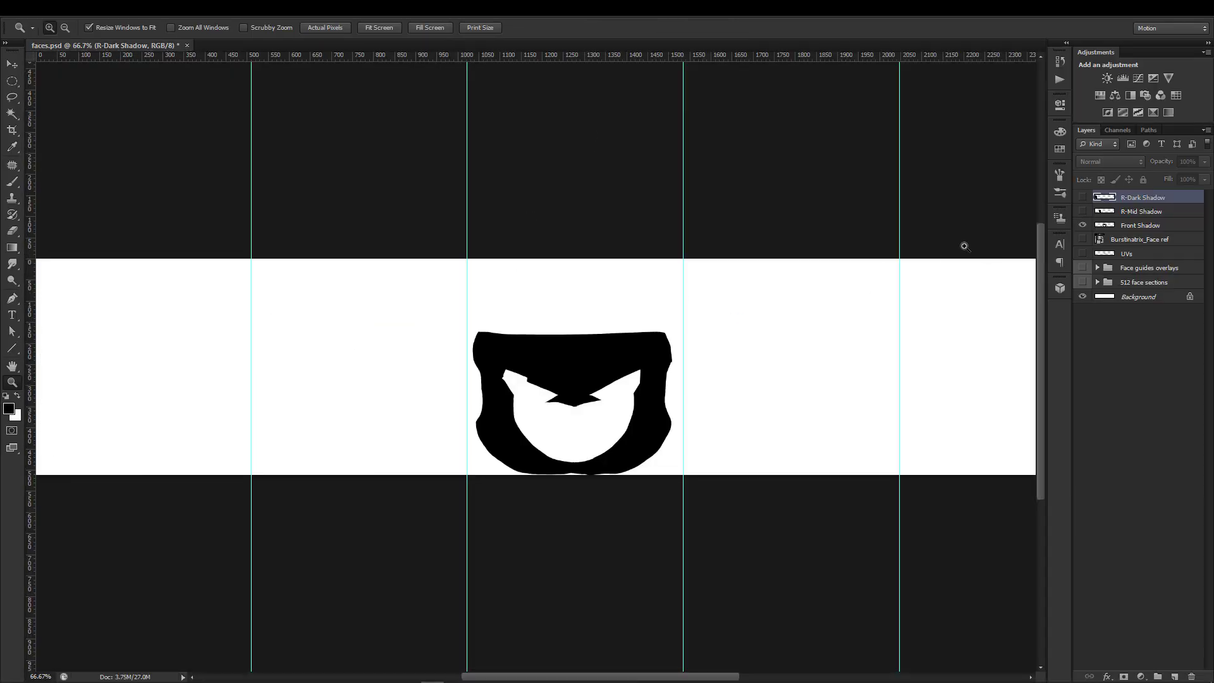
Show the 512 face sections and Face guides overlays groups beneath the front shadow
click(1084, 283)
click(1108, 284)
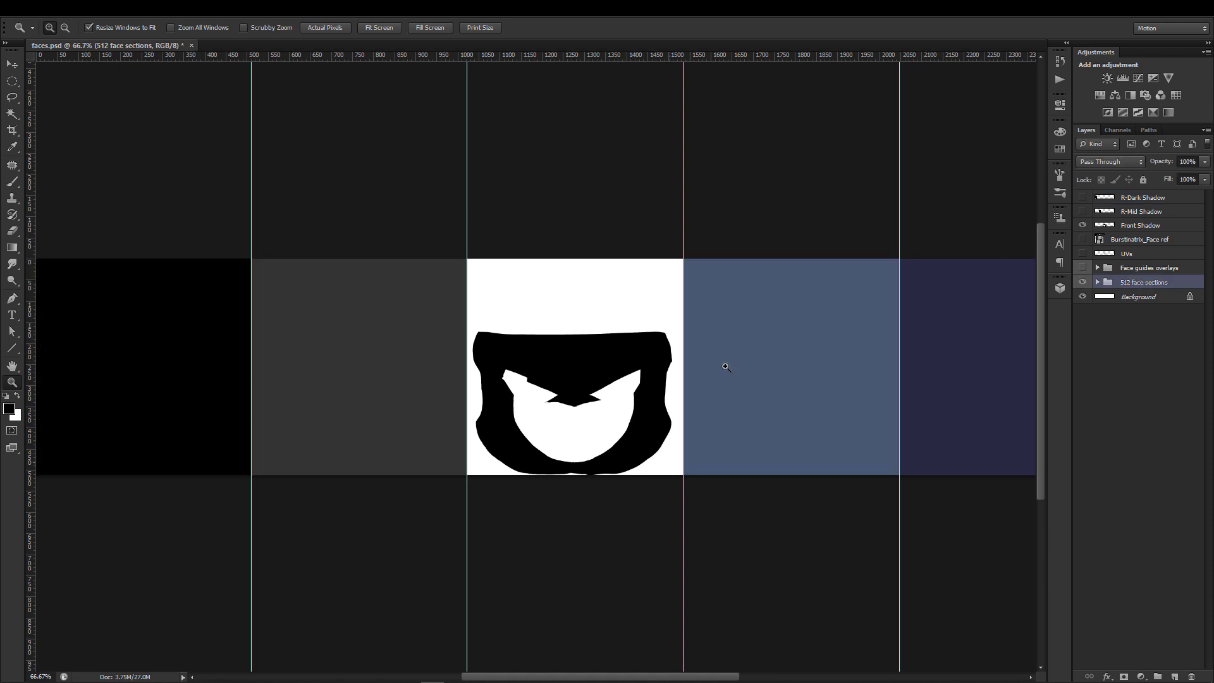
alt+click(822, 365)
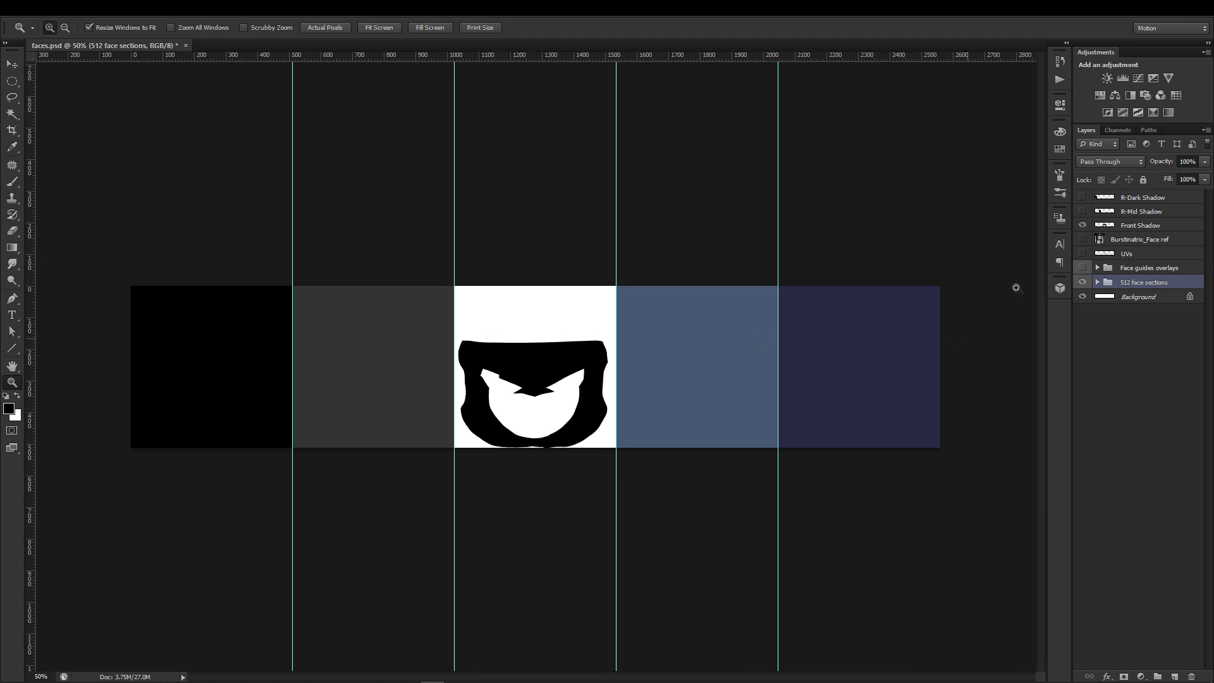
click(1083, 268)
click(1113, 268)
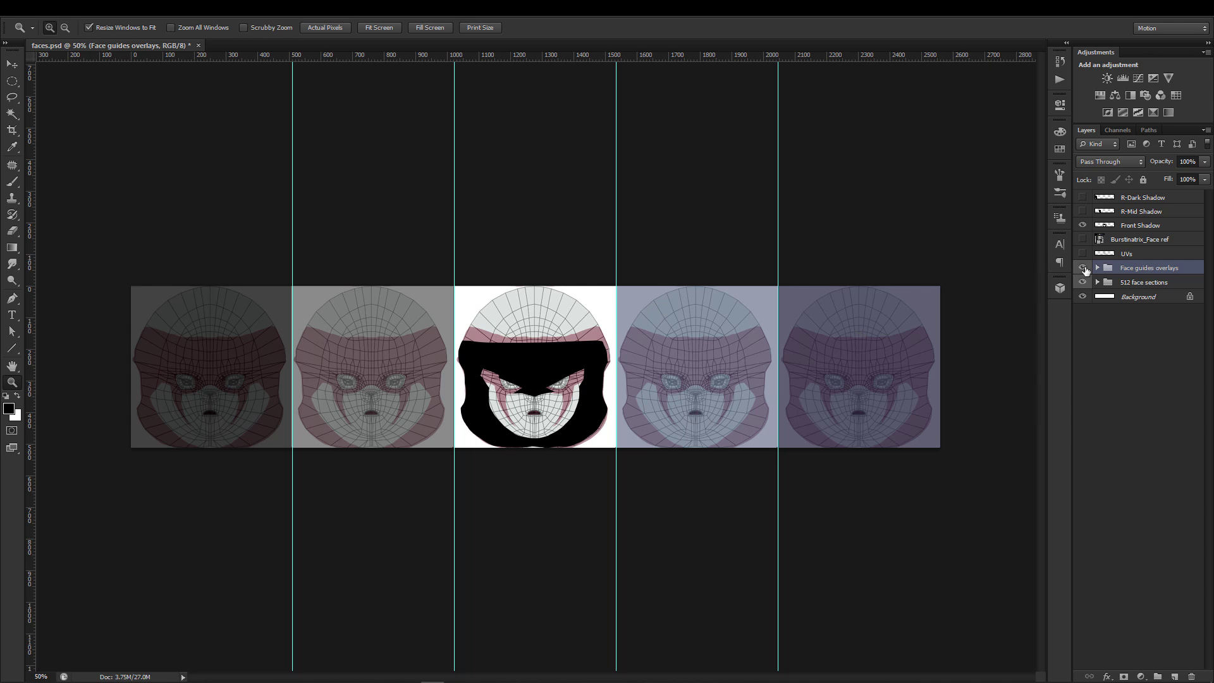
Show the R-Mid Shadow layer and examine its shape against the second section's face guide
click(1083, 211)
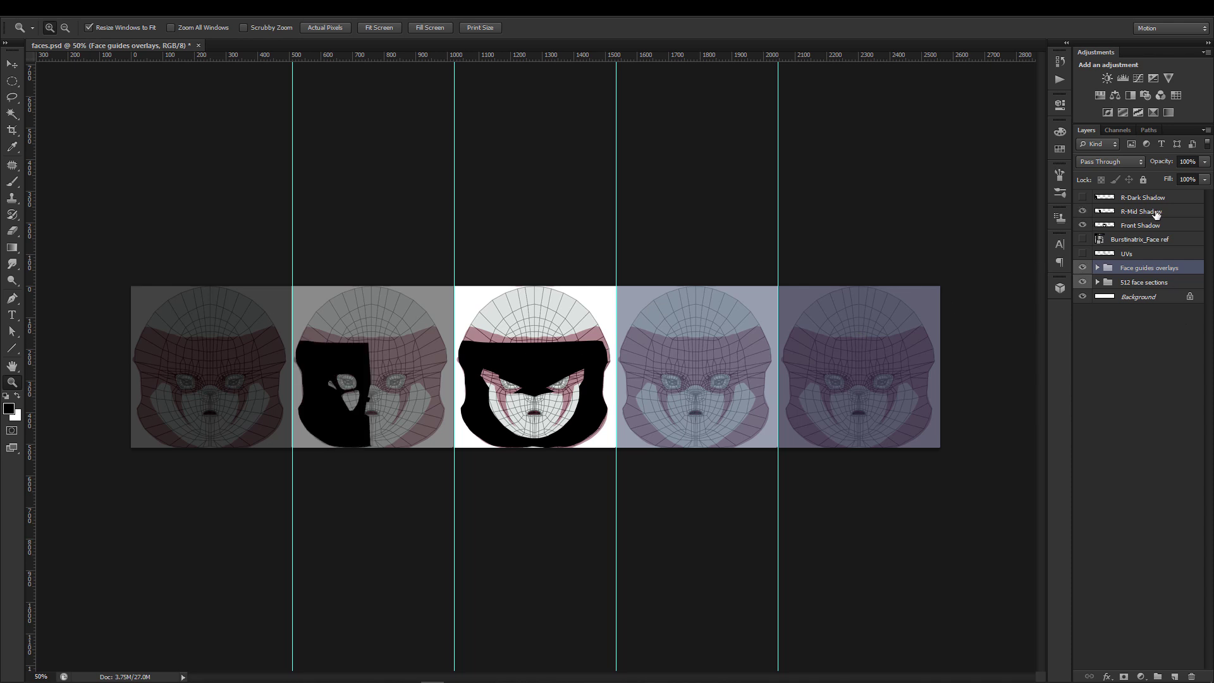
click(1142, 212)
click(353, 368)
click(358, 369)
drag(428, 350, 541, 322)
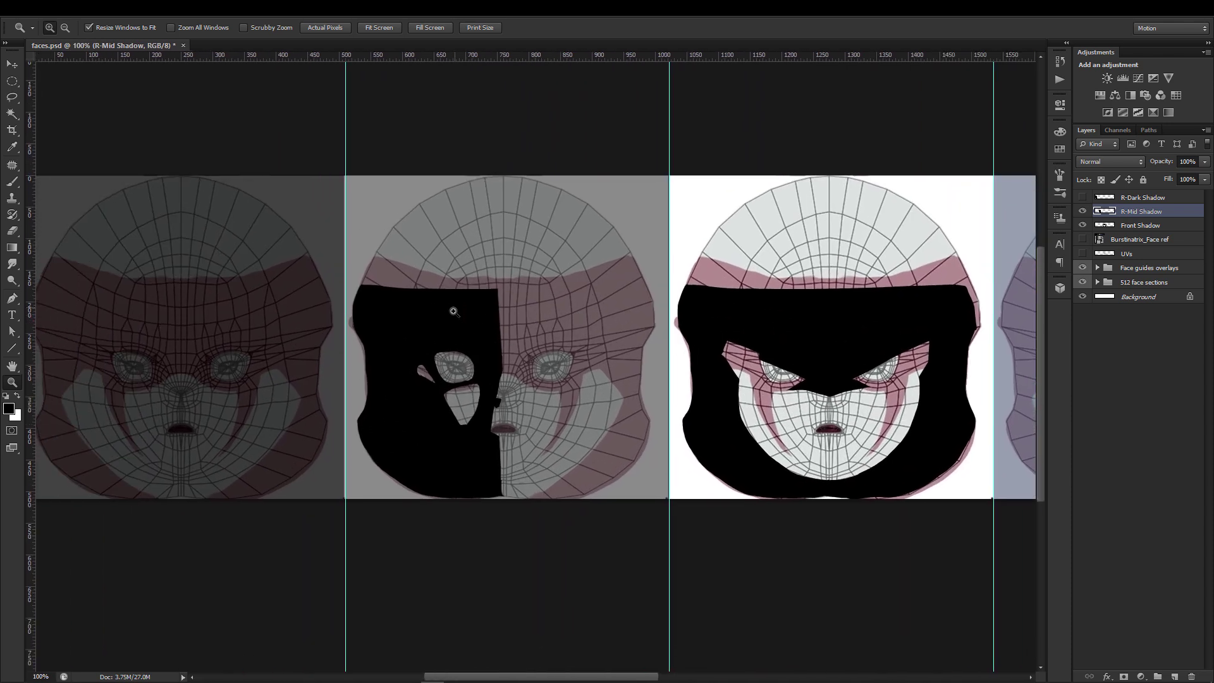
Show the R-Dark Shadow layer and examine its shape against the first section's face guide
click(1082, 197)
click(1143, 197)
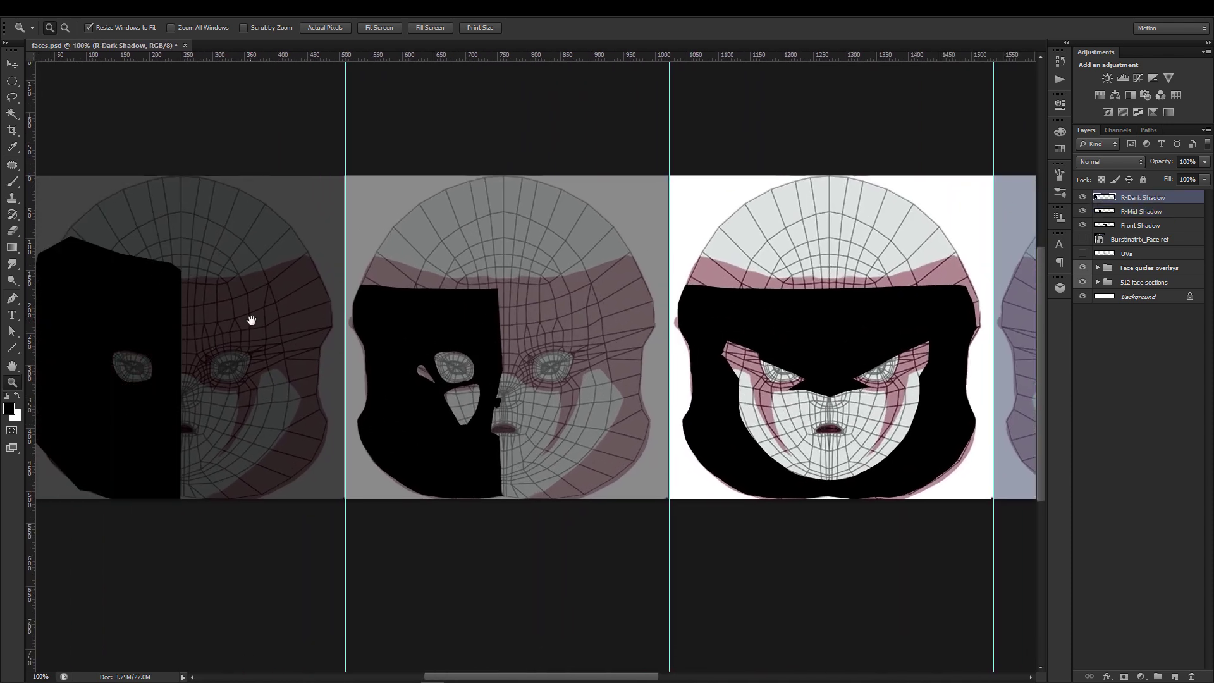
drag(327, 317, 438, 315)
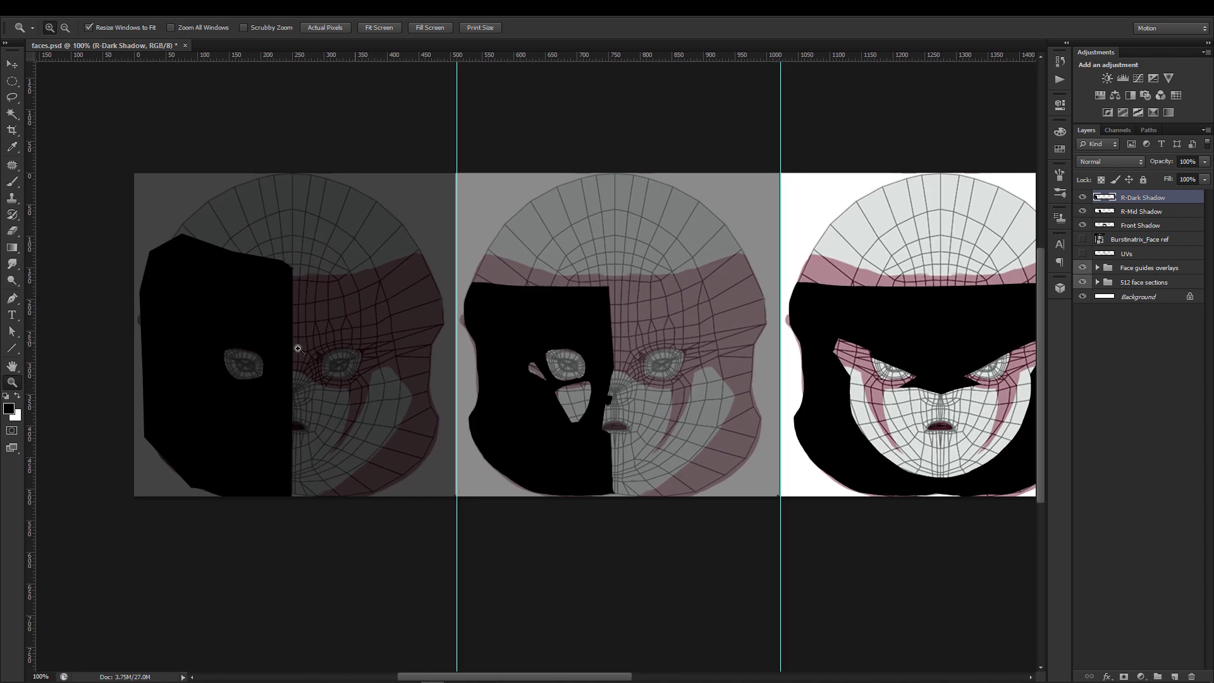
drag(876, 354, 651, 339)
alt+click(648, 339)
alt+click(605, 350)
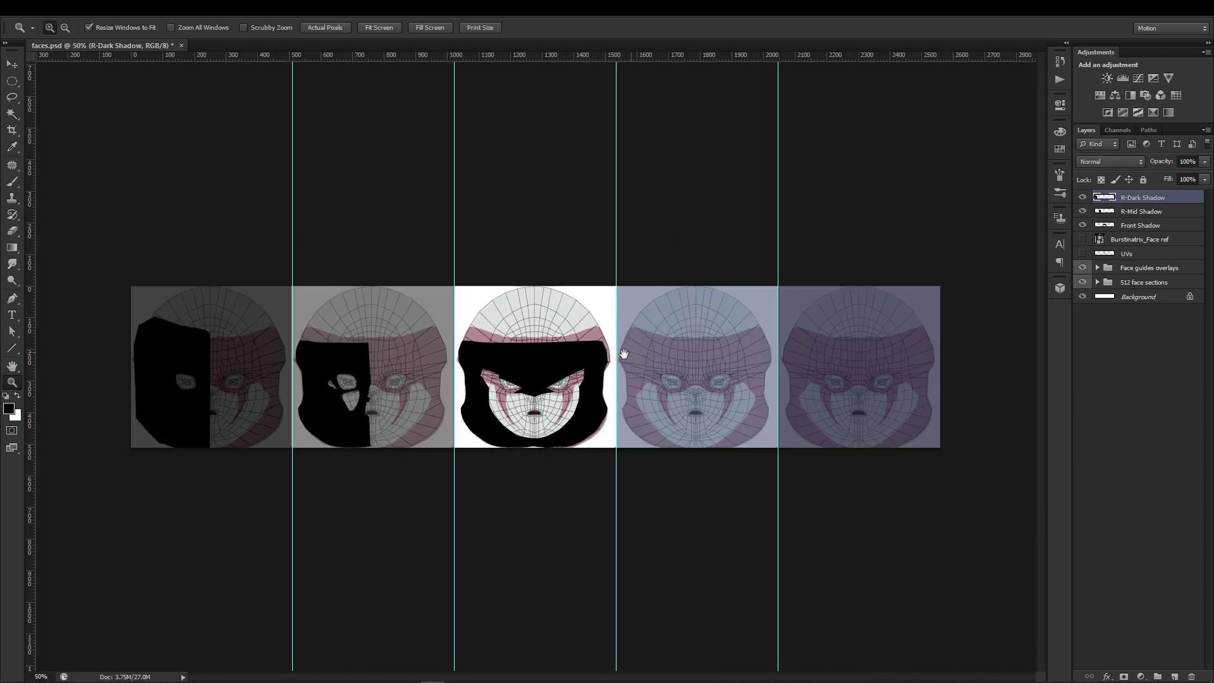
Duplicate the R-Dark Shadow and R-Mid Shadow layers and merge the two copies into one layer
key(v)
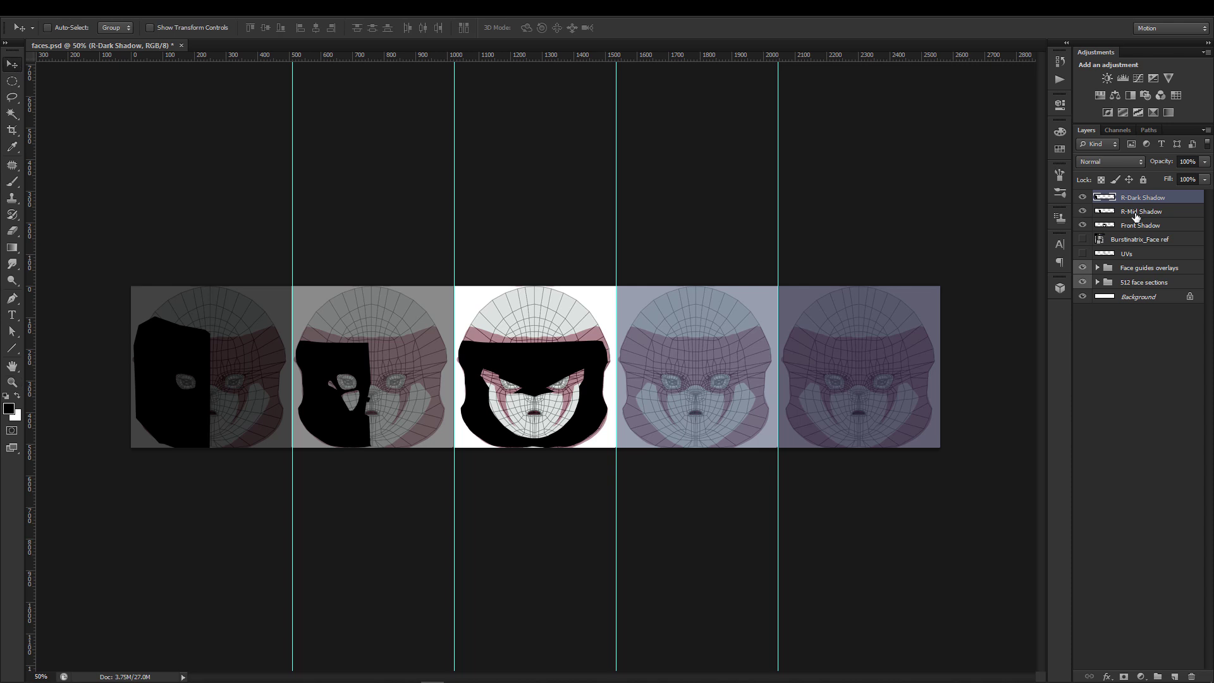
click(1146, 213)
shift+click(1151, 198)
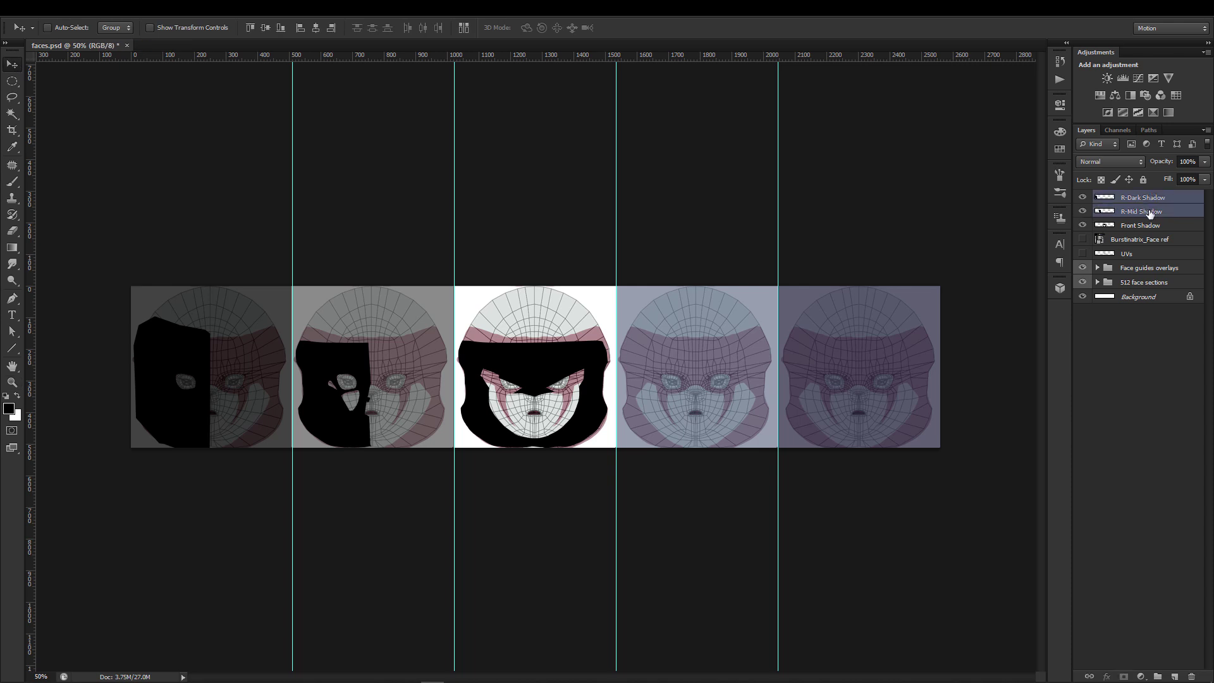
drag(1176, 214, 1174, 676)
key(ctrl+e)
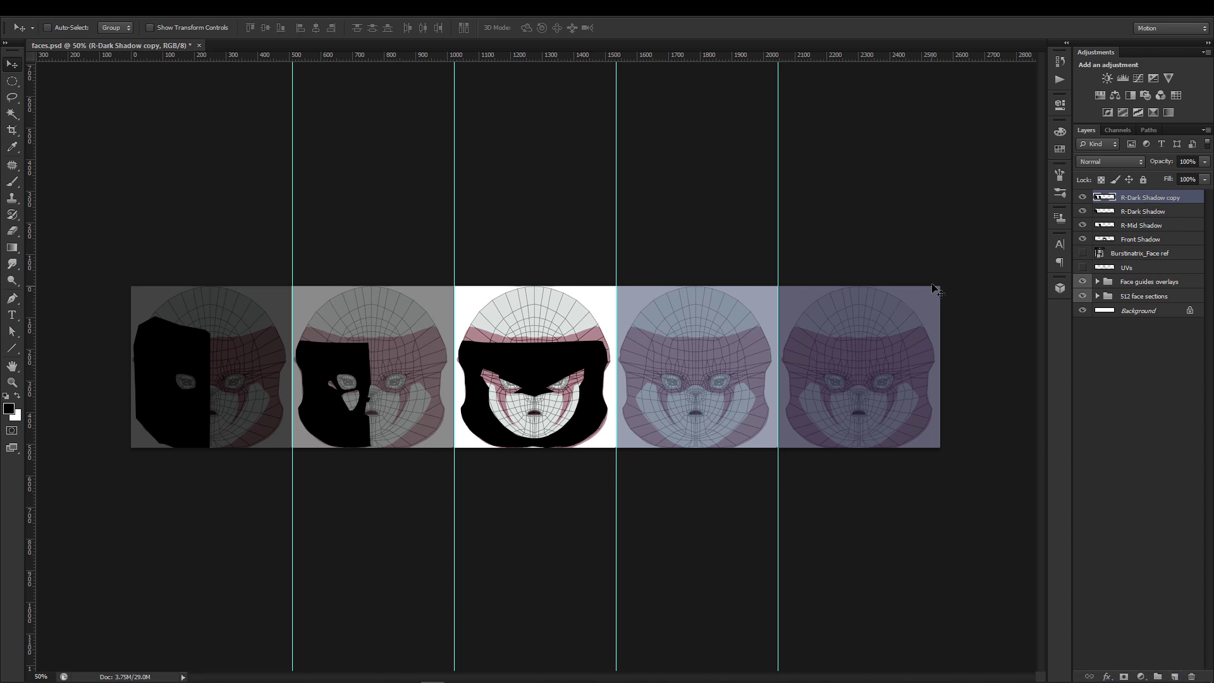
Flip the merged shadow copy horizontally and move it onto the fourth and fifth face sections
key(ctrl+t)
right_click(325, 374)
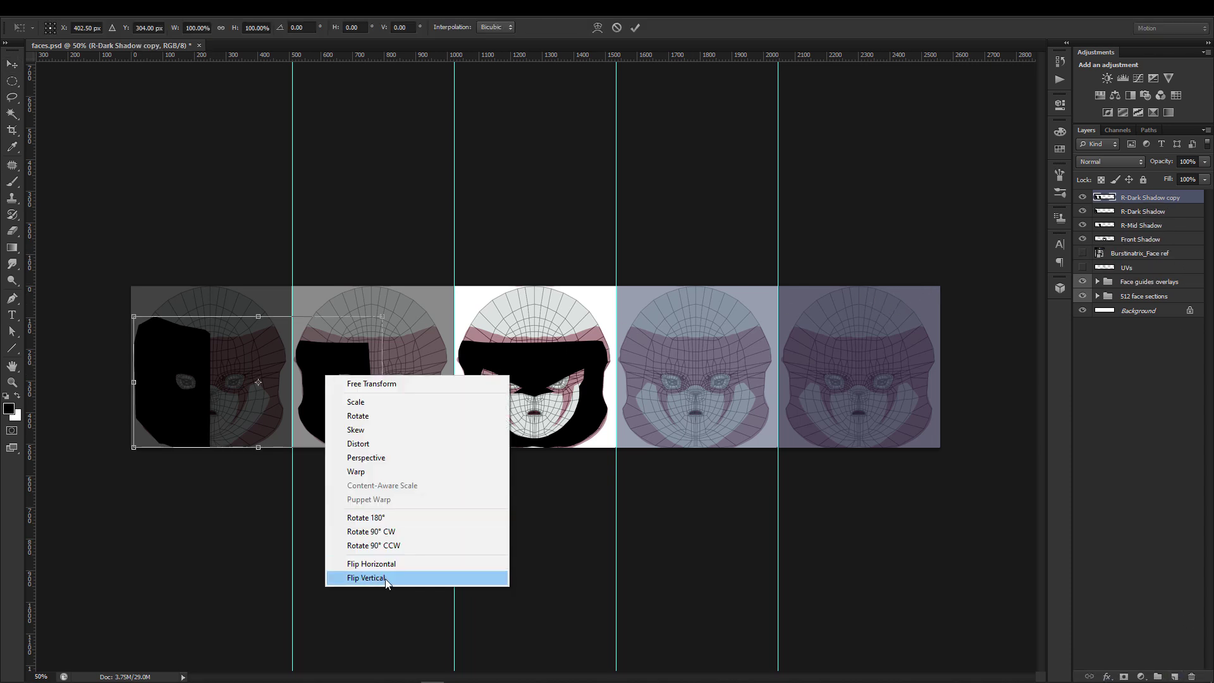
click(392, 571)
key(Return)
drag(335, 362, 905, 371)
Nudge the mirrored shadow copy horizontally to align it with the face guide's centre line in the fifth section
key(z)
click(907, 373)
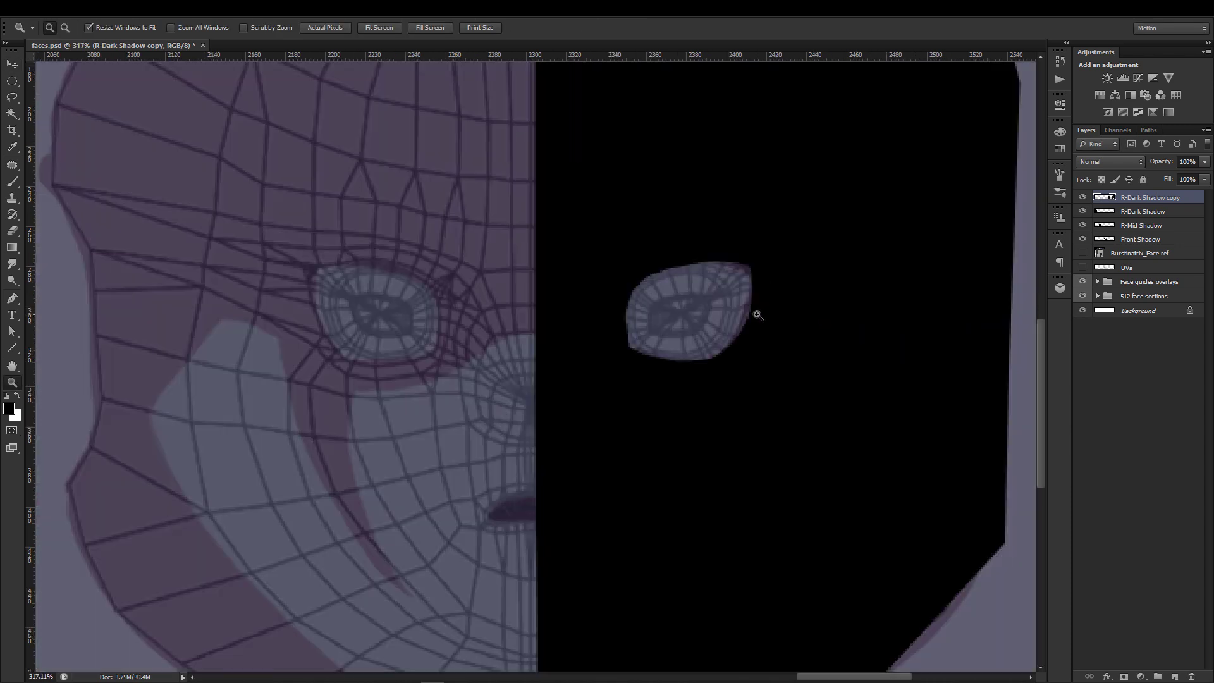
key(ctrl+Left)
key(ctrl+Left)
key(ctrl+Right)
alt+click(758, 317)
alt+click(758, 316)
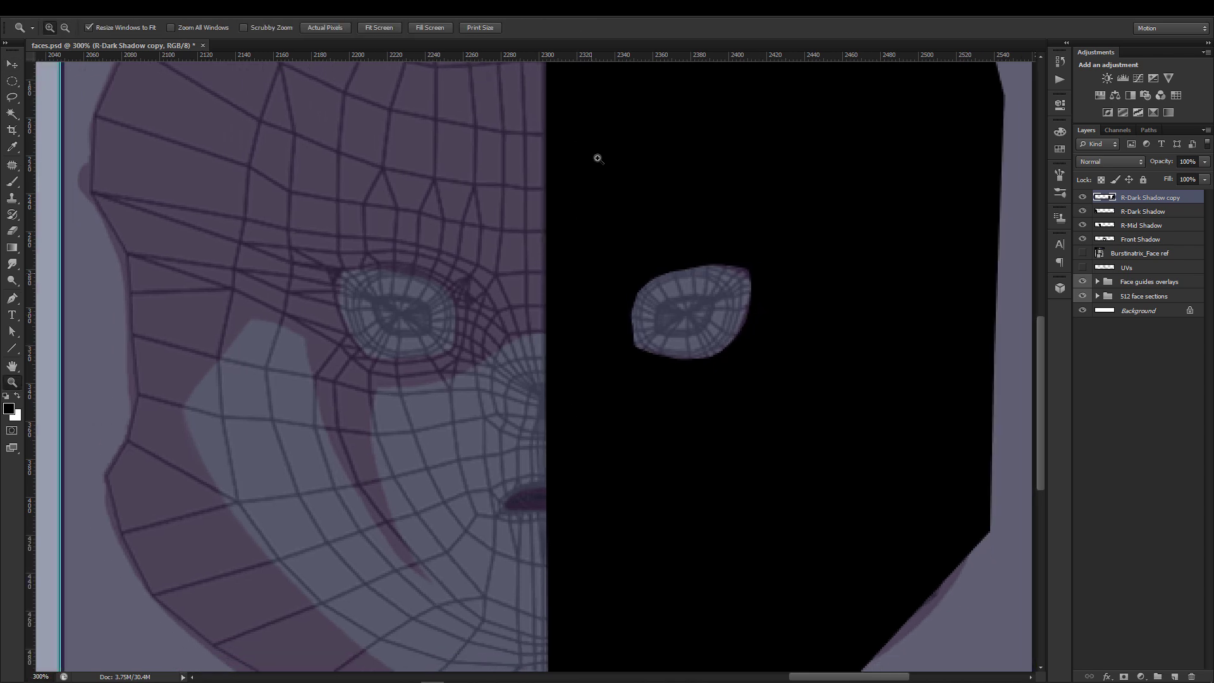
alt+click(647, 389)
alt+click(636, 389)
alt+click(628, 391)
drag(402, 310, 693, 291)
alt+click(571, 335)
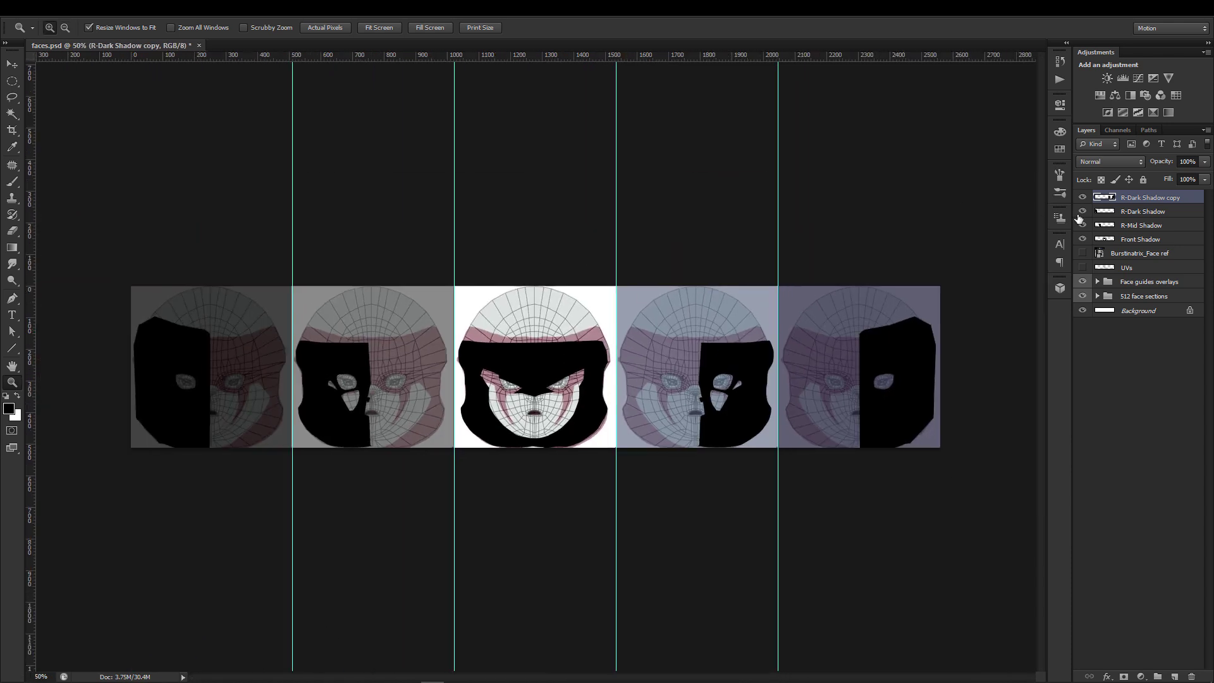
Save the document and hide the Face guides overlays and 512 face sections groups
key(ctrl+s)
click(1083, 281)
click(1082, 296)
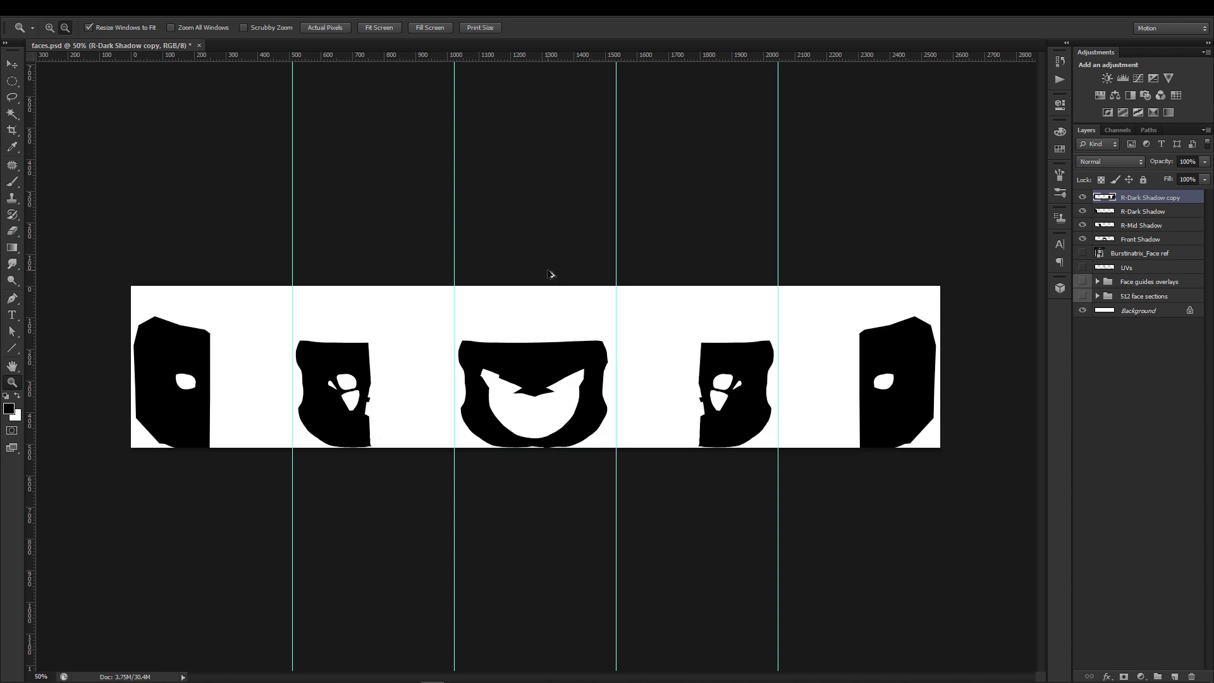
Export the five-section shadow map for web as a 2560 × 512 px PNG-24, replacing ShadowMapFaces.png in the Textures folder
key(ctrl+alt+shift+s)
click(684, 523)
key(Escape)
click(702, 442)
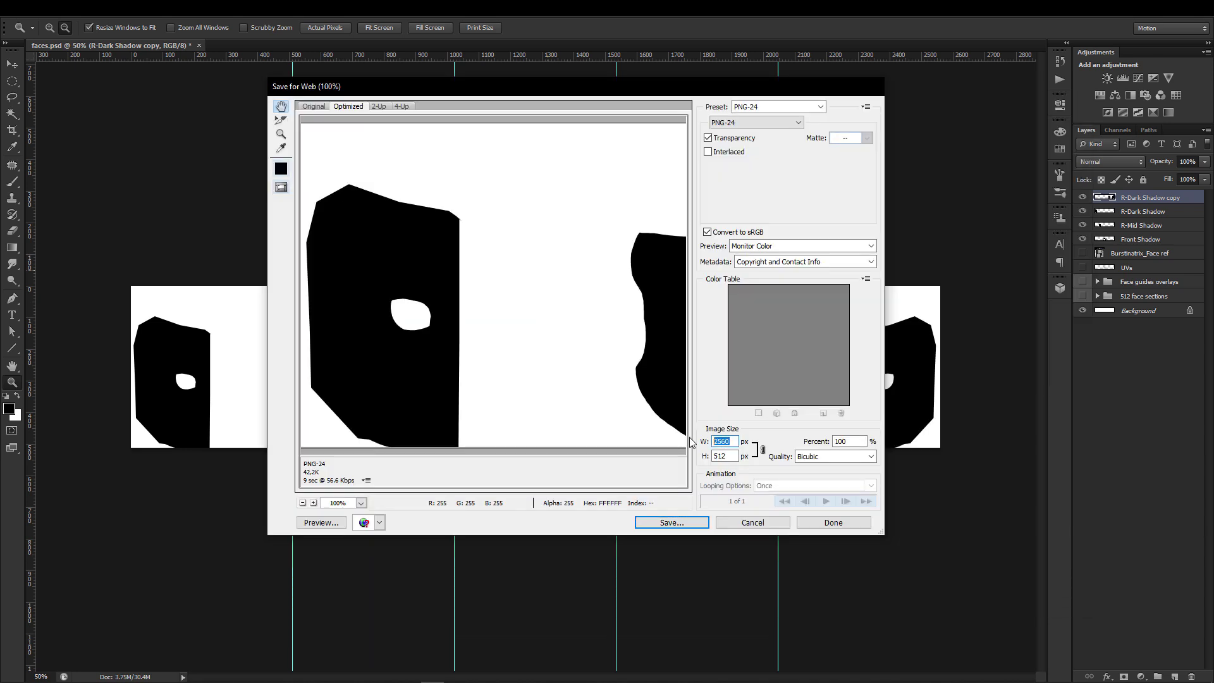
click(684, 522)
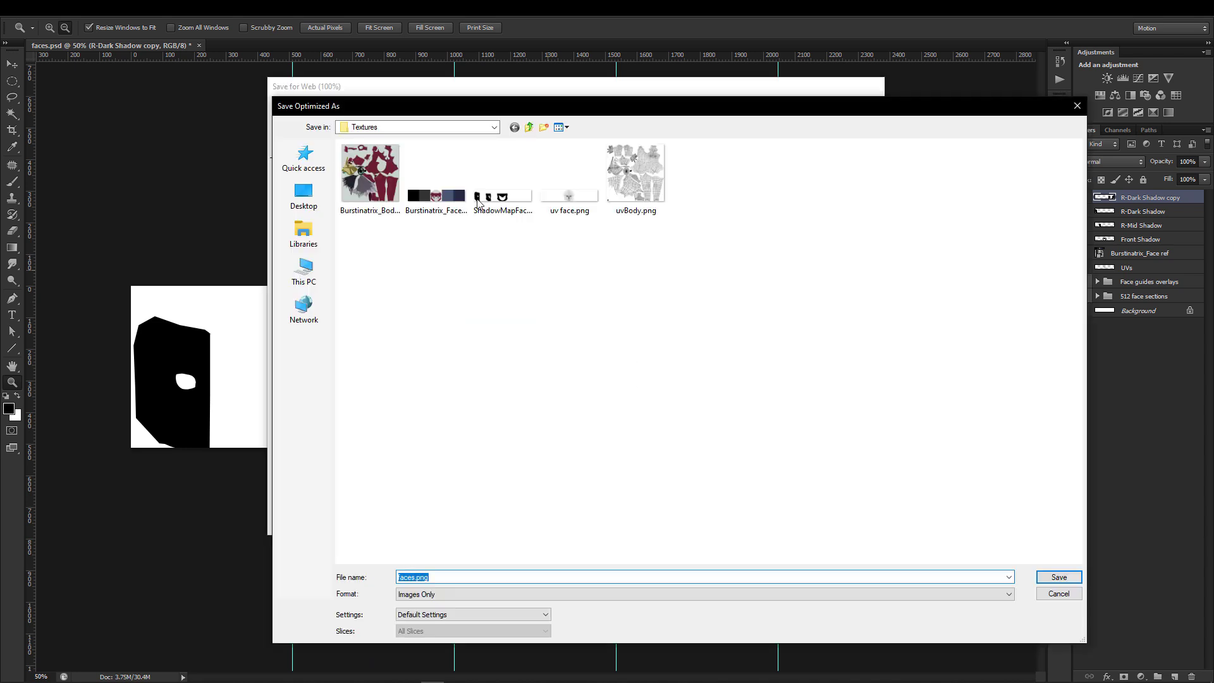
click(503, 180)
click(1059, 577)
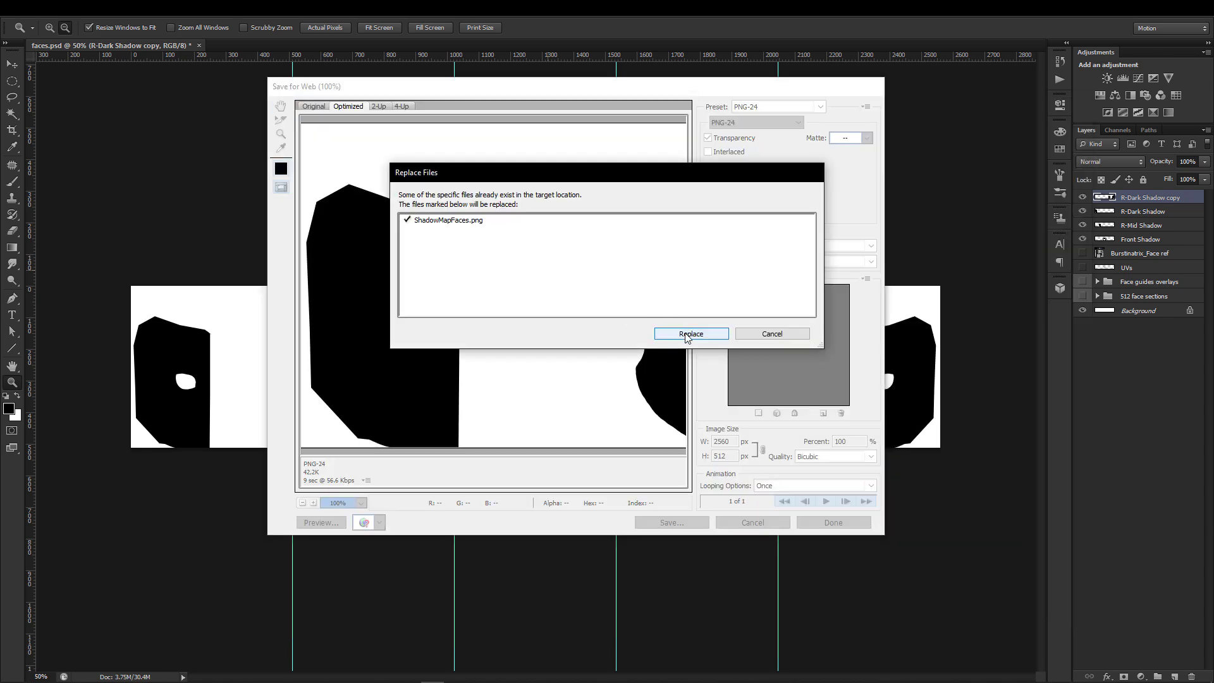
click(688, 330)
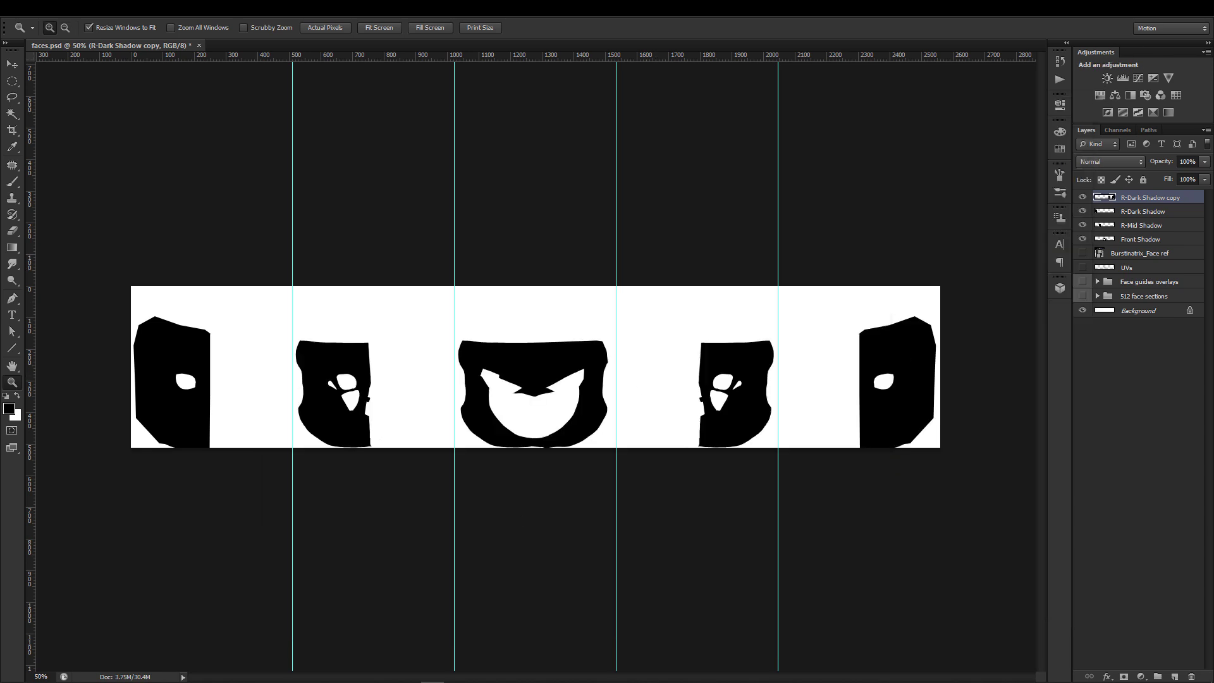
Switch back to Blender, widen the image editor and reload ShadowMapFaces.png from disk
click(1181, 8)
drag(545, 88, 1213, 89)
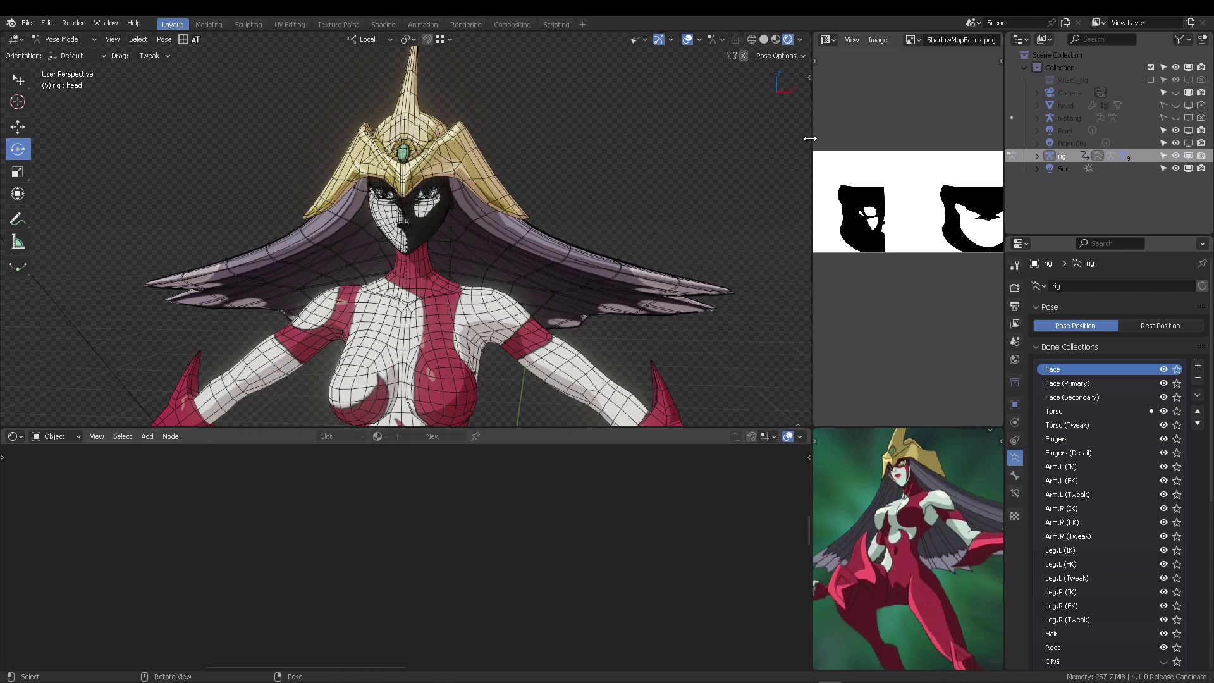
drag(813, 126, 598, 130)
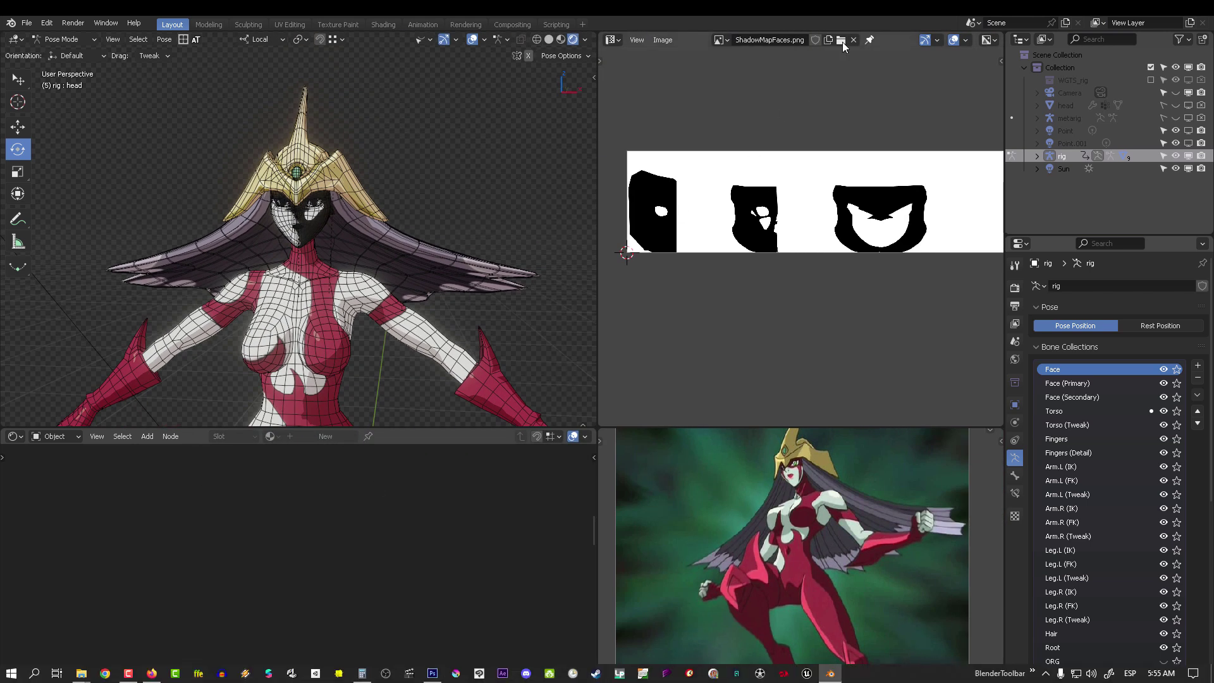
scroll(865, 133, up, 1)
key(n)
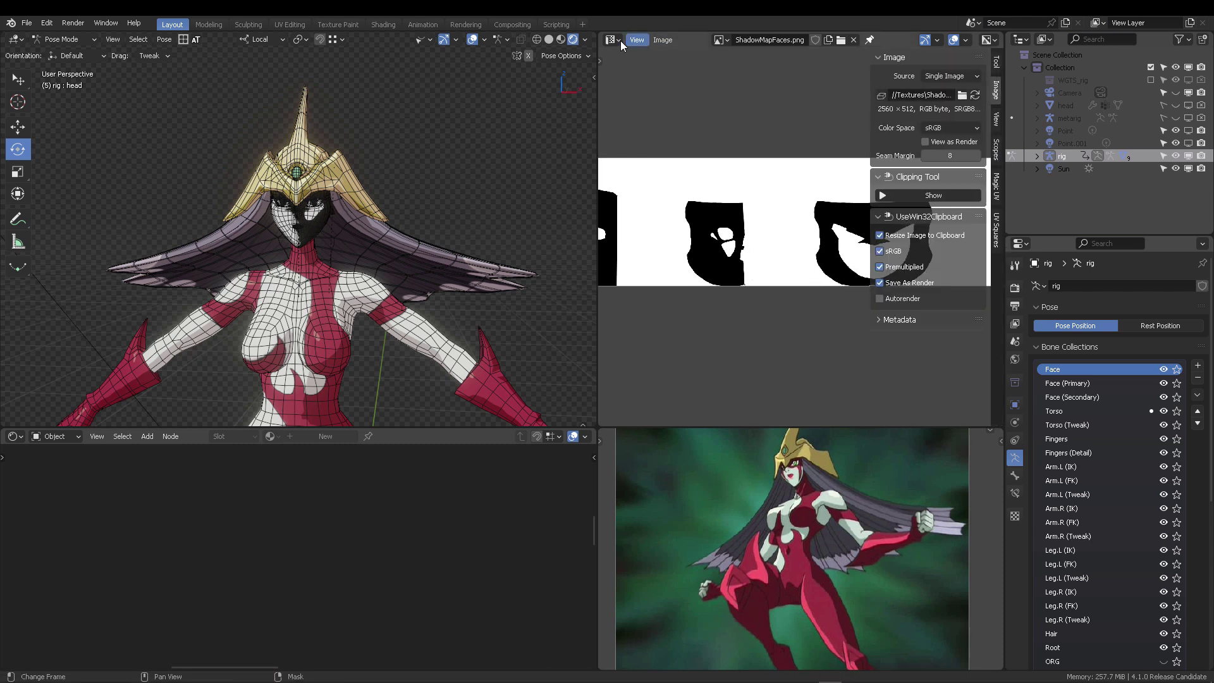
click(613, 40)
scroll(787, 224, down, 3)
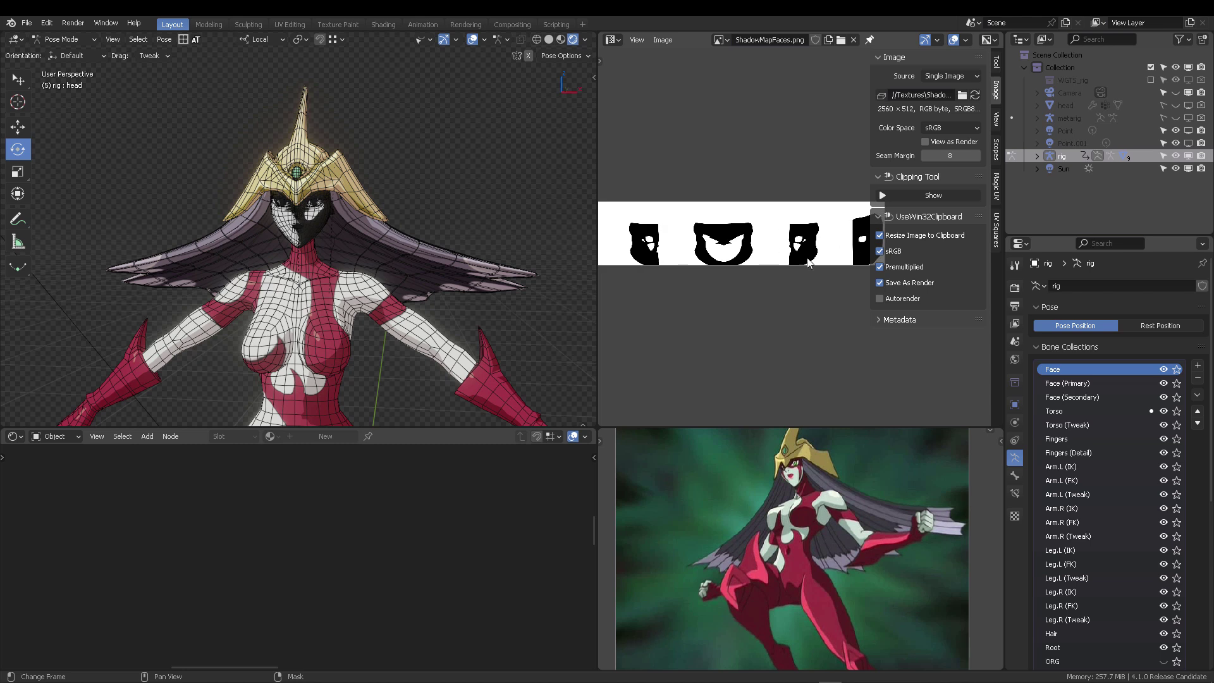
Return the rig to Object Mode and select the Body mesh with its Burstinatrix_Face material nodes displayed
key(ctrl+Tab)
click(238, 228)
click(309, 220)
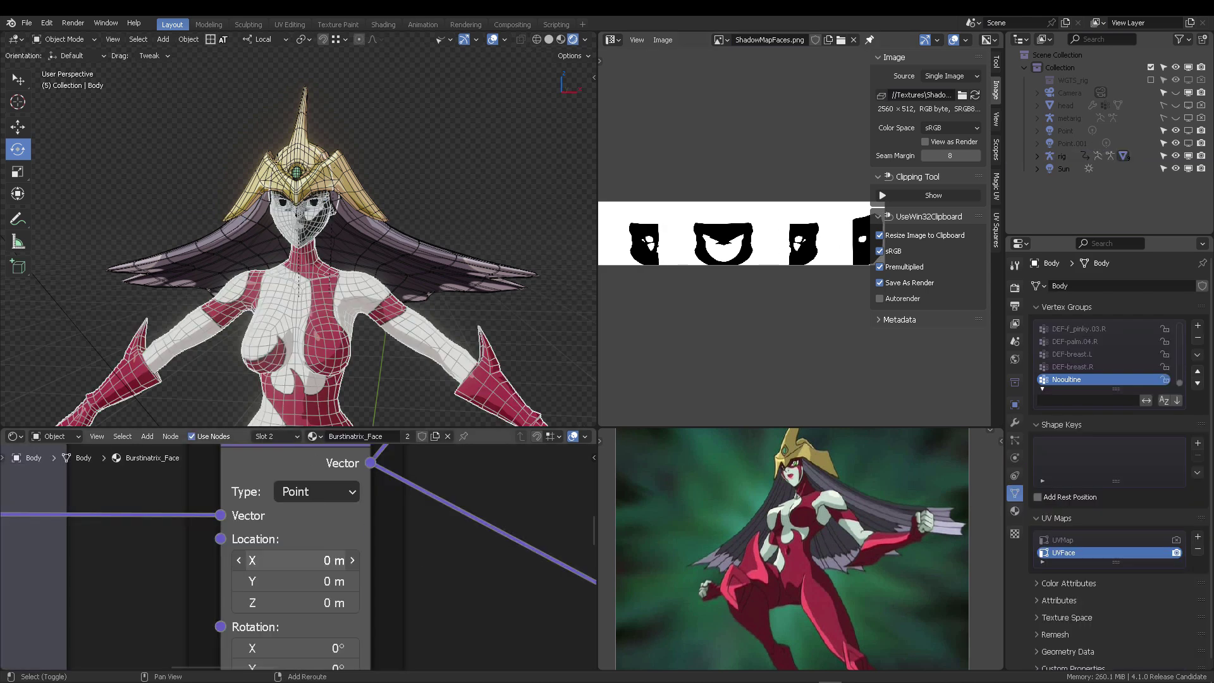
Raise the Mapping node's X location to 0.15 m and on to 0.4 m, hiding the viewport overlays
drag(297, 560, 345, 560)
scroll(361, 279, up, 6)
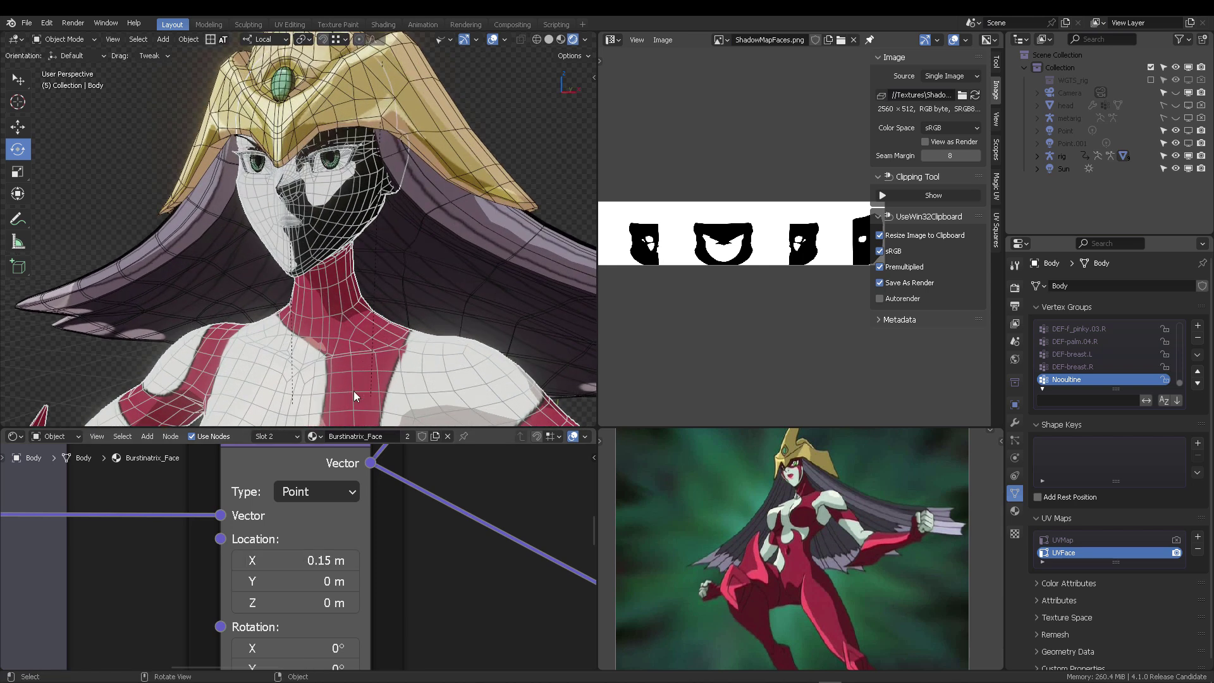
click(492, 39)
drag(298, 561, 375, 560)
scroll(337, 217, down, 4)
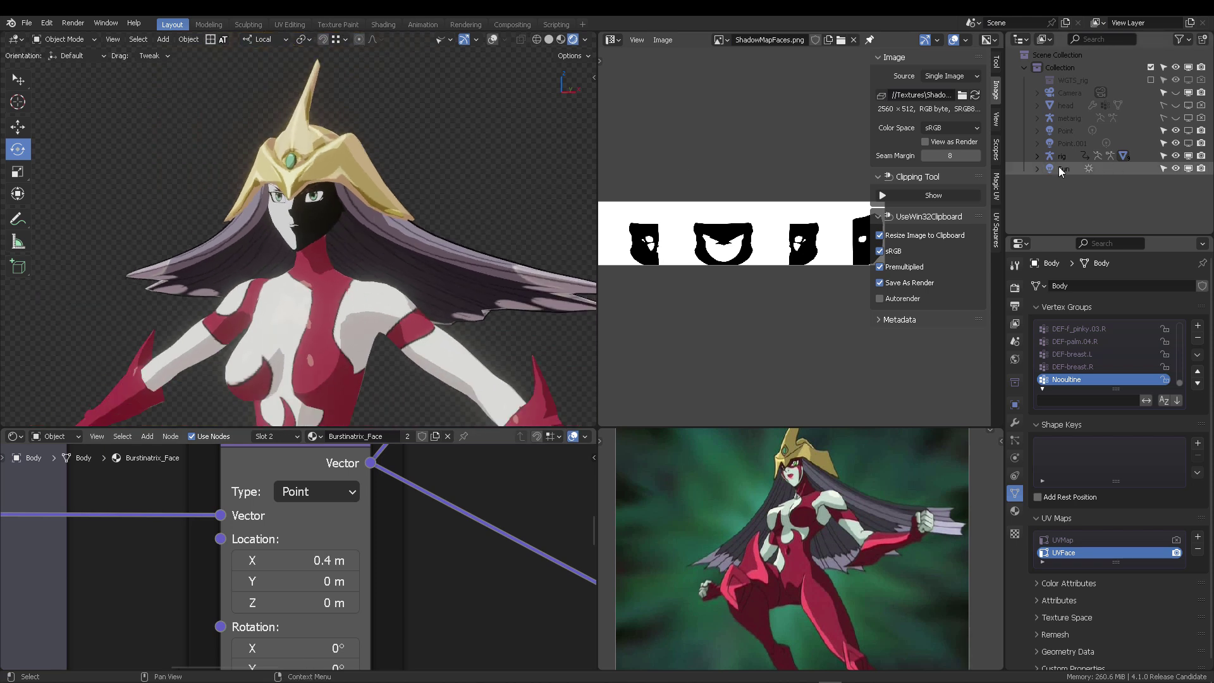
Select the Sun light, show the viewport overlays and rotate the light freely with a trackball rotation
click(1061, 168)
scroll(304, 220, down, 4)
click(494, 32)
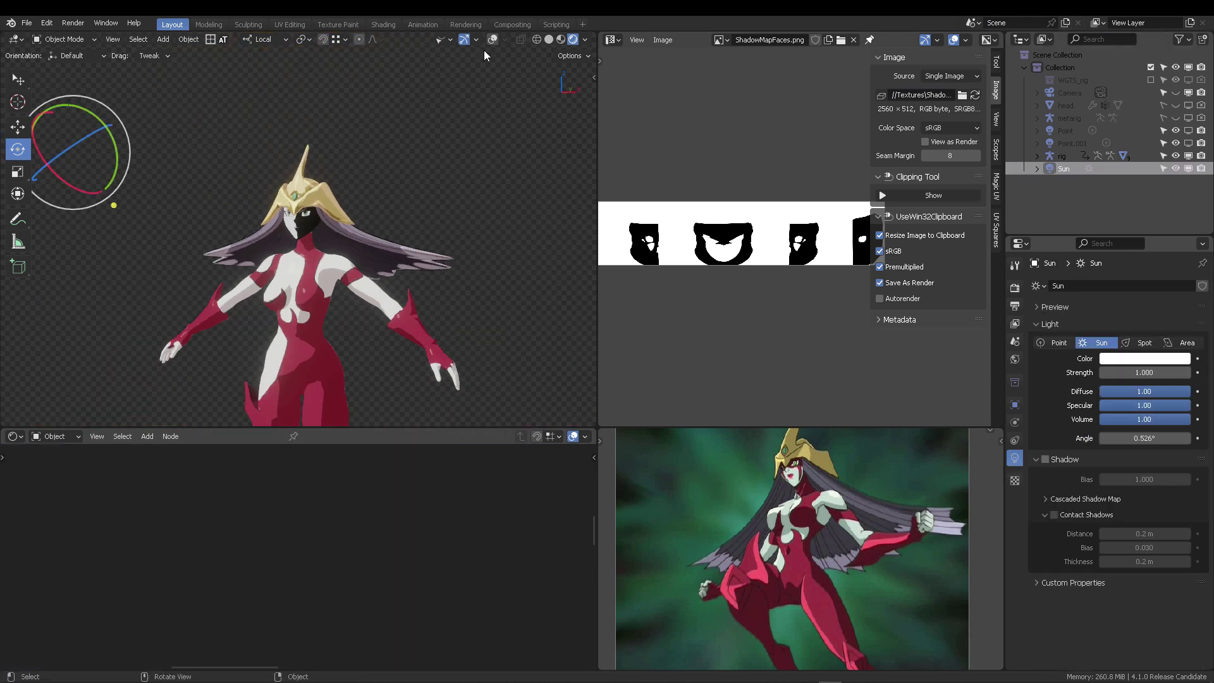
key(r)
key(r)
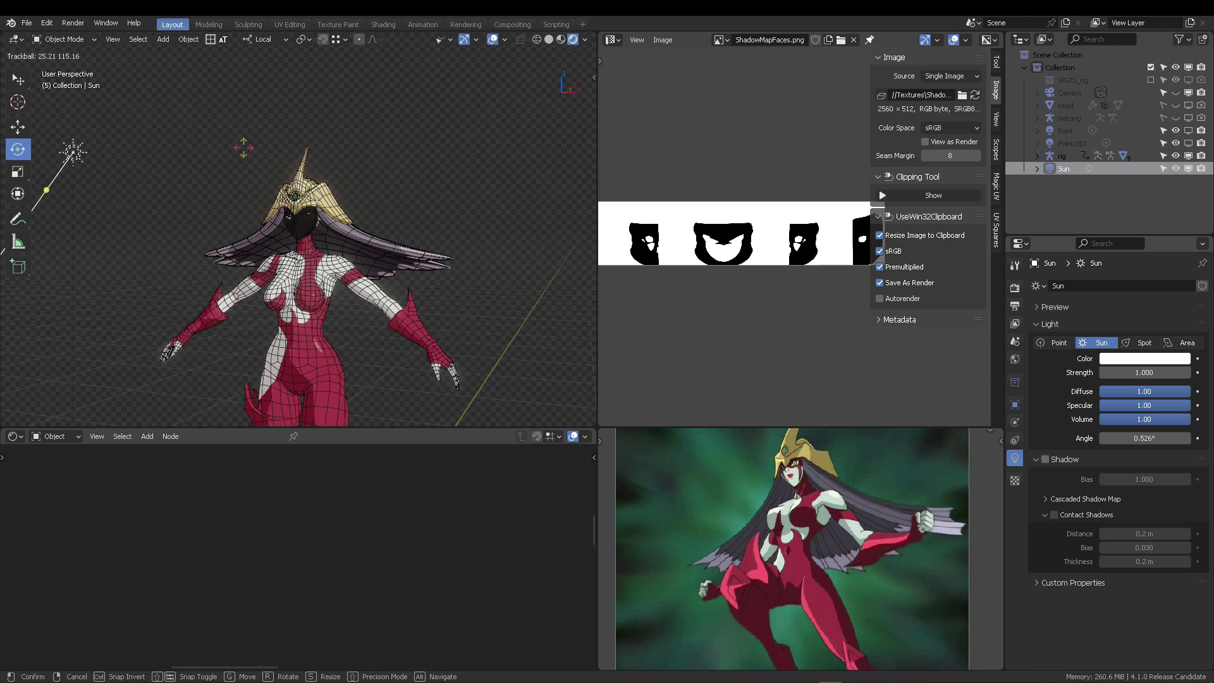
click(203, 166)
Reselect the Body mesh and set the Mapping node's X location to 0 m
scroll(460, 214, down, 1)
scroll(446, 206, up, 10)
click(334, 215)
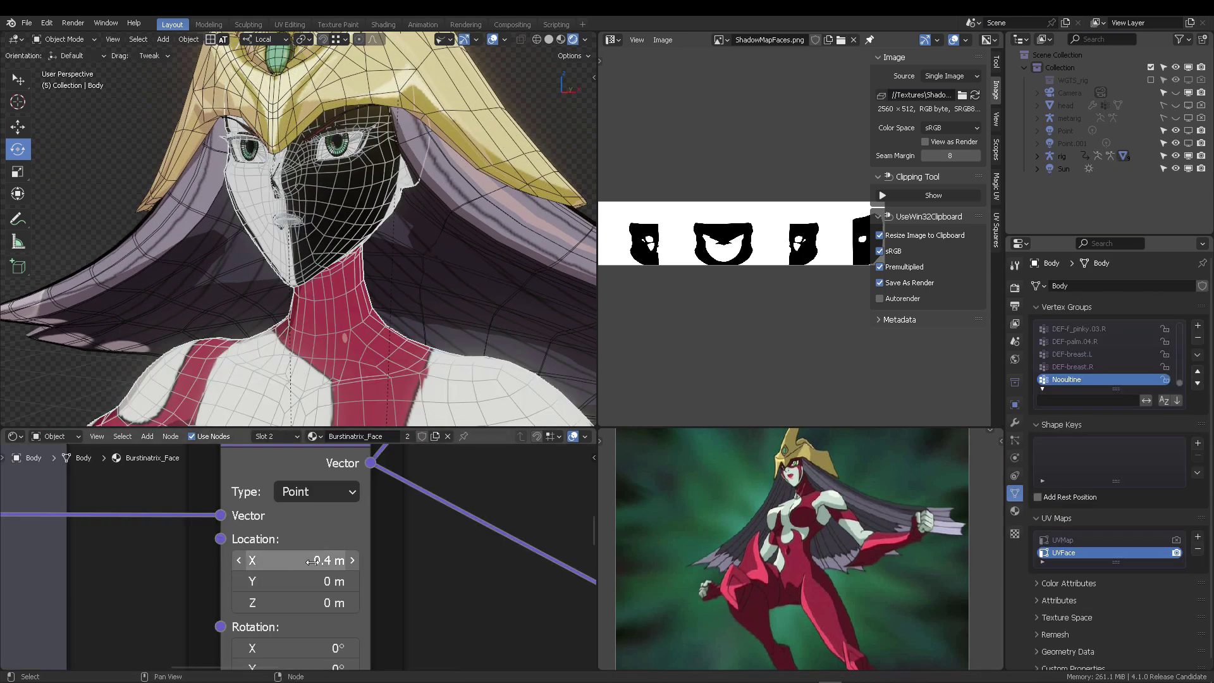
click(338, 559)
text(0)
key(Return)
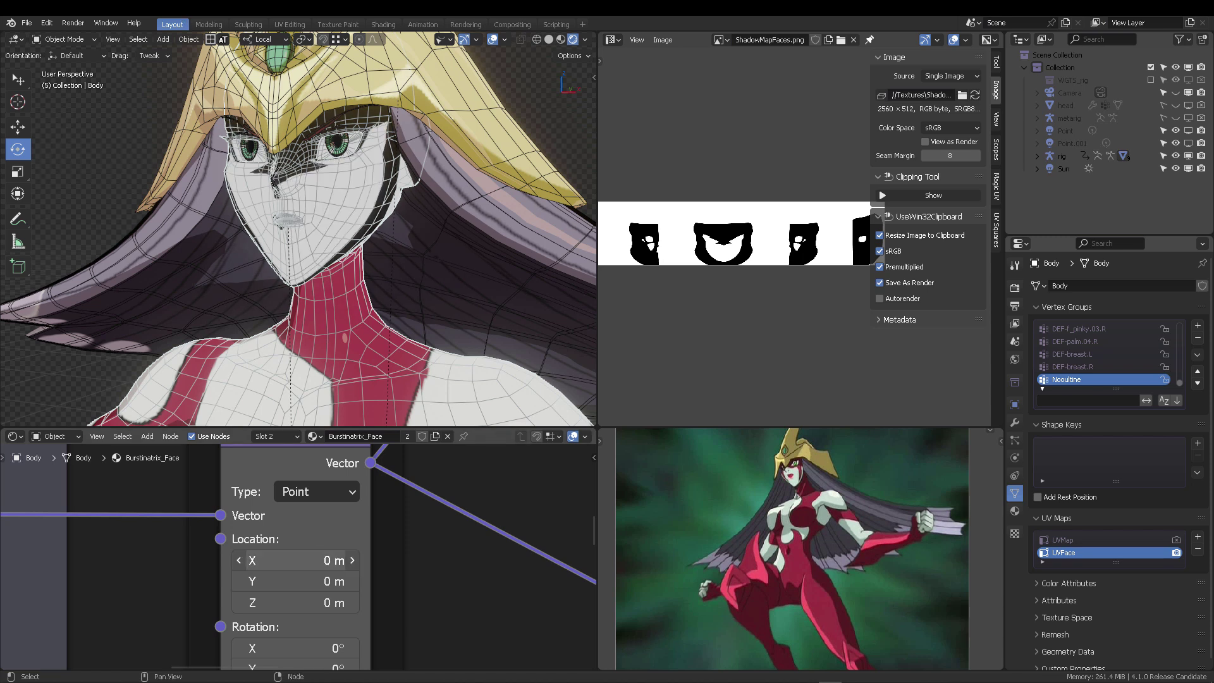
Hide the viewport overlays and step the Mapping node's X location through 0.2, 0.3 and 0.4 m
mouse_move(298, 560)
mouse_down()
mouse_move(345, 560)
mouse_move(311, 560)
mouse_up()
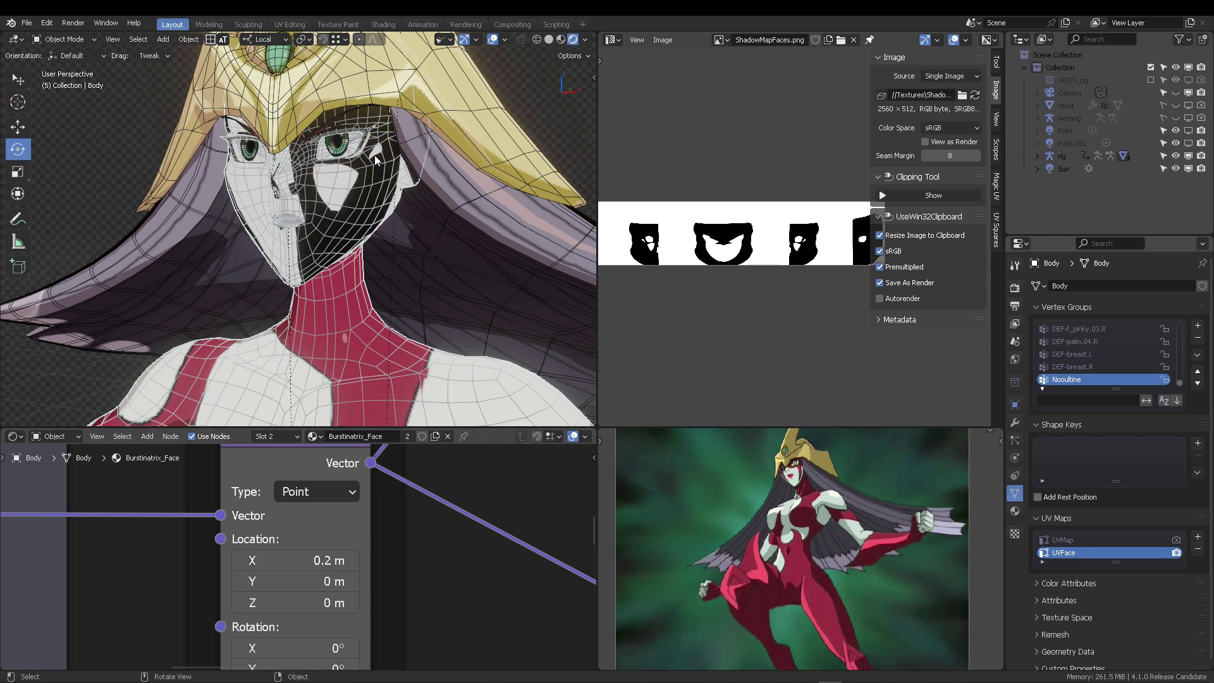
click(497, 41)
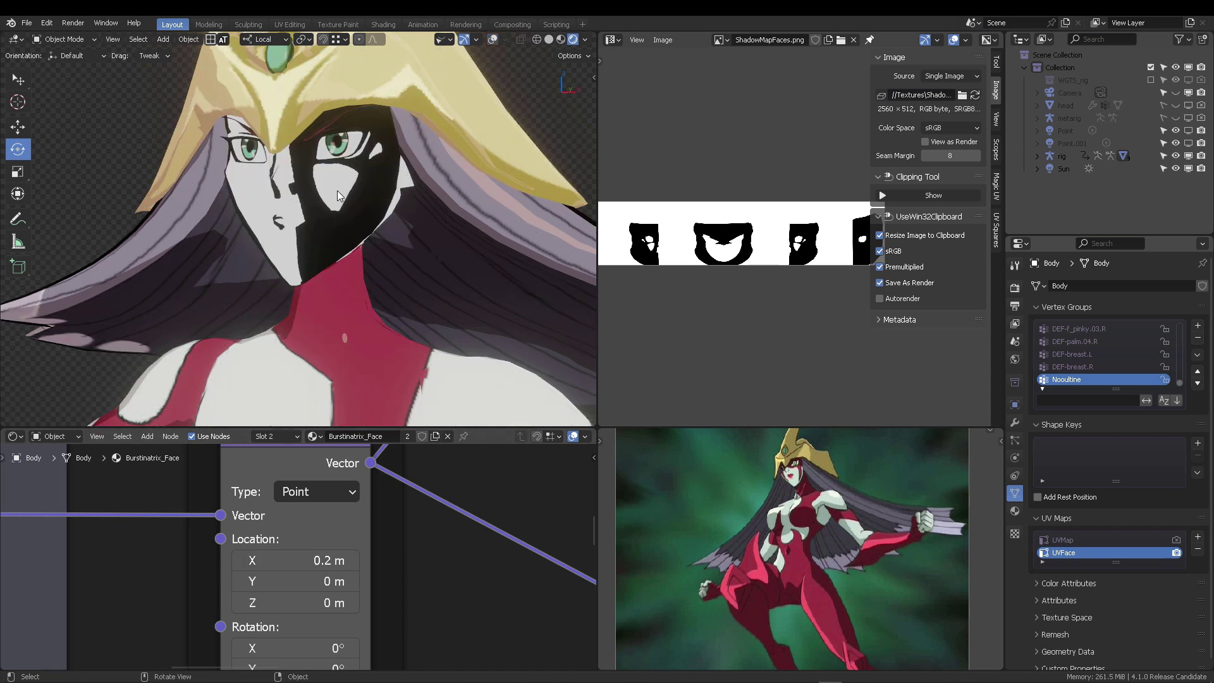
click(287, 561)
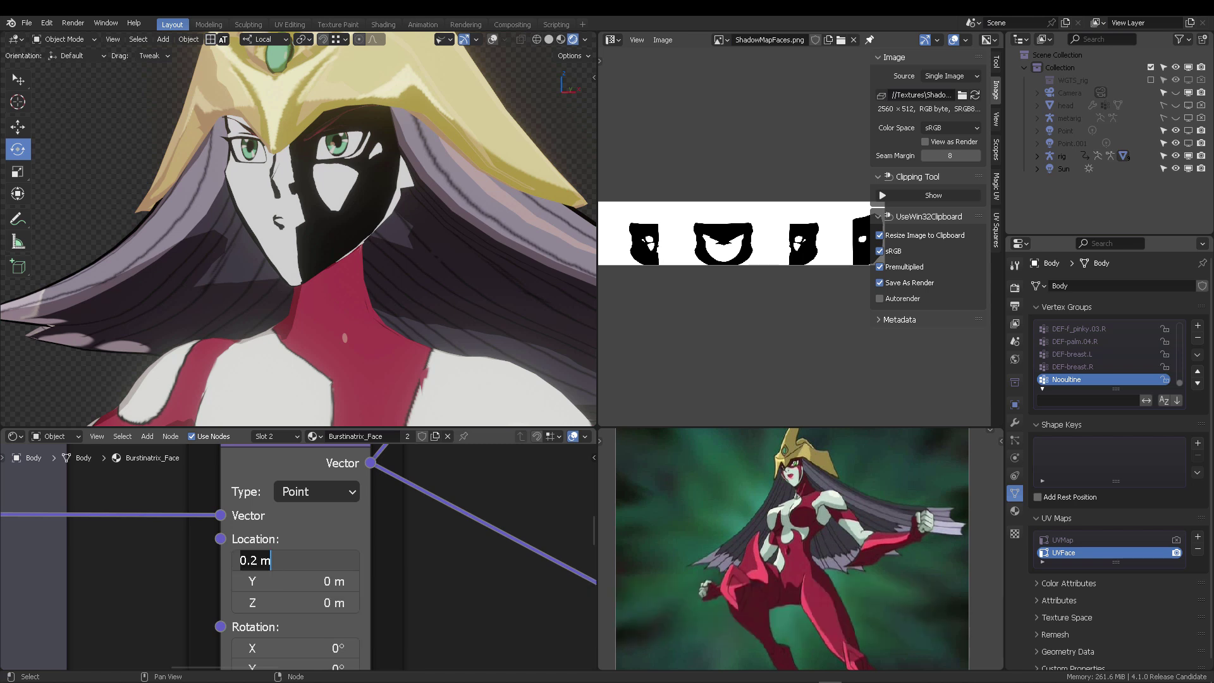
text(0.3)
key(Return)
mouse_move(296, 561)
shift+mouse_down()
mouse_move(283, 560)
mouse_move(319, 561)
shift+mouse_up()
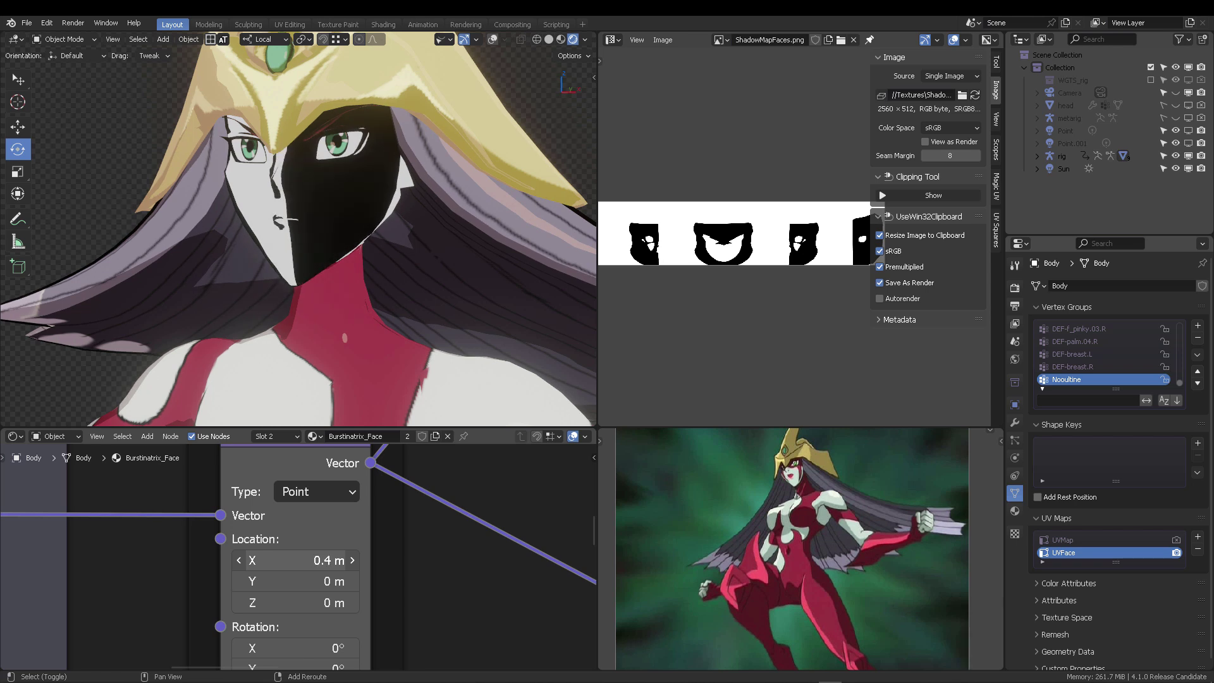
Fit the whole shadow map in the image editor without its sidebar, and divide 100 by 5 in Calculator
key(n)
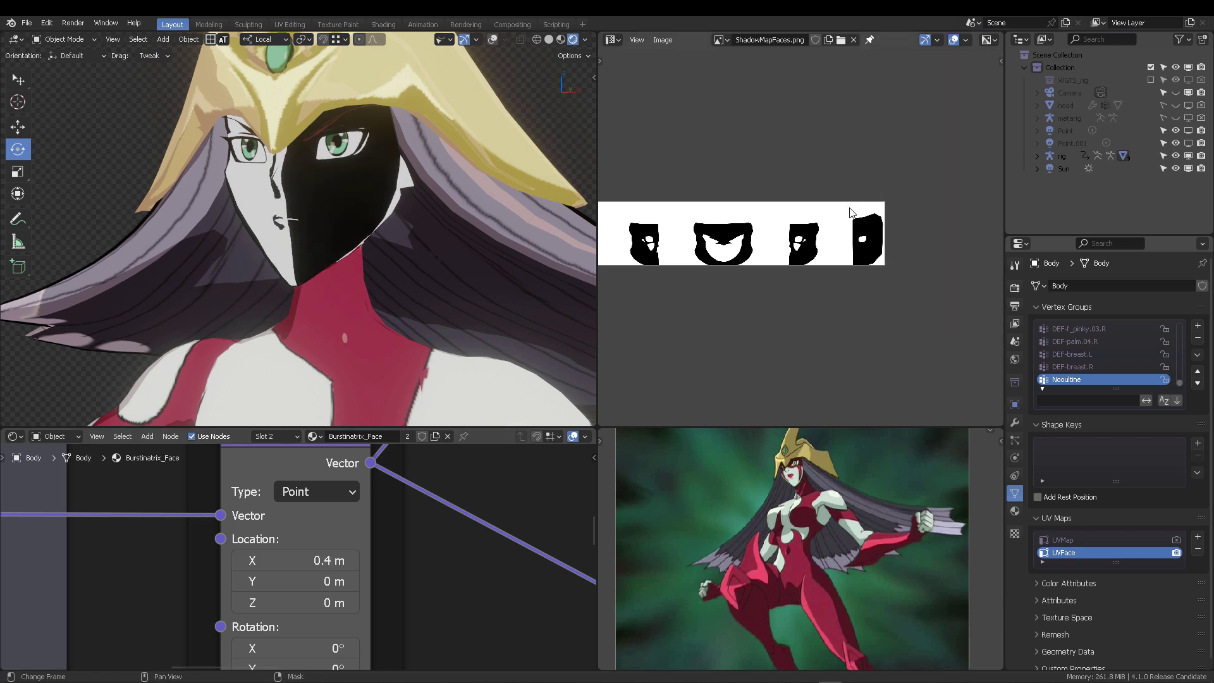
key(Home)
key(super)
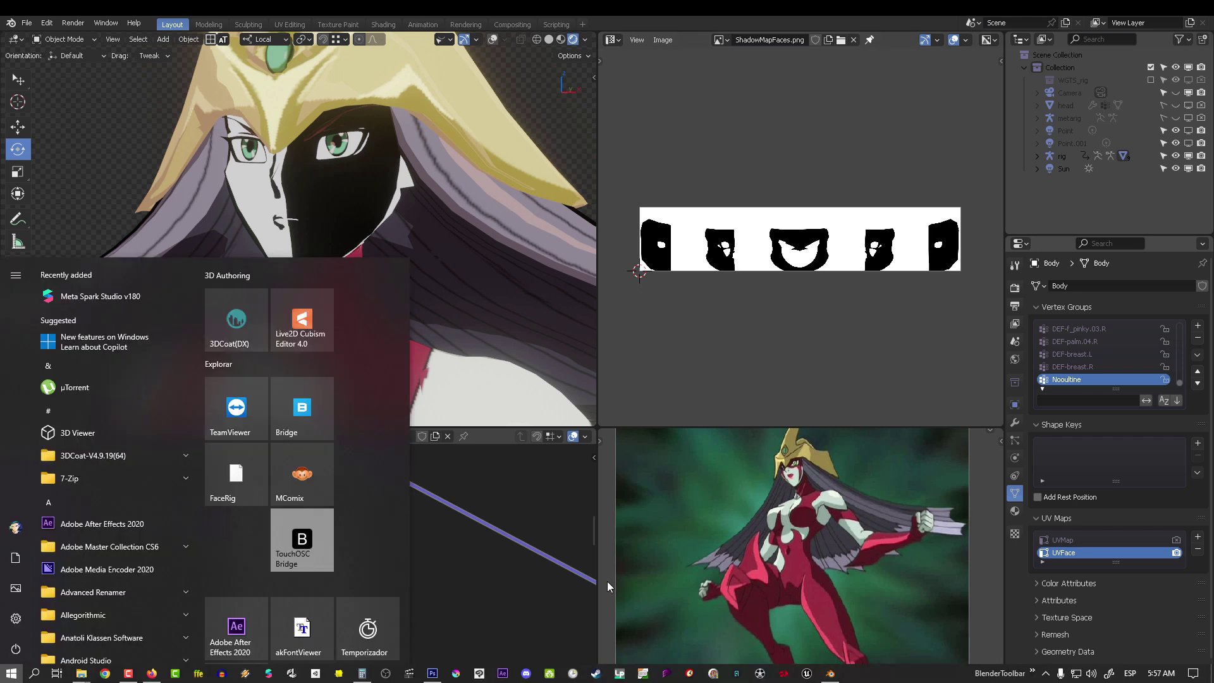
click(370, 672)
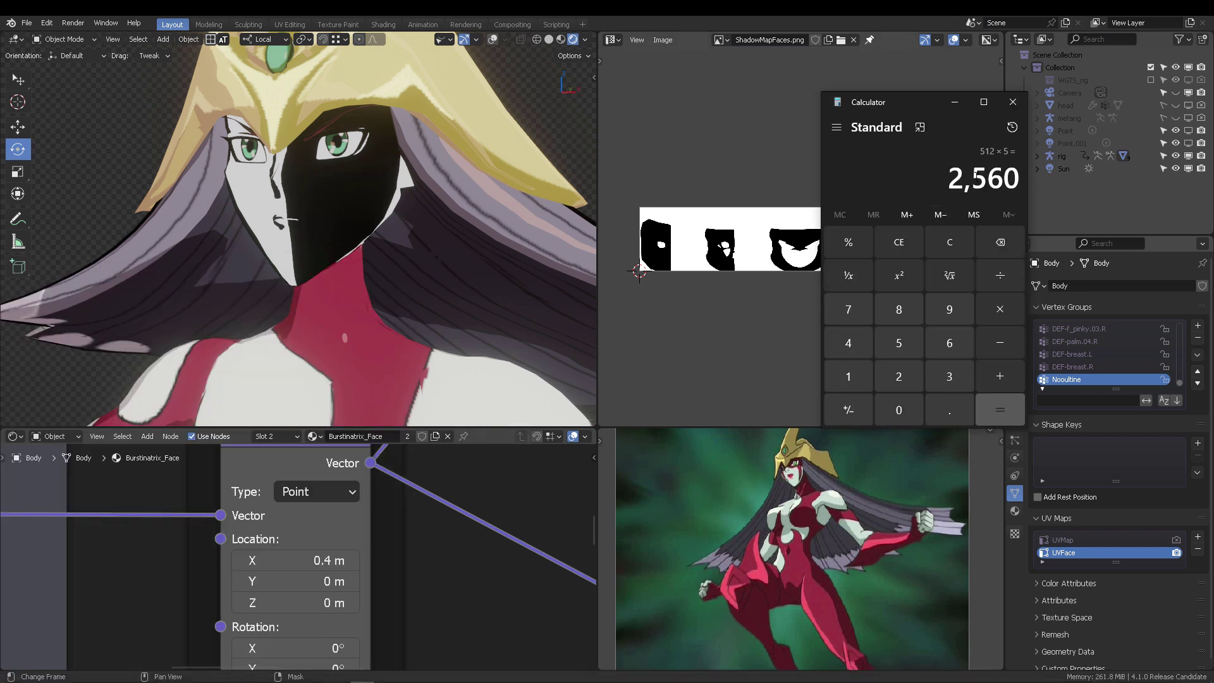
click(902, 244)
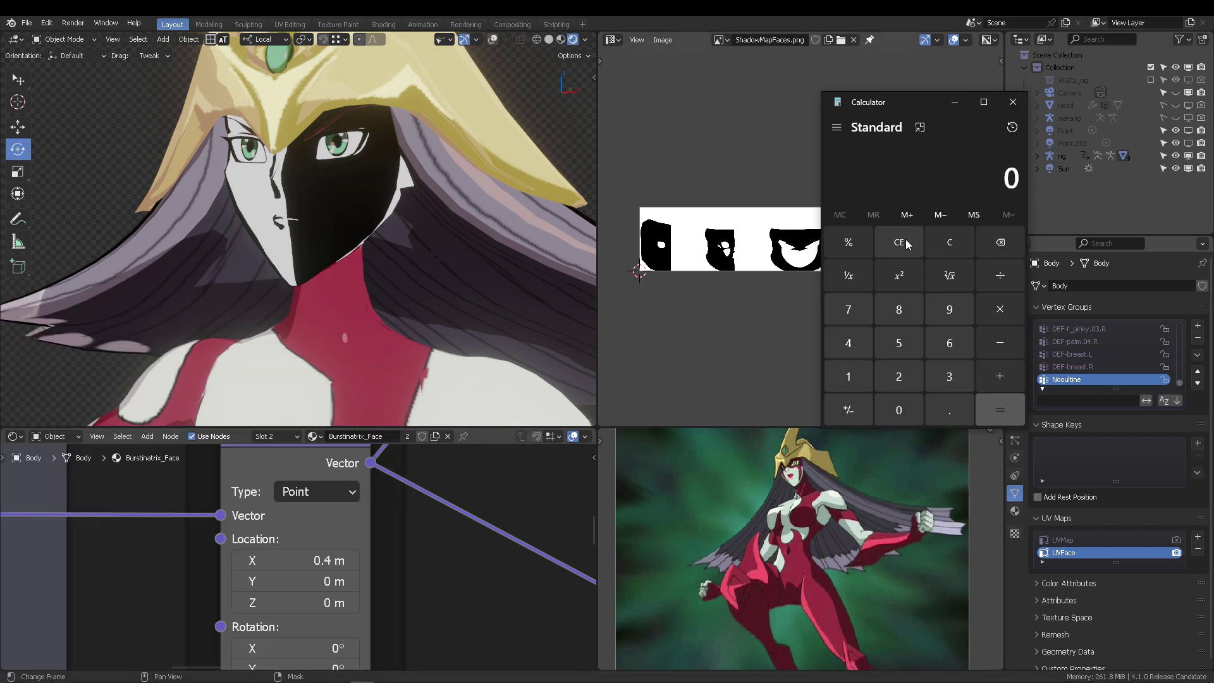
click(851, 375)
double_click(888, 415)
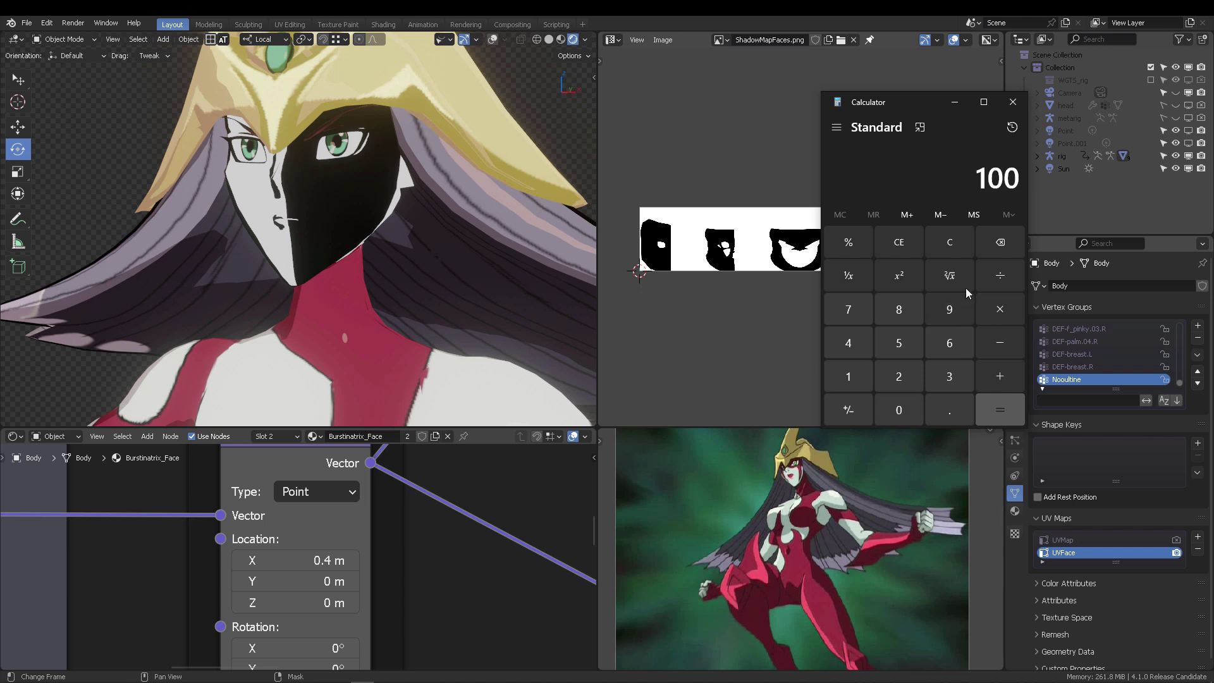
click(908, 343)
click(995, 405)
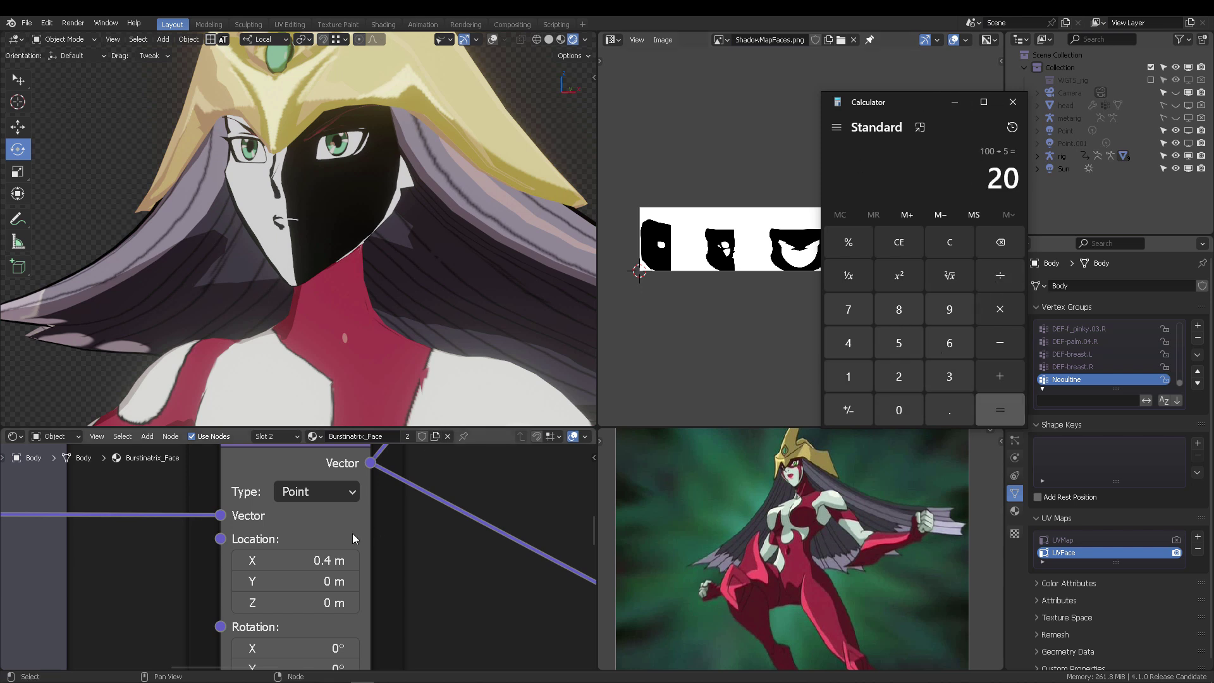
Back in Blender, switch the Mapping node's X location to 0.2 m, 0 m and again 0.2 m
click(316, 561)
text(0.2)
key(Return)
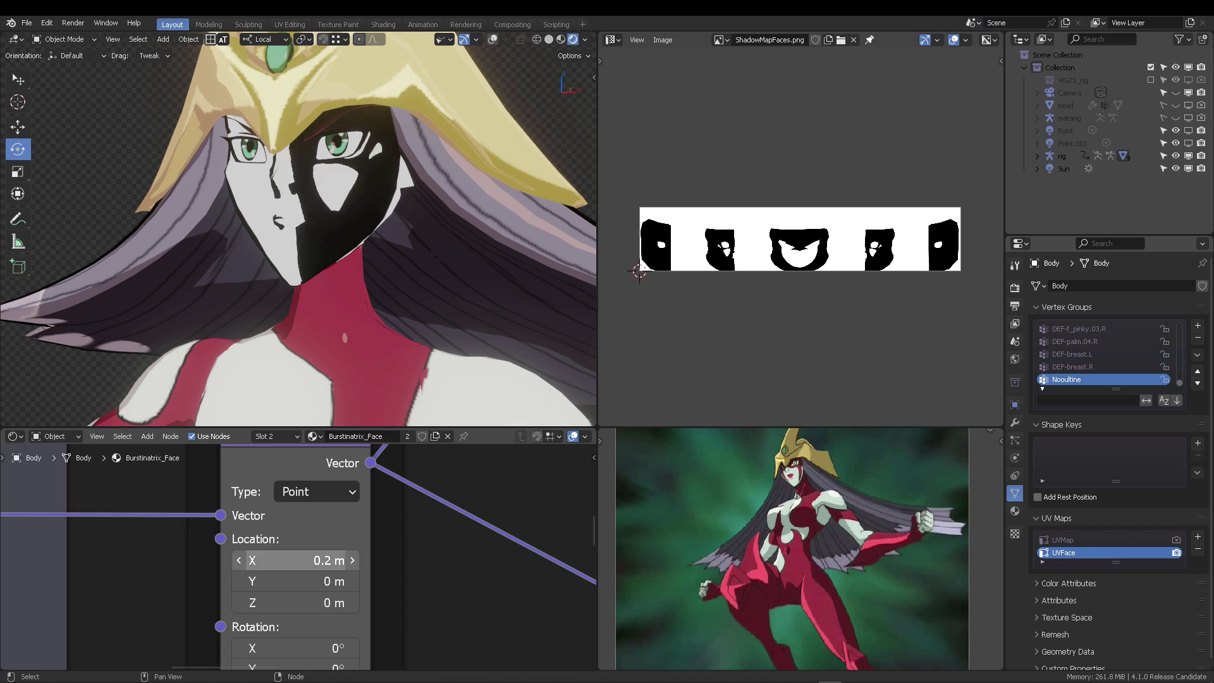
click(316, 561)
text(0)
key(Return)
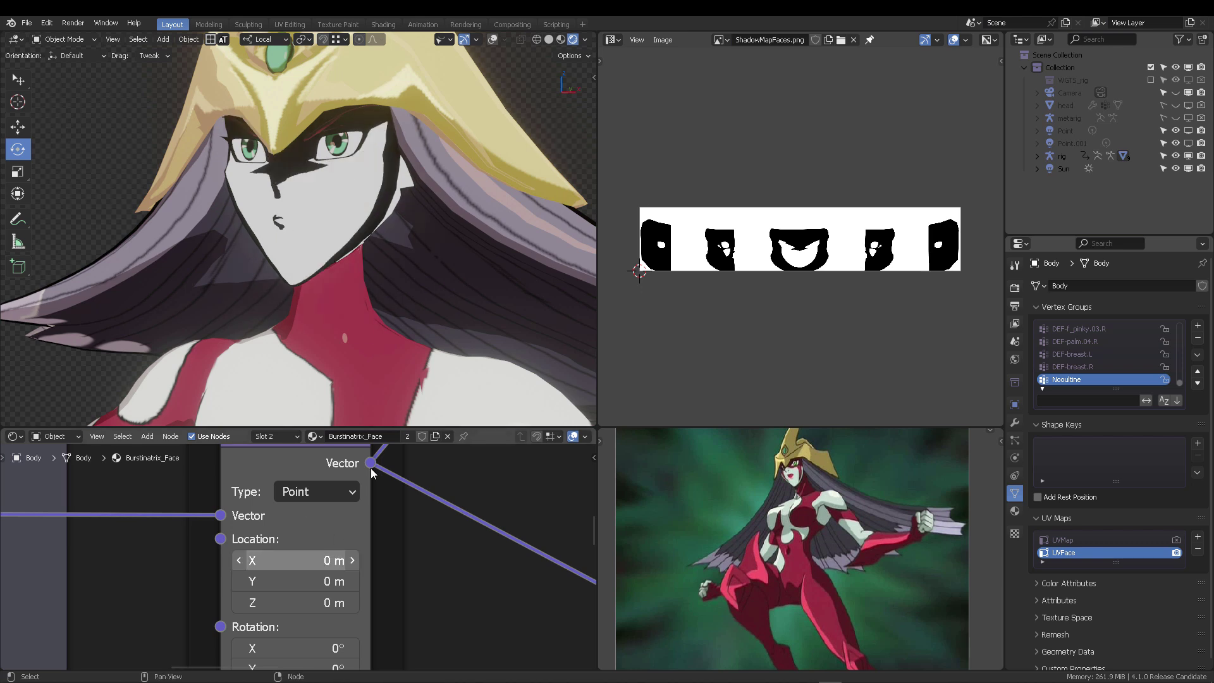
click(296, 560)
text(0.2)
key(Return)
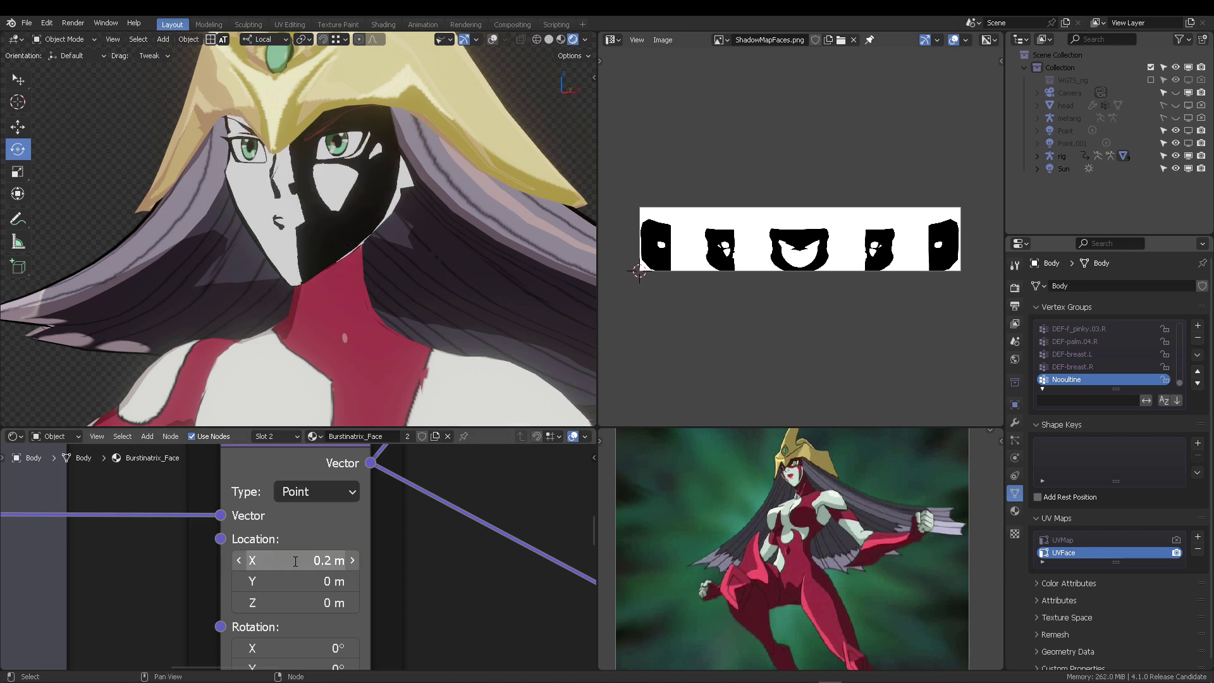
Move the ShadowMapFaces.png texture node farther away from the Light Threshold frame in the face material
middle_drag(352, 202, 337, 239)
scroll(414, 208, down, 4)
scroll(336, 239, up, 2)
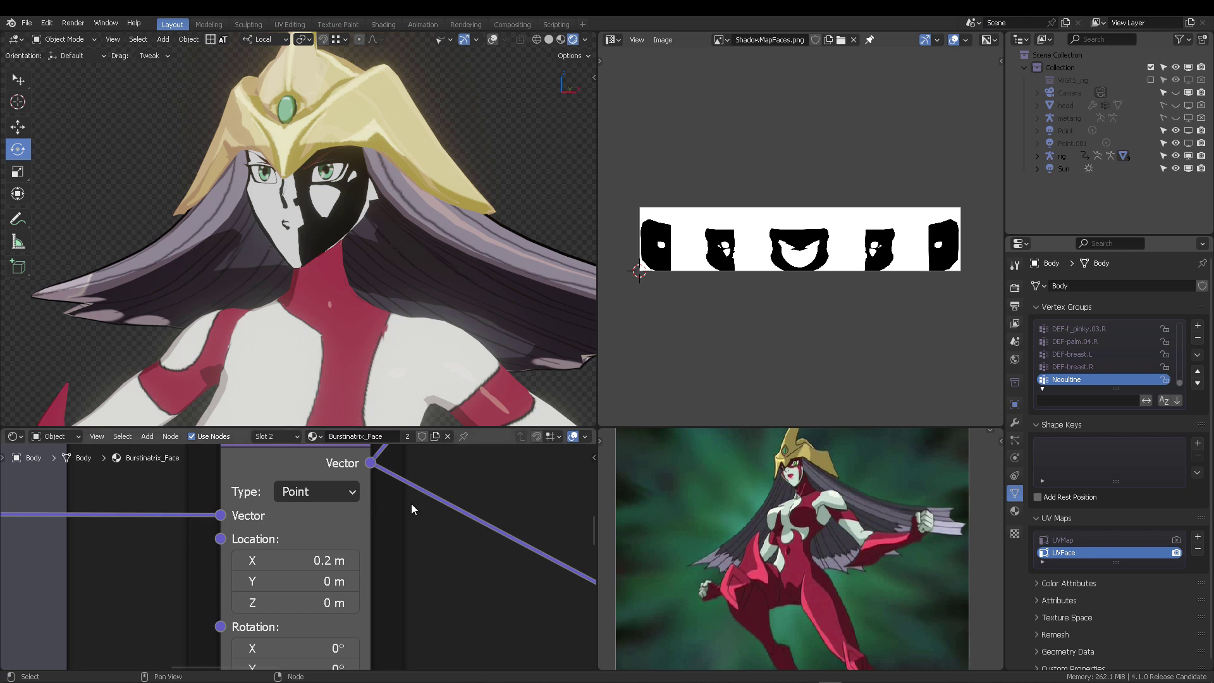
scroll(428, 503, down, 5)
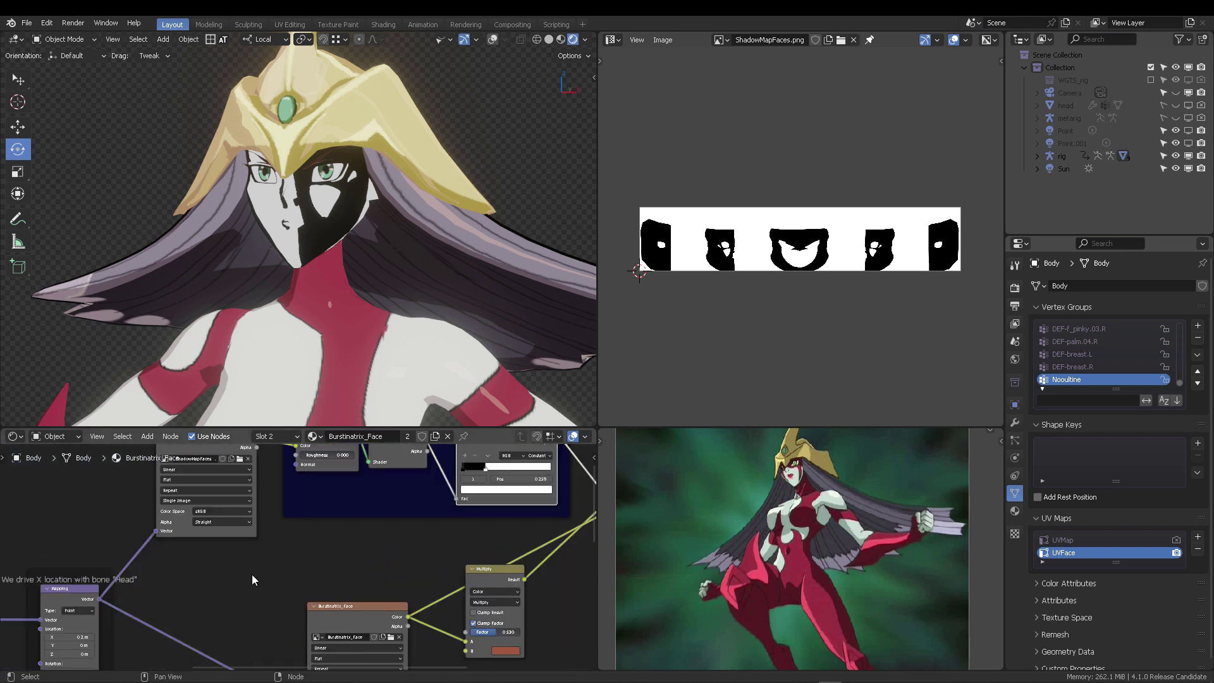
middle_drag(373, 502, 314, 584)
drag(186, 508, 156, 515)
middle_drag(240, 485, 322, 478)
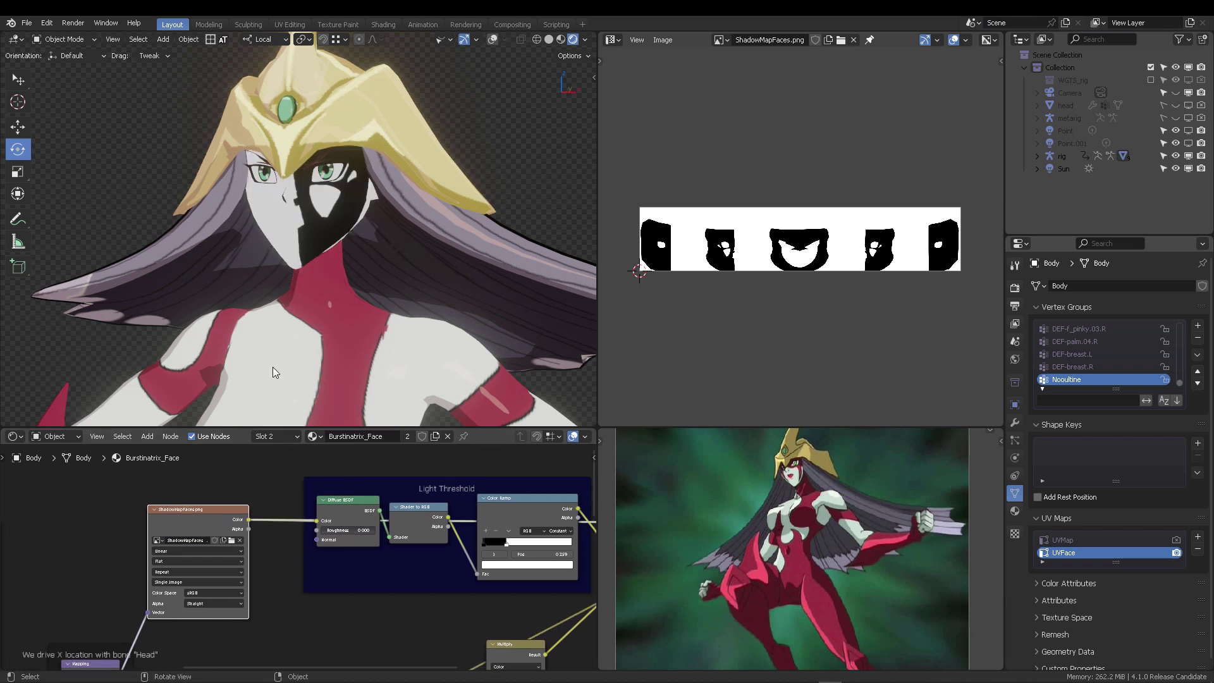
middle_drag(315, 475, 328, 508)
drag(216, 544, 229, 477)
Set the Mapping node's X location to 0.4 m and deselect everything with the viewport overlays shown
middle_drag(461, 492, 424, 504)
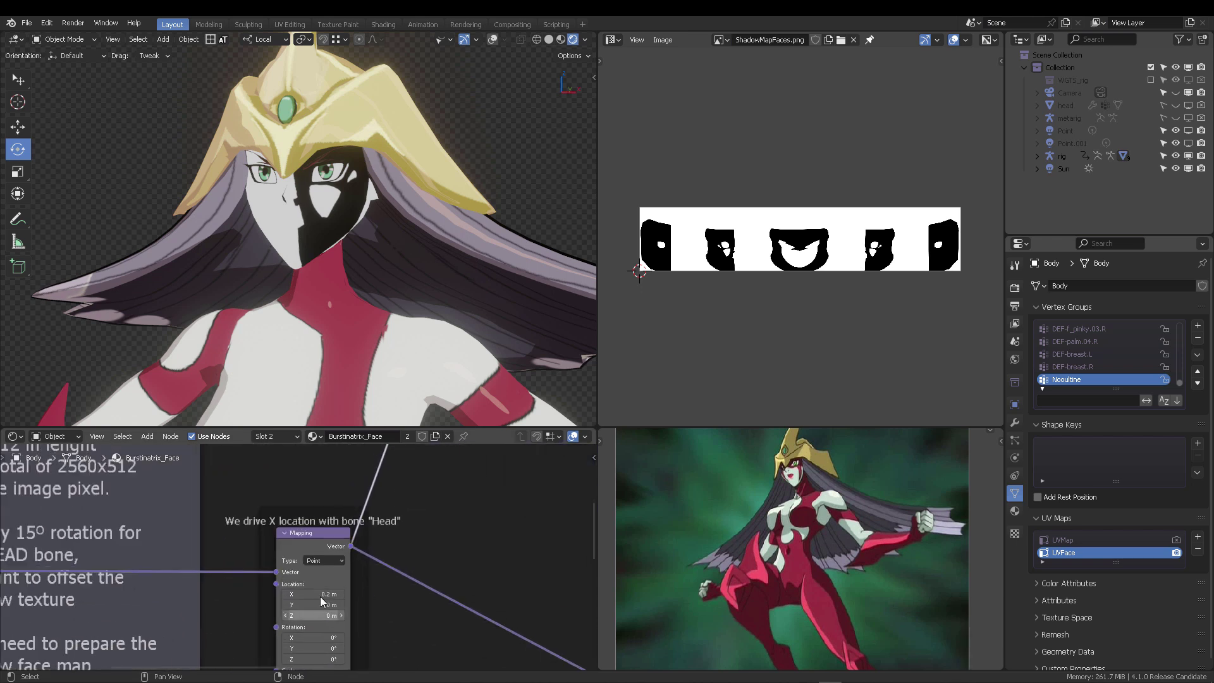
key(Return)
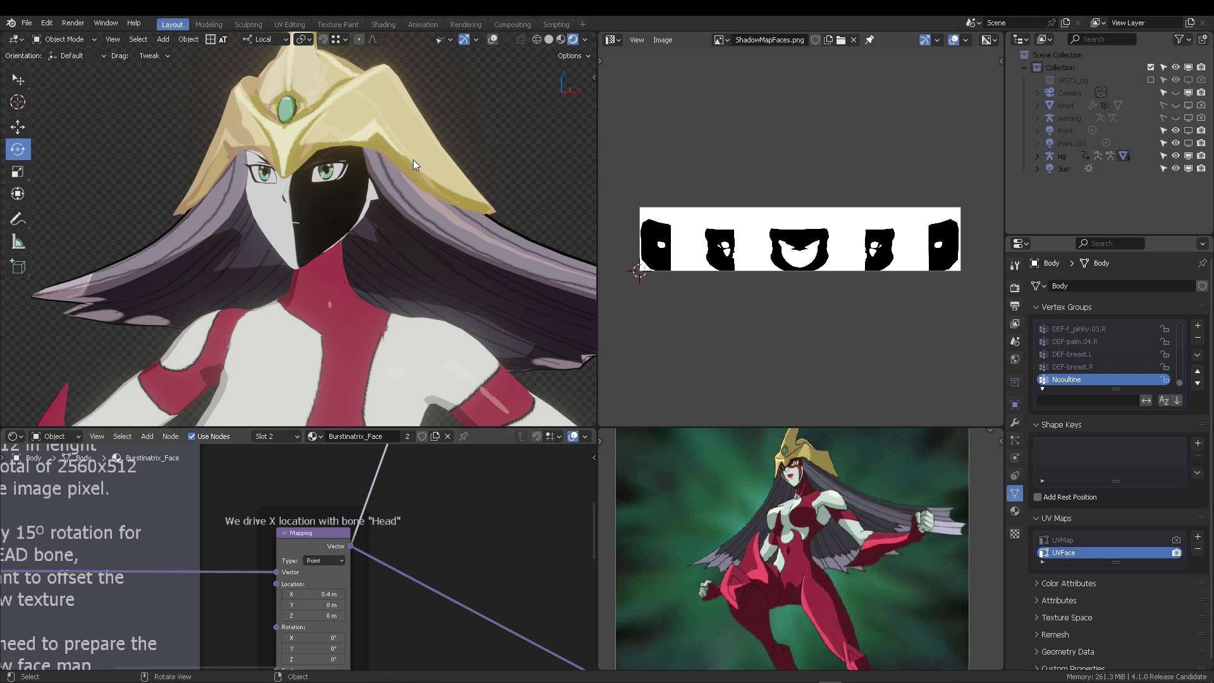
click(494, 39)
key(alt+a)
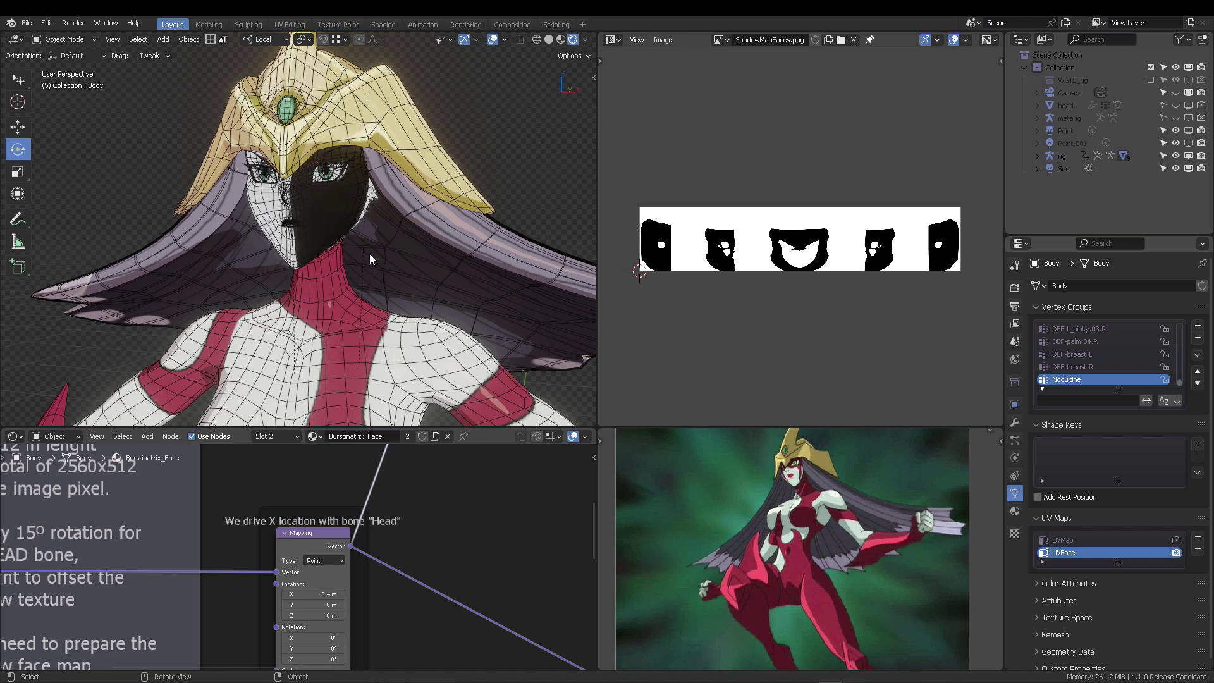
middle_drag(404, 549, 465, 493)
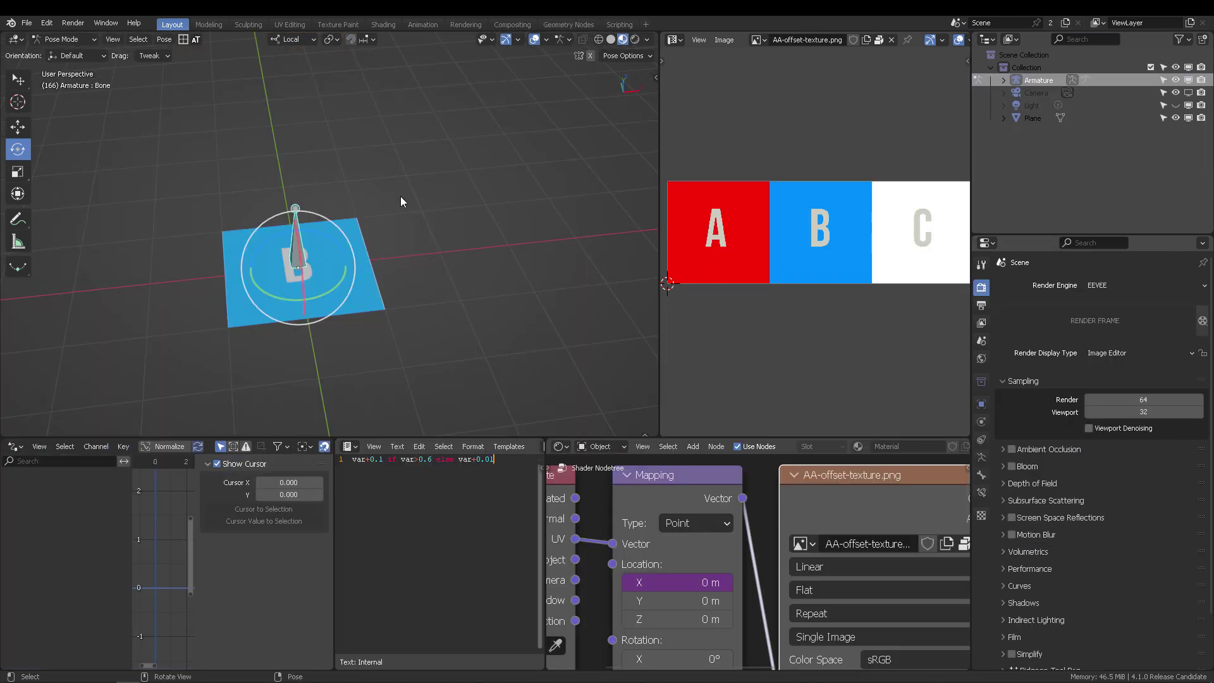
In the AA-offset-texture example, rotate the bone about its length in both directions to switch the plane's texture to A and C
middle_drag(401, 207, 473, 185)
scroll(384, 200, up, 4)
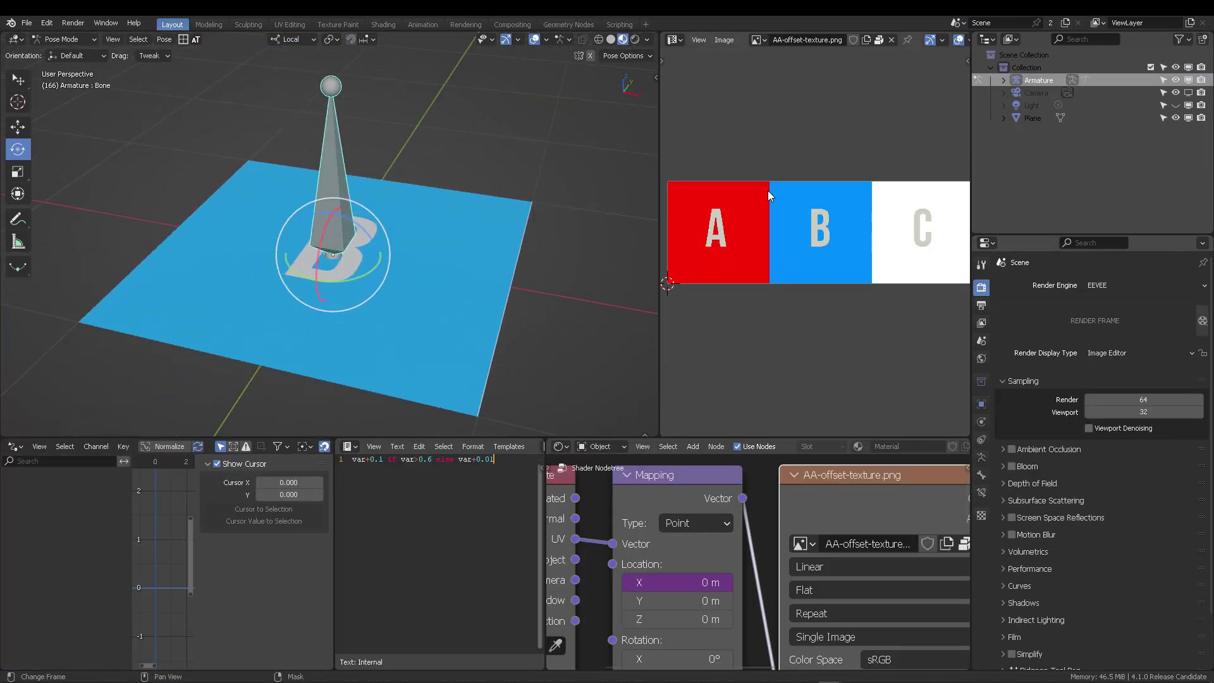
middle_drag(791, 183, 776, 183)
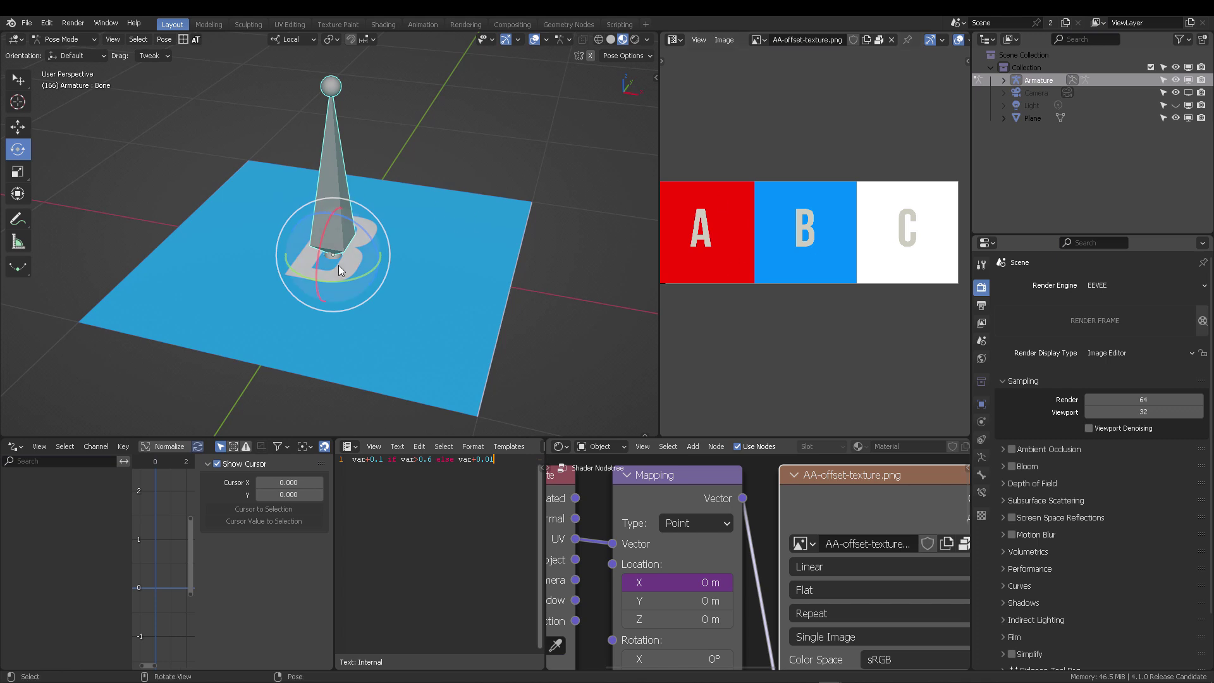
drag(358, 279, 342, 283)
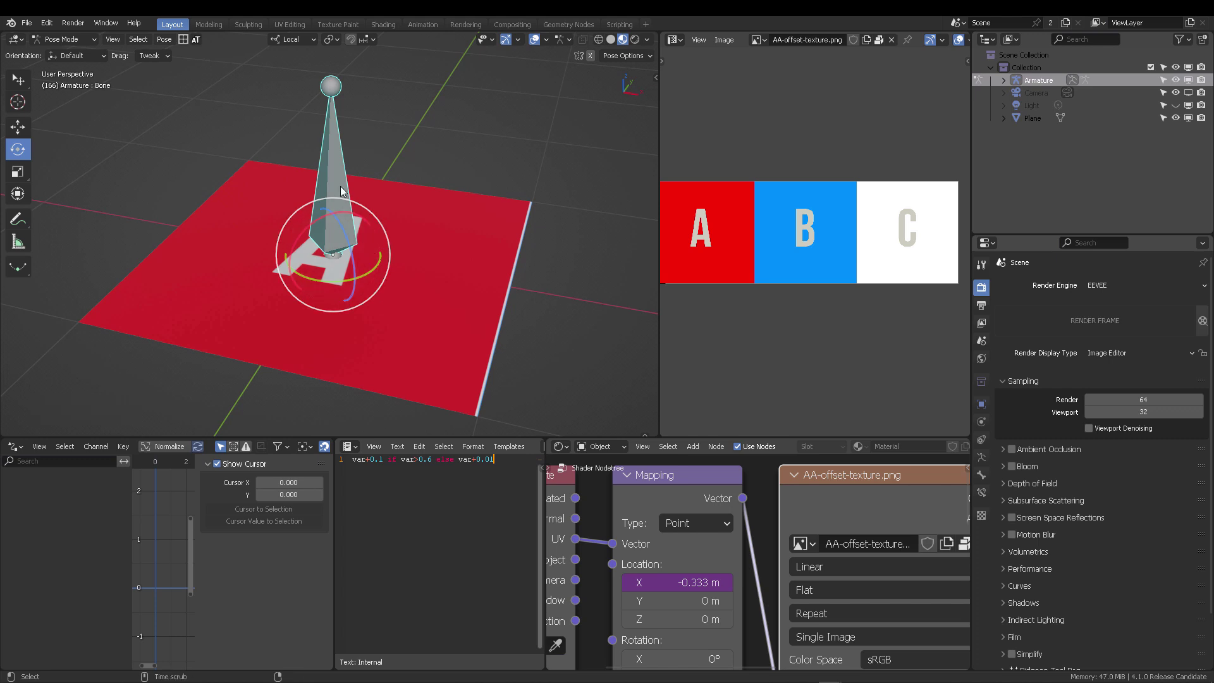
drag(352, 282, 362, 242)
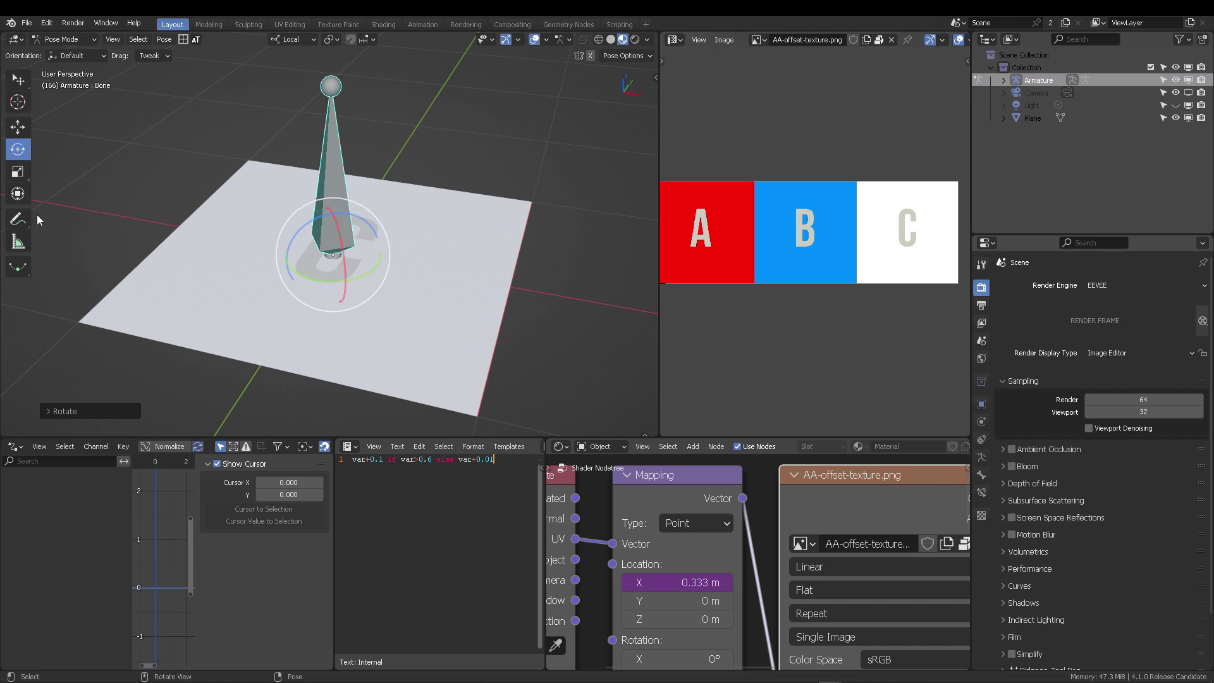
Annotate the viewport with two arrows pointing away from the bone to either side, each labelled 15°
click(18, 219)
drag(335, 187, 456, 302)
drag(446, 247, 455, 303)
drag(439, 193, 440, 237)
drag(480, 194, 474, 194)
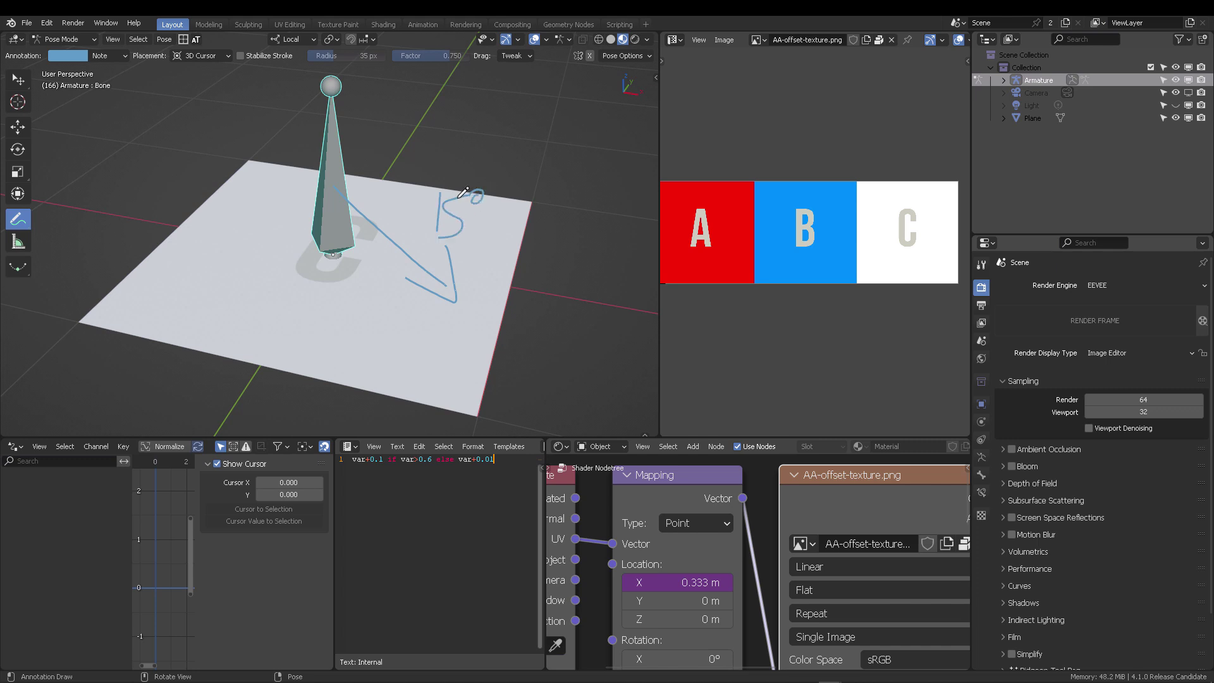
mouse_move(325, 179)
mouse_down()
mouse_move(135, 239)
mouse_move(179, 256)
mouse_up()
mouse_move(179, 175)
mouse_down()
mouse_move(180, 204)
mouse_move(196, 195)
mouse_up()
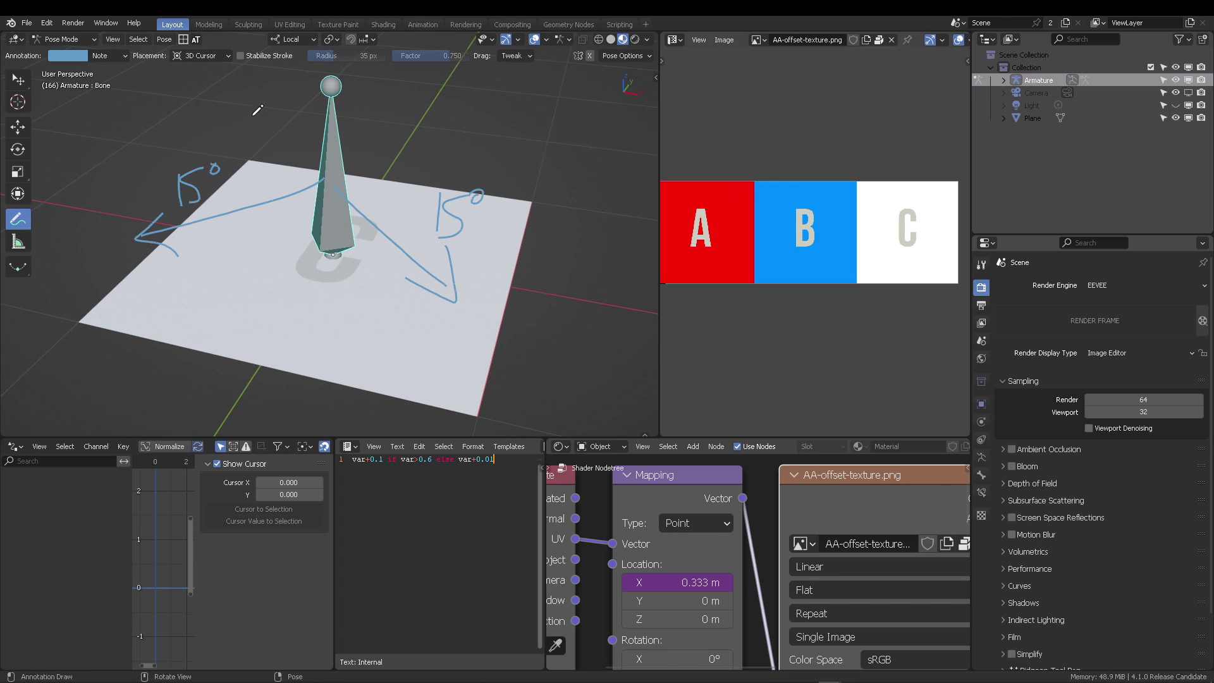
Leave annotation drawing, select the bone and clear its rotation
key(w)
key(ctrl+Tab)
click(342, 229)
key(alt+r)
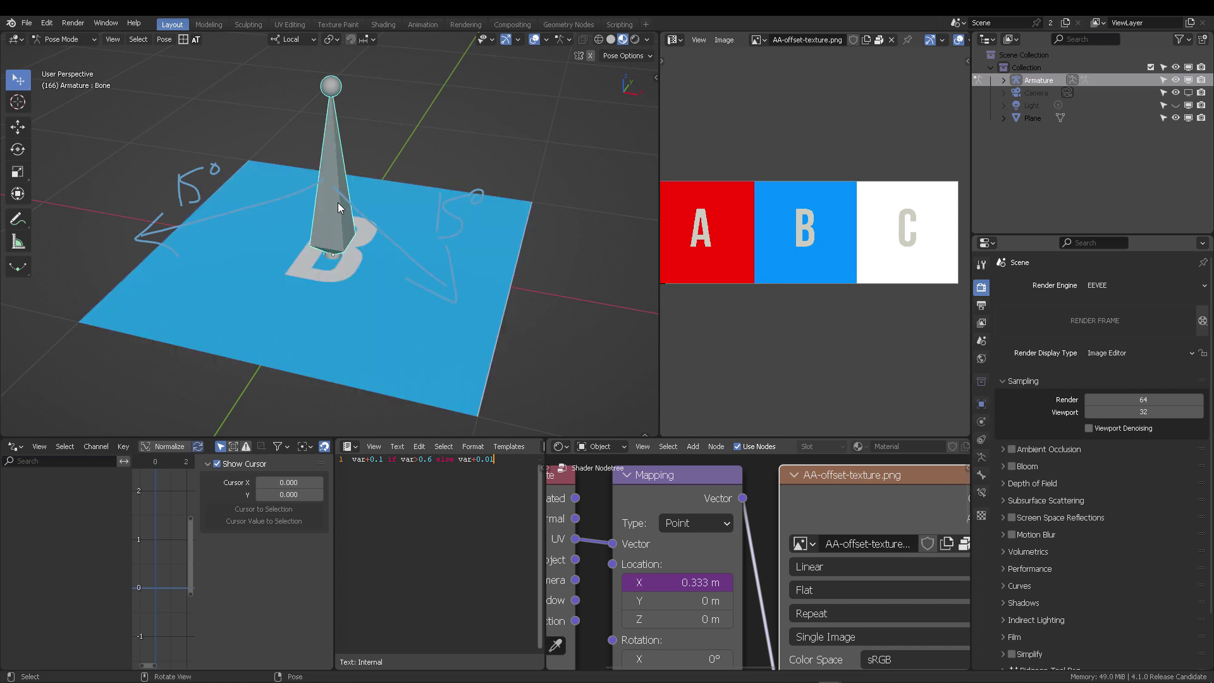
Rotate the bone slightly about its Y axis with the Rotate tool while its transform values are shown
click(20, 150)
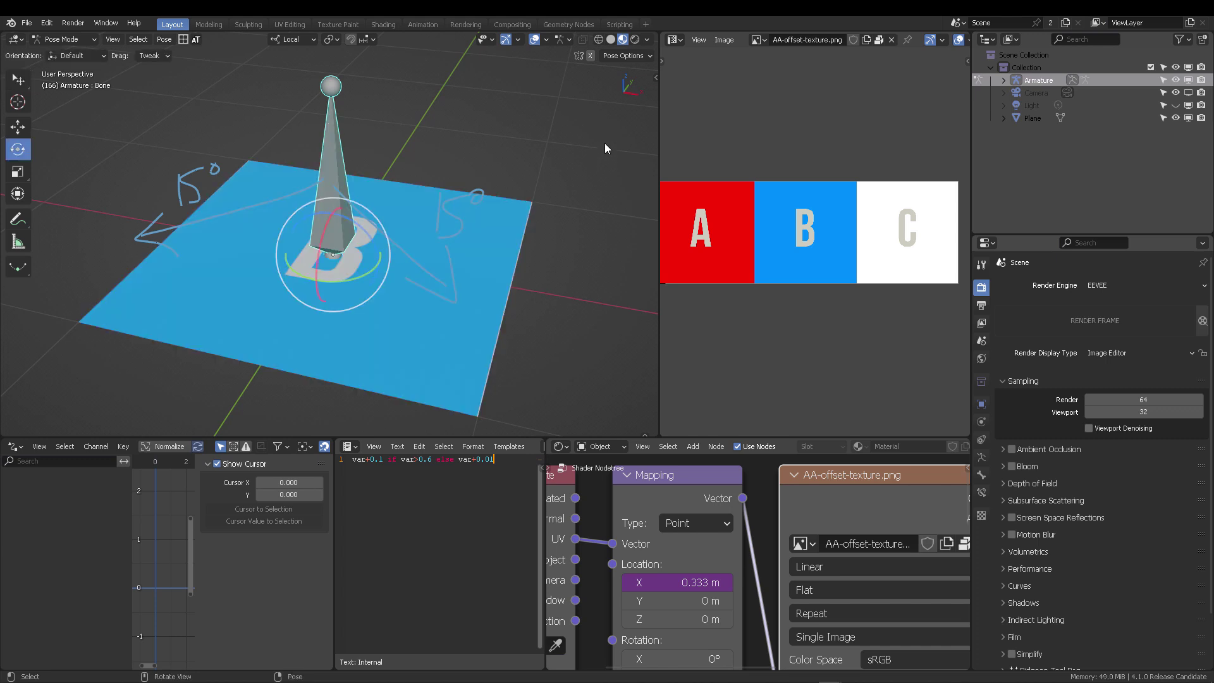
key(n)
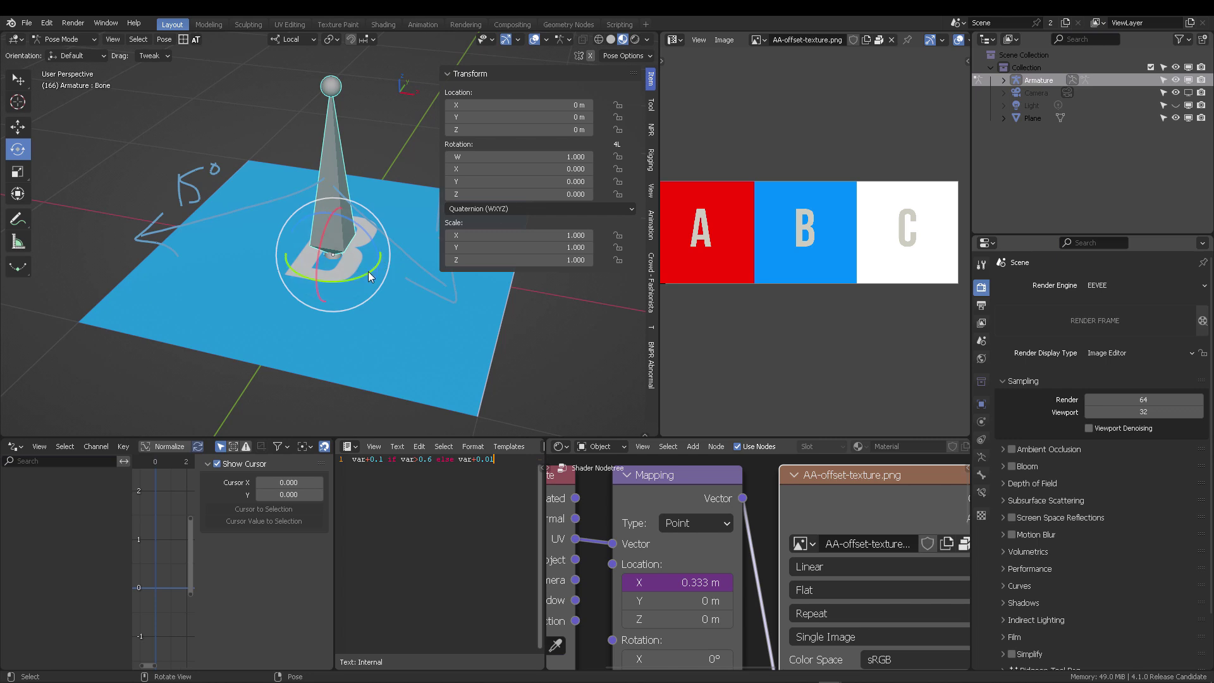
mouse_move(355, 280)
mouse_down()
mouse_move(339, 284)
mouse_move(376, 264)
mouse_move(347, 283)
mouse_move(360, 292)
mouse_up()
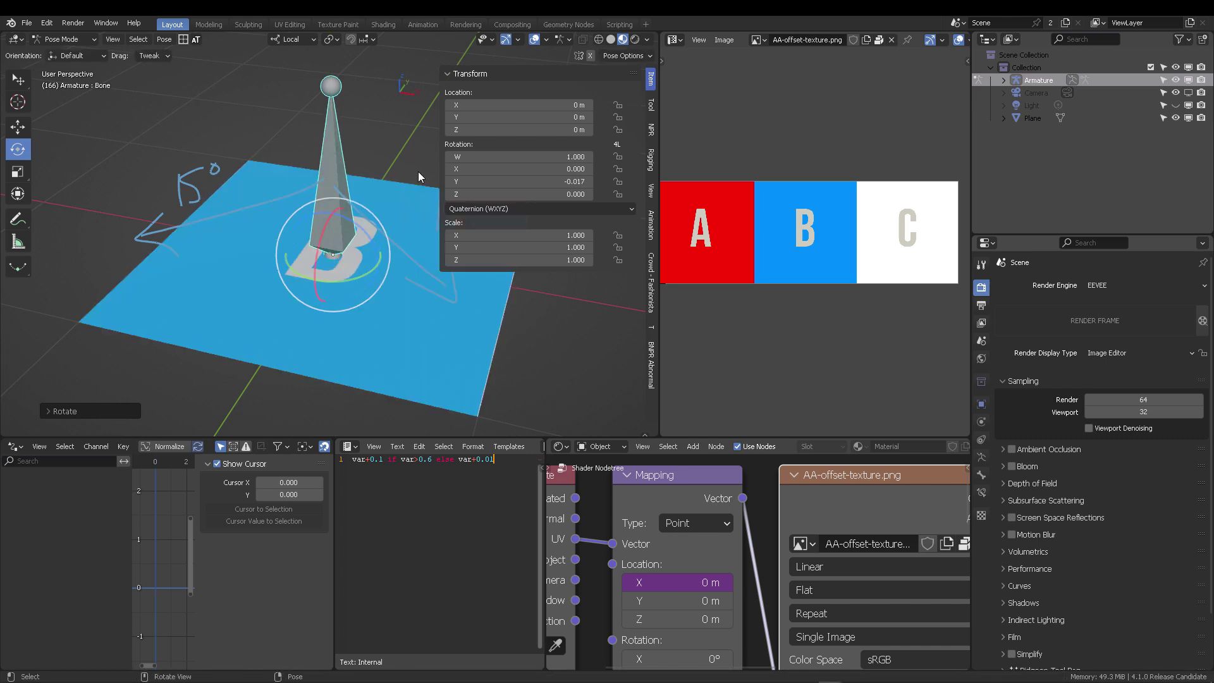
key(n)
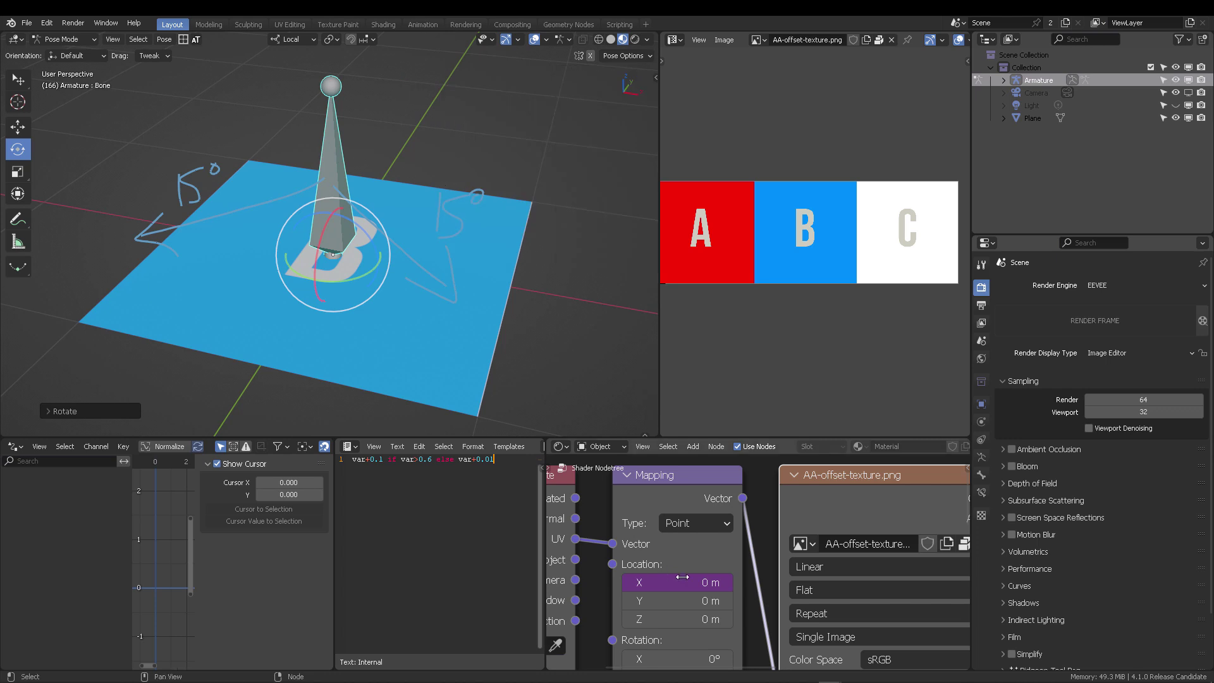
Open the driver on the Mapping node's X location and examine the 15*pi/180 and 0.333 parts of its expression
right_click(683, 581)
click(594, 476)
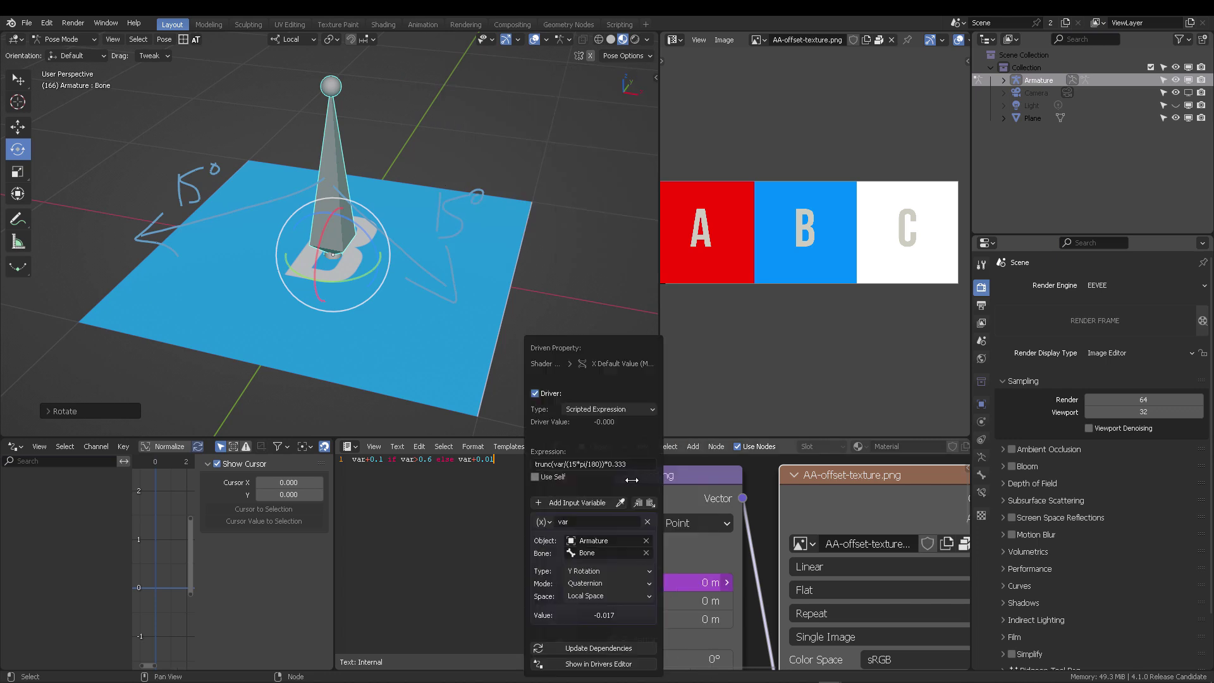
click(565, 464)
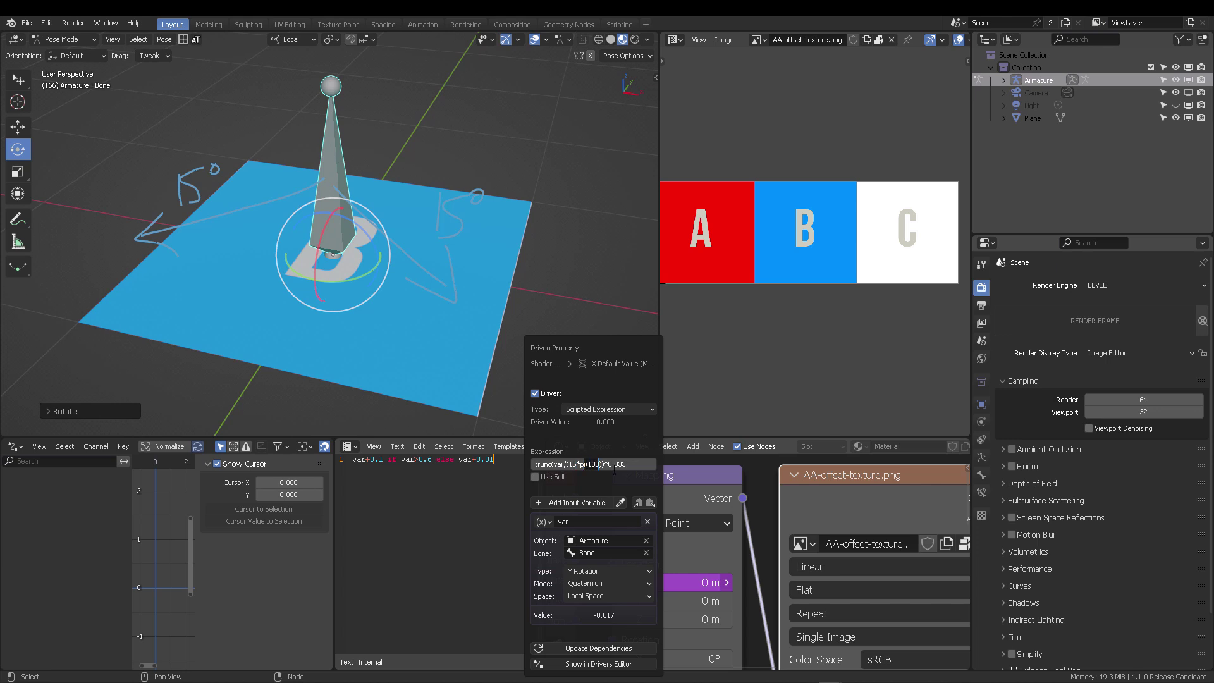
drag(608, 466, 629, 466)
key(Return)
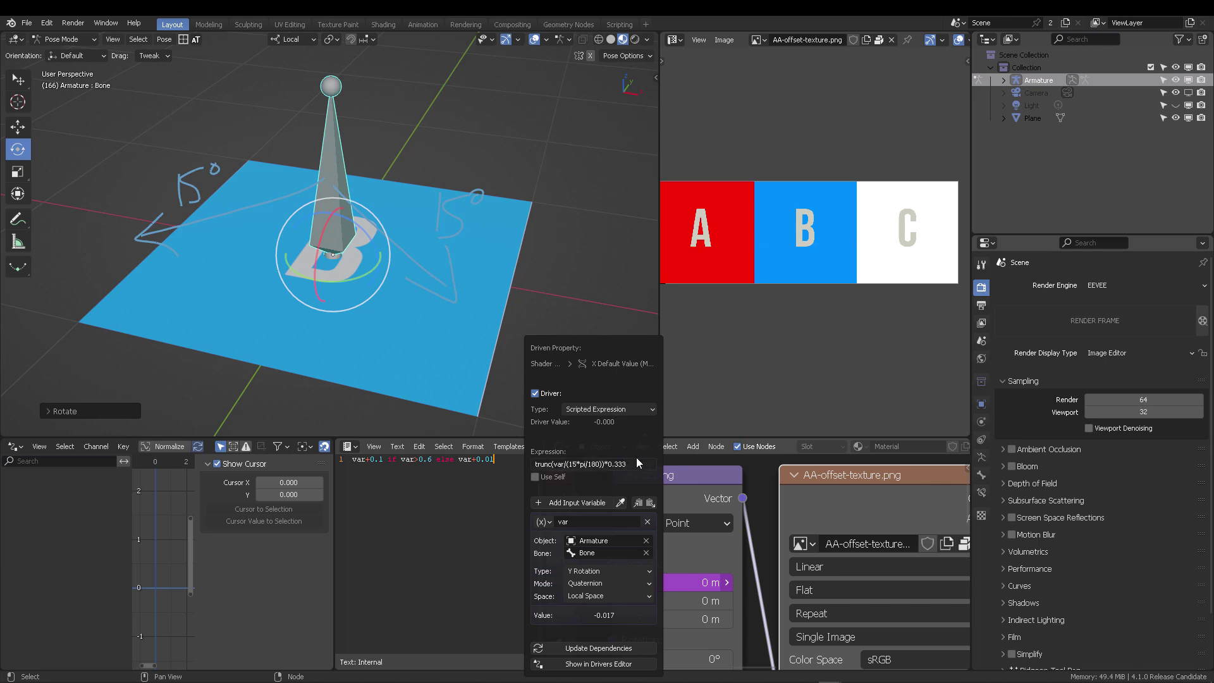
Switch to Calculator, compute 1/3 and highlight the leading digits of the quotient
key(super)
click(363, 672)
click(897, 243)
text(1/3)
key(Return)
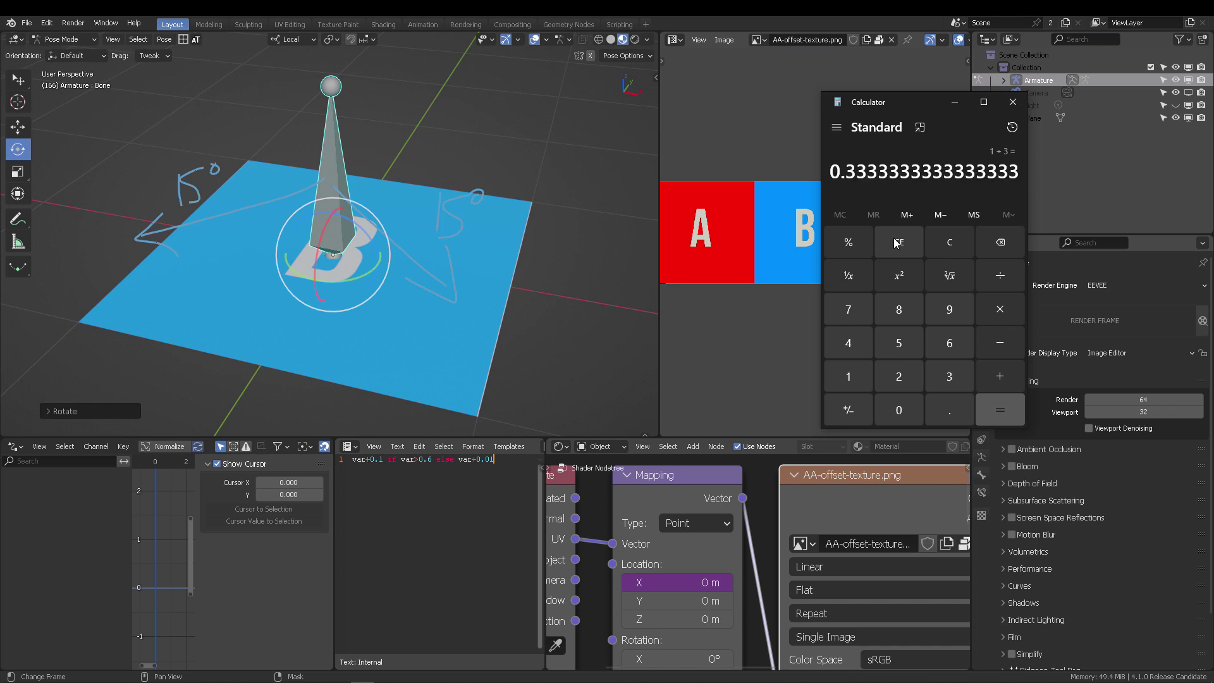
drag(878, 170, 827, 171)
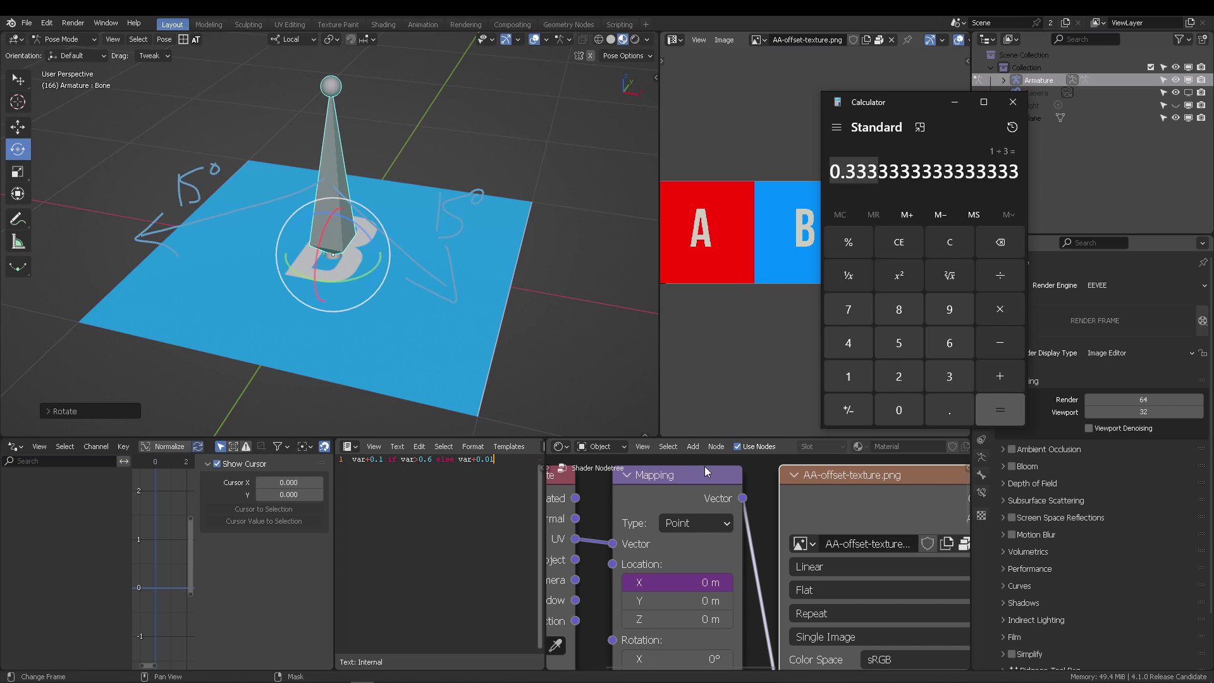
Return to Blender and examine the Mapping node's X location driver again, including its expression and variable settings
click(685, 582)
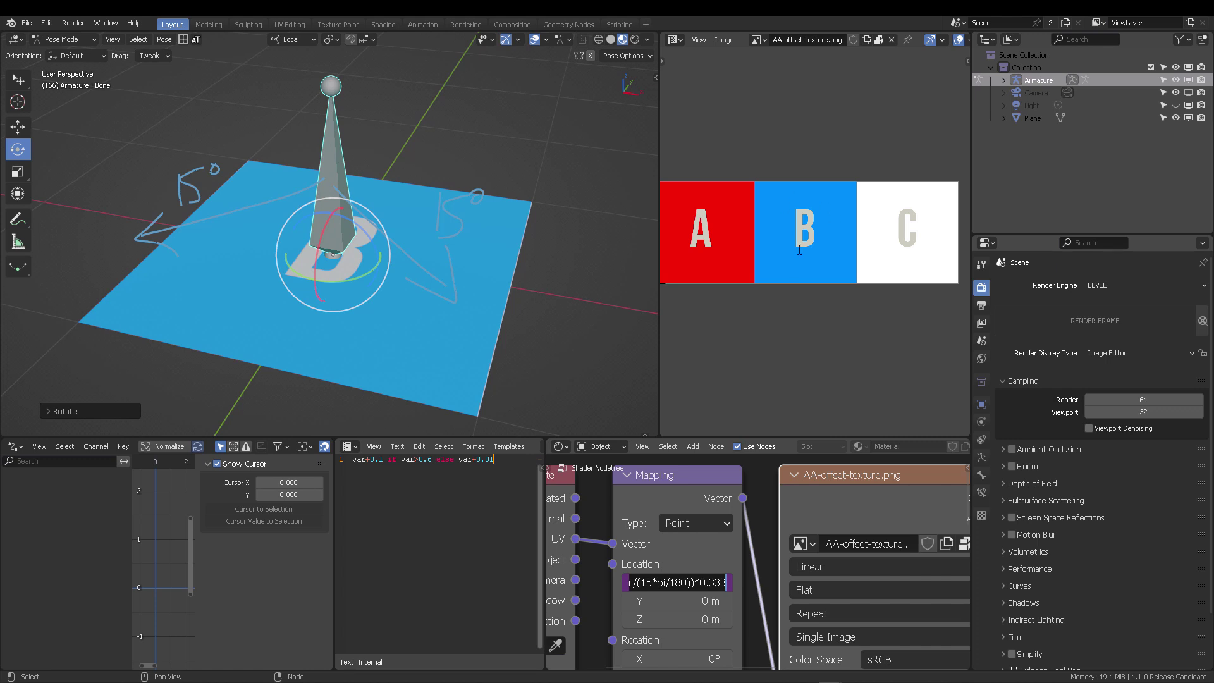
key(Return)
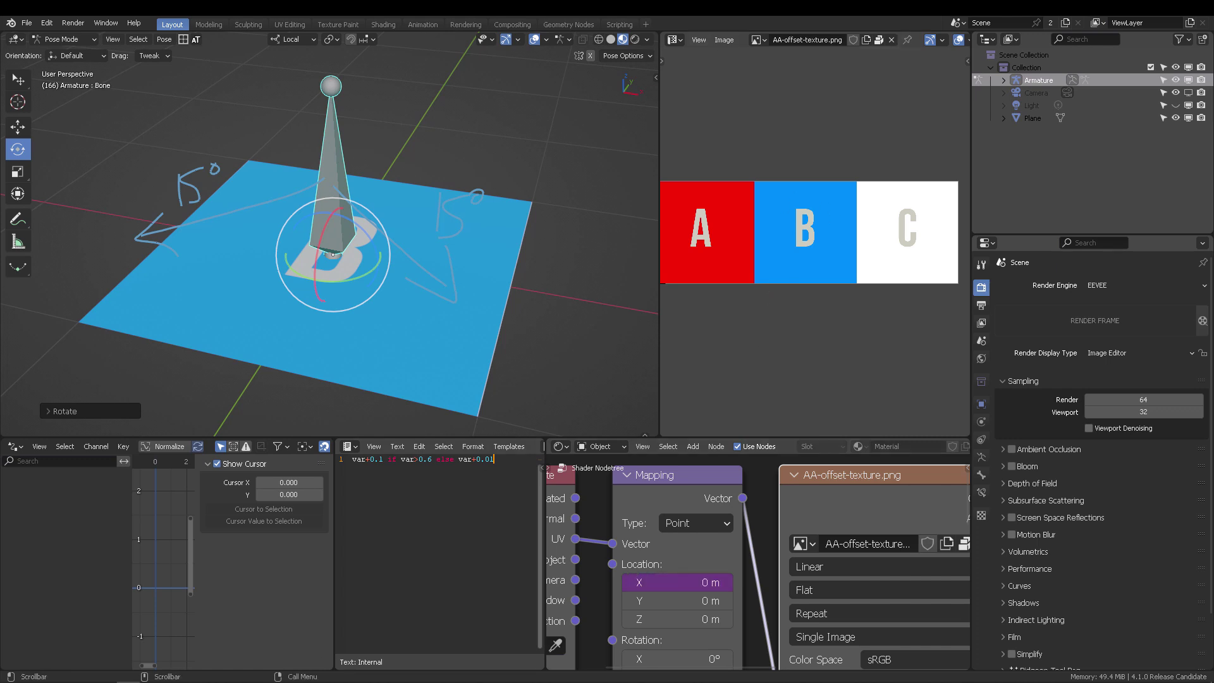
right_click(677, 582)
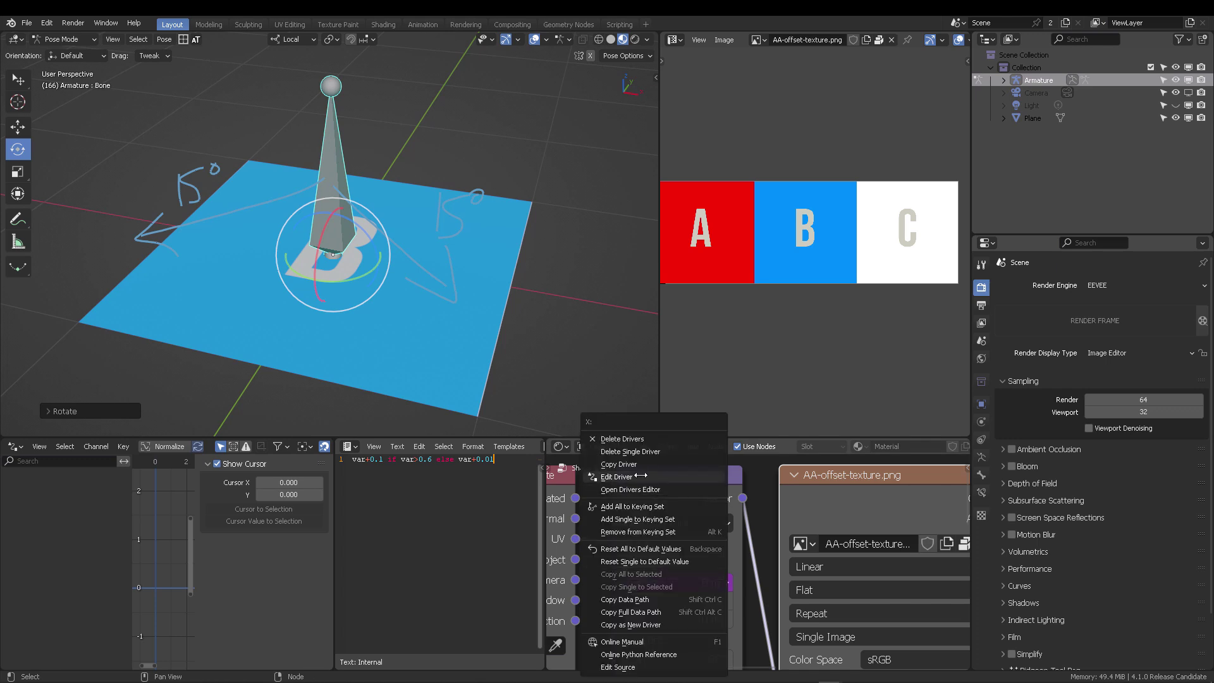
click(658, 477)
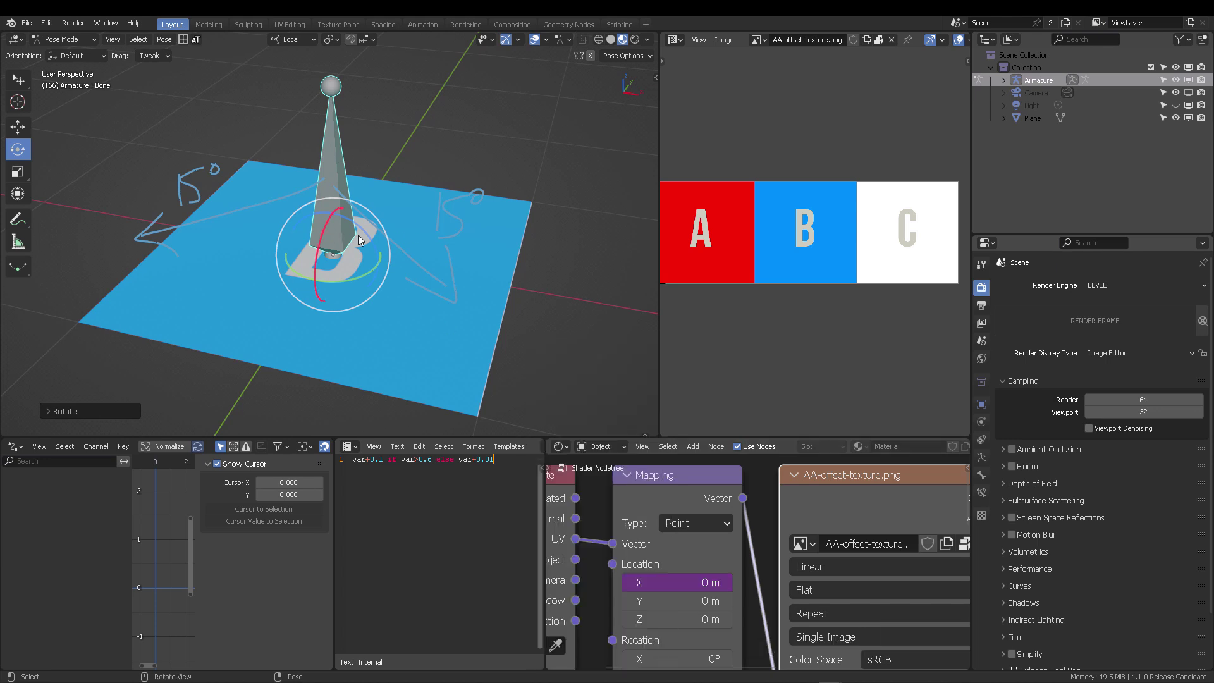
right_click(674, 582)
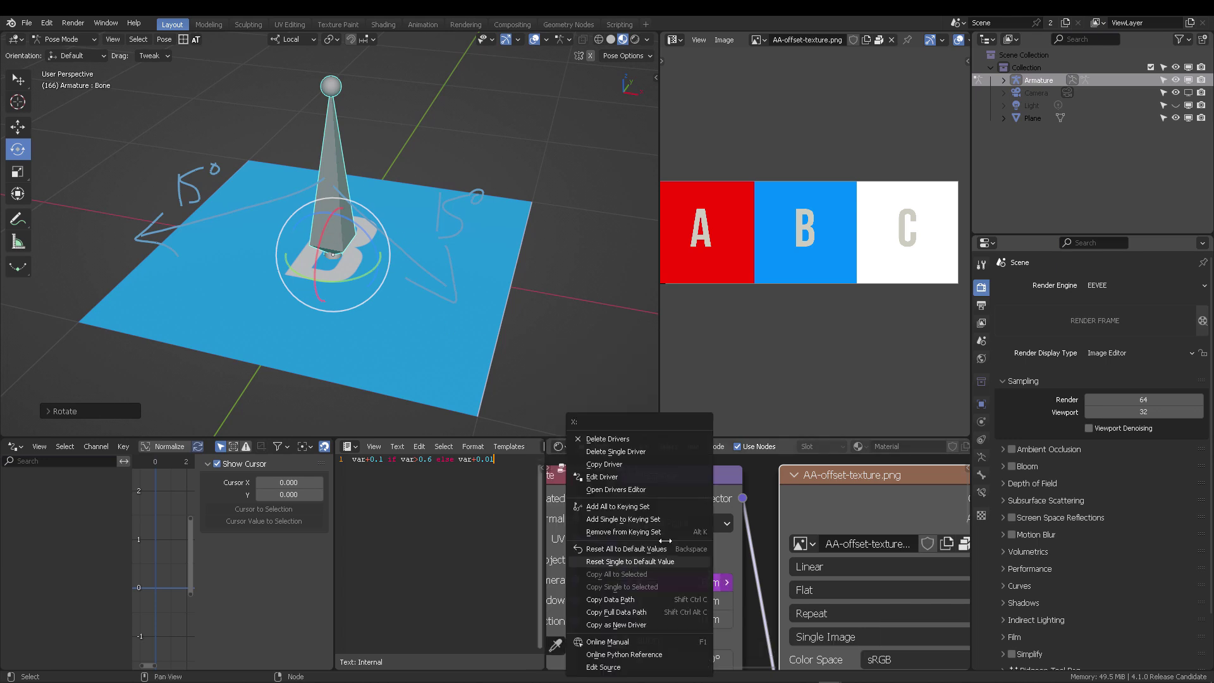
click(602, 477)
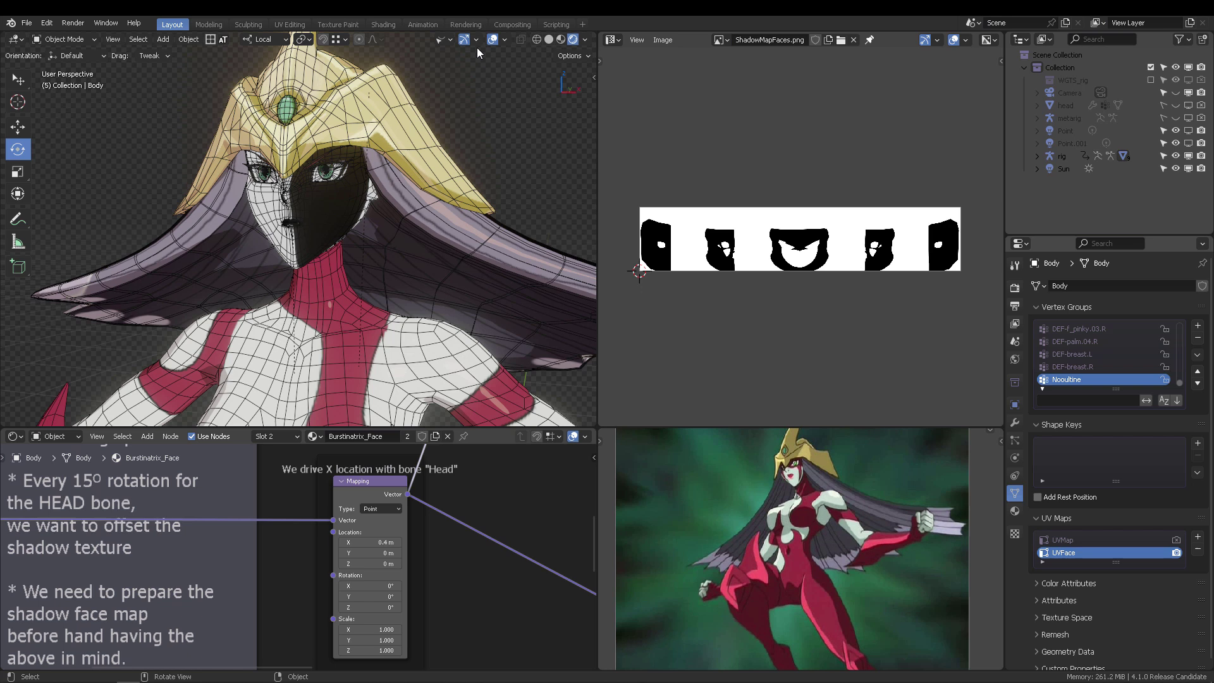
In the Burstinatrix_Face material, set the Mapping node's X location to 0 m
click(376, 542)
text(0)
key(Return)
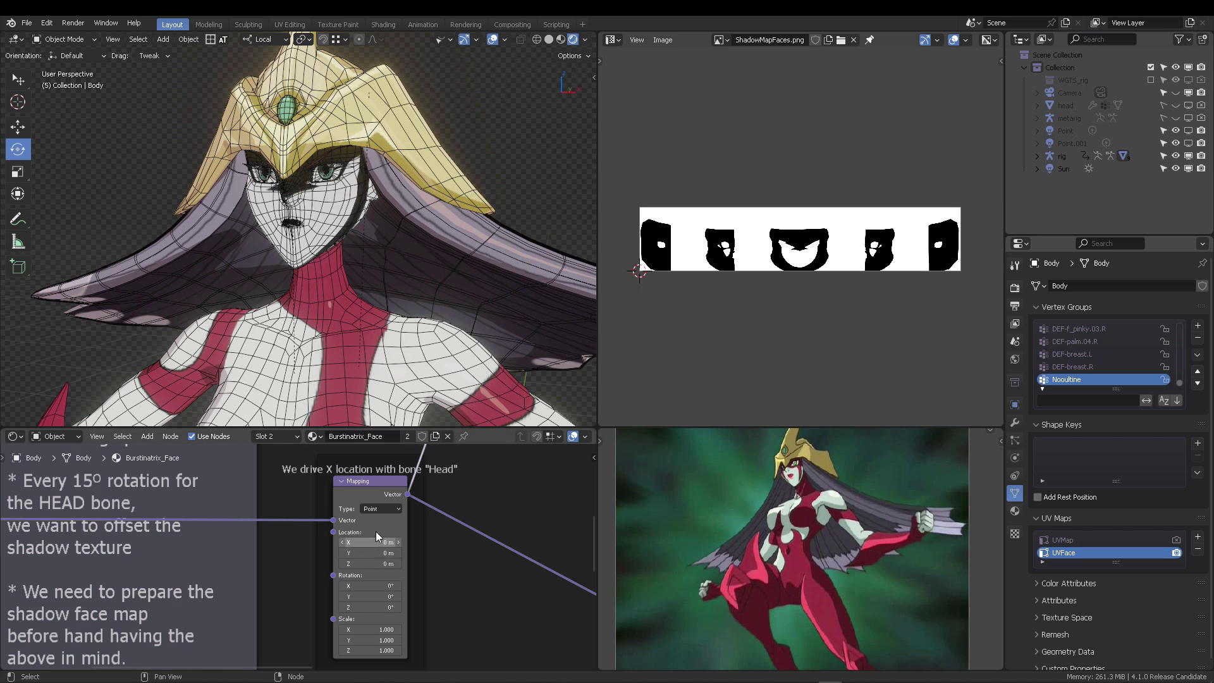
Make the armatures visible in the viewport and select the character's rig
click(453, 39)
click(488, 201)
click(348, 57)
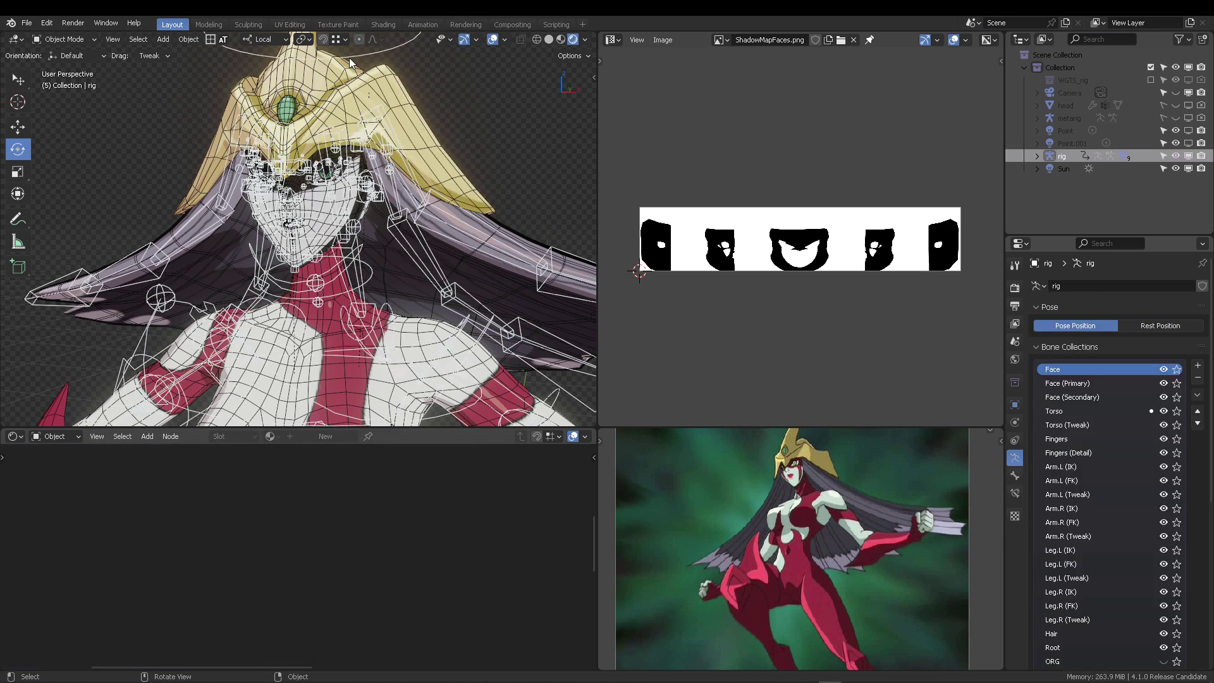
Select the head bone in the rig's Edit Mode and check its bone name
key(ctrl+Tab)
click(358, 128)
key(ctrl+Tab)
click(348, 138)
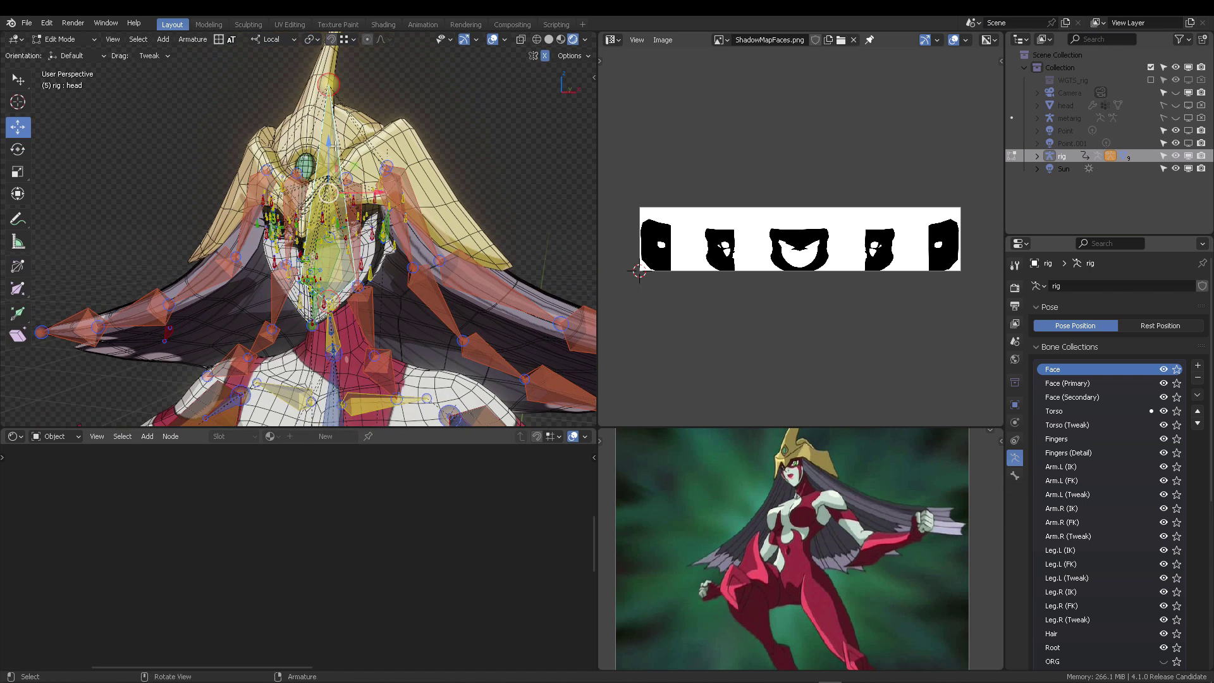
key(F2)
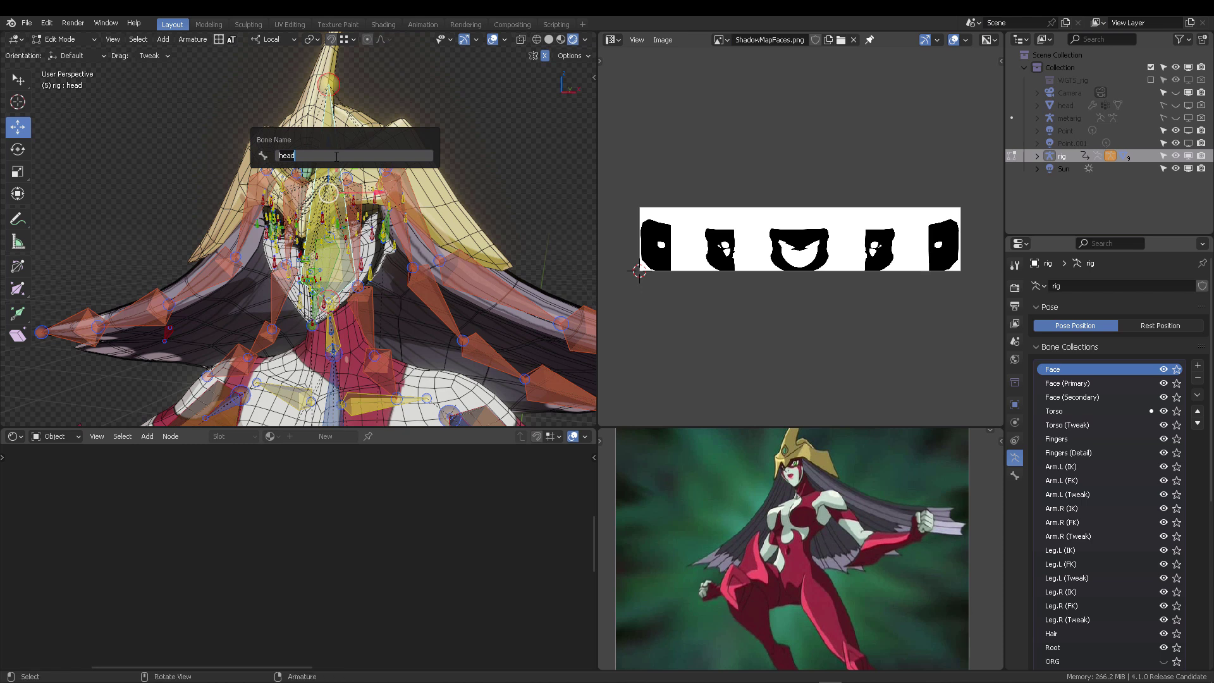
key(Return)
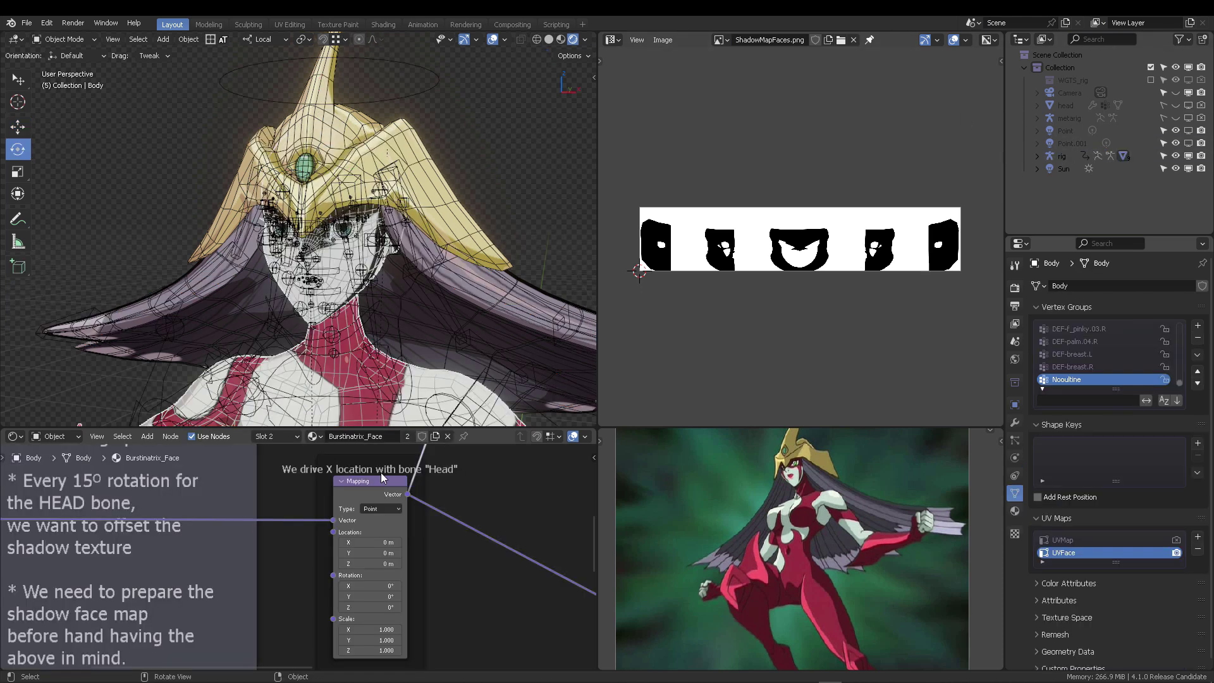
Add a driver to the Mapping node's X location, with its variable reading Y Rotation from the rig object
scroll(467, 533, up, 3)
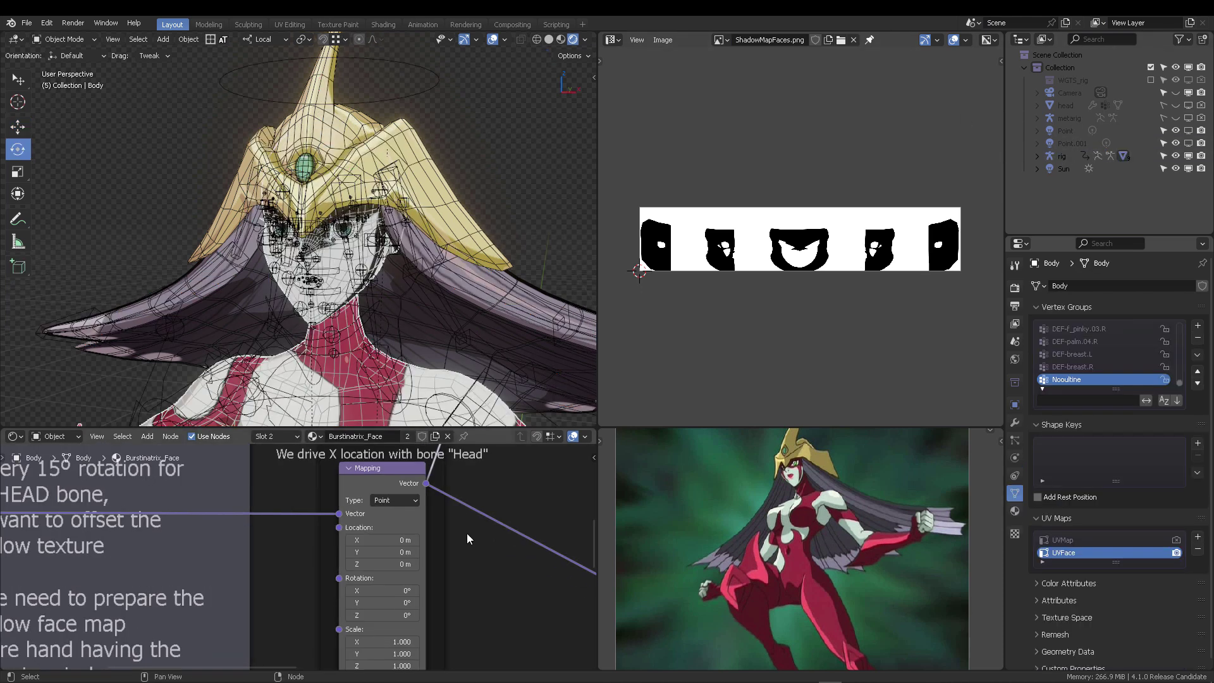
right_click(411, 532)
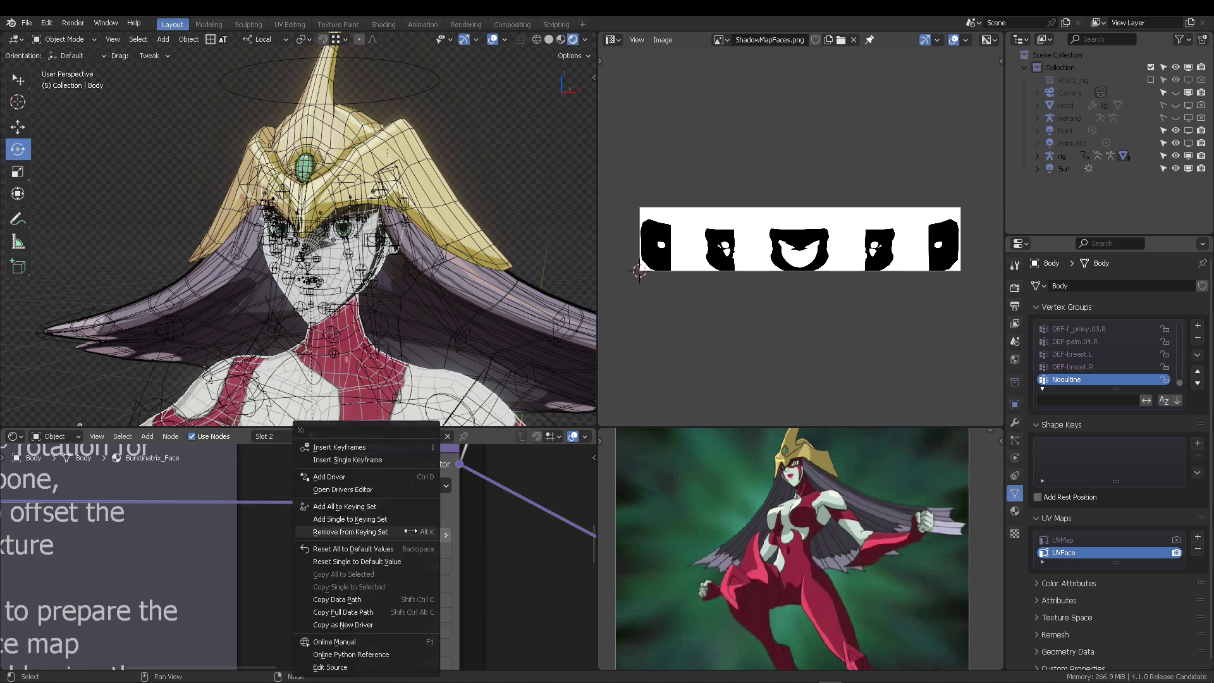
click(343, 478)
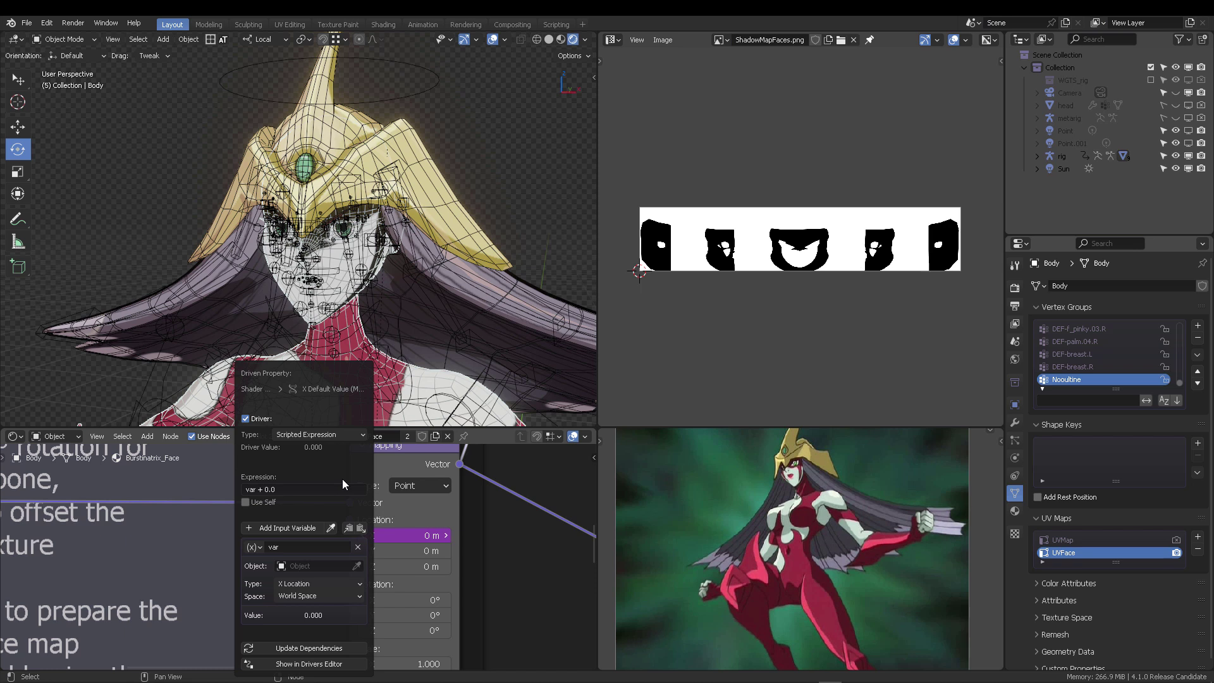
click(307, 584)
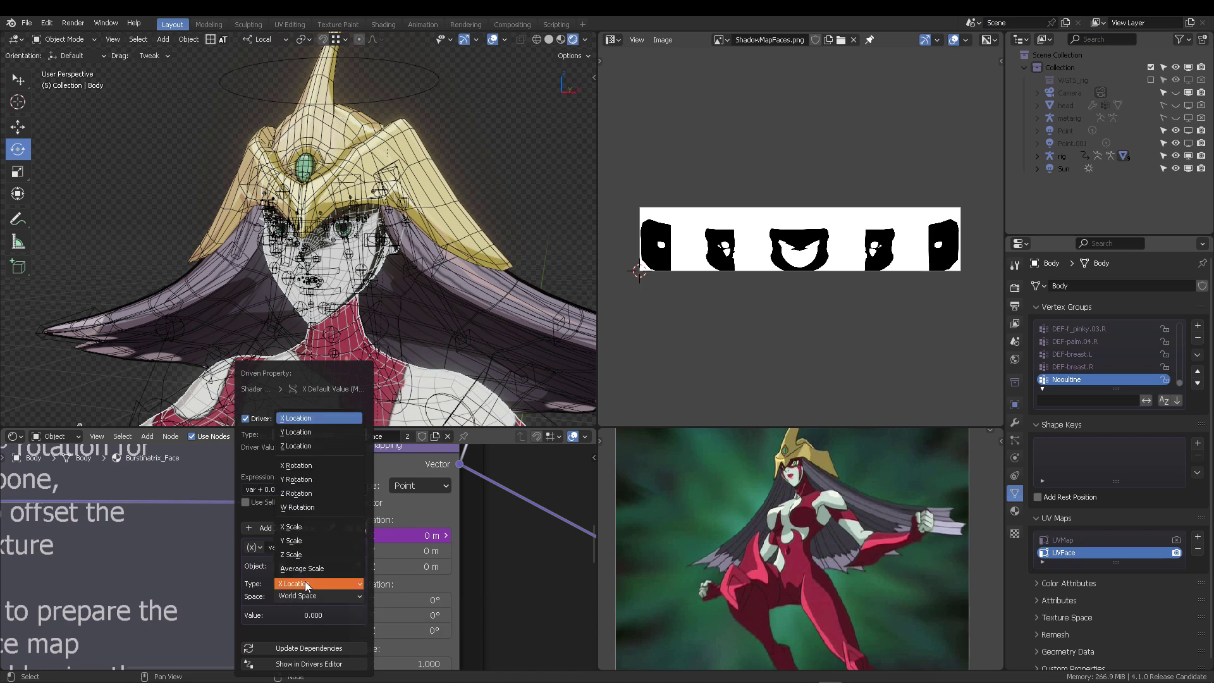
click(304, 480)
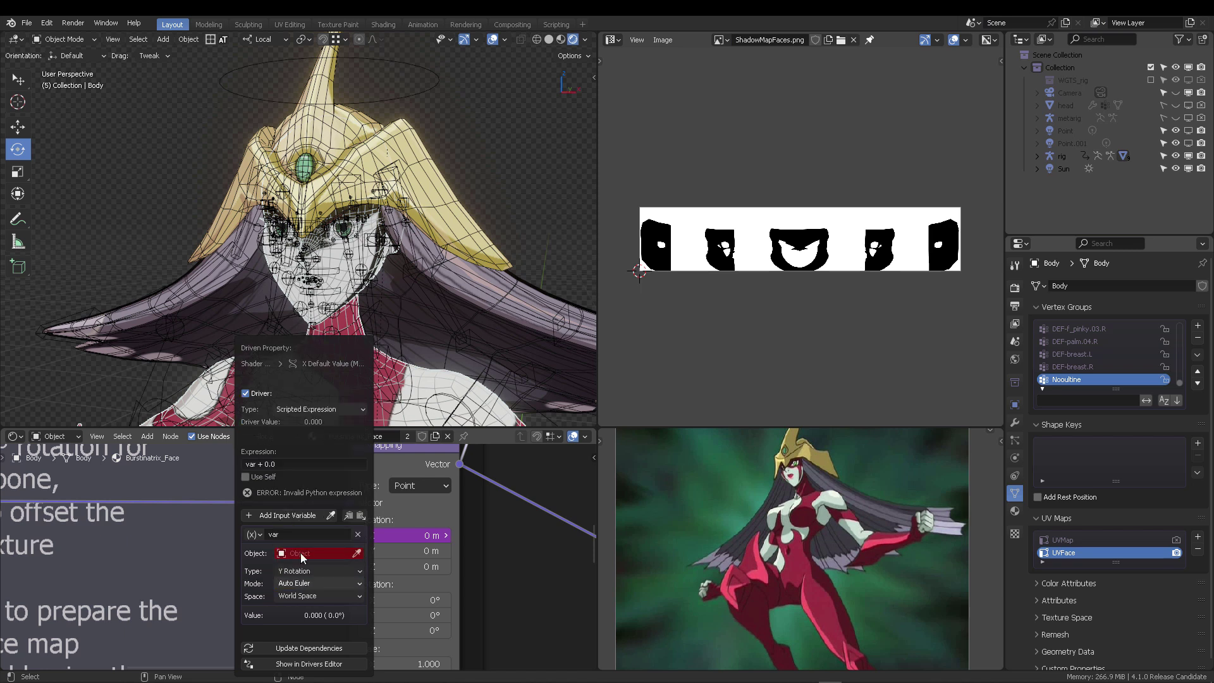
click(356, 553)
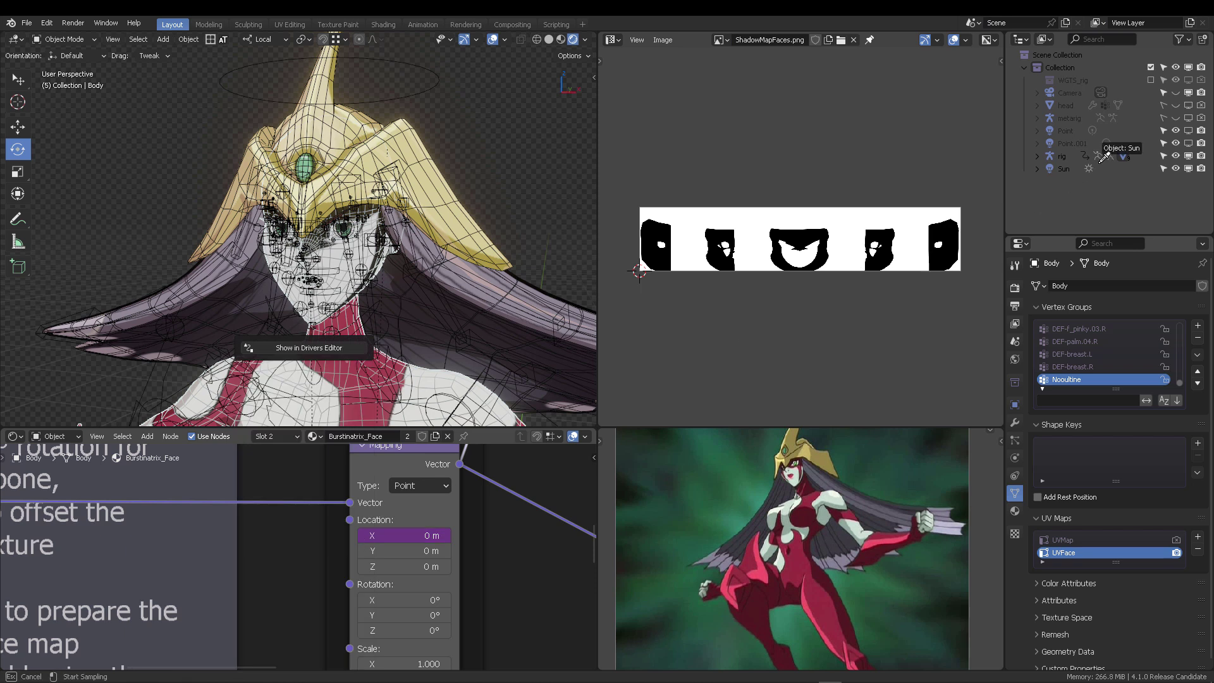
click(1066, 156)
Set the driver variable's bone to head, its mode to Quaternion and its space to Local Space
right_click(411, 536)
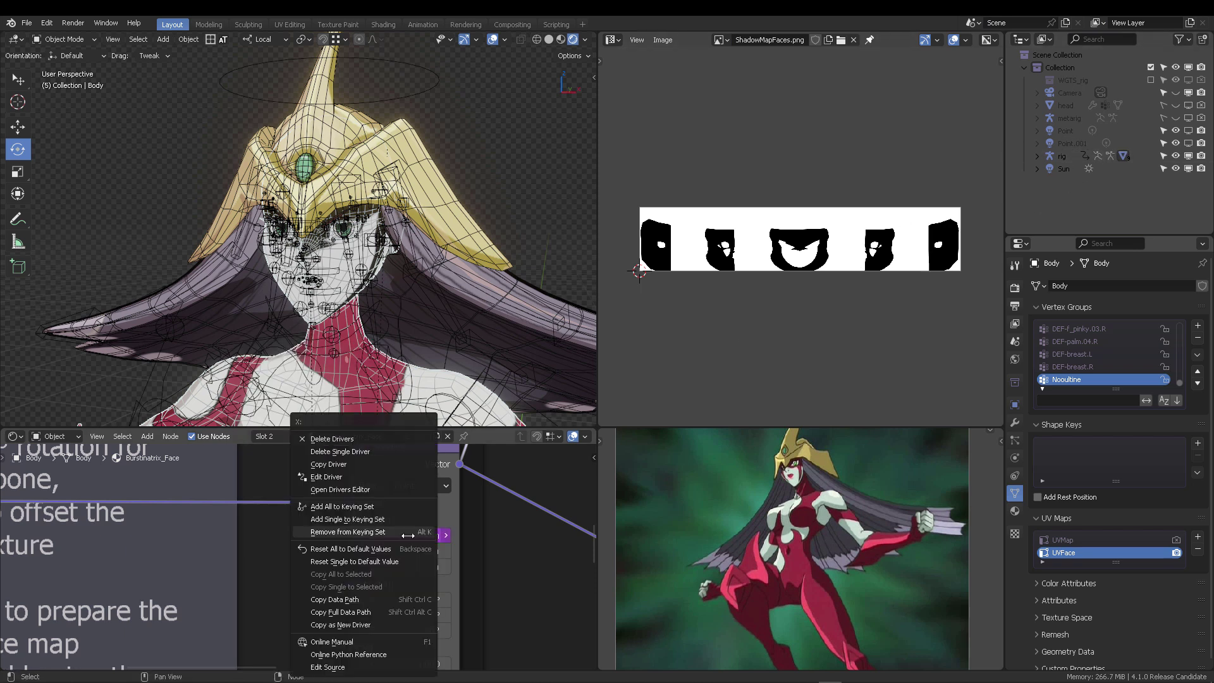
click(342, 485)
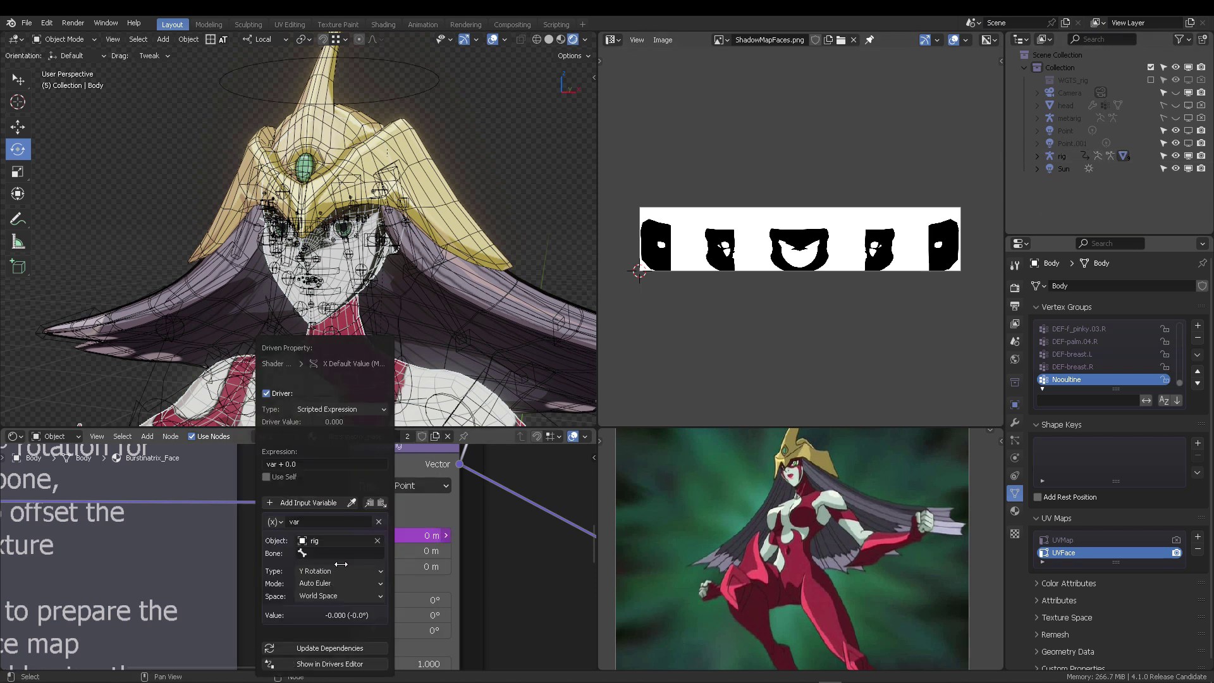
click(319, 553)
text(head)
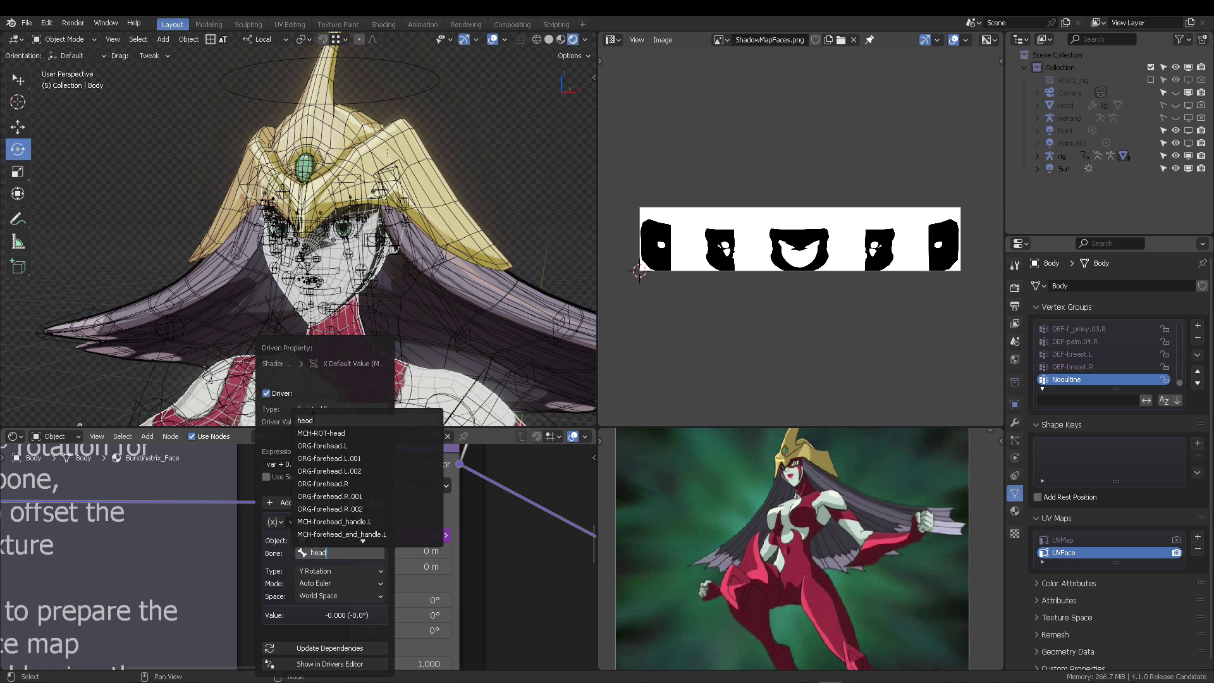
key(Return)
click(339, 582)
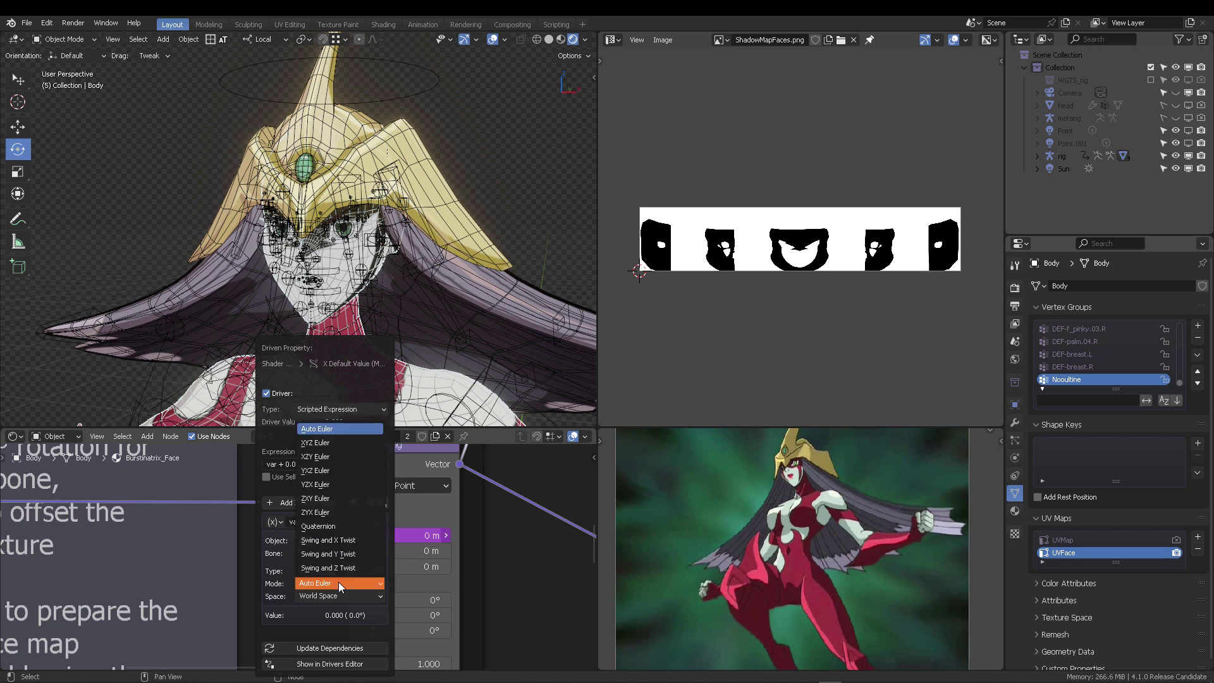
click(335, 526)
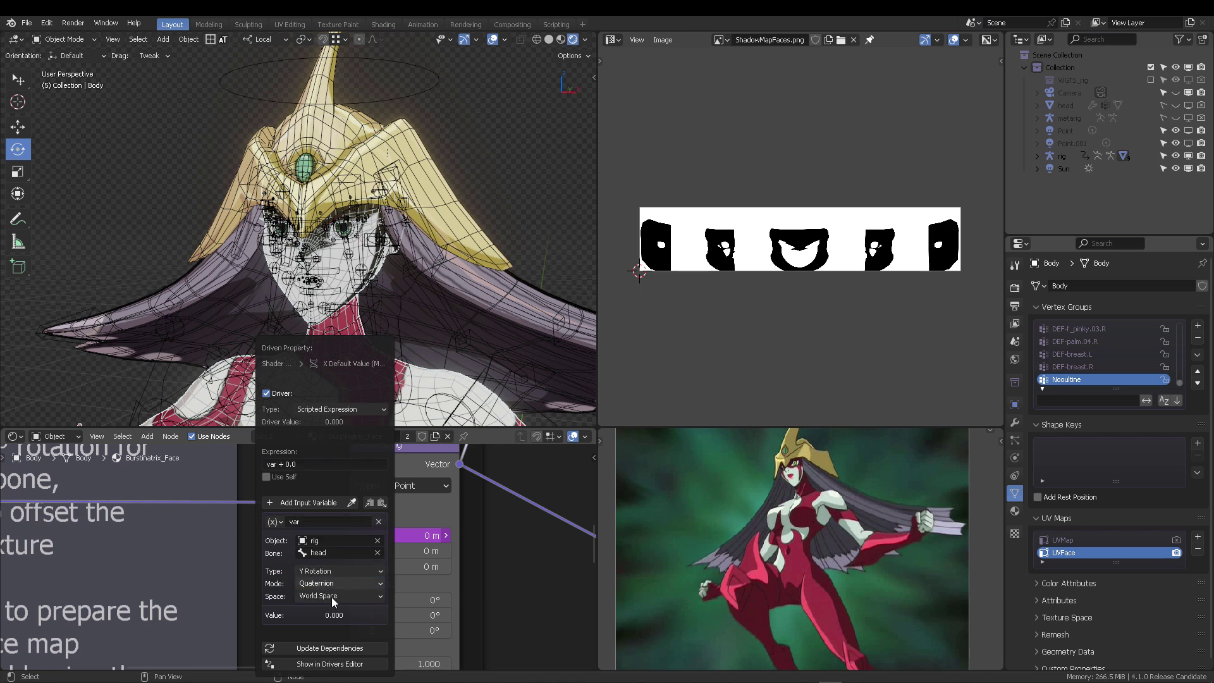
click(335, 596)
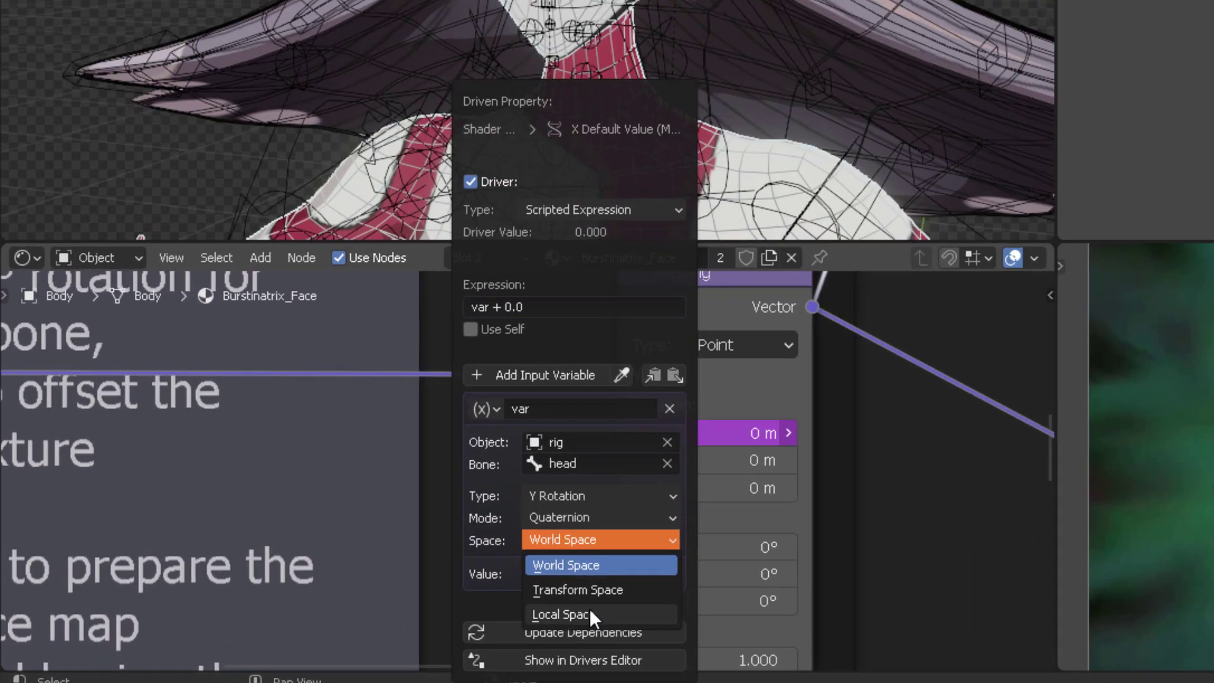
click(593, 615)
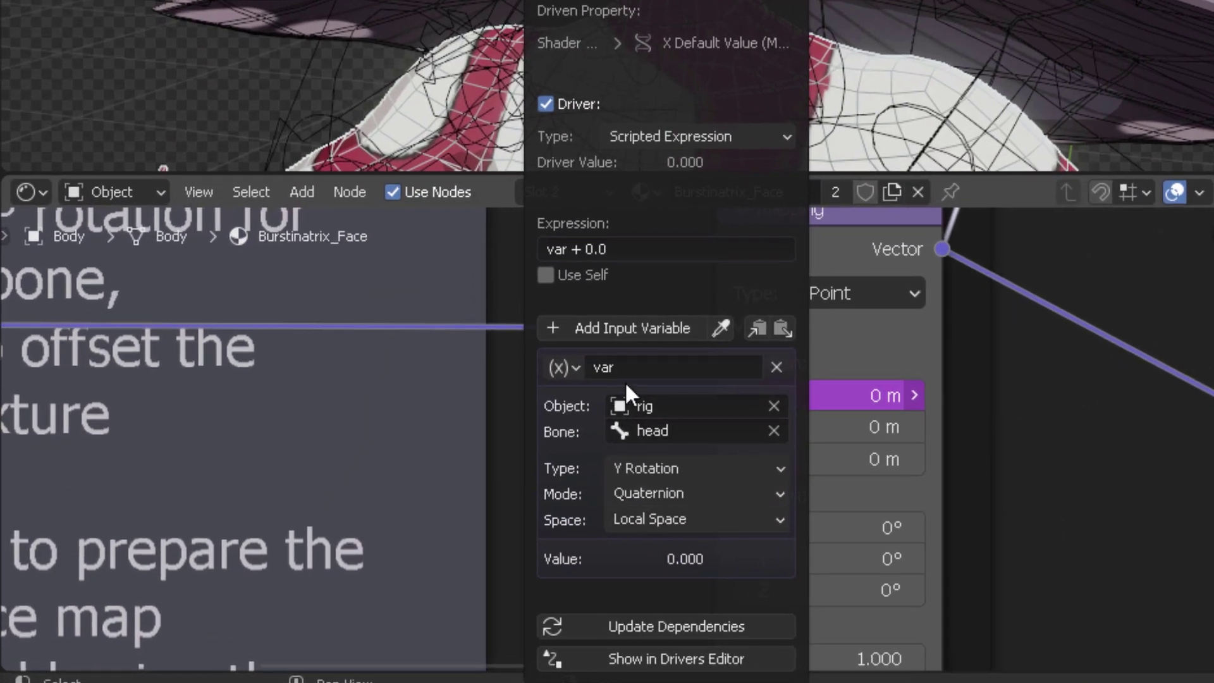
Copy the expression trunc(var/(15*pi/180))*0.333 from the text editor of the other Blender file with the A/B/C texture
click(625, 368)
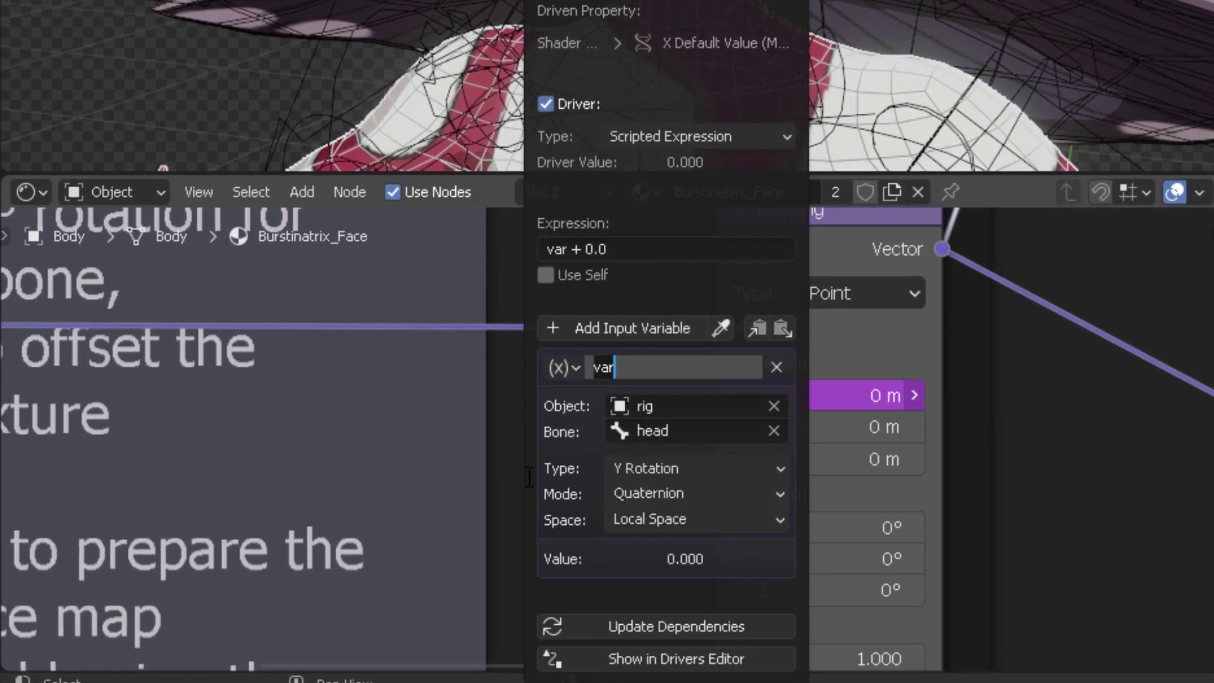
click(686, 370)
key(Return)
click(618, 249)
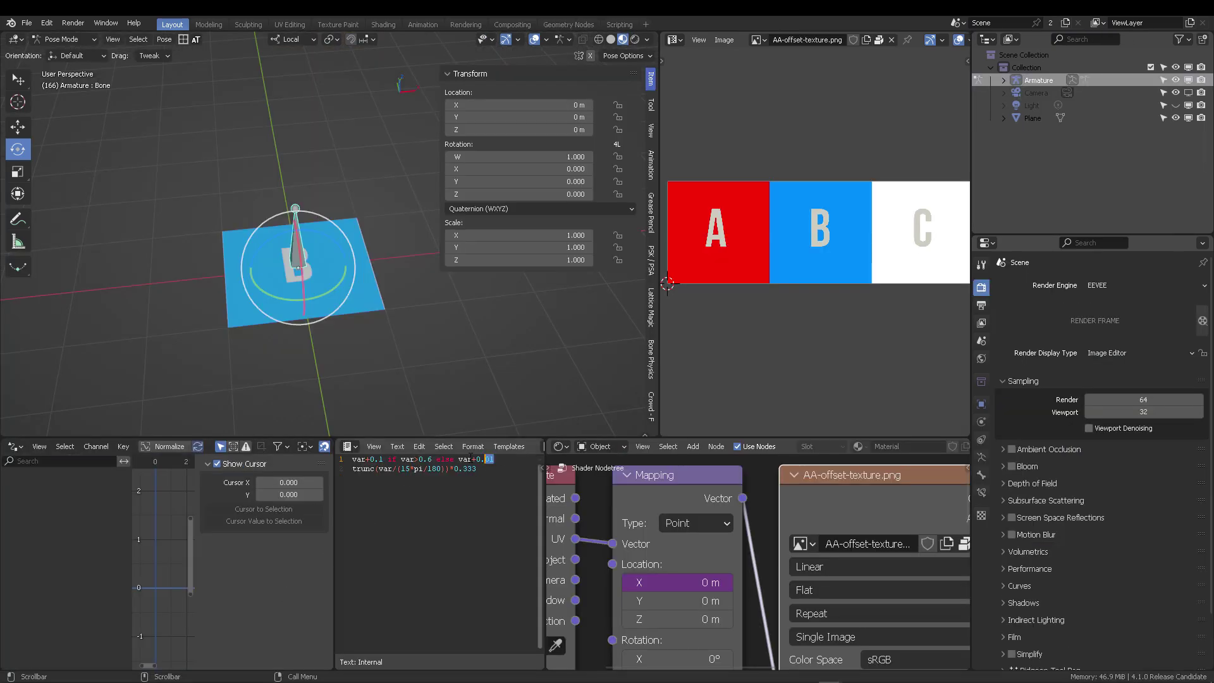
drag(494, 460, 352, 459)
click(411, 469)
drag(447, 469, 352, 473)
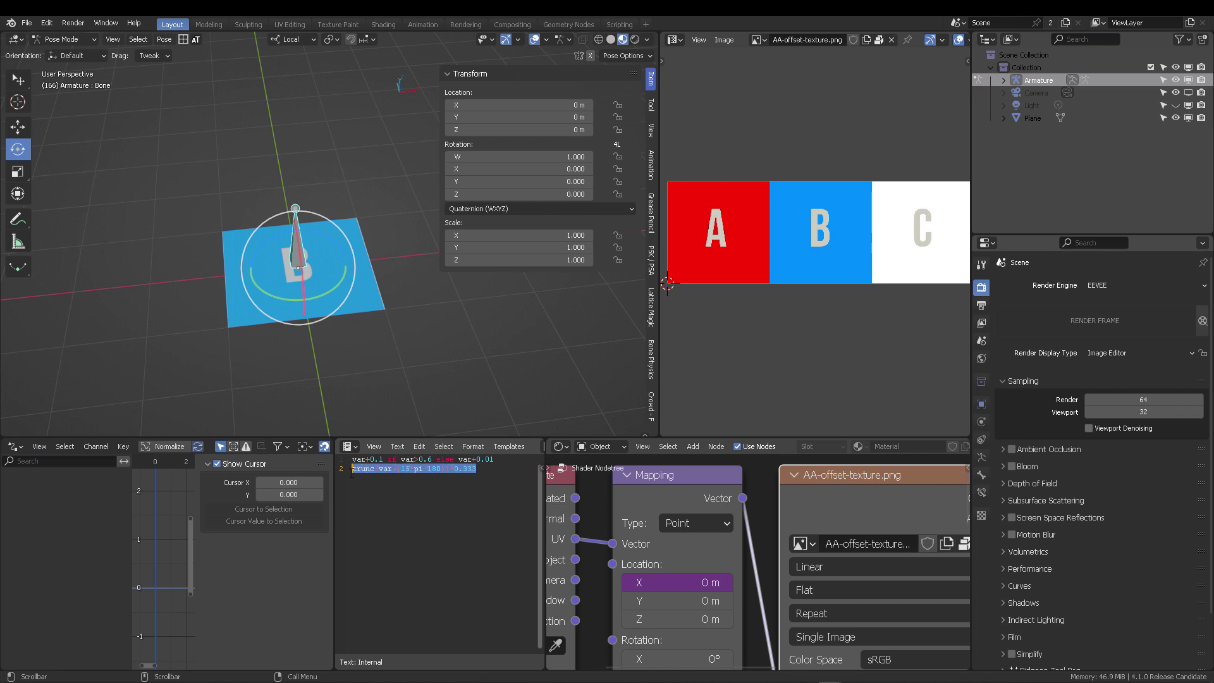
right_click(418, 469)
click(438, 467)
key(alt+Tab)
Paste trunc(var/(15*pi/180))*0.333 as the scripted expression of the Mapping node's X location driver
key(Tab)
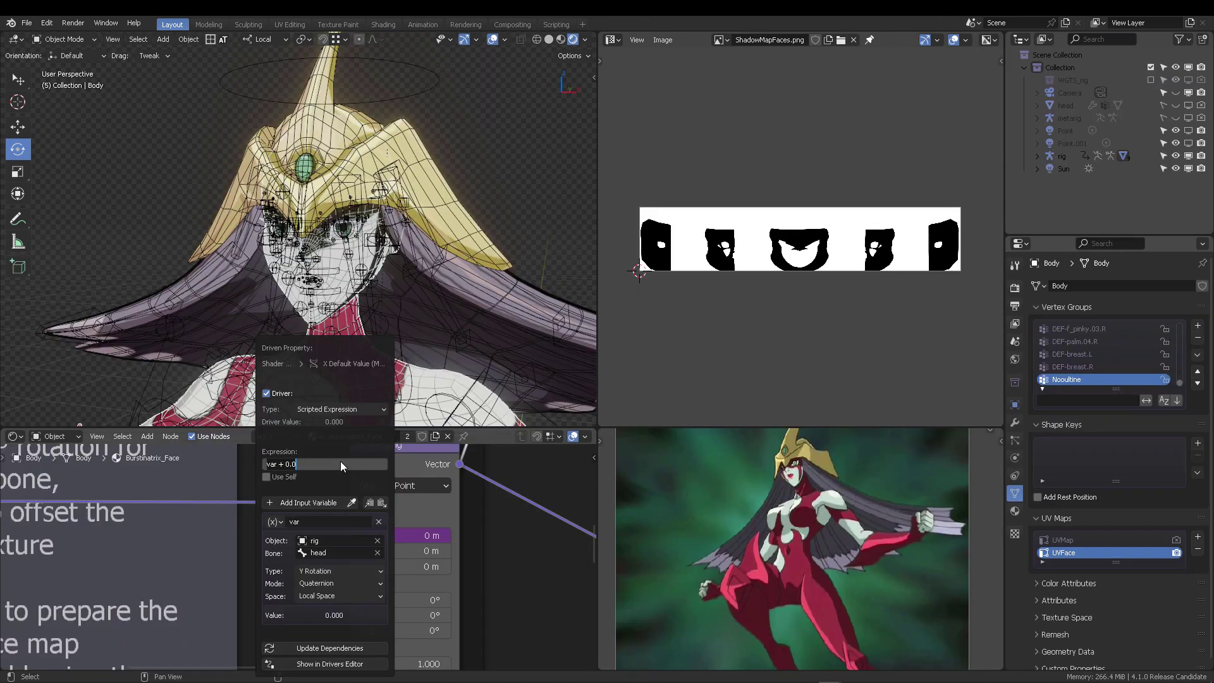
key(ctrl+v)
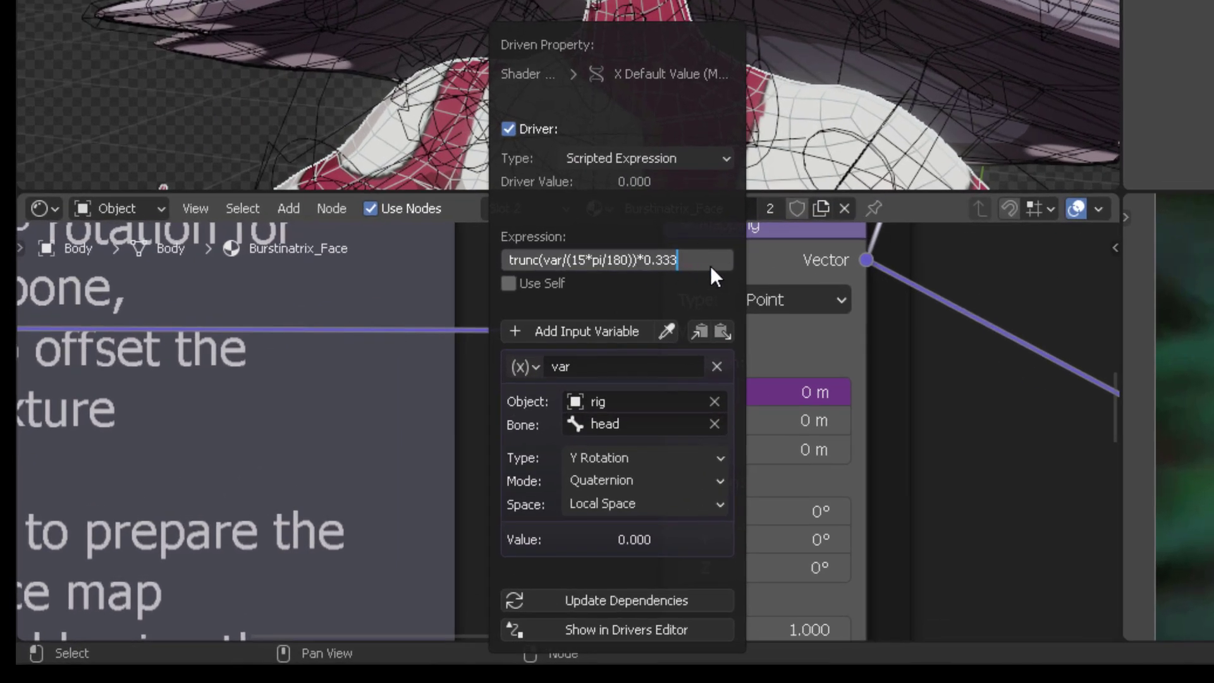
key(Return)
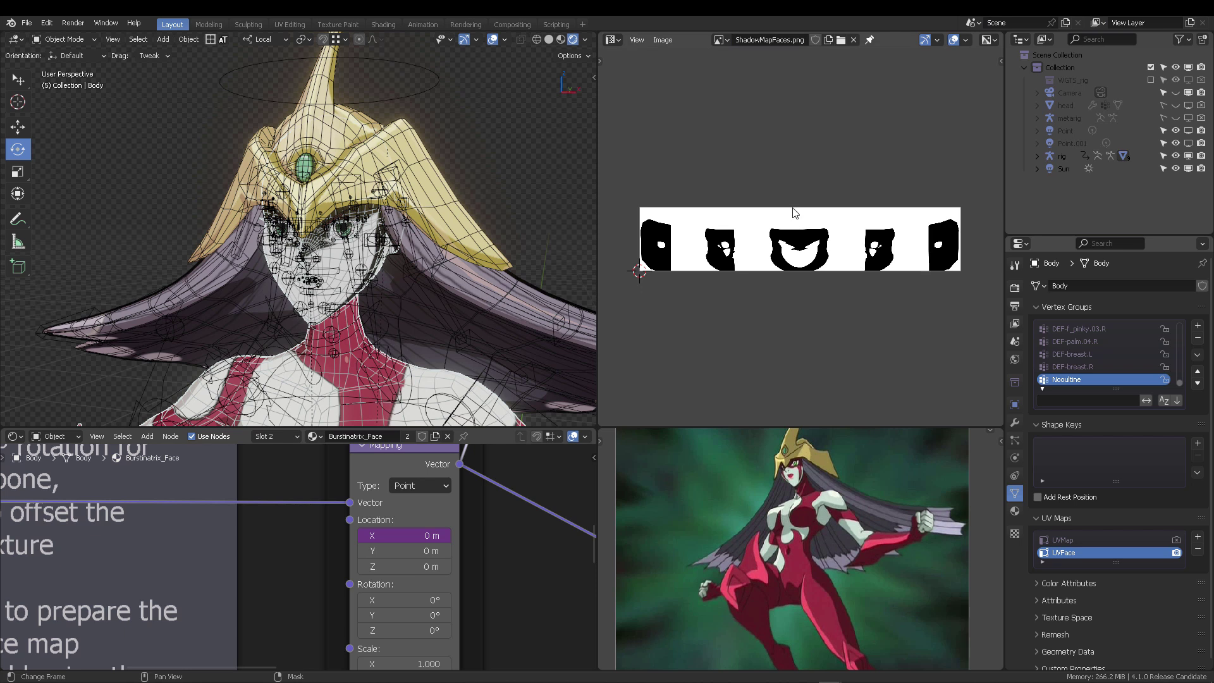
Set the final multiplier in the Mapping node's X location driver expression to 0.2
key(super)
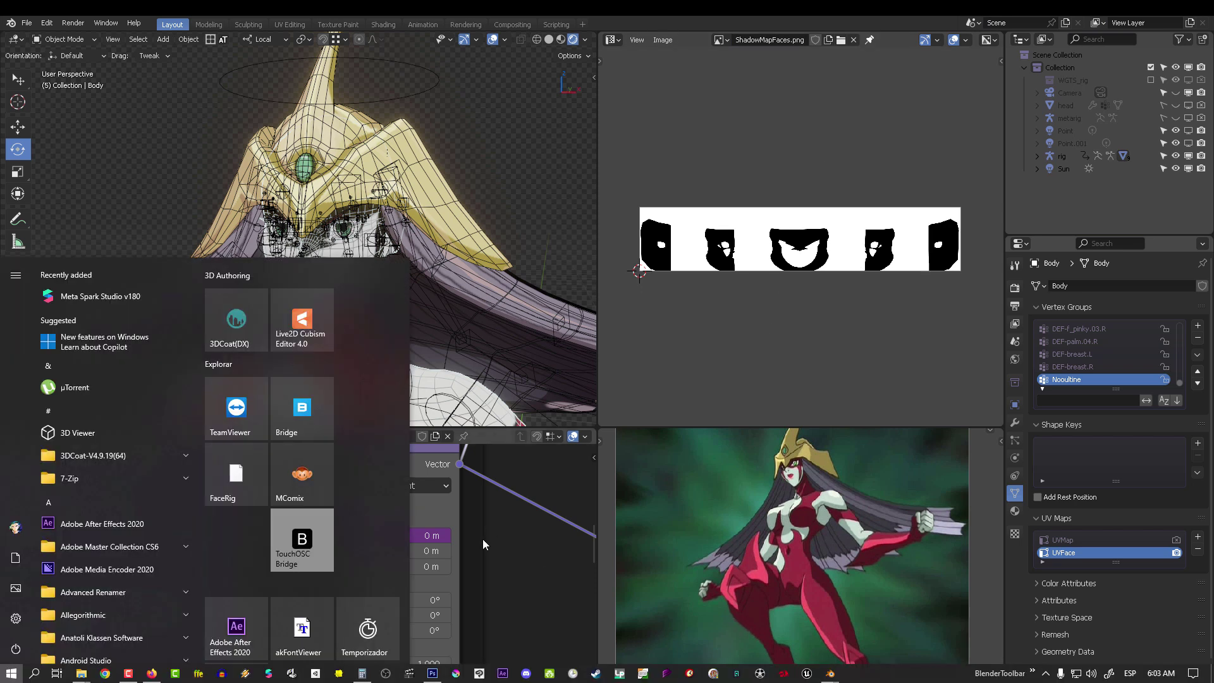
click(430, 541)
drag(432, 538, 451, 539)
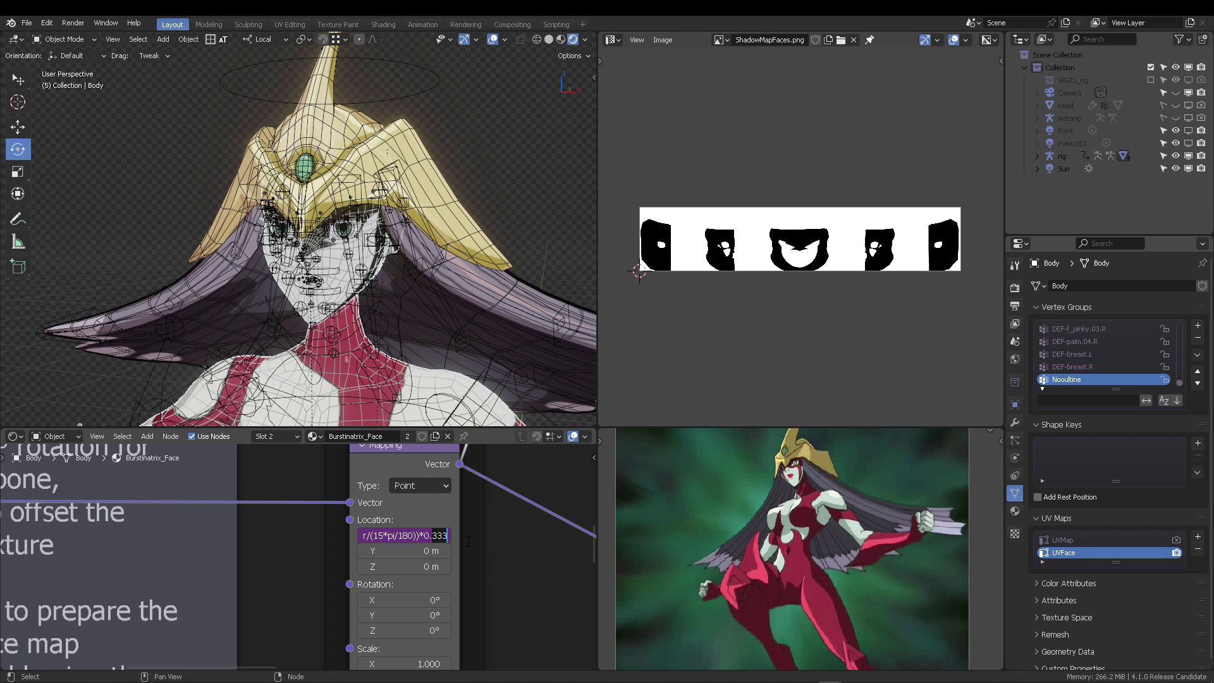
text(2)
key(Return)
click(436, 536)
key(Return)
Select the rig and turn the shadow map's UV editor area into a second 3D viewport framing the character's head
click(368, 101)
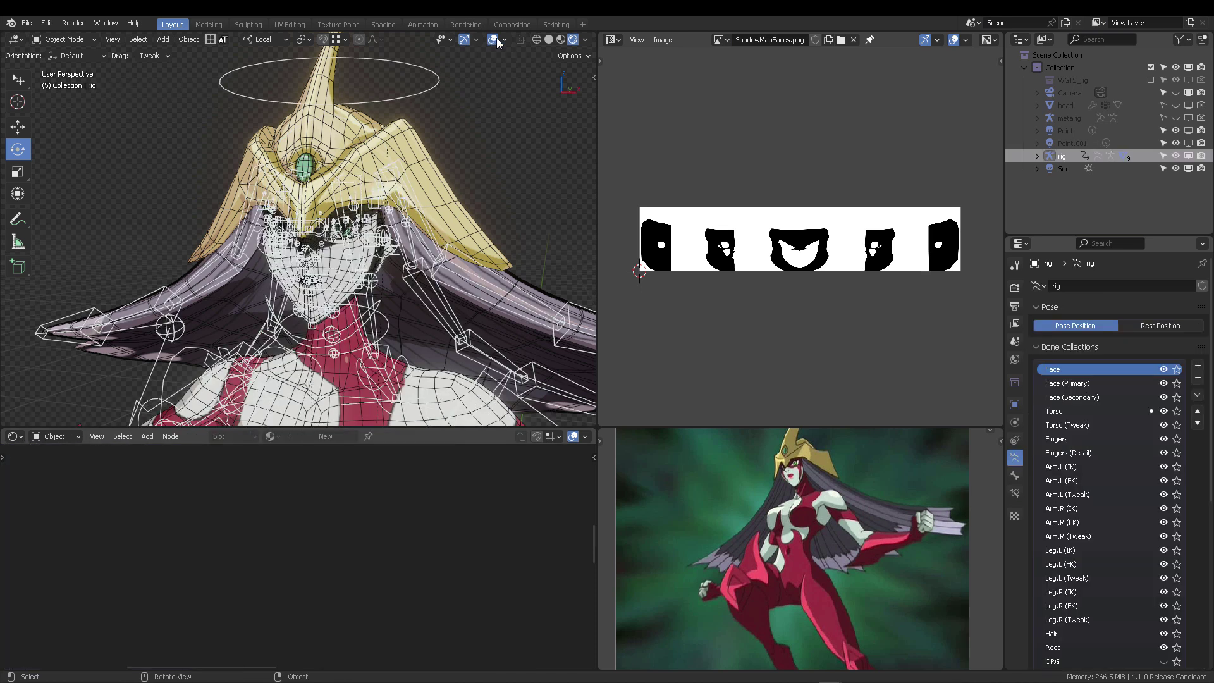
click(617, 39)
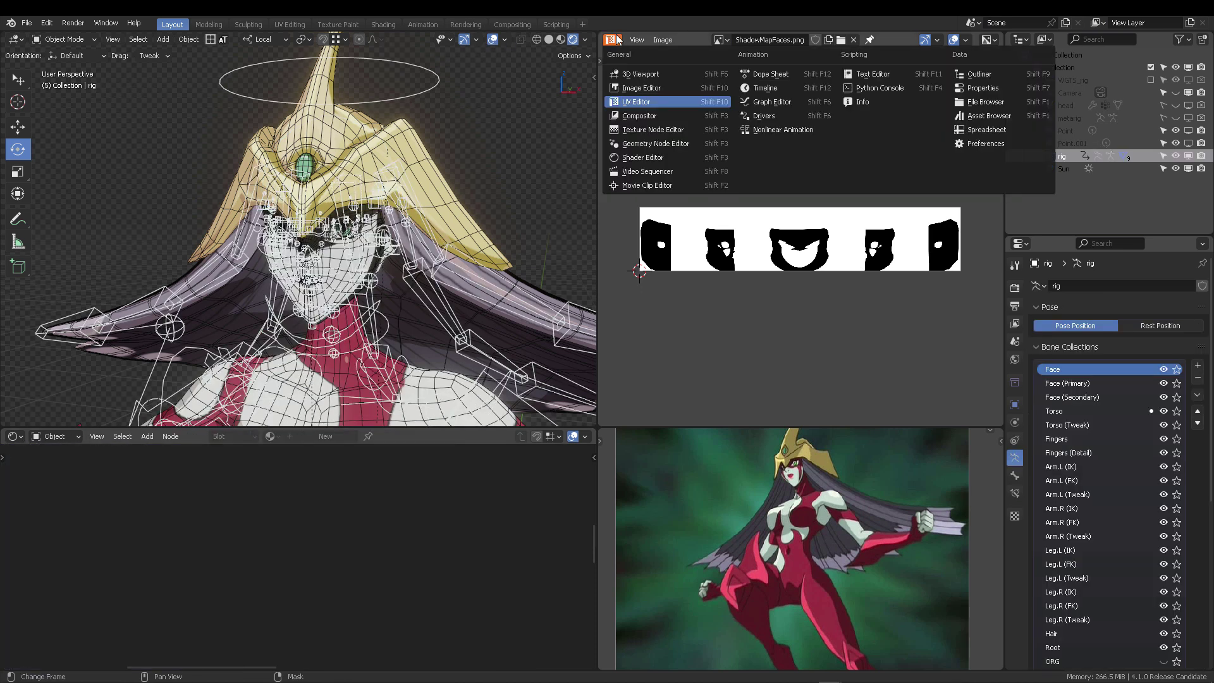
click(646, 74)
key(KP_0)
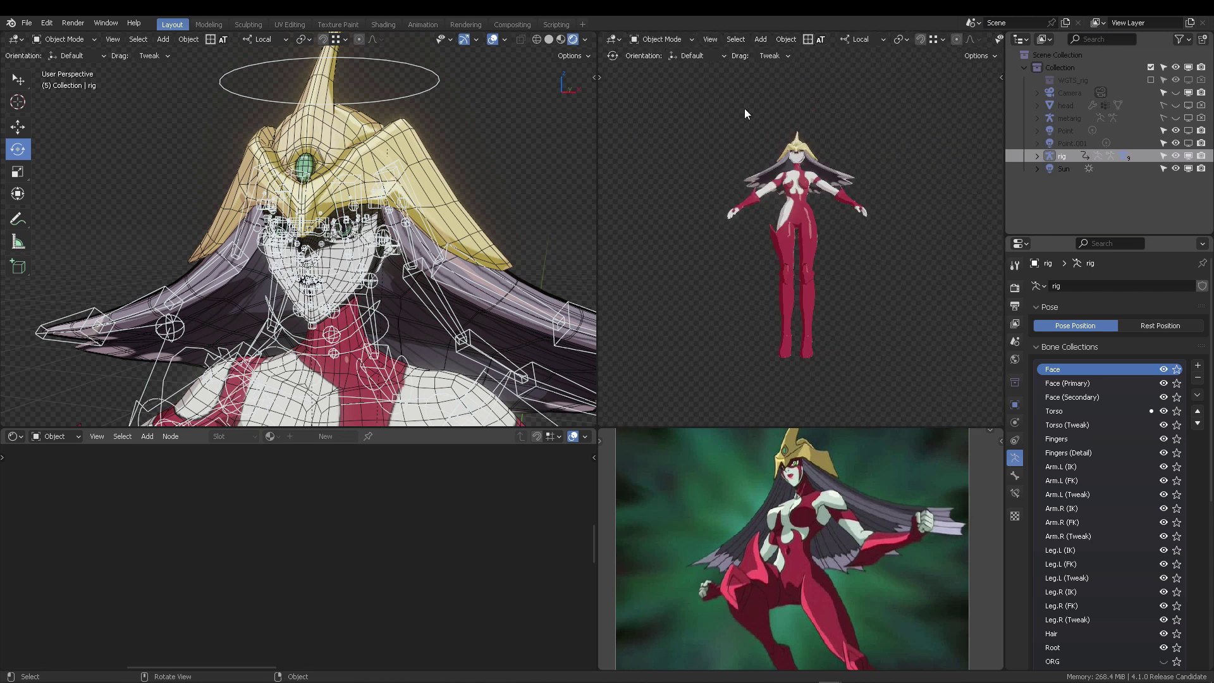
scroll(828, 133, up, 5)
middle_drag(744, 102, 819, 180)
scroll(820, 163, up, 5)
scroll(819, 181, up, 2)
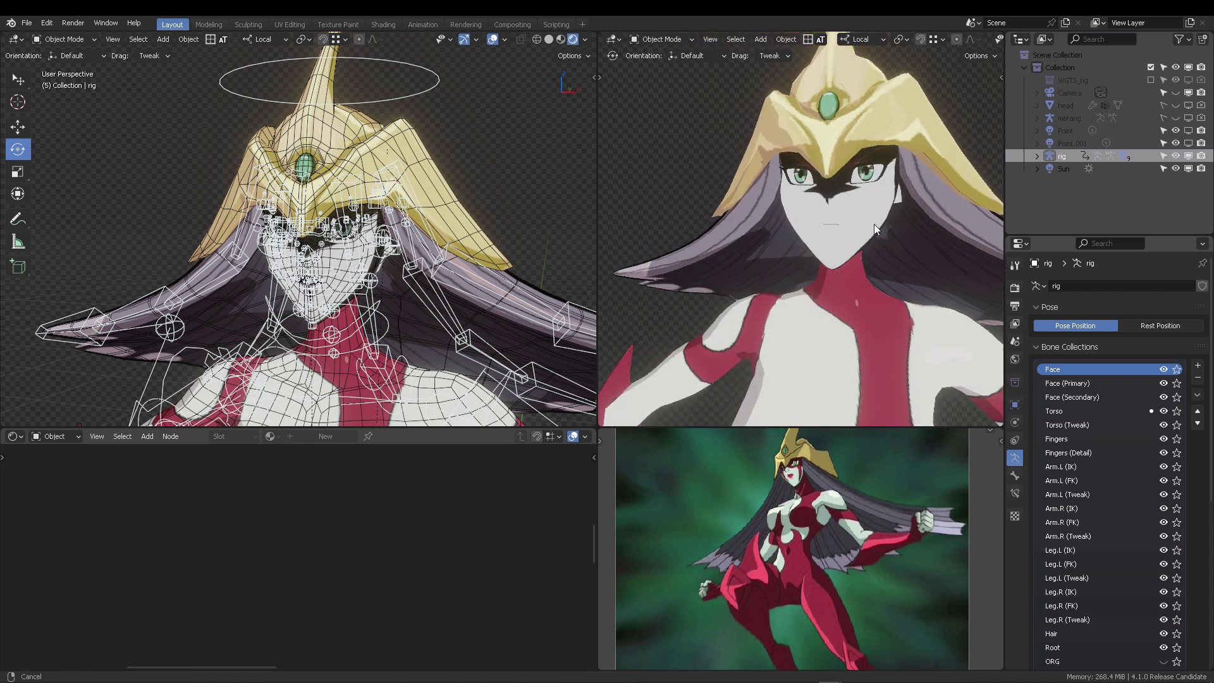
Enter Pose Mode on the rig, select the head bone and show its transform values
key(Tab)
click(392, 178)
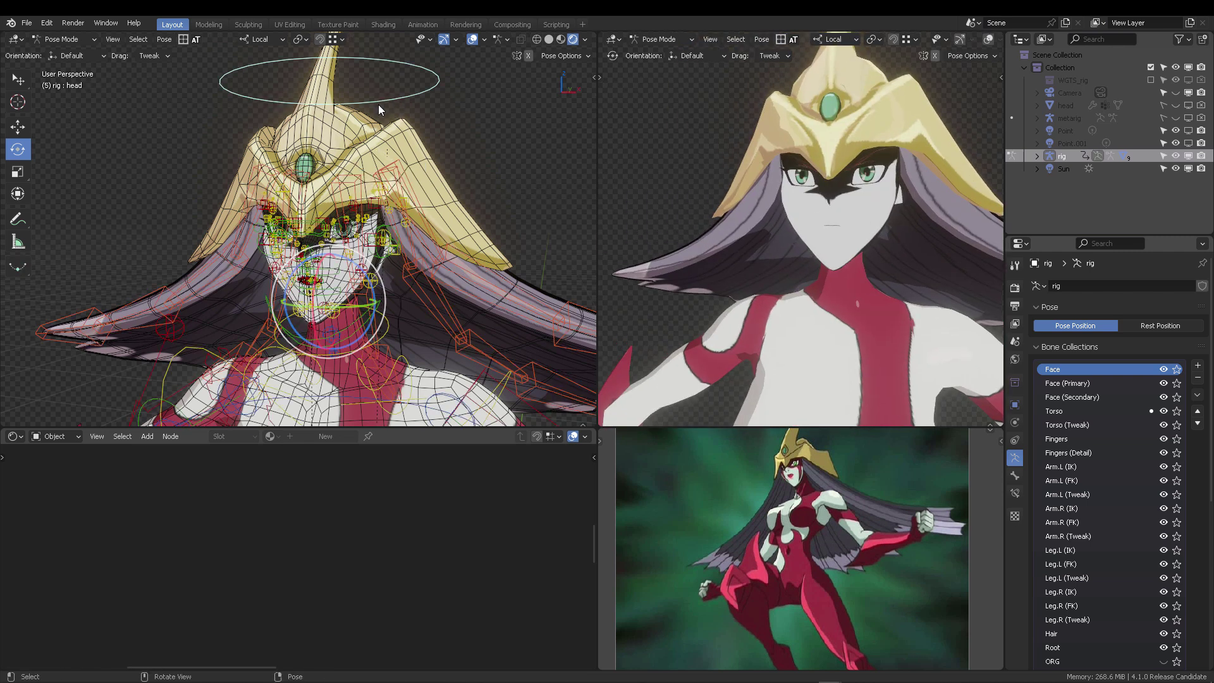
middle_drag(392, 223, 382, 232)
key(n)
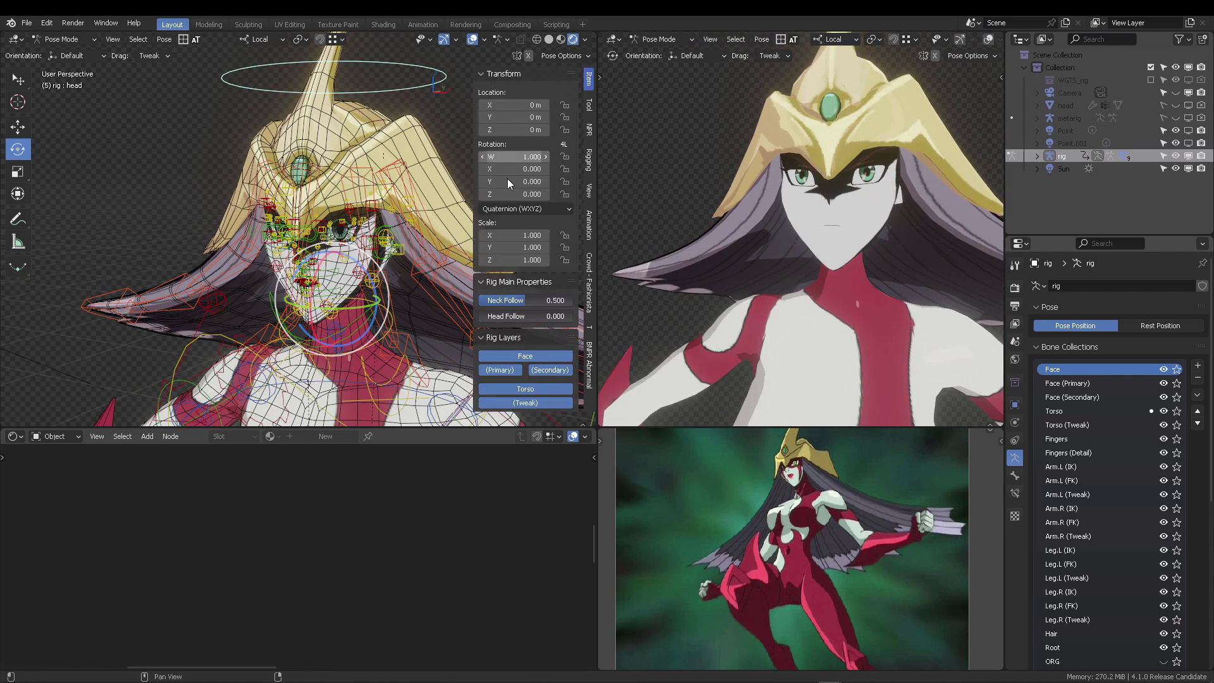
middle_drag(355, 291, 351, 299)
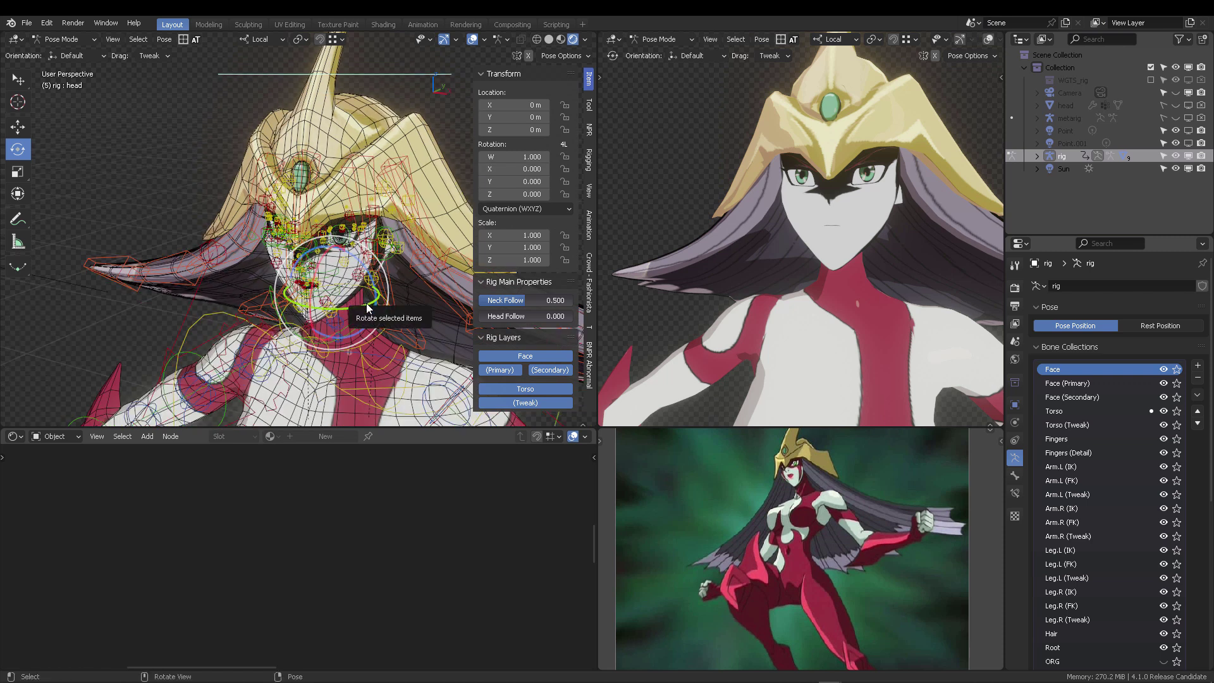
Rotate the head bone about its local Y axis to test the shadow switching, and clear the rotation
drag(366, 308, 326, 300)
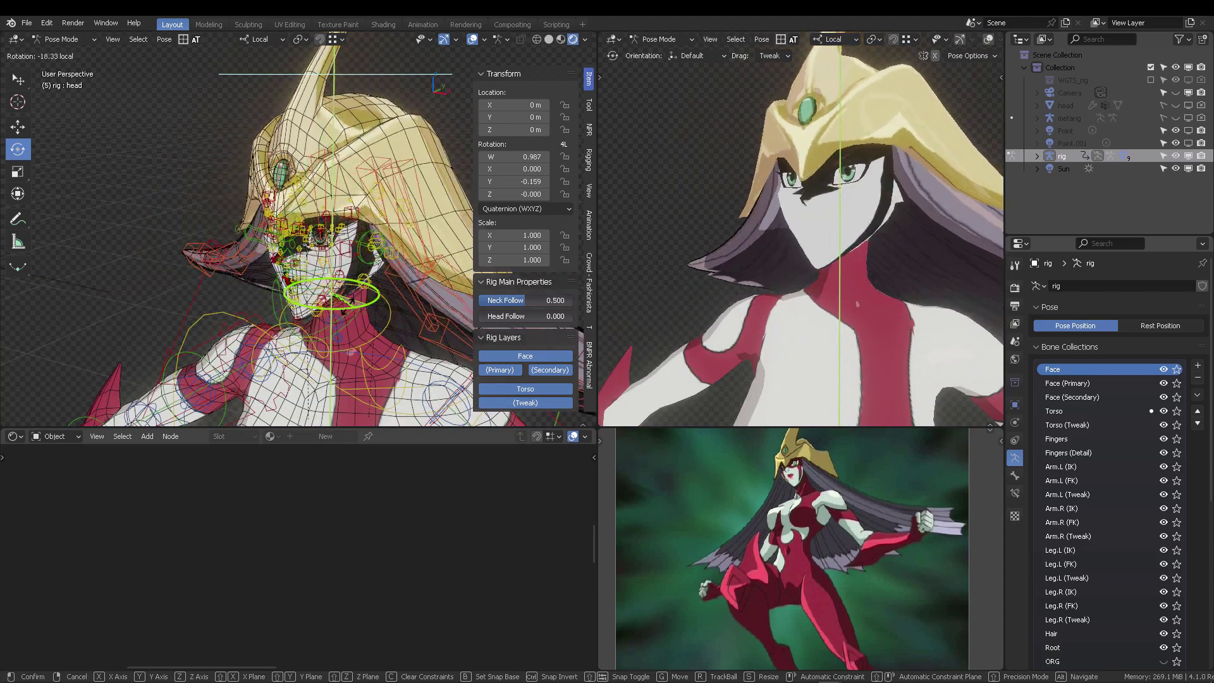
drag(344, 305, 370, 324)
key(alt+r)
Return to Object Mode, select the Body mesh and set the X location driver expression to trunc(var/(8*pi/180))*0.2
click(346, 269)
key(ctrl+Tab)
click(242, 272)
click(328, 267)
right_click(400, 532)
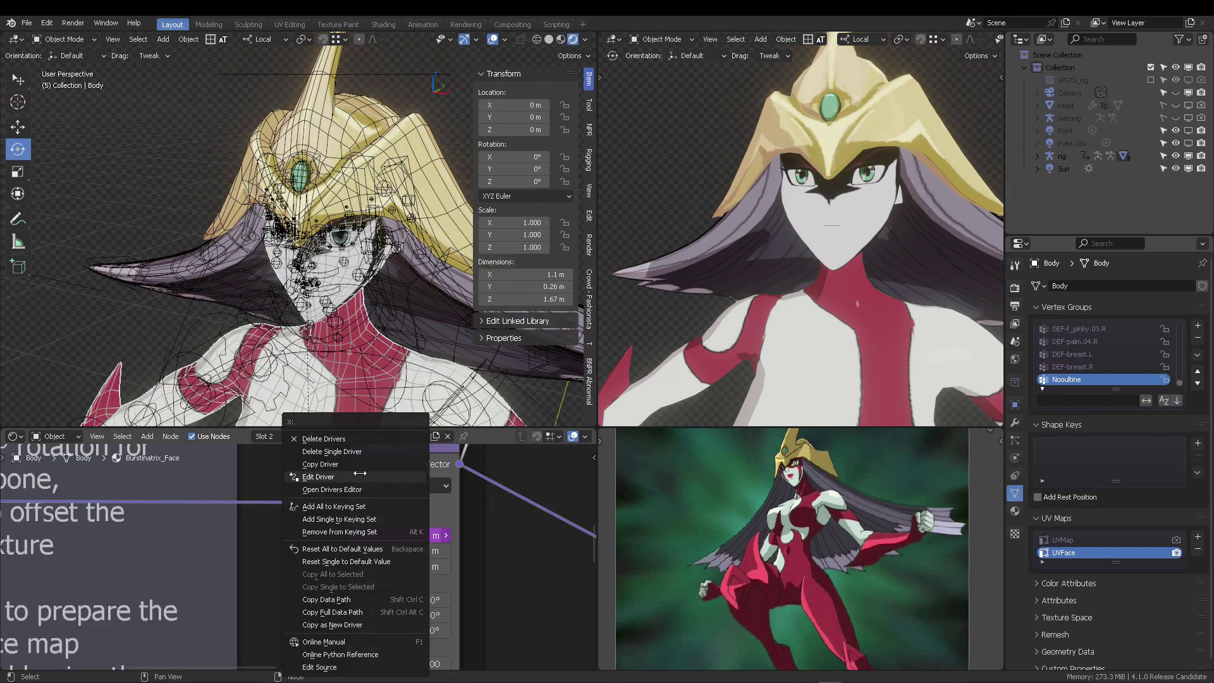
click(318, 477)
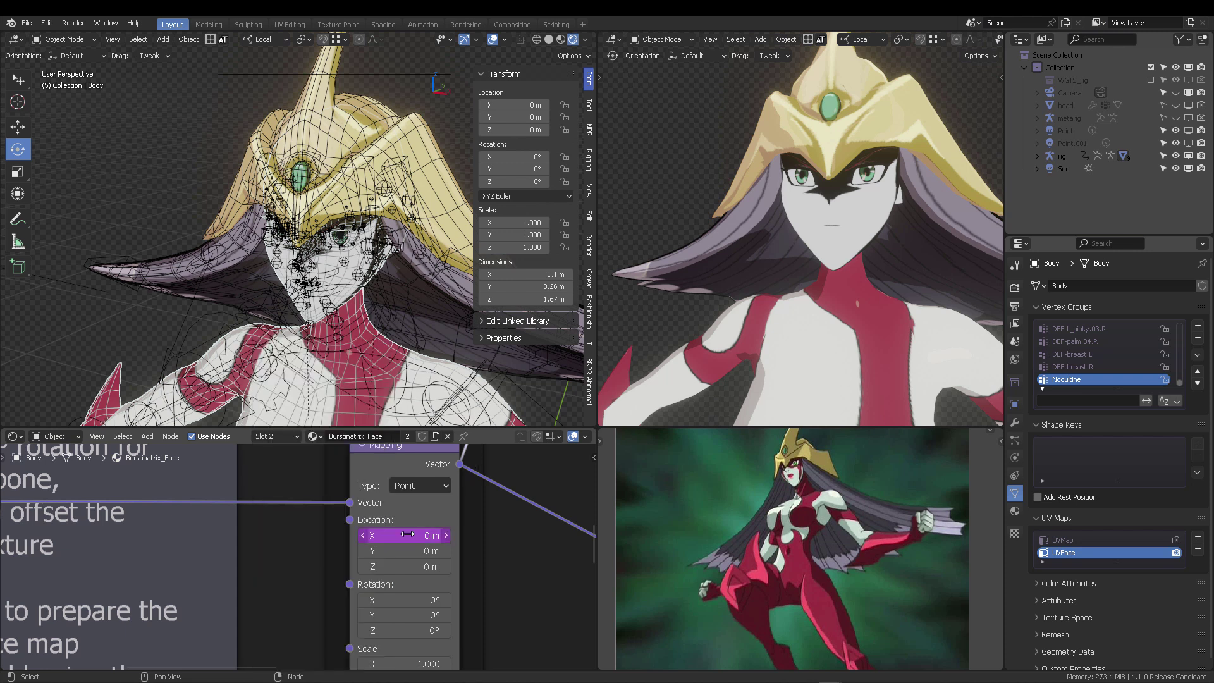
right_click(407, 534)
click(317, 477)
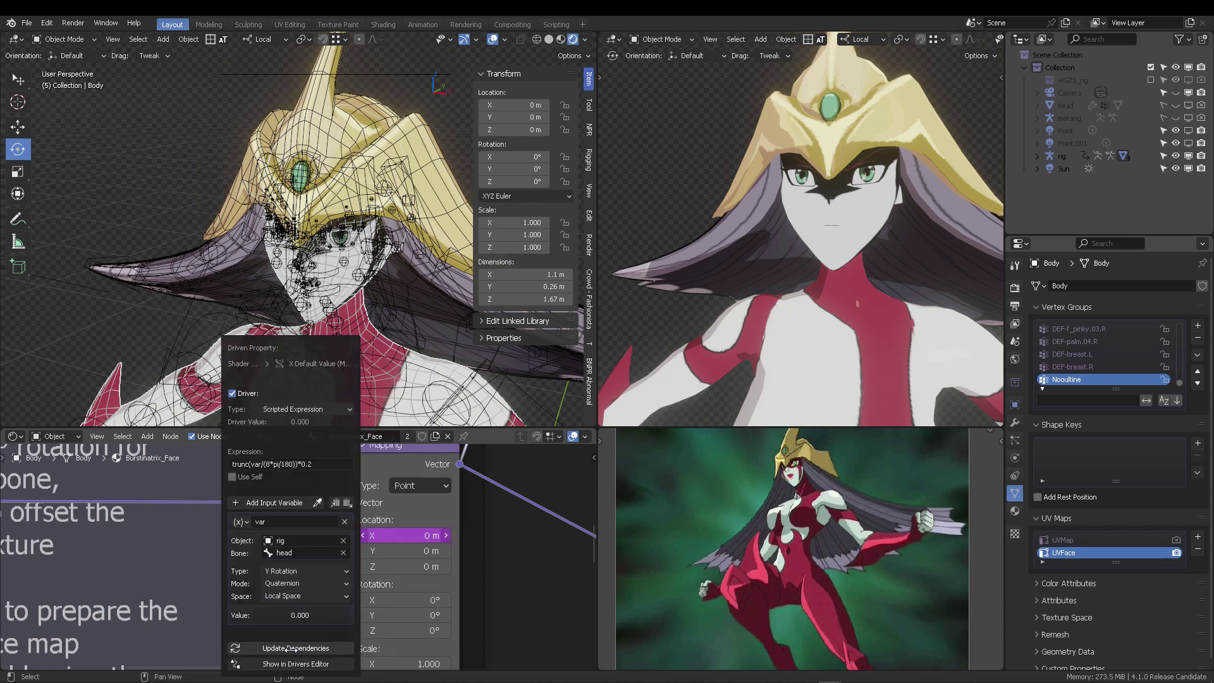
Test the 8° shadow steps by rotating the rig's head bone about local Y in Pose Mode, and undo the rotation
click(366, 75)
key(Tab)
click(367, 149)
mouse_move(379, 176)
middle_down()
mouse_move(384, 160)
mouse_move(383, 170)
middle_up()
mouse_move(357, 307)
mouse_down()
mouse_move(332, 316)
mouse_move(375, 300)
mouse_up()
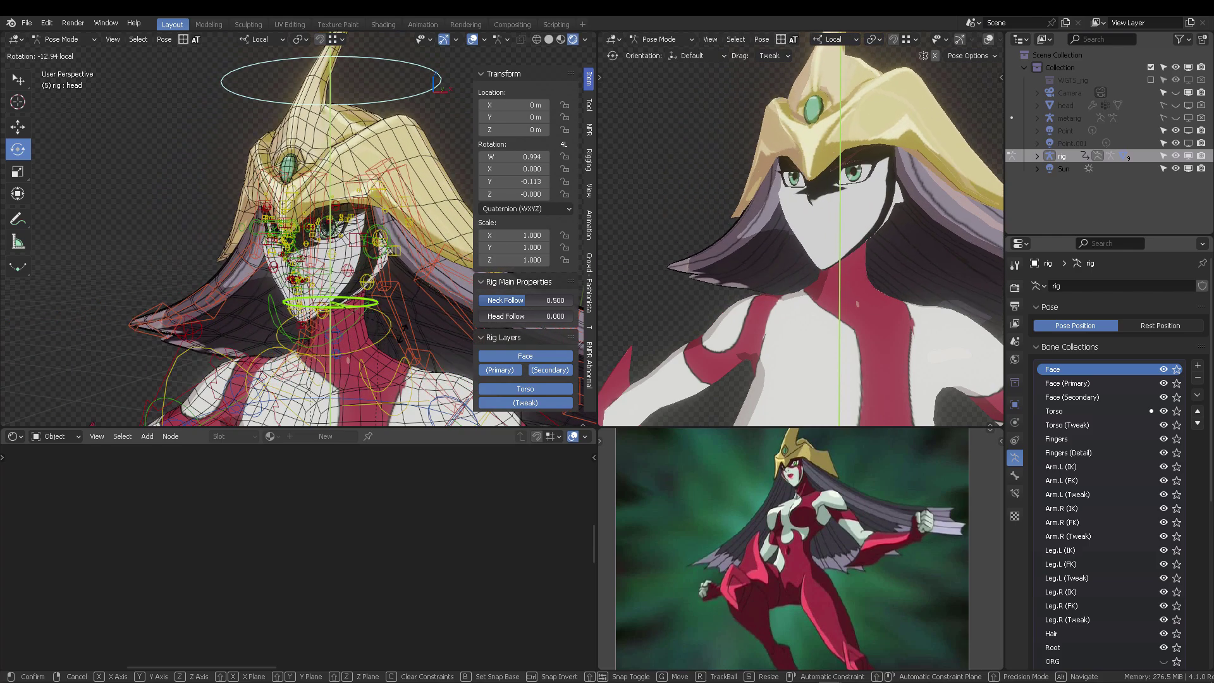
click(358, 332)
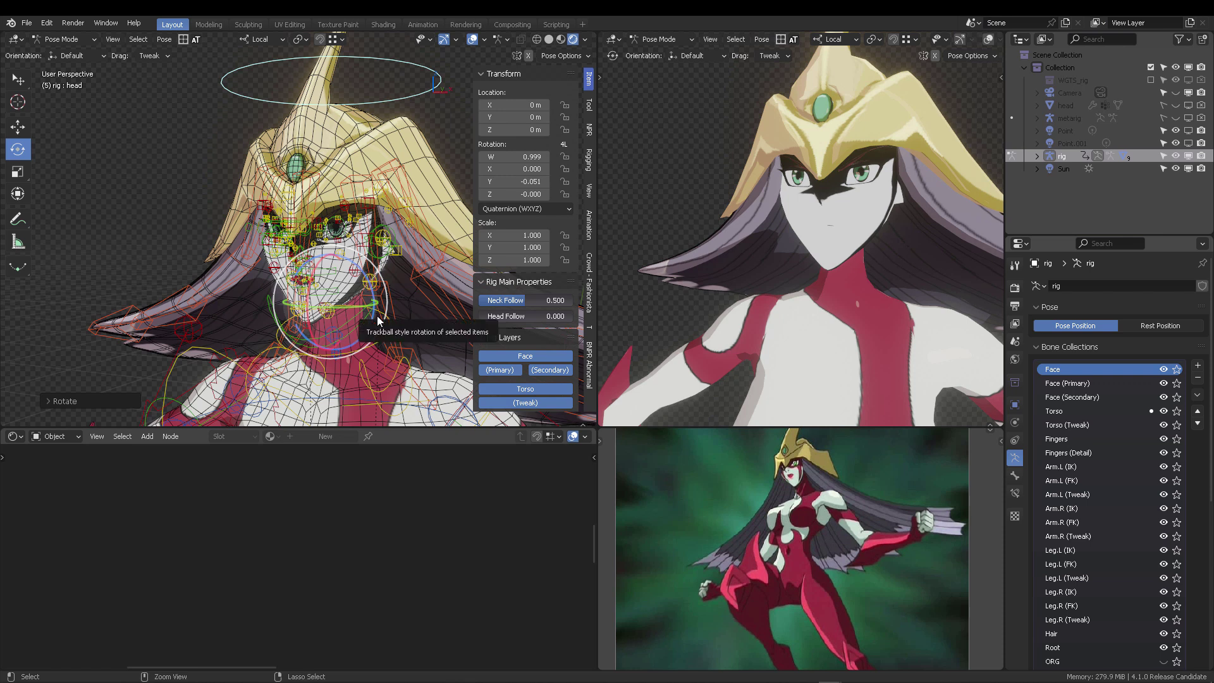
key(ctrl+z)
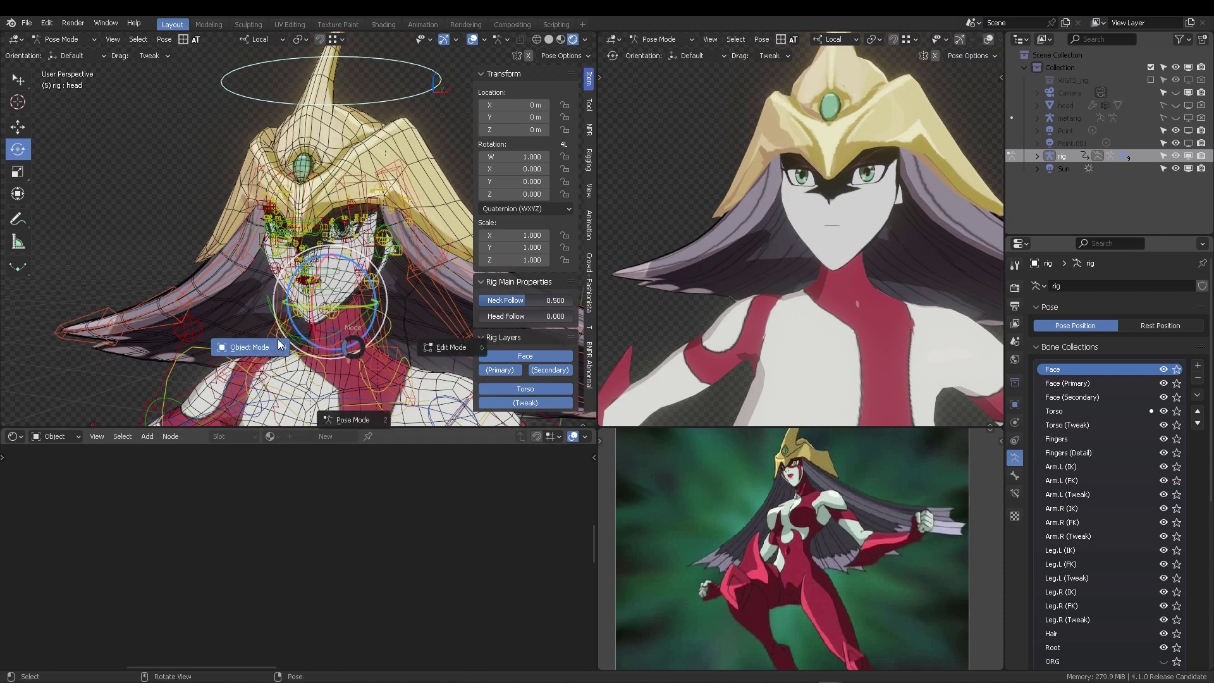
Switch the rig back to Object Mode, select the Body mesh and maximize its shader node editor
key(Tab)
click(344, 267)
middle_drag(428, 477, 244, 542)
scroll(416, 526, down, 4)
scroll(416, 526, up, 3)
key(ctrl+space)
Link the ShadowMapFaces.png Color output to the Factor input of the Add mix node
scroll(711, 308, down, 5)
scroll(711, 309, down, 4)
middle_drag(789, 233, 339, 461)
middle_drag(408, 440, 320, 427)
middle_drag(320, 340, 372, 342)
middle_drag(629, 321, 339, 317)
middle_drag(720, 330, 614, 241)
drag(602, 208, 735, 152)
middle_drag(811, 243, 1053, 300)
ctrl+drag(155, 177, 339, 177)
drag(912, 301, 910, 309)
drag(548, 222, 478, 290)
Move the Light Threshold frame above the main node chain and shift the ShadowMapFaces.png node into the freed space
scroll(633, 197, down, 3)
scroll(633, 197, down, 2)
middle_drag(449, 303, 484, 377)
drag(488, 380, 516, 253)
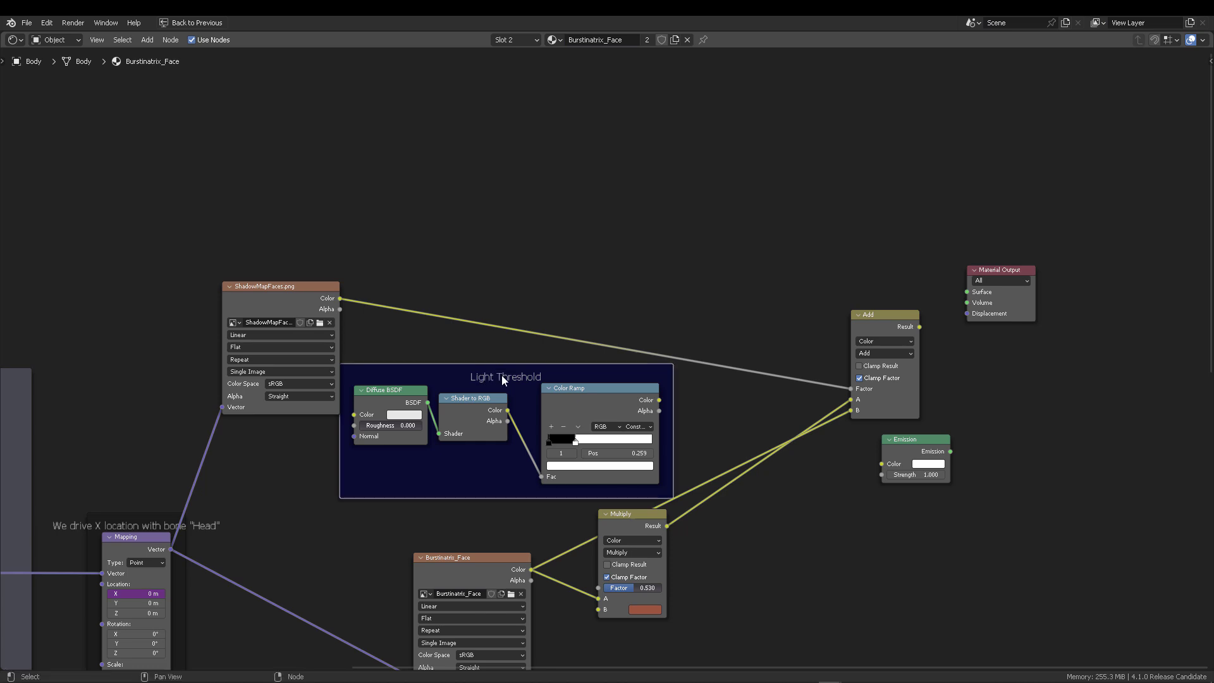
drag(510, 371, 562, 95)
drag(324, 279, 423, 336)
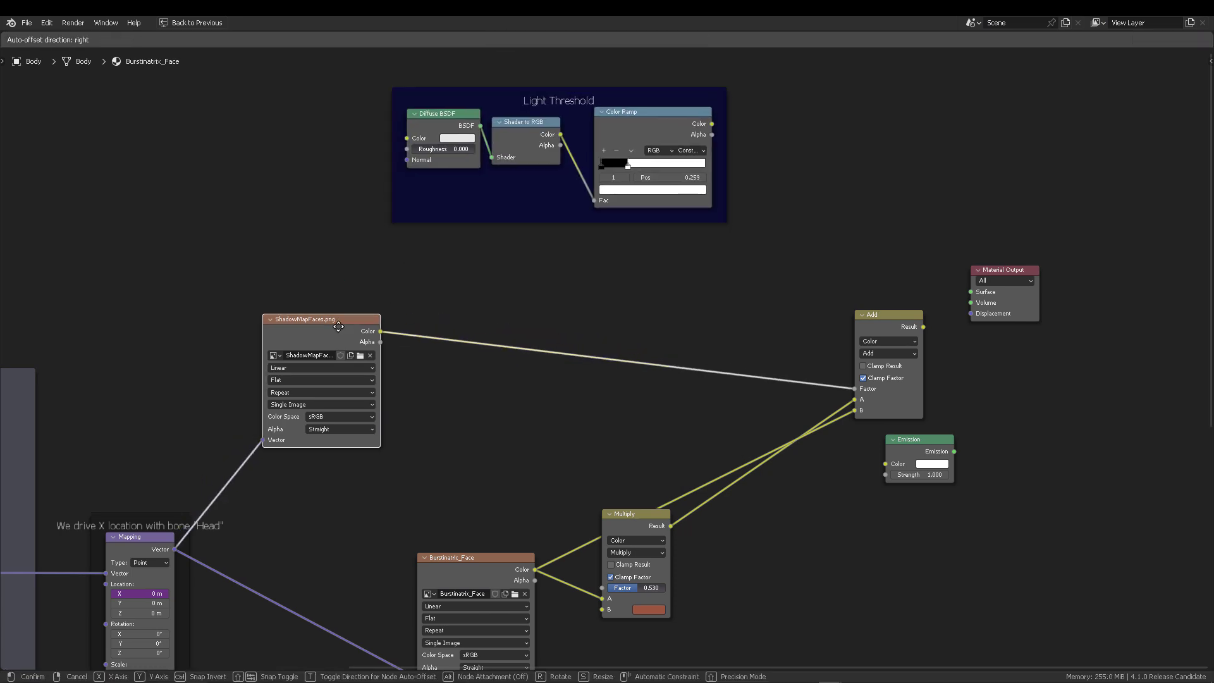
scroll(596, 358, up, 1)
Place the Emission node after the Add node, link Add's Result through Emission to the Material Output's Surface, and restore the layout
middle_drag(936, 310, 648, 249)
drag(647, 248, 450, 298)
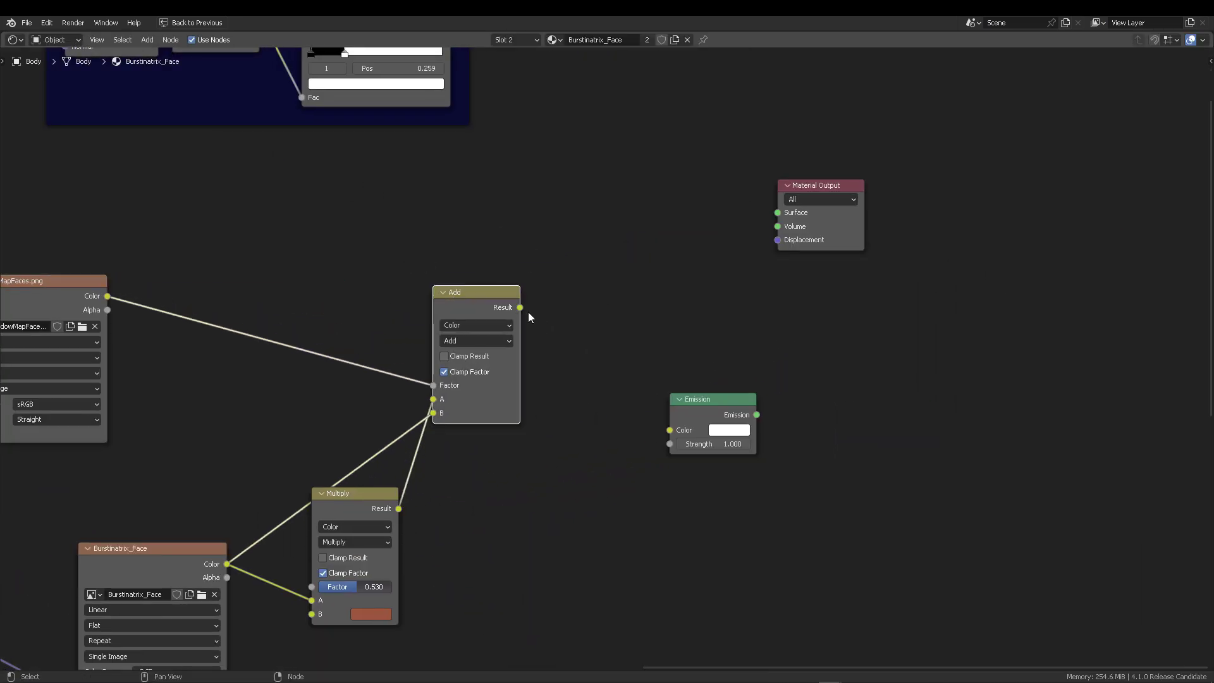
drag(692, 391, 612, 293)
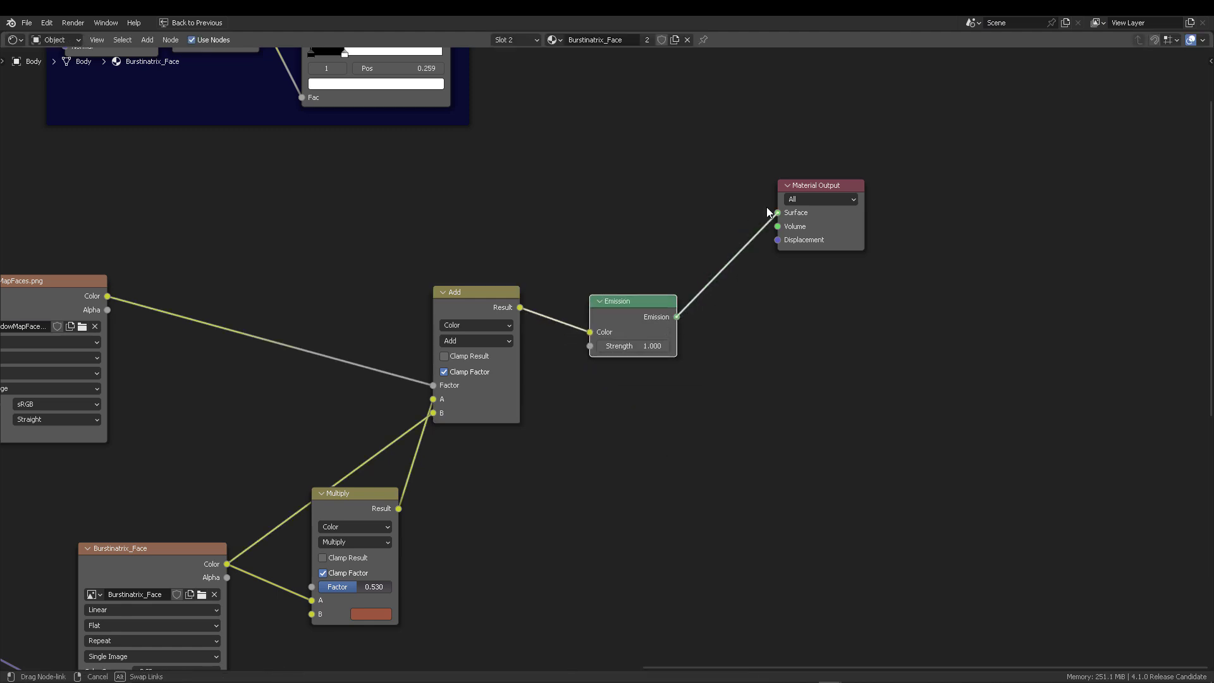
drag(775, 211, 778, 212)
key(Home)
key(ctrl+space)
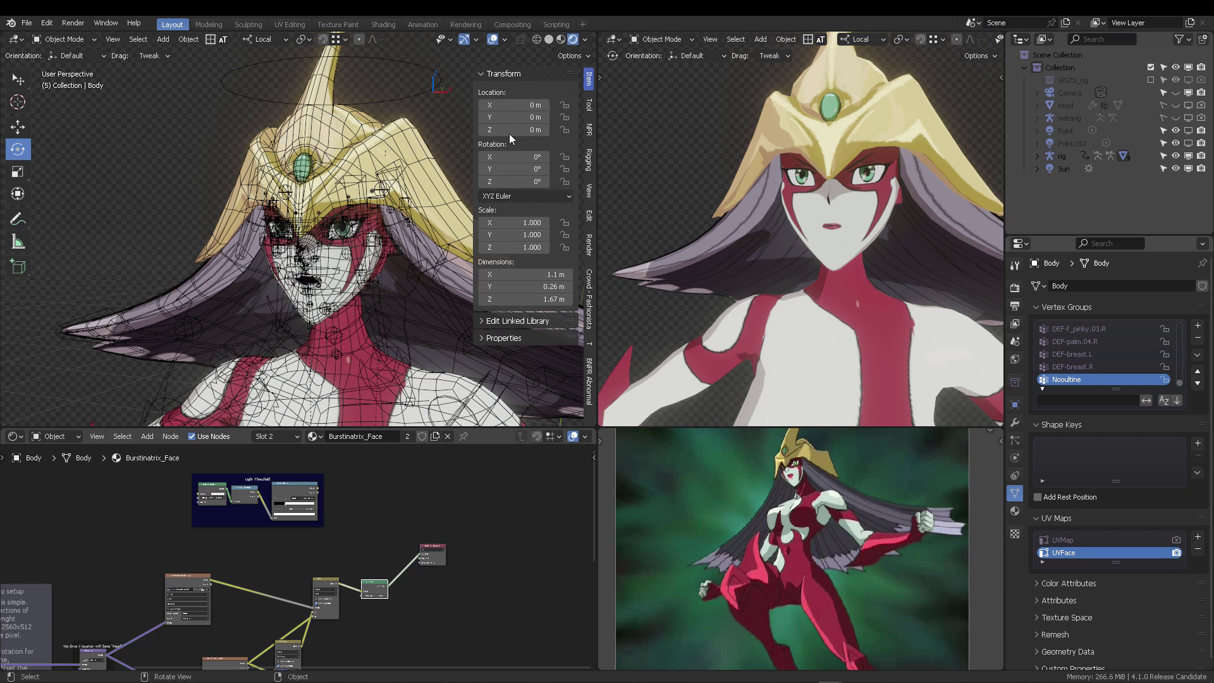
Check the colored face shadow by rotating the head bone about local Y in Pose Mode, and undo the rotations
middle_drag(885, 229, 832, 213)
click(384, 99)
key(ctrl+Tab)
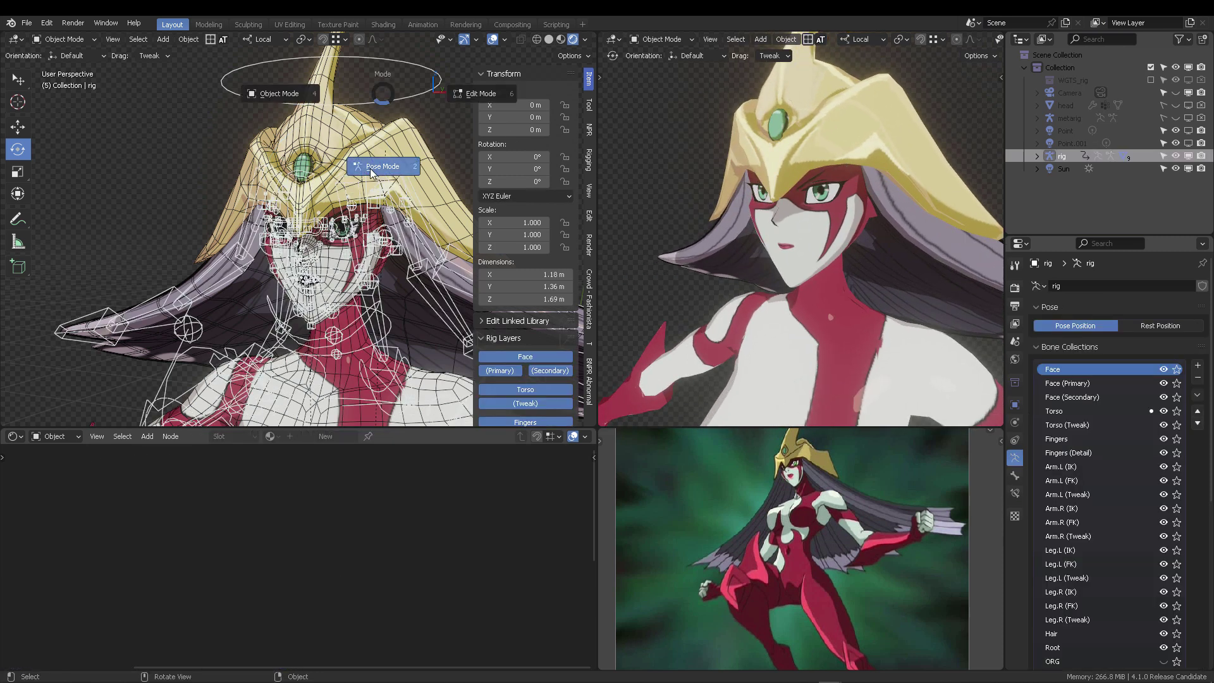
click(371, 166)
drag(357, 307, 377, 294)
drag(310, 317, 373, 295)
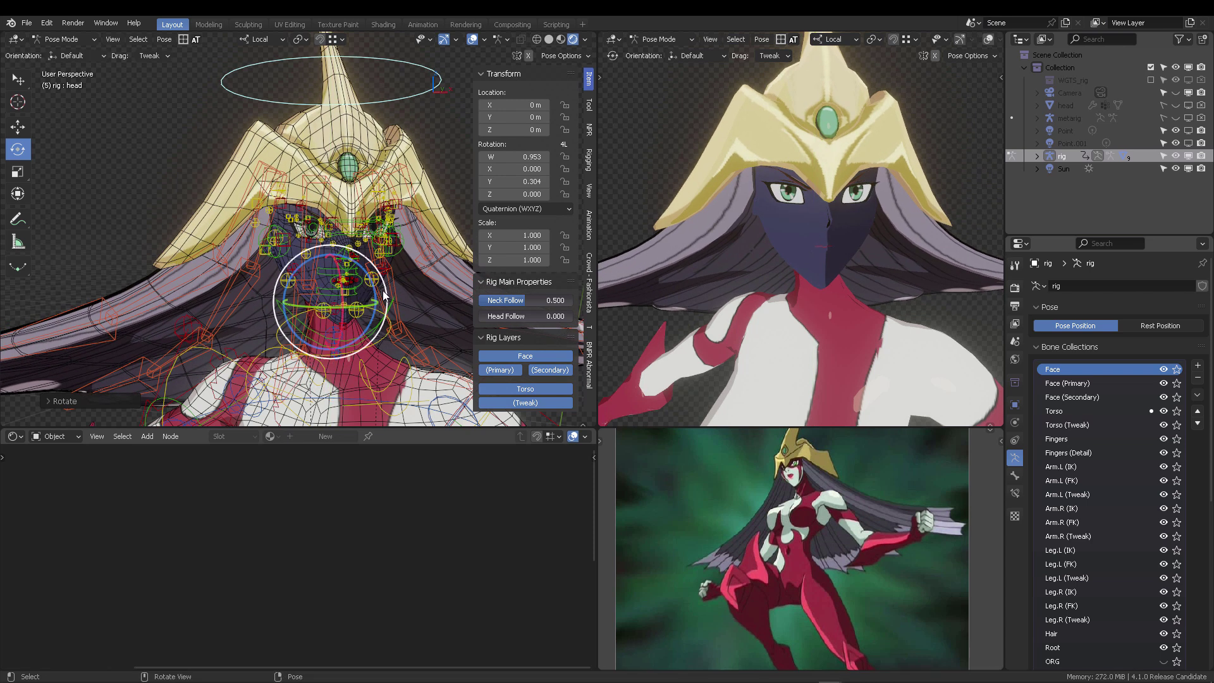
key(ctrl+z)
key(ctrl+z)
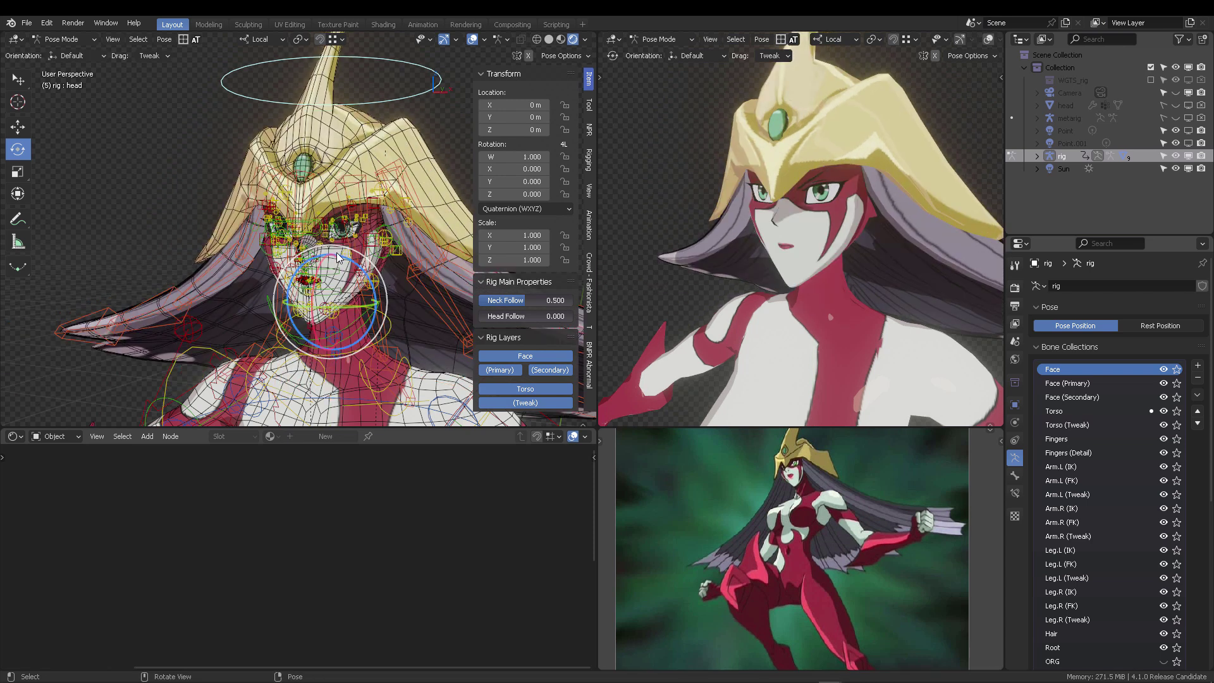
Return to Object Mode, select the Body mesh and load ShadowMapFaces.png again in the shadow map's image texture node
click(390, 248)
click(298, 242)
click(327, 253)
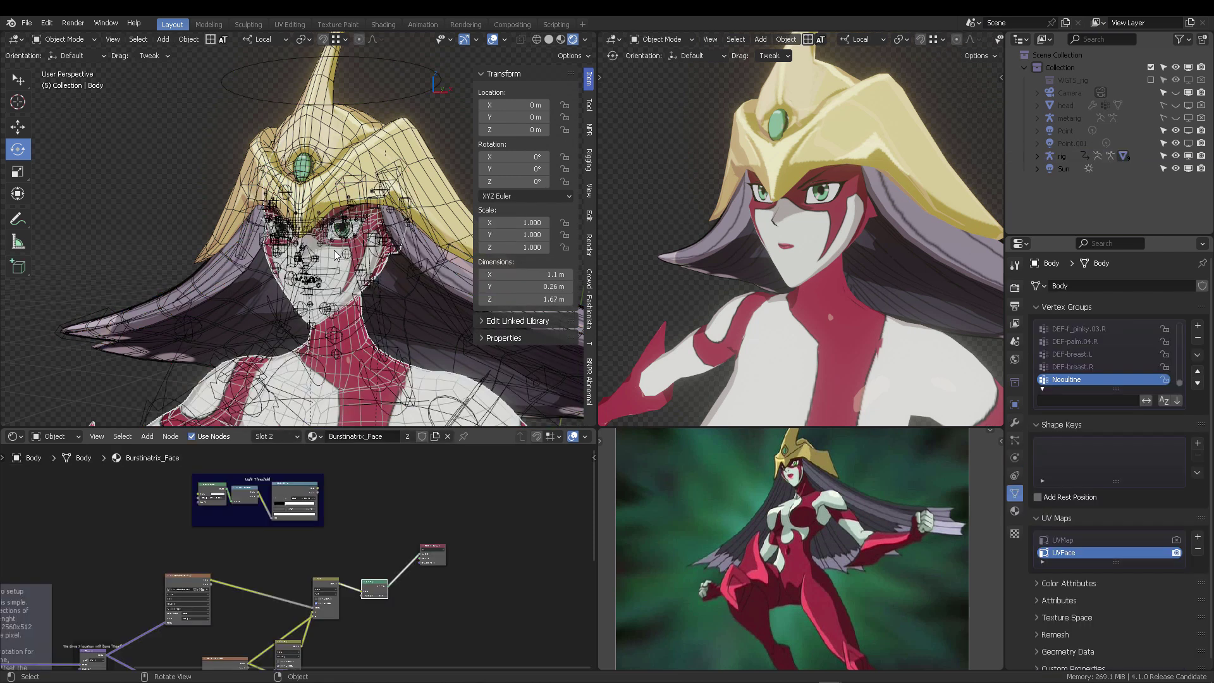
middle_drag(279, 541, 462, 524)
scroll(474, 533, up, 2)
middle_drag(525, 562, 440, 523)
scroll(319, 501, up, 8)
scroll(331, 490, up, 2)
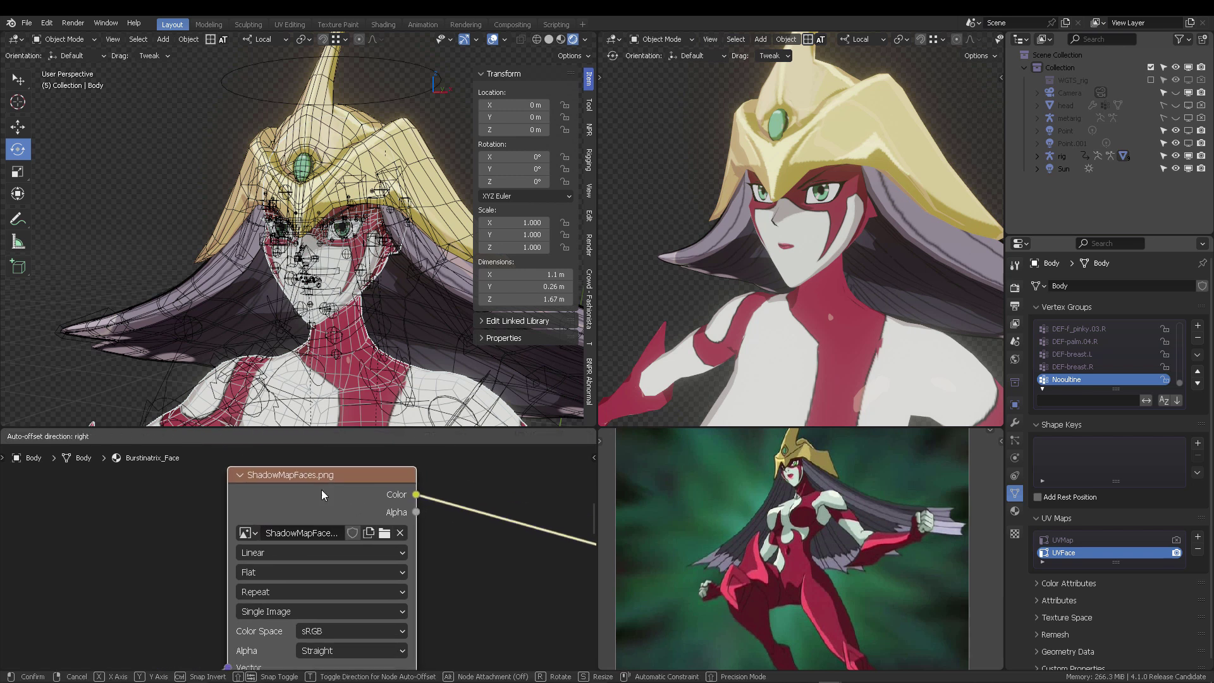
click(381, 533)
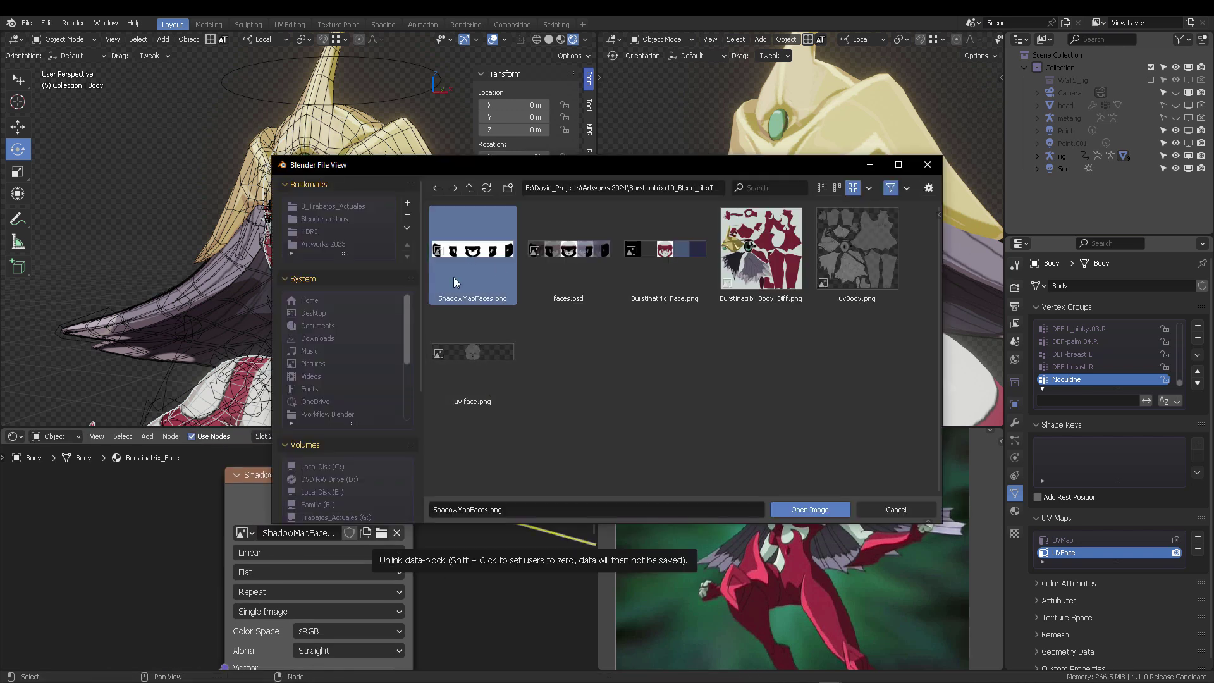
click(803, 510)
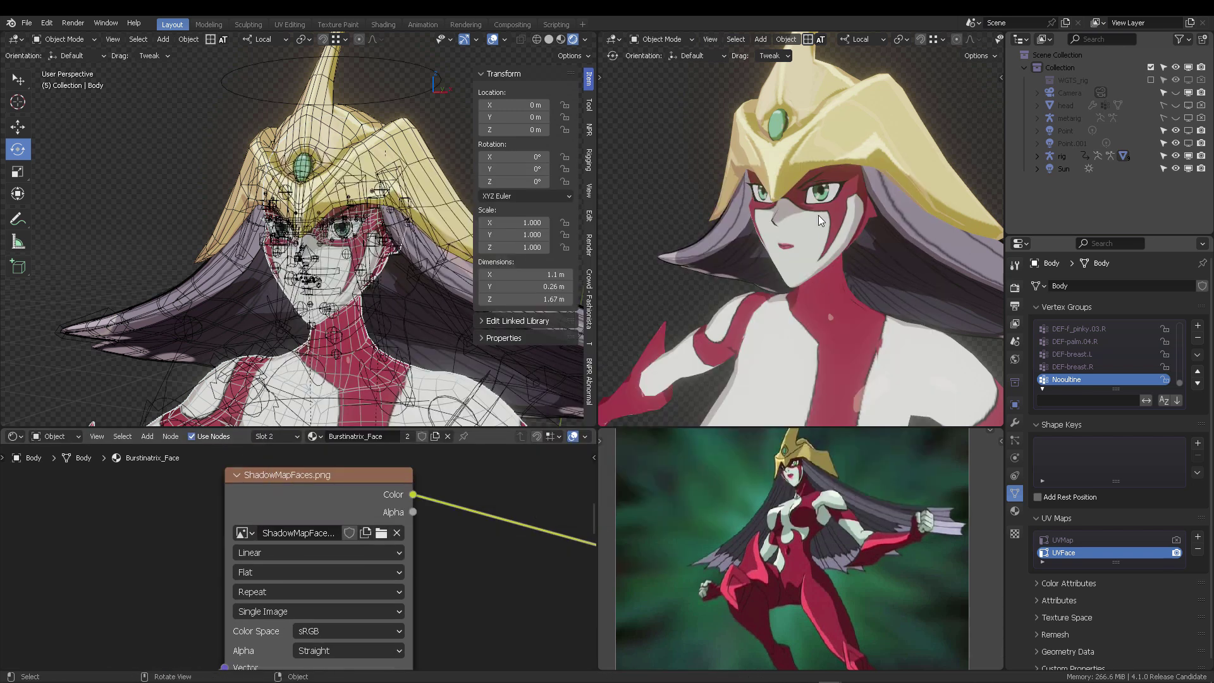
middle_drag(525, 496, 476, 491)
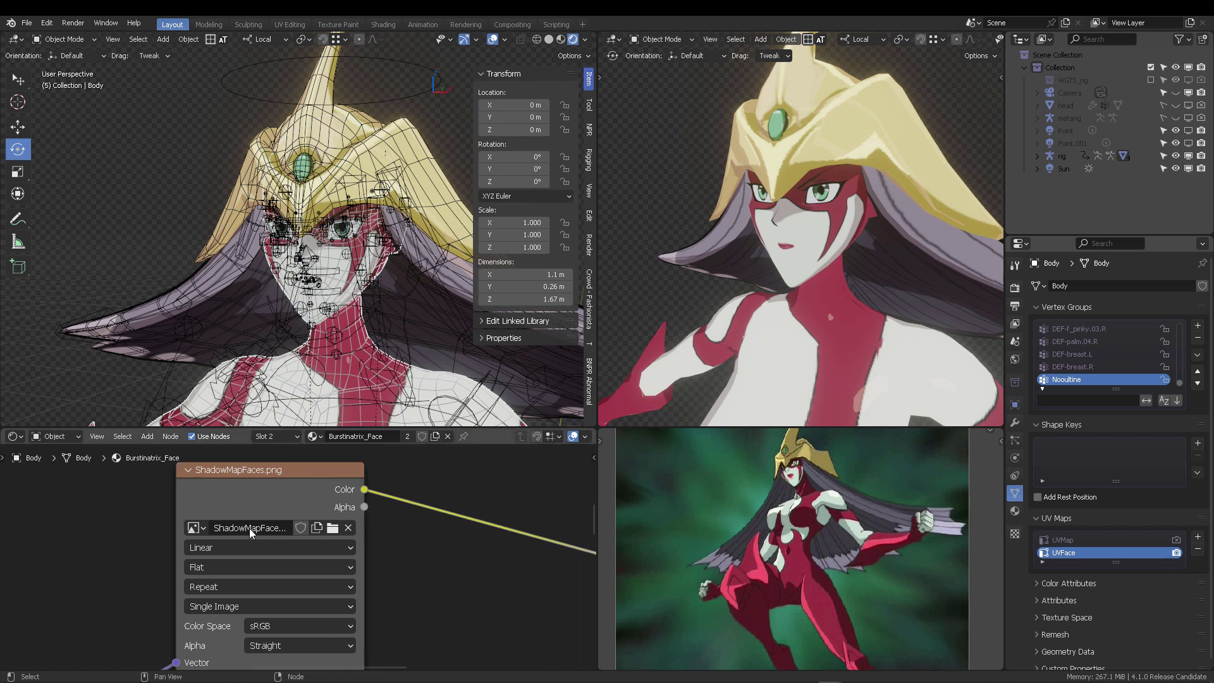
Look through the images available for the ShadowMapFaces.png image texture node
drag(266, 509, 256, 523)
scroll(442, 499, down, 2)
middle_drag(445, 499, 434, 499)
click(201, 544)
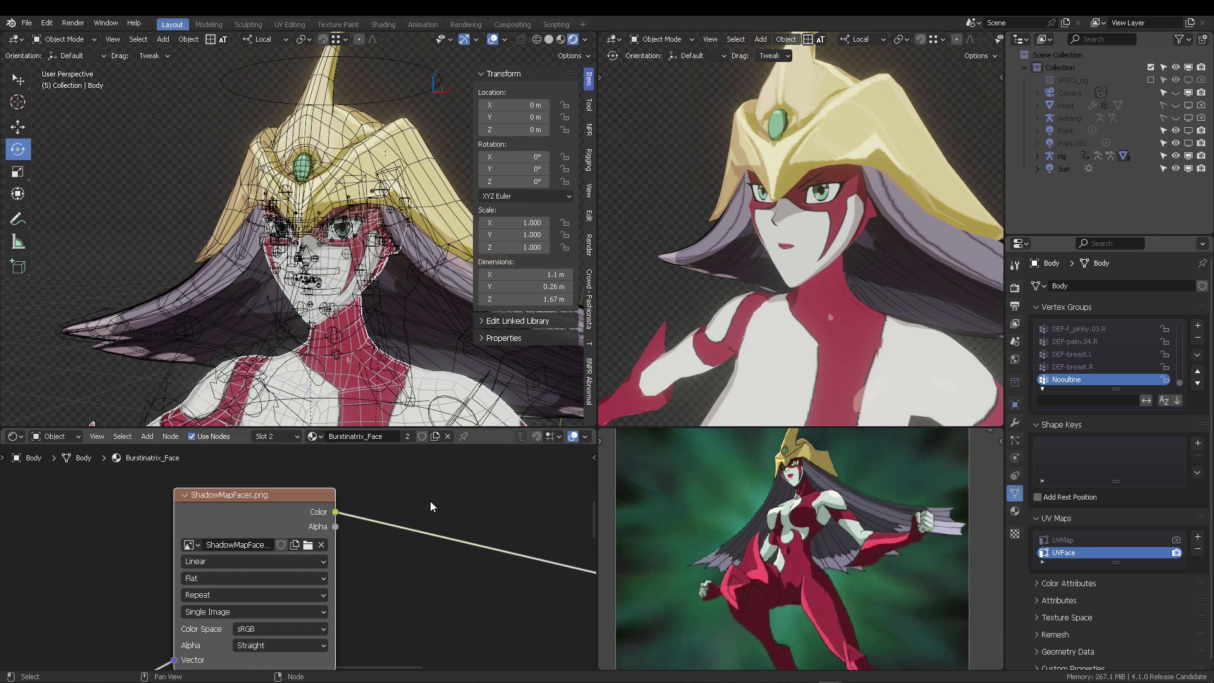
scroll(427, 503, up, 4)
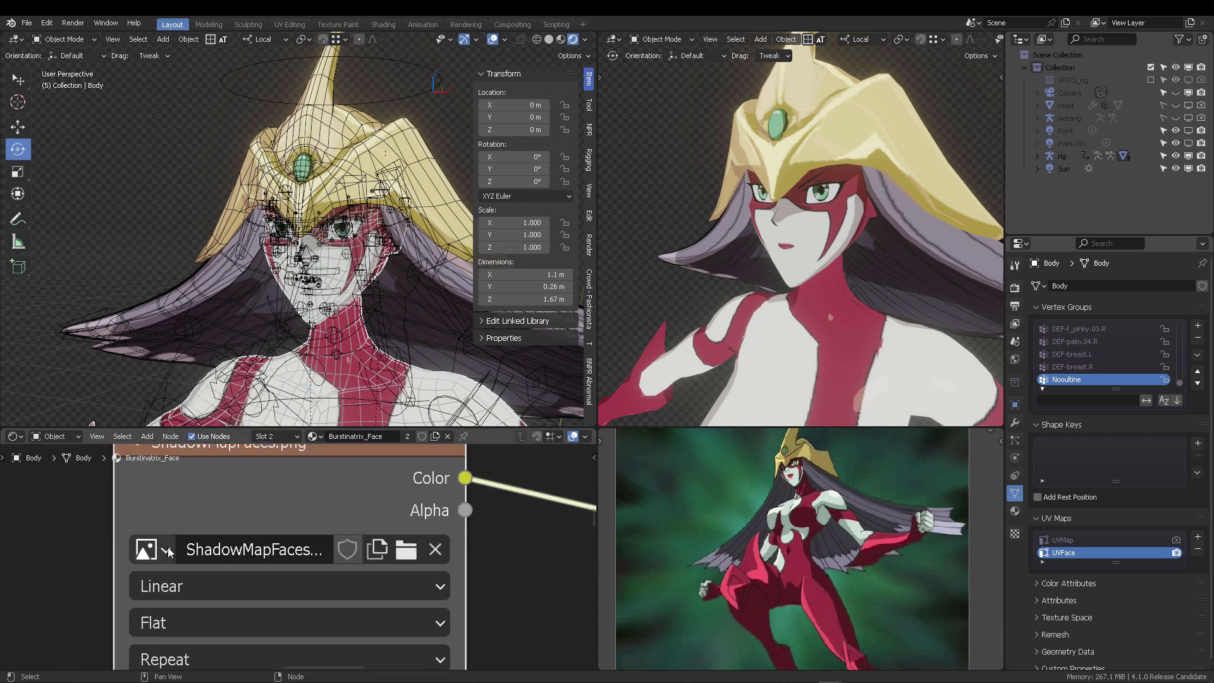
click(167, 552)
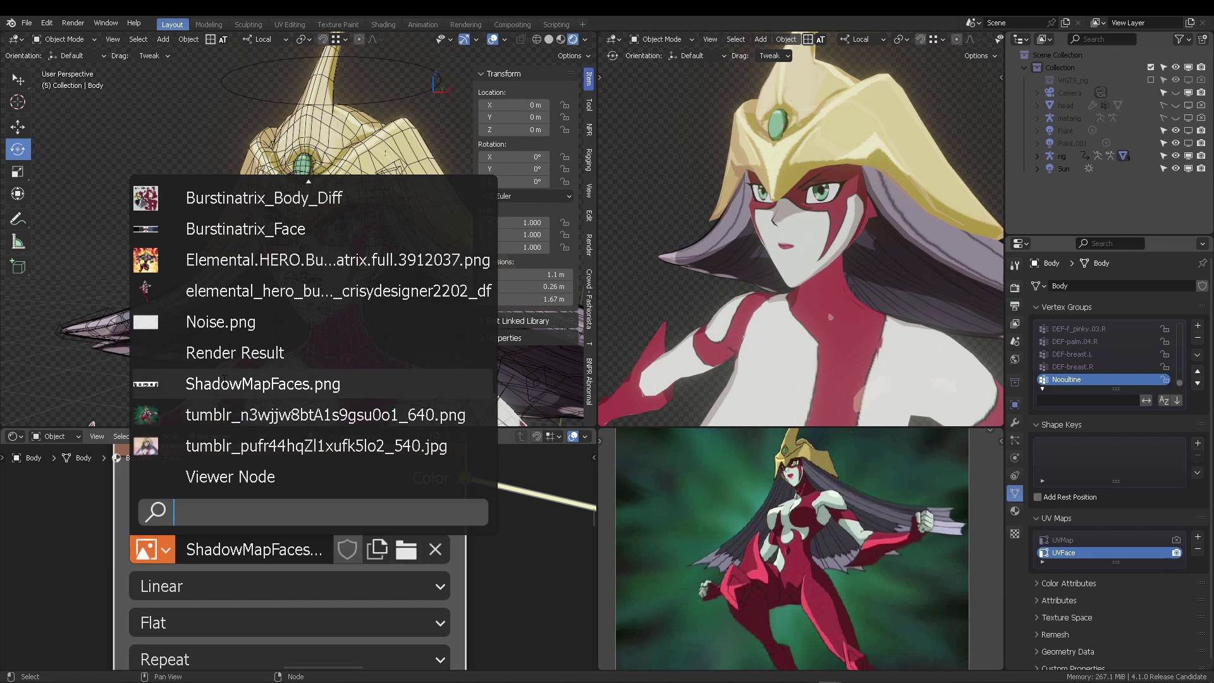
scroll(478, 532, down, 4)
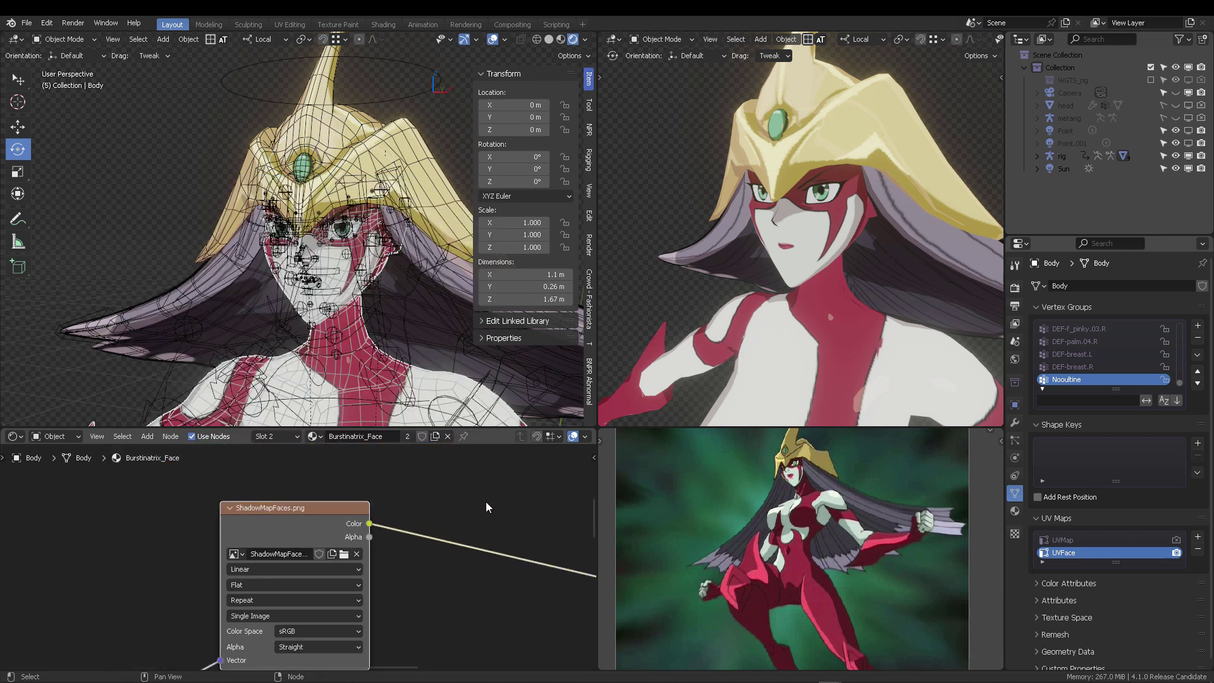
Try rotating a face bone of the rig in Pose Mode, undo the rotations and reselect the Body mesh in Object Mode
click(393, 100)
key(ctrl+Tab)
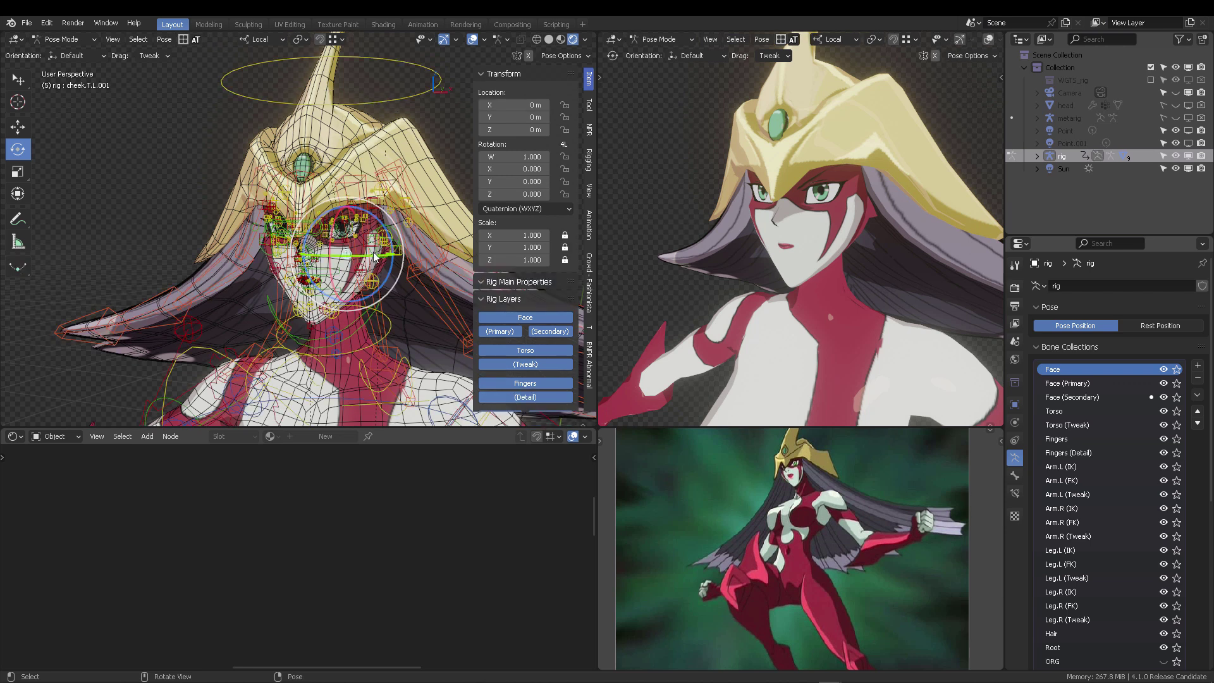
middle_drag(375, 249, 366, 267)
drag(366, 273, 404, 252)
key(ctrl+z)
key(ctrl+z)
drag(365, 310, 365, 282)
right_click(364, 282)
middle_drag(365, 282, 405, 271)
click(403, 254)
click(333, 288)
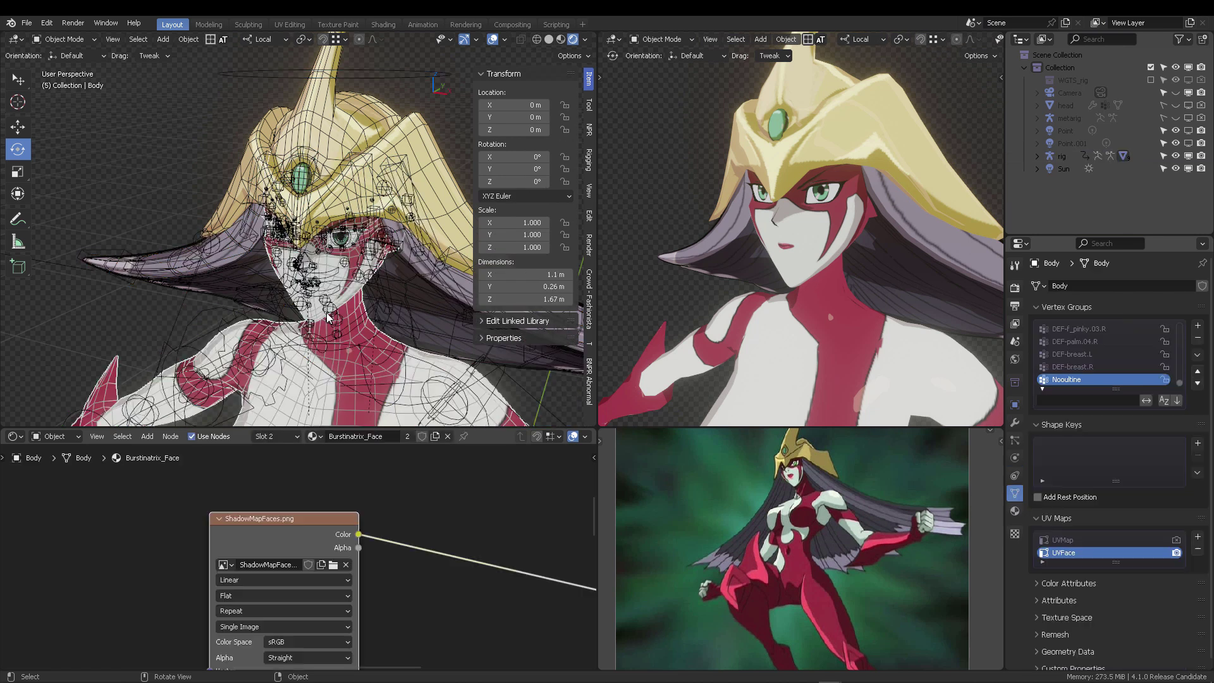
Maximize the Shader Editor and move the Burstinatrix_Face texture node closer to the Mapping node
middle_drag(436, 602, 403, 495)
scroll(419, 556, down, 5)
key(ctrl+space)
middle_drag(408, 481, 580, 321)
scroll(587, 302, down, 5)
drag(592, 409, 496, 405)
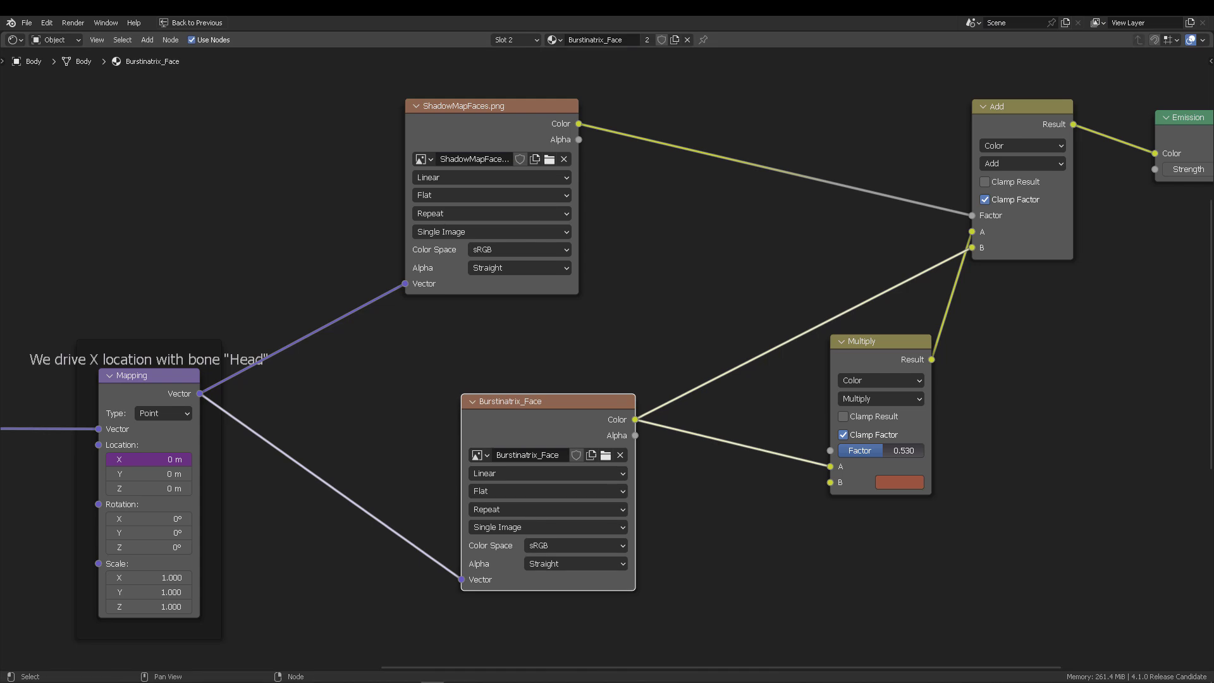
Switch to Photoshop and save faces.psd in the Textures folder as a new PSD named Shadow map faces
drag(662, 682, 609, 99)
double_click(609, 99)
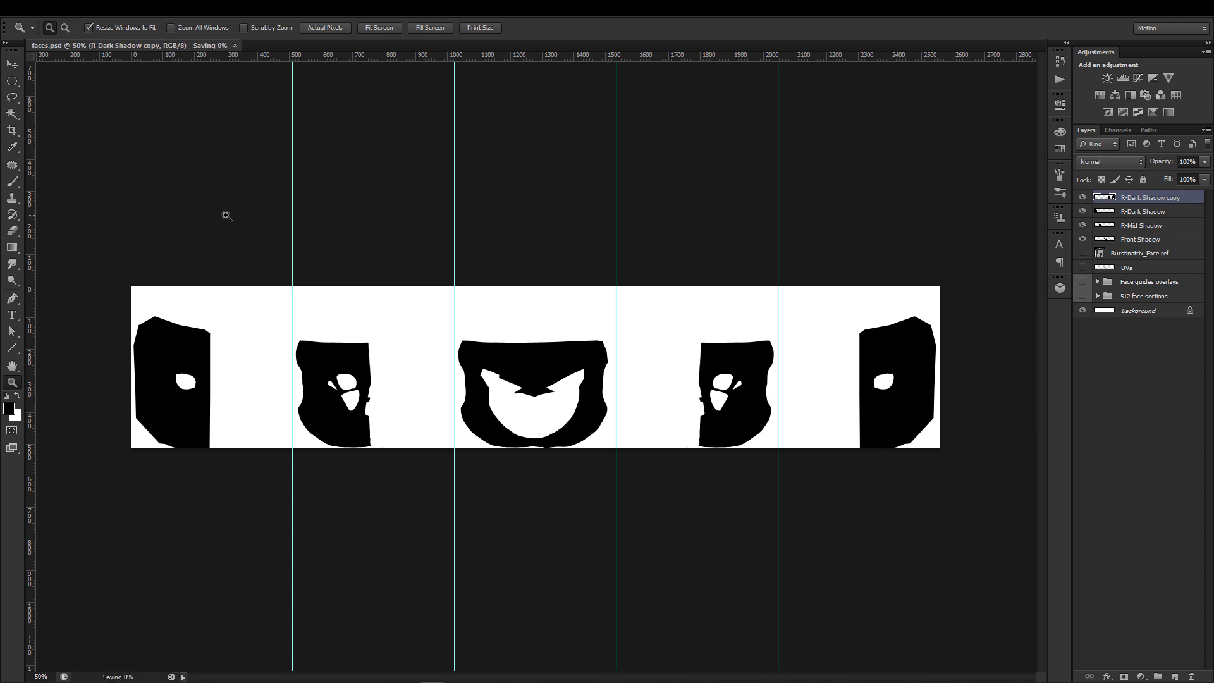
key(ctrl+shift+s)
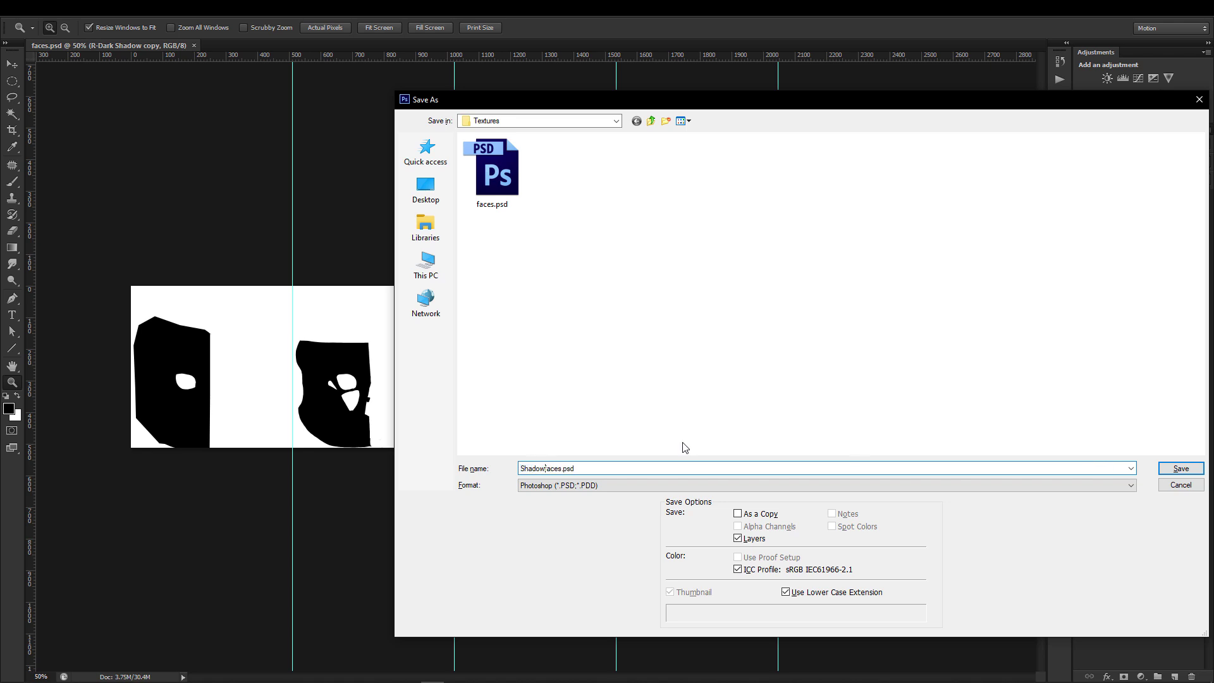
key(Return)
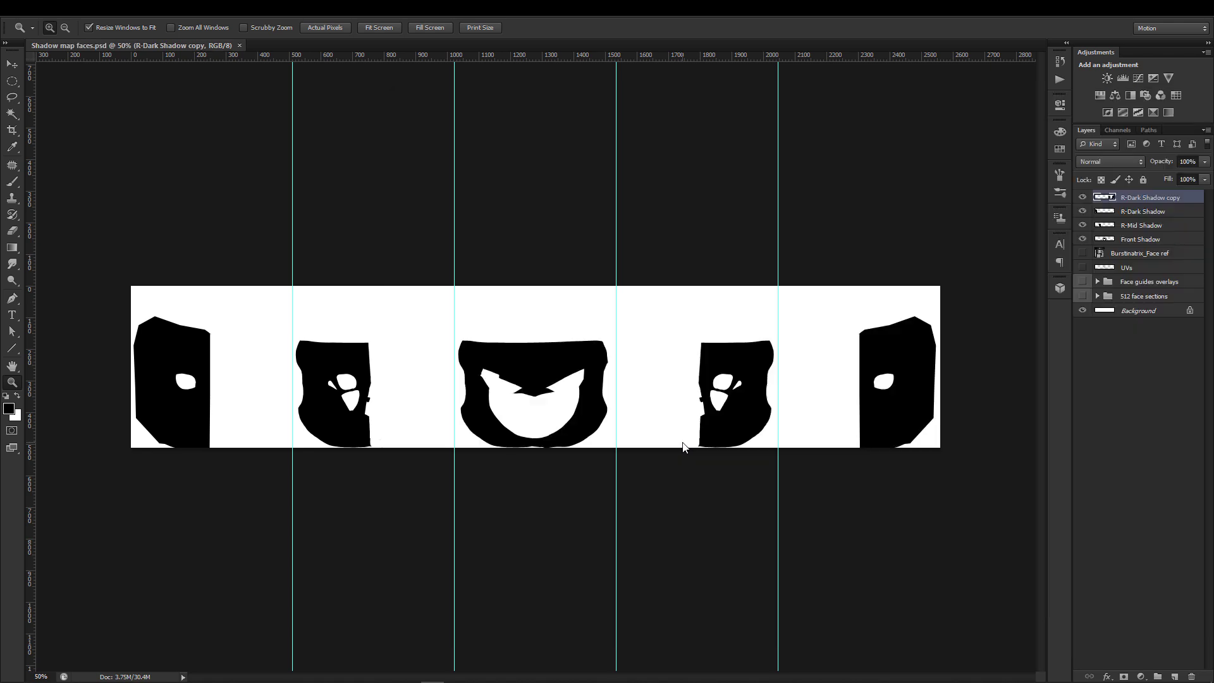
Close the shadow map document and open Burstinatrix_Face.png from the Textures folder
click(239, 45)
click(33, 7)
click(44, 33)
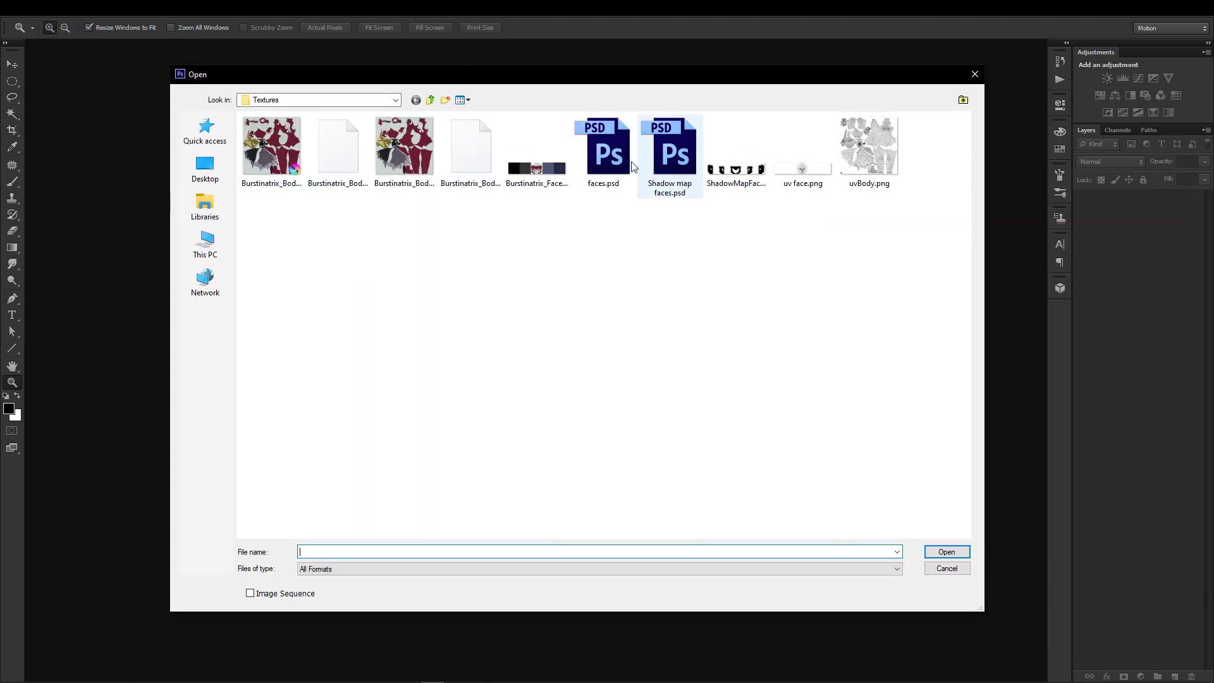
click(522, 176)
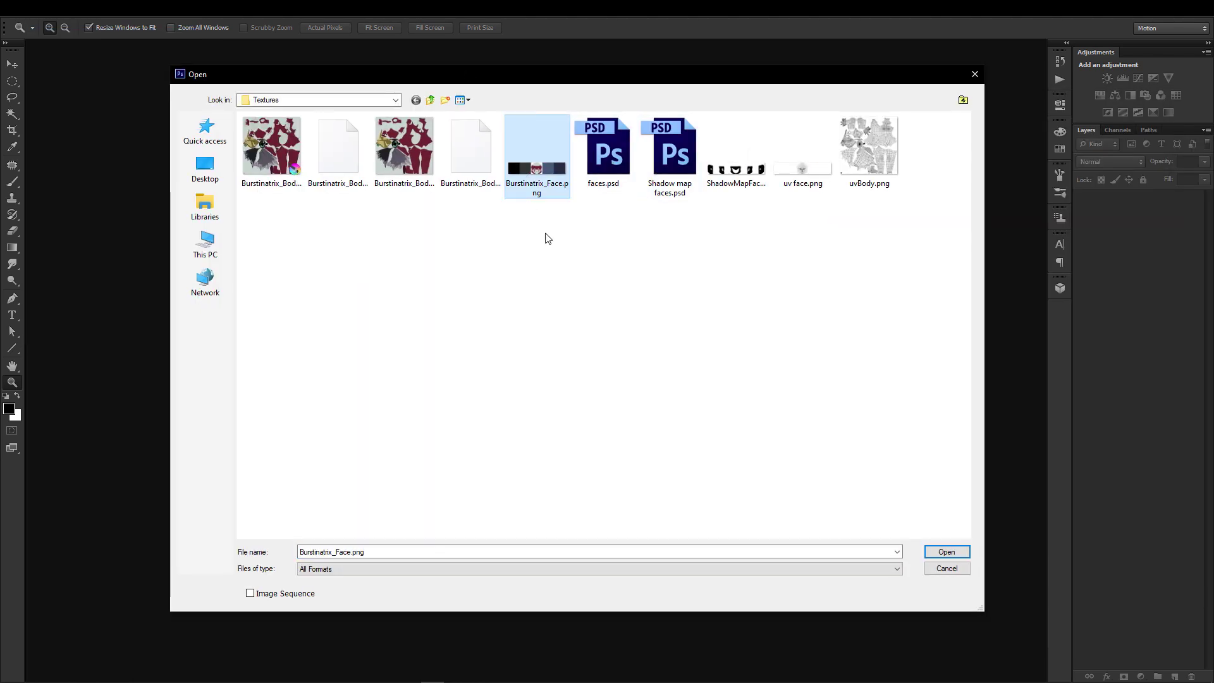
click(939, 553)
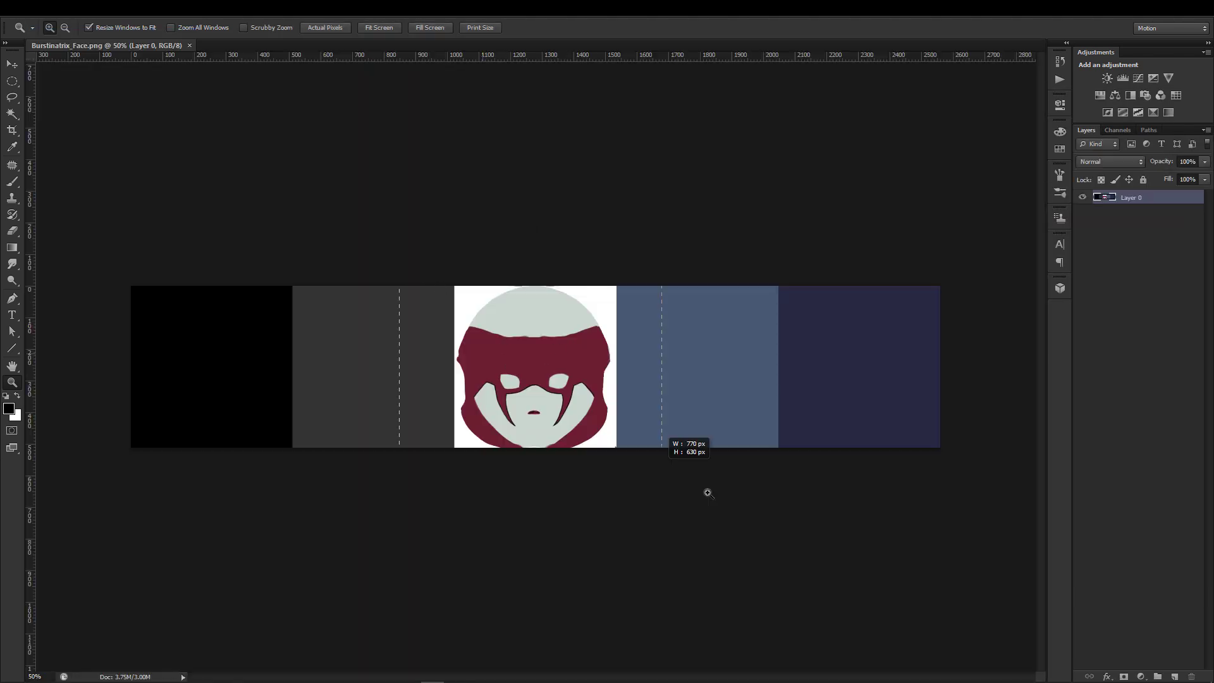
Select the central face section of the Burstinatrix_Face texture with the Rectangular Marquee tool
drag(710, 496, 710, 496)
alt+click(565, 330)
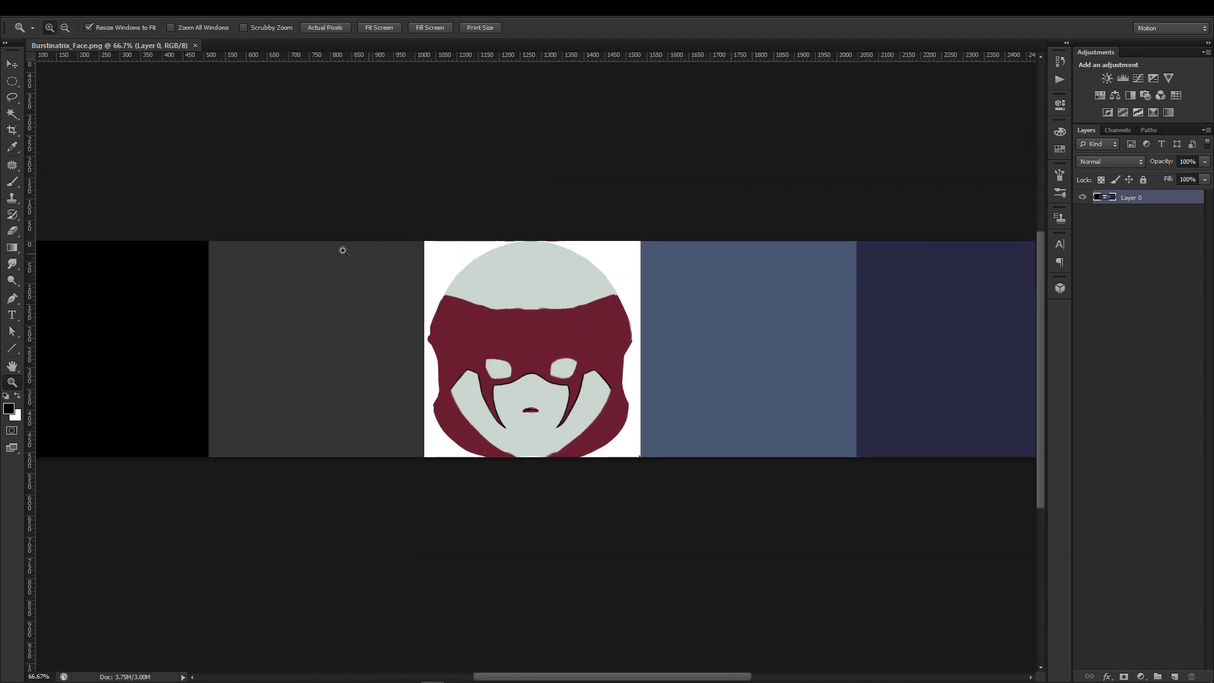
drag(454, 204, 510, 188)
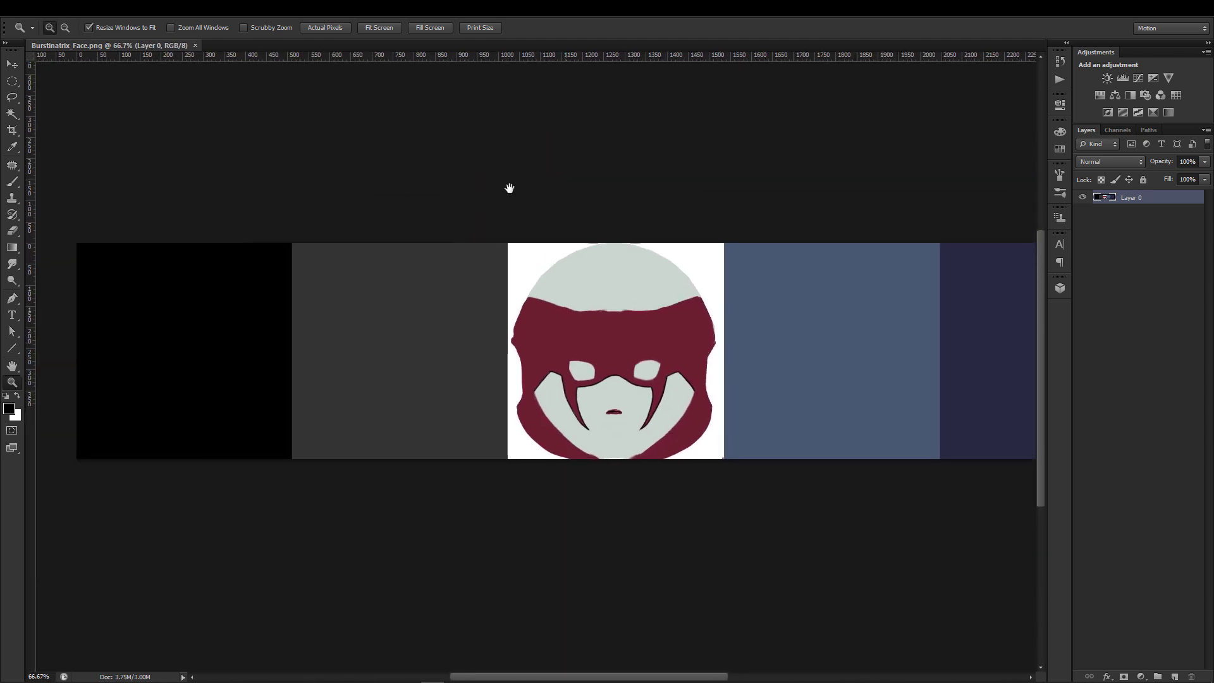
right_click(12, 81)
click(76, 79)
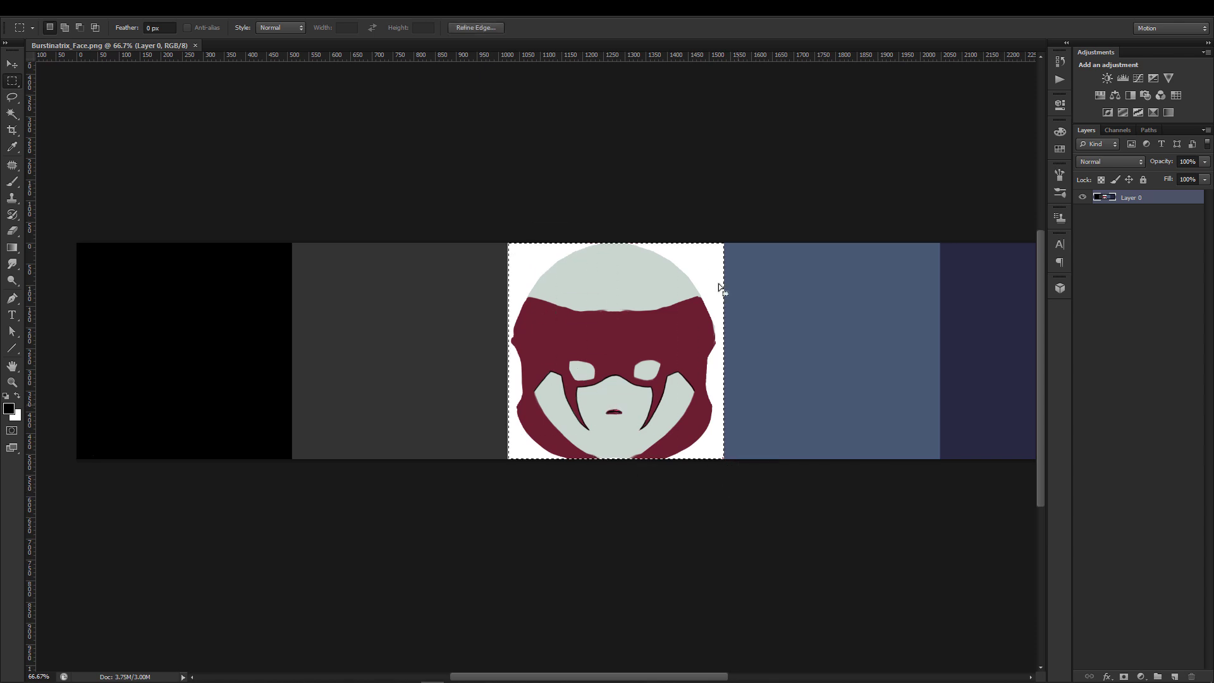
Switch back to Blender and nudge the Burstinatrix_Face texture node slightly closer to the framed Mapping node
key(alt+Tab)
click(431, 304)
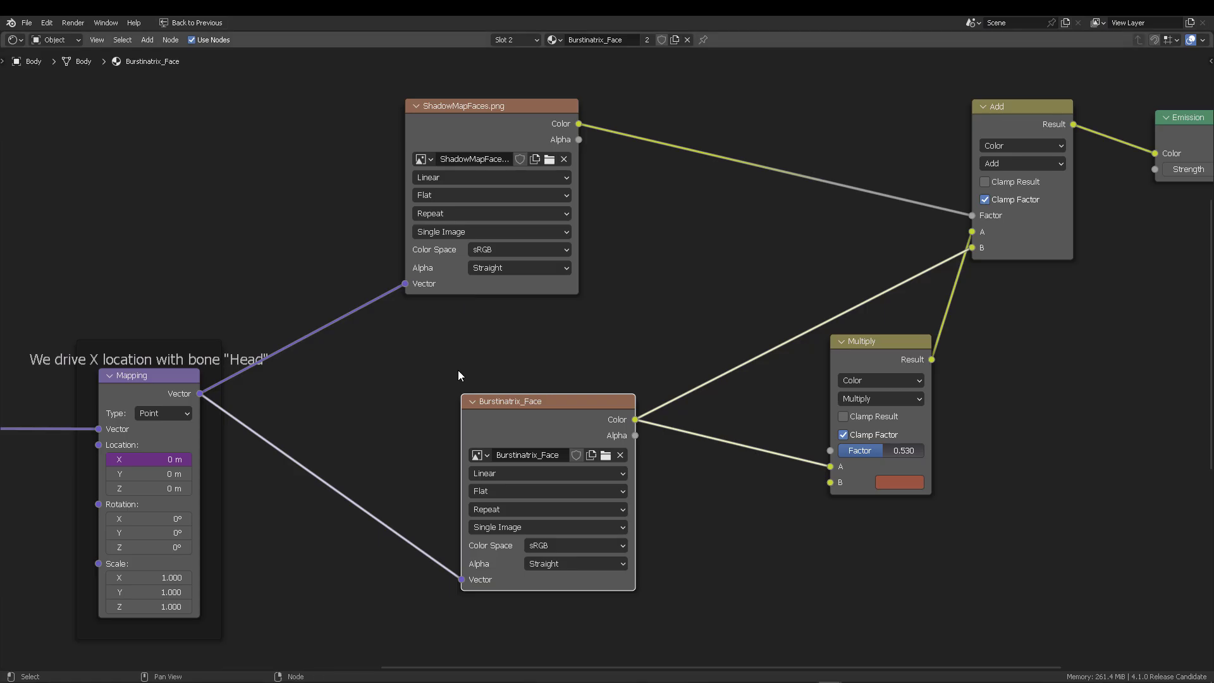
middle_drag(355, 396, 499, 299)
drag(652, 306, 621, 320)
middle_drag(778, 262, 569, 320)
drag(479, 378, 489, 375)
middle_drag(321, 337, 425, 328)
middle_drag(499, 316, 712, 296)
click(547, 272)
middle_drag(722, 461, 736, 344)
Add a second Mapping node and place it below the framed Mapping node
click(747, 393)
key(shift+a)
text(mappin)
key(Return)
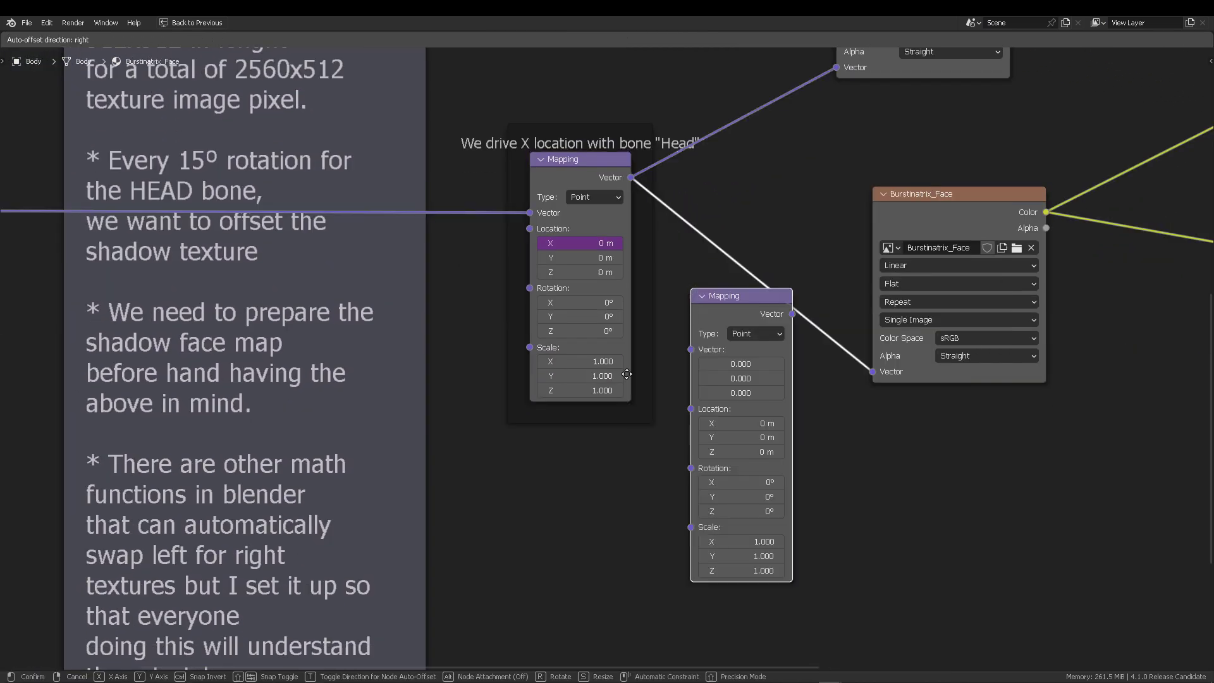
click(510, 442)
scroll(753, 420, down, 1)
middle_drag(752, 421, 939, 389)
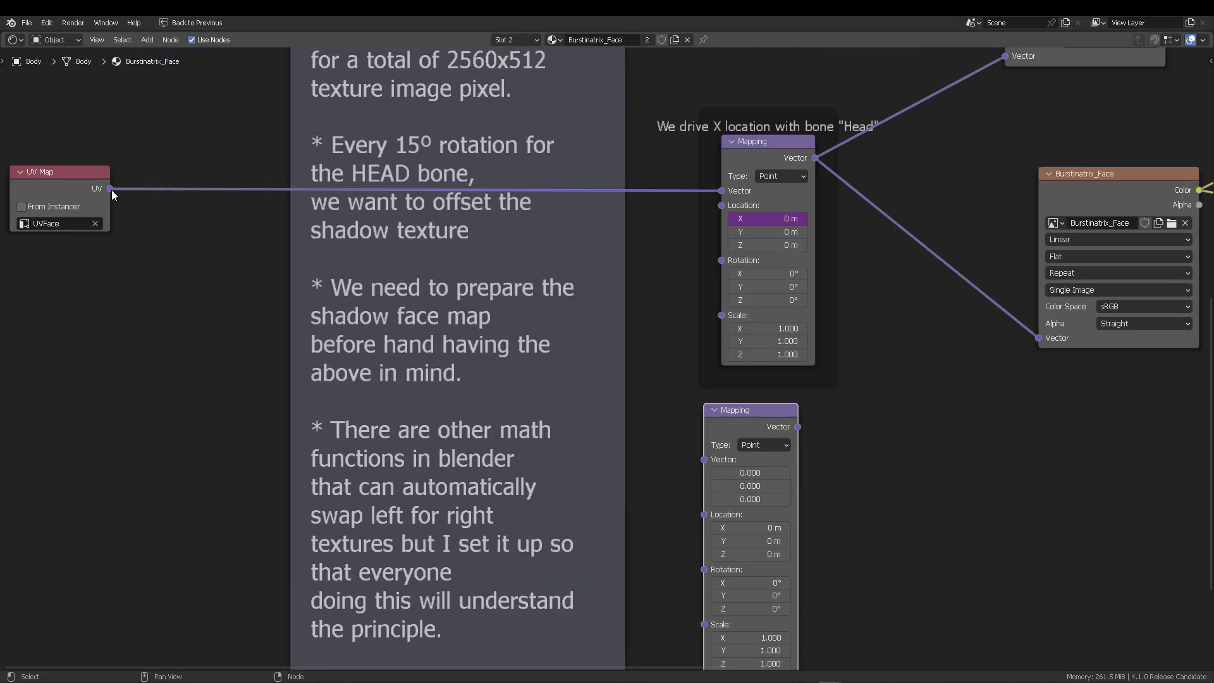
Link UV Map's UV through the new Mapping node into Burstinatrix_Face's Vector input, and restore the layout
drag(687, 462, 704, 460)
middle_drag(805, 426, 467, 463)
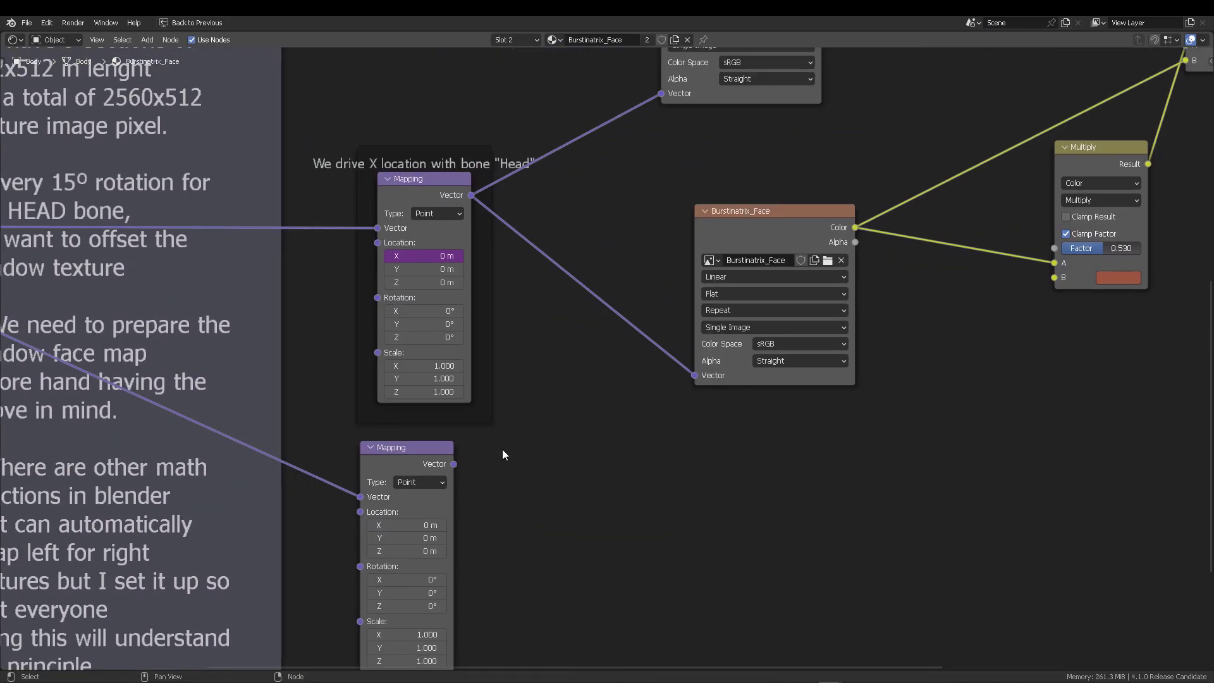
scroll(662, 273, down, 2)
key(ctrl+space)
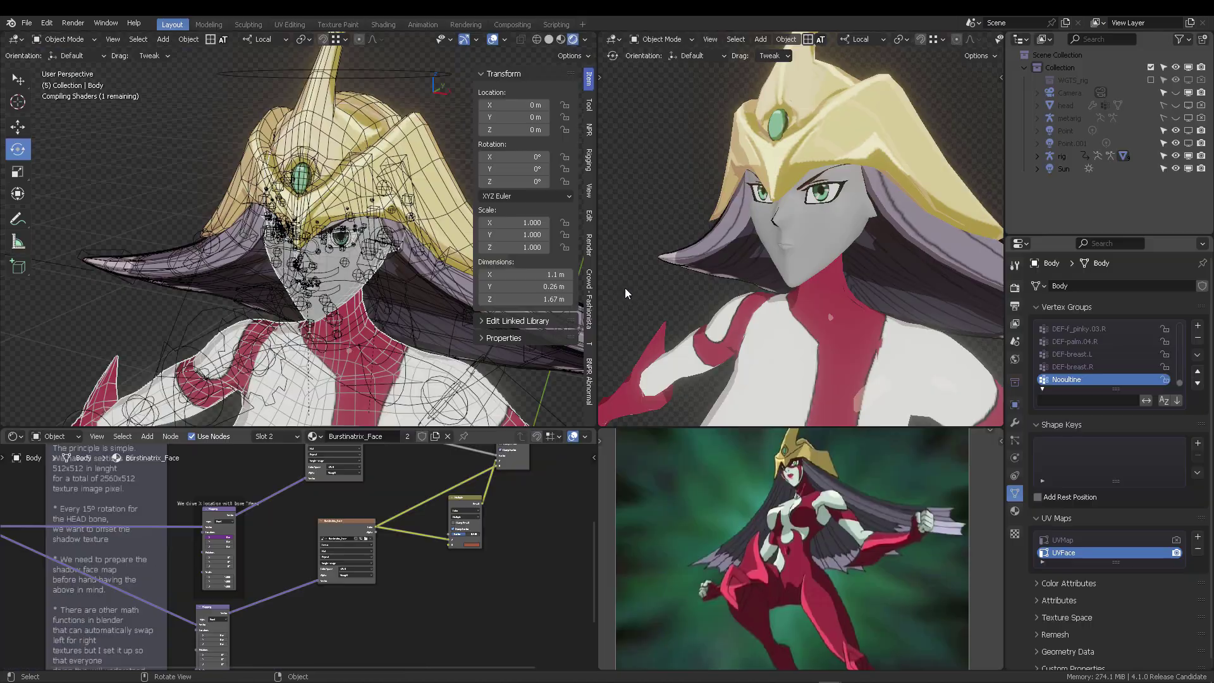
Check the face texture and shadow by freely rotating the rig's head bone in Pose Mode
click(390, 71)
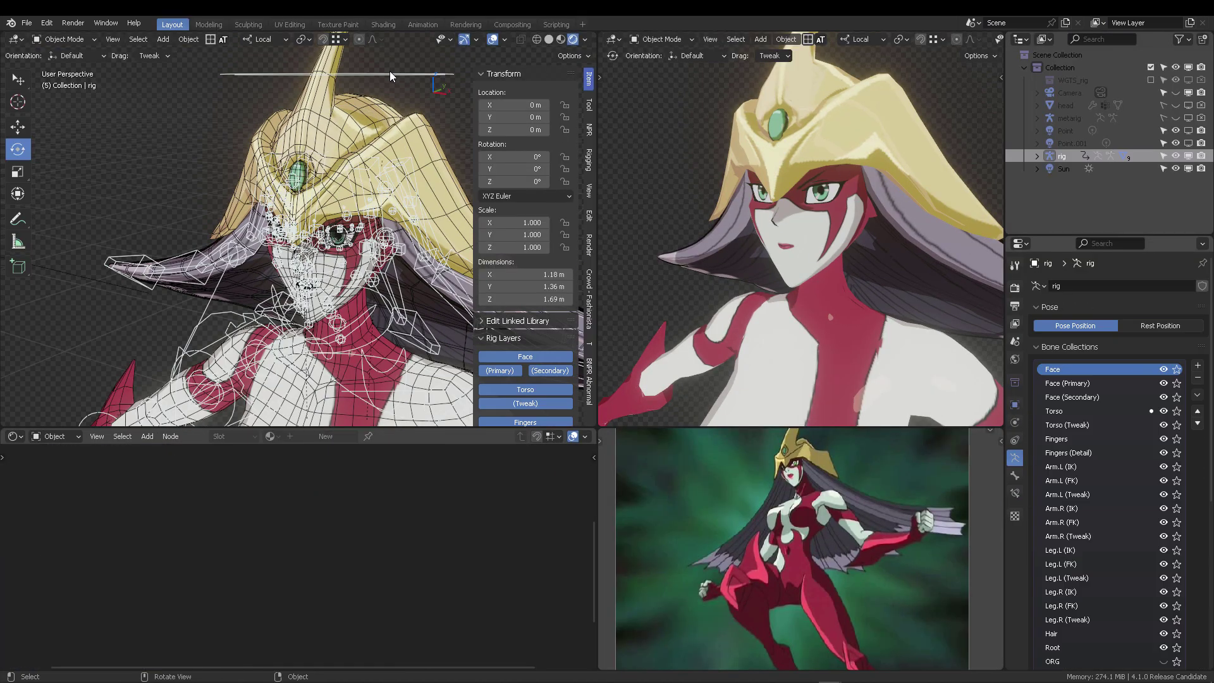
middle_drag(377, 74, 357, 266)
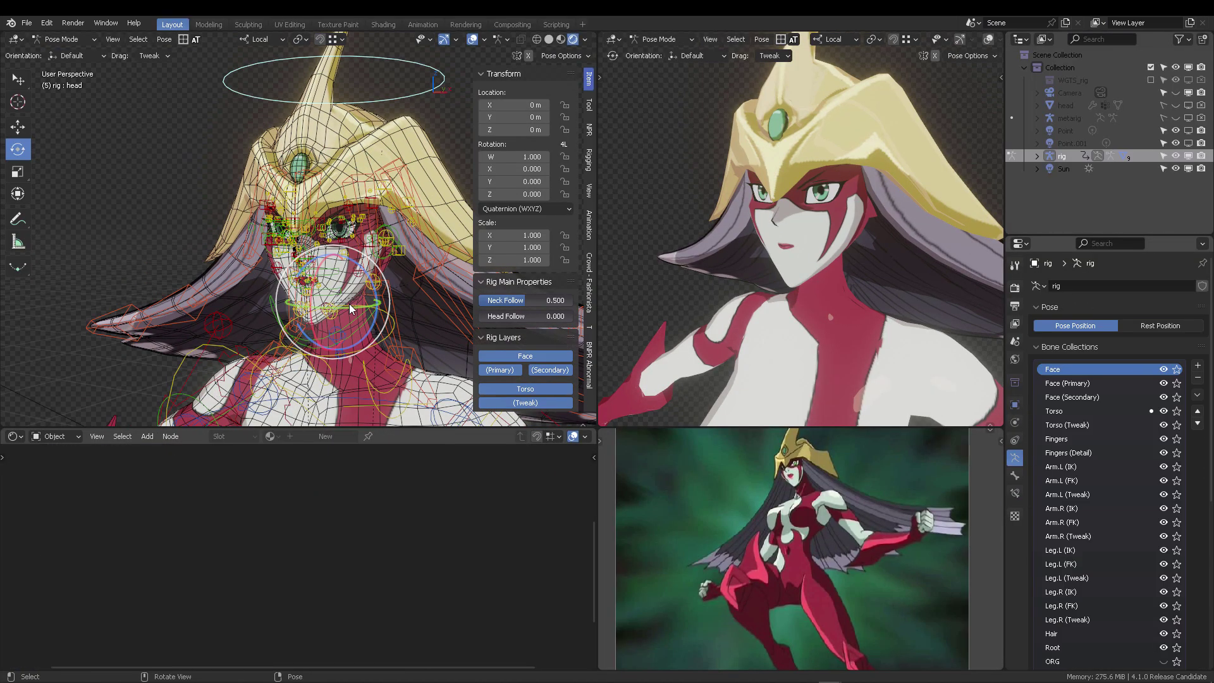
mouse_move(349, 304)
mouse_down()
mouse_move(371, 302)
mouse_move(299, 305)
mouse_move(386, 321)
mouse_move(355, 317)
mouse_move(412, 306)
mouse_move(360, 302)
mouse_move(418, 312)
mouse_move(336, 324)
mouse_up()
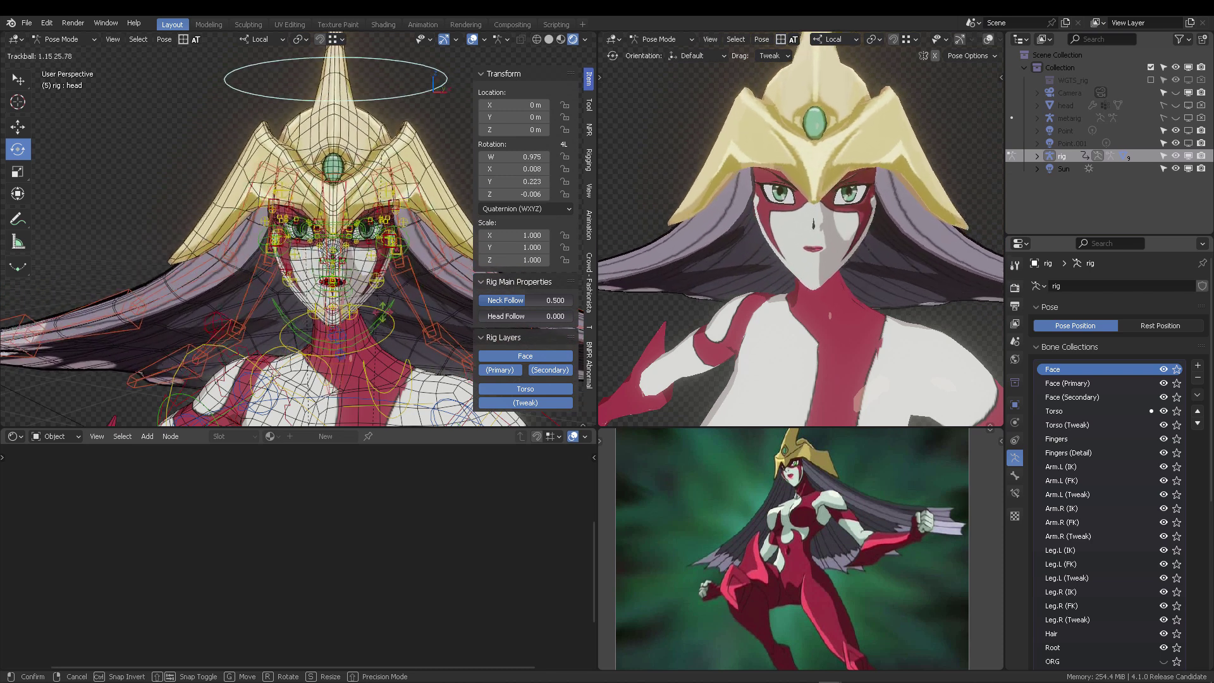
click(378, 310)
Clear the head bone's rotation and save the file with no bones selected
key(alt+r)
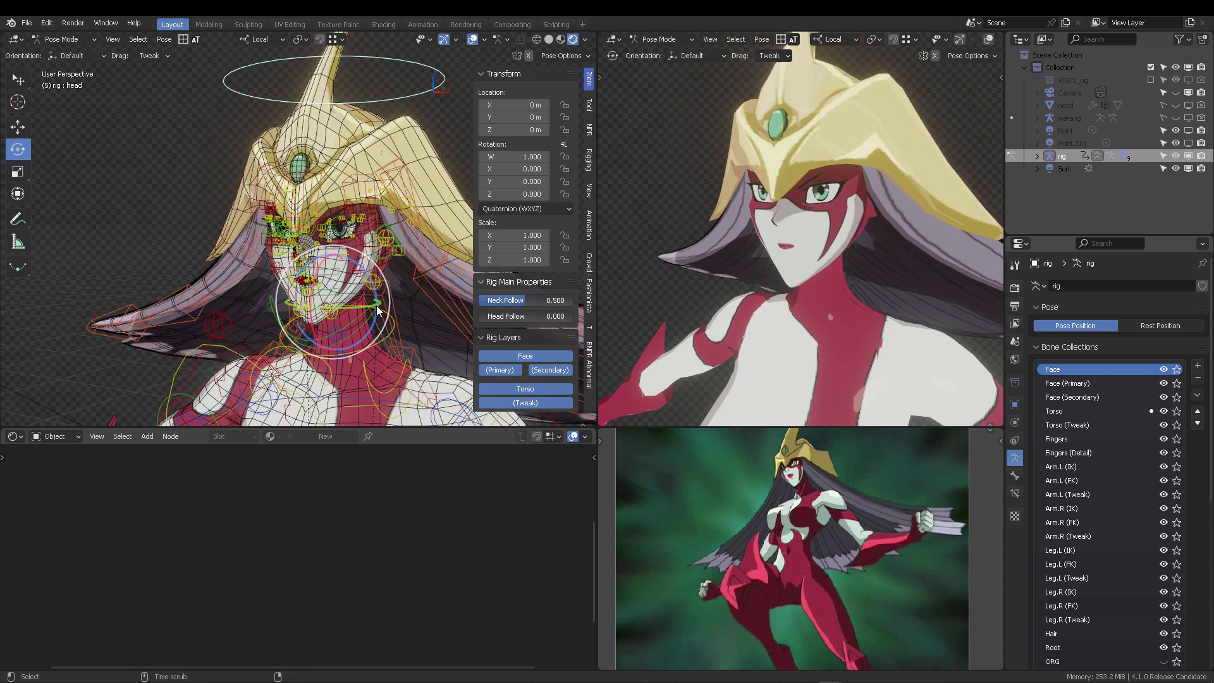
key(alt+a)
key(ctrl+s)
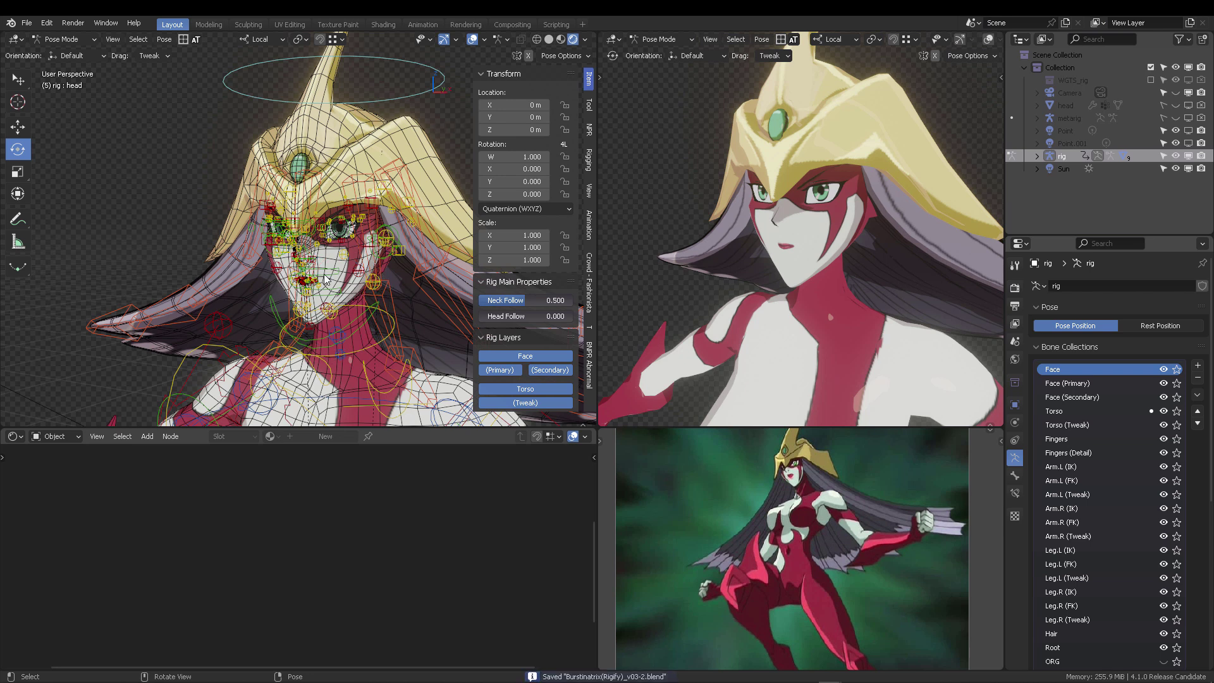
Enlarge the 3D viewports to show the whole character, and change the empty Shader Editor into an Asset Browser
scroll(310, 282, down, 8)
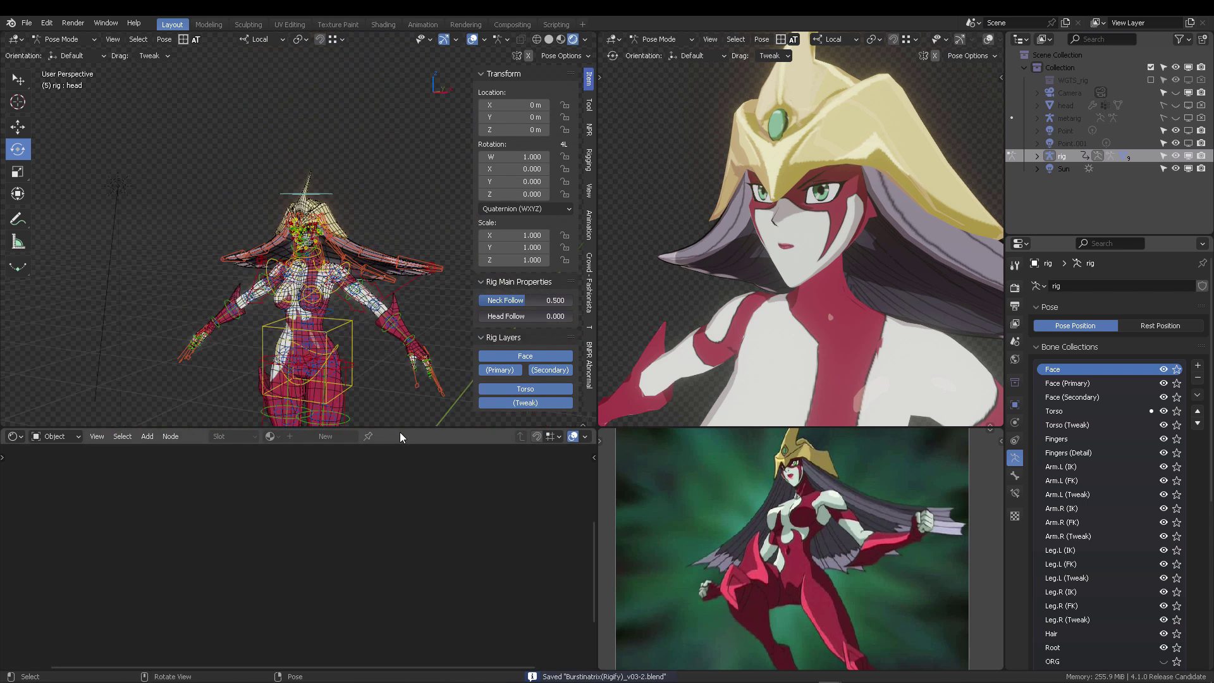
drag(401, 429, 401, 526)
shift+middle_drag(352, 422, 358, 252)
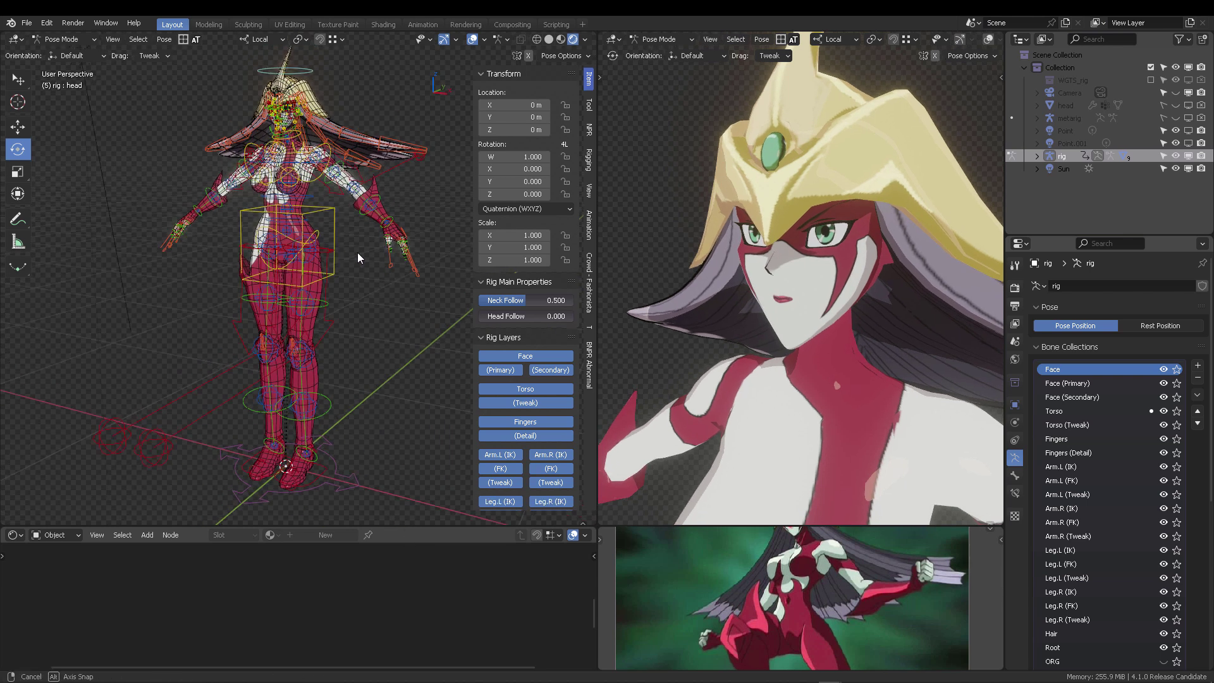
click(16, 535)
click(14, 537)
click(14, 536)
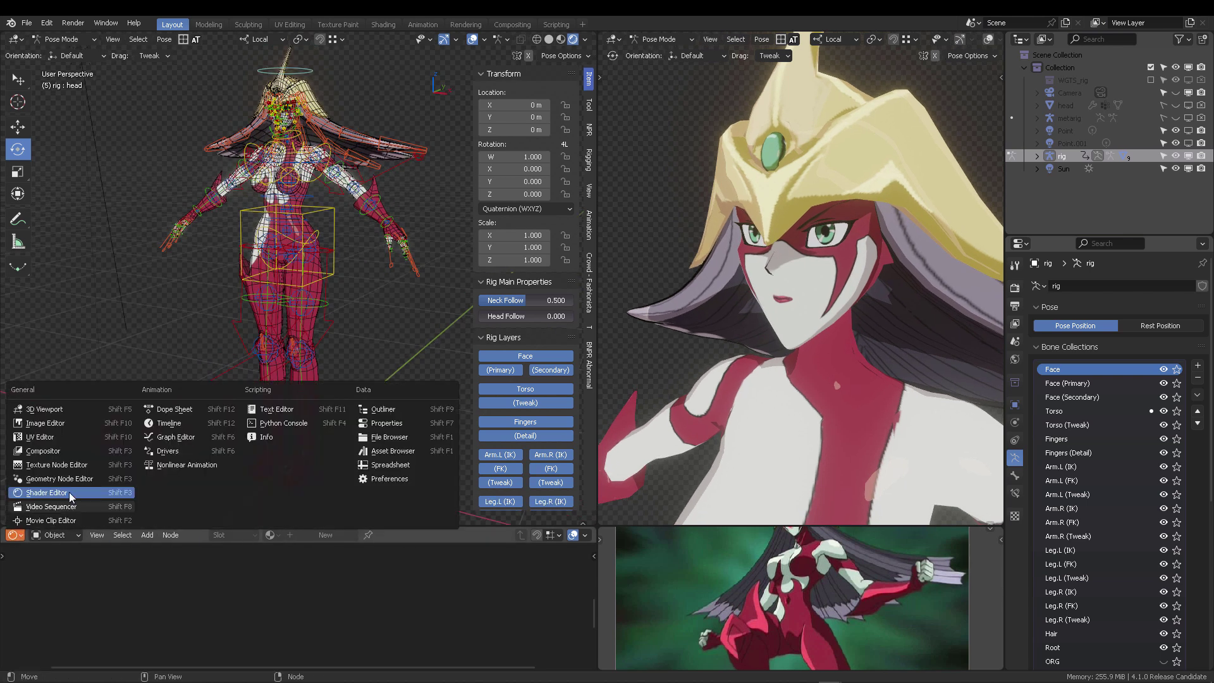
click(379, 453)
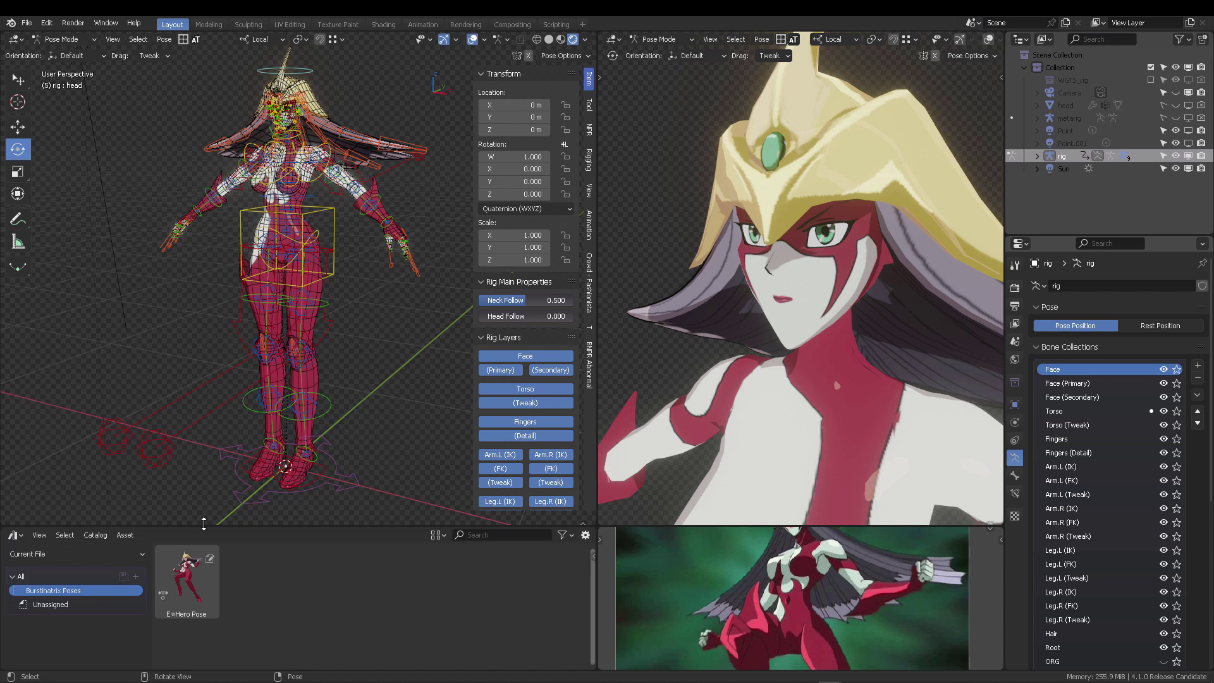
Show the Burstinatrix Poses catalog of the Current File asset library
click(87, 573)
click(108, 555)
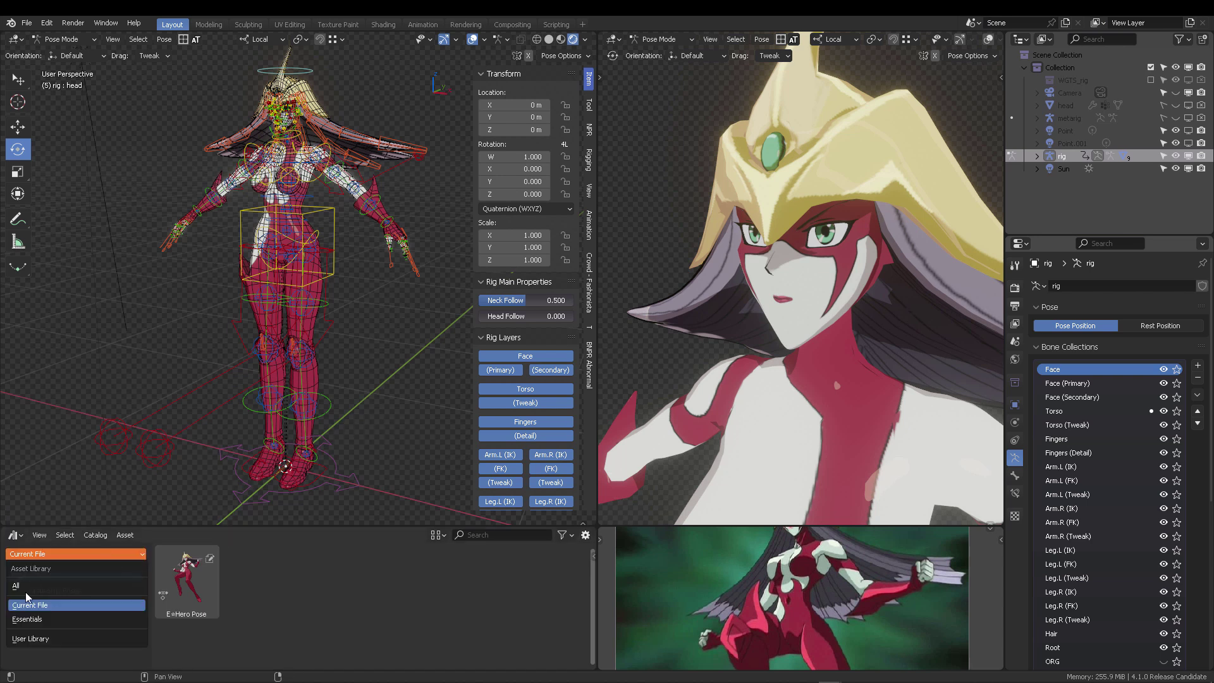
click(35, 605)
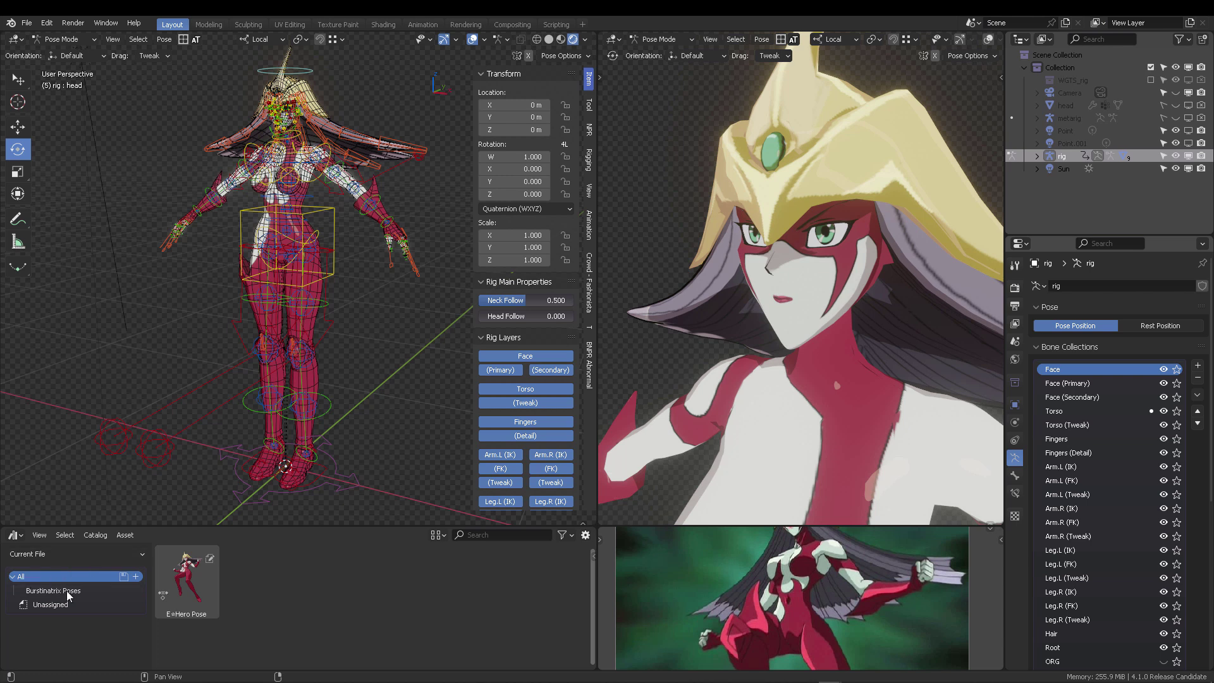
click(46, 591)
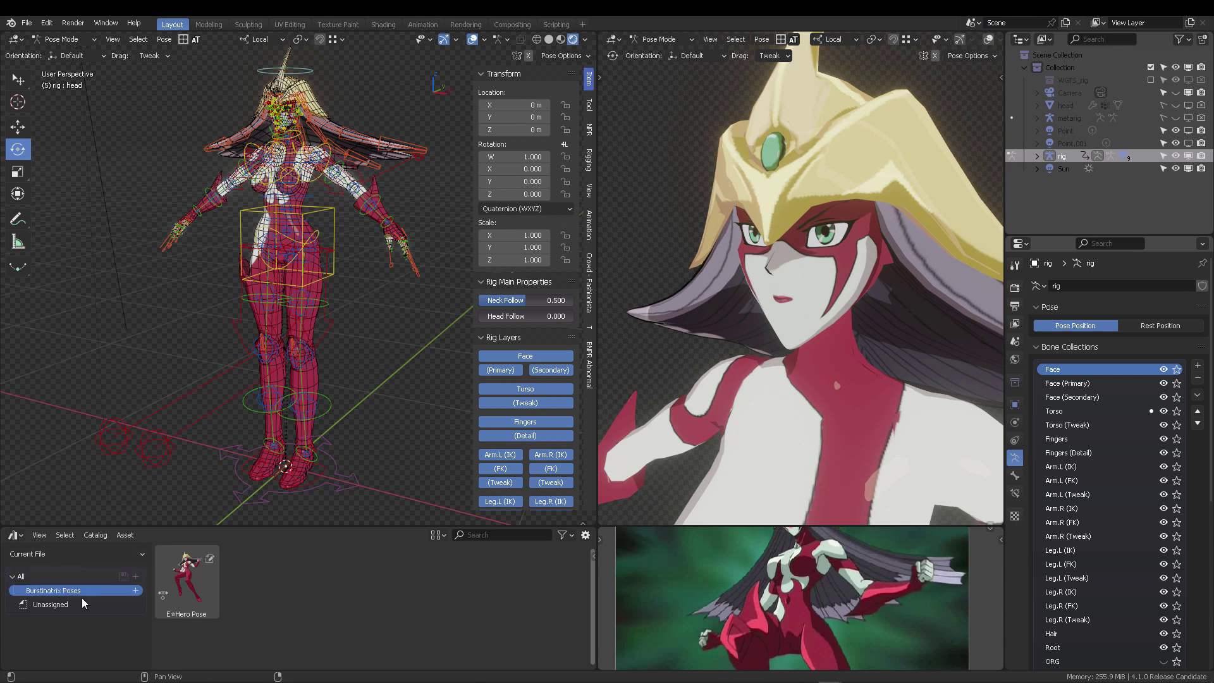
Show the details of the E+Hero Pose asset and regenerate its preview image
click(176, 579)
key(n)
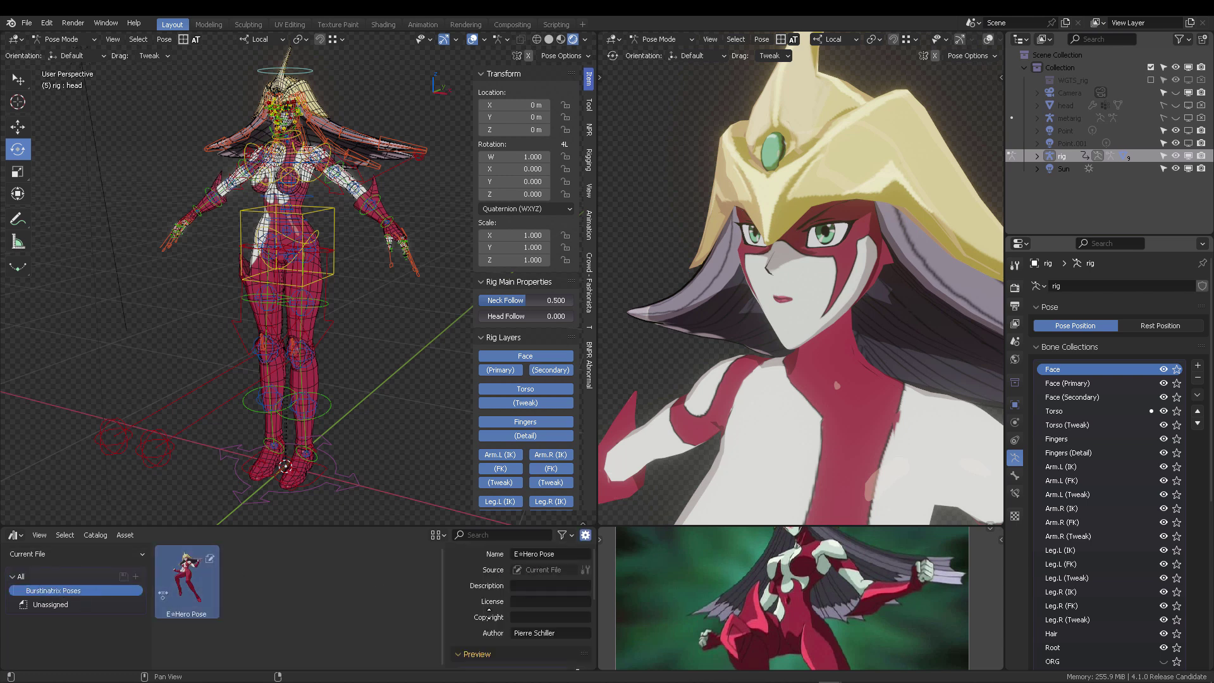
scroll(488, 628, down, 5)
click(580, 561)
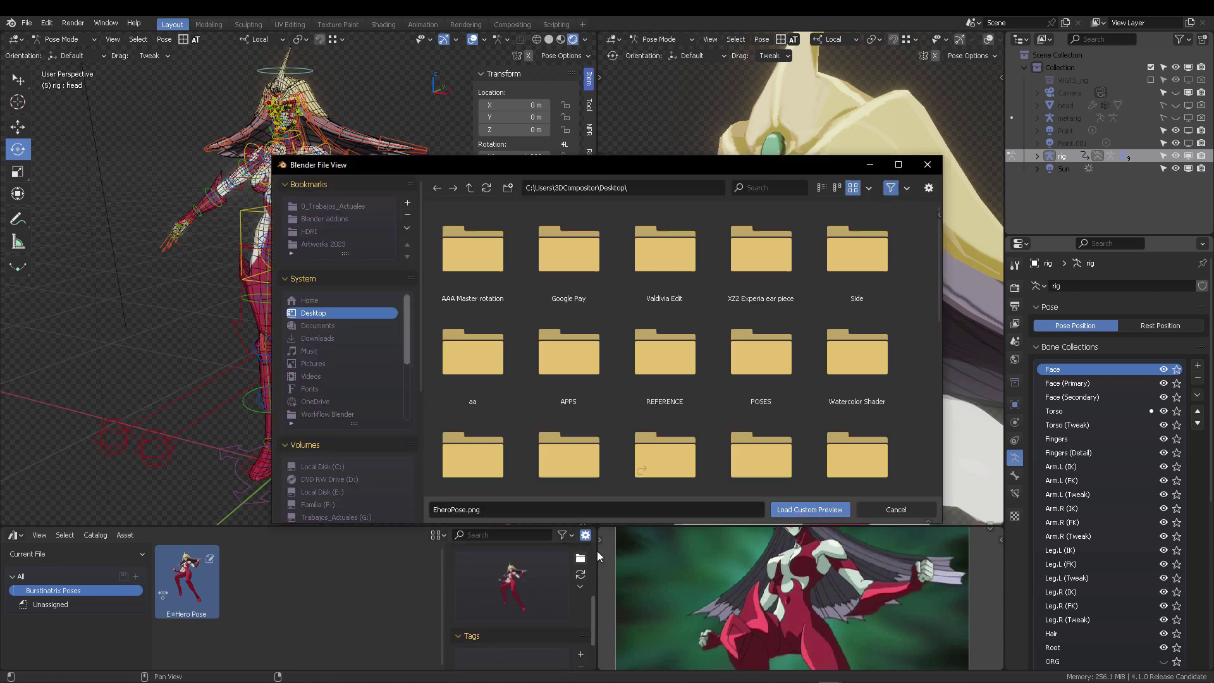
click(881, 504)
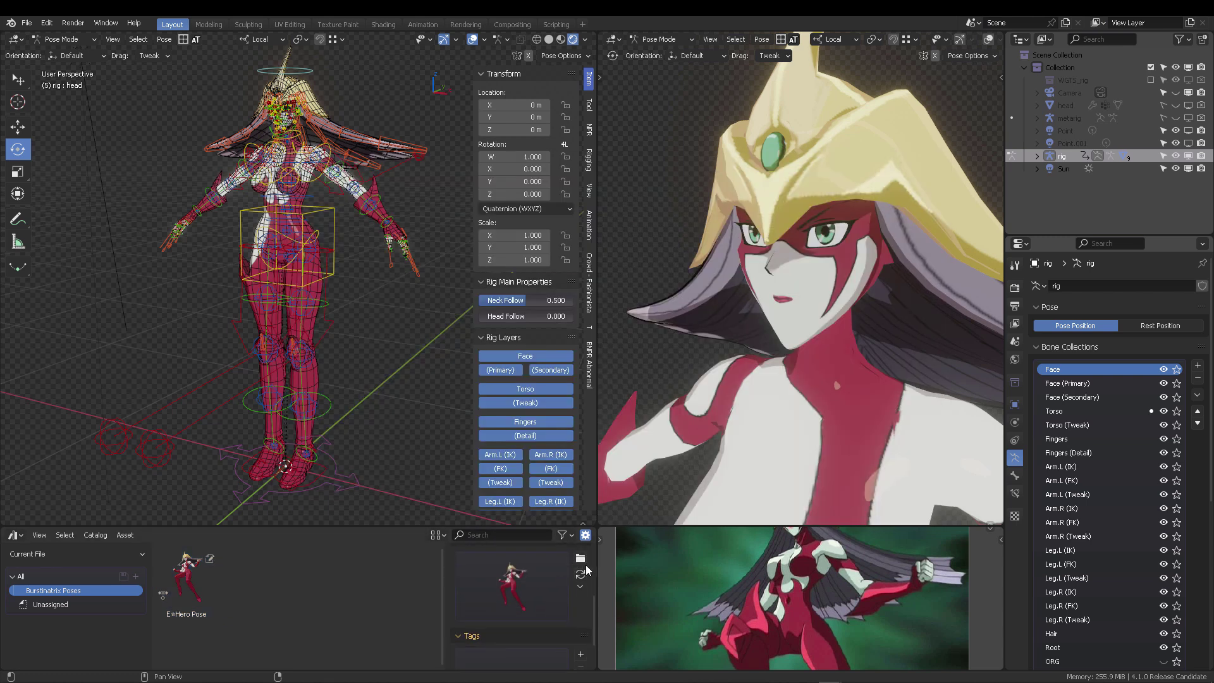
click(580, 577)
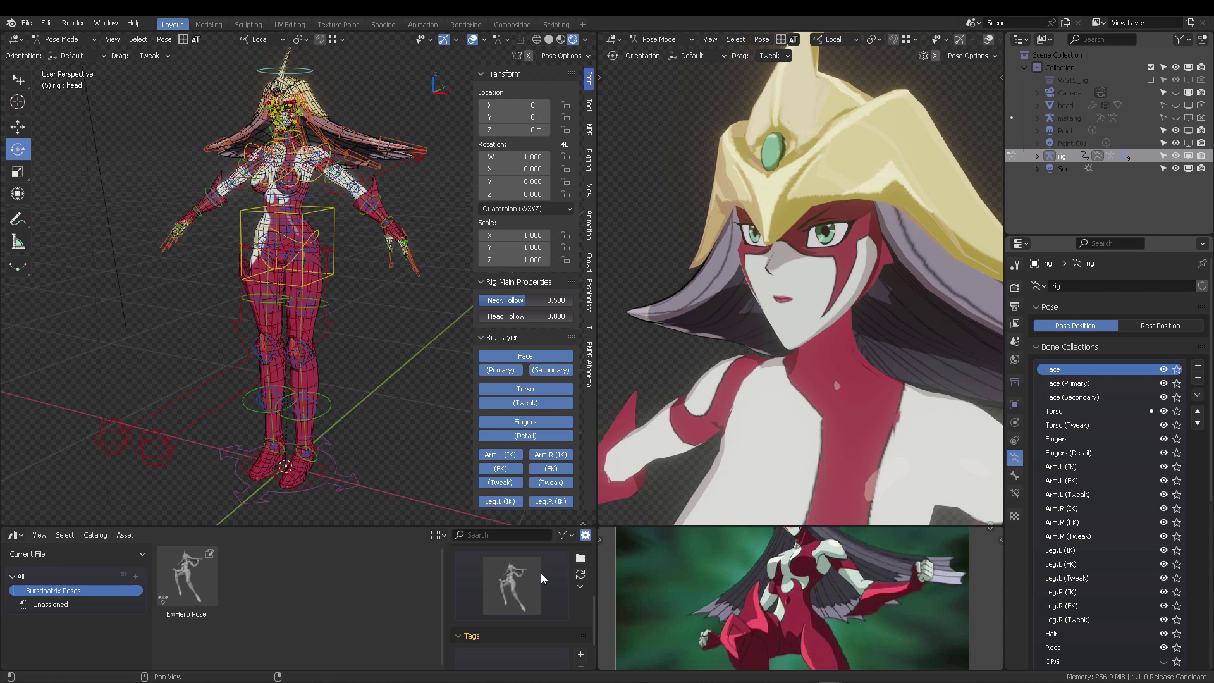
Switch to Photoshop and close the EheroPose.psd document
click(580, 561)
scroll(688, 375, down, 2)
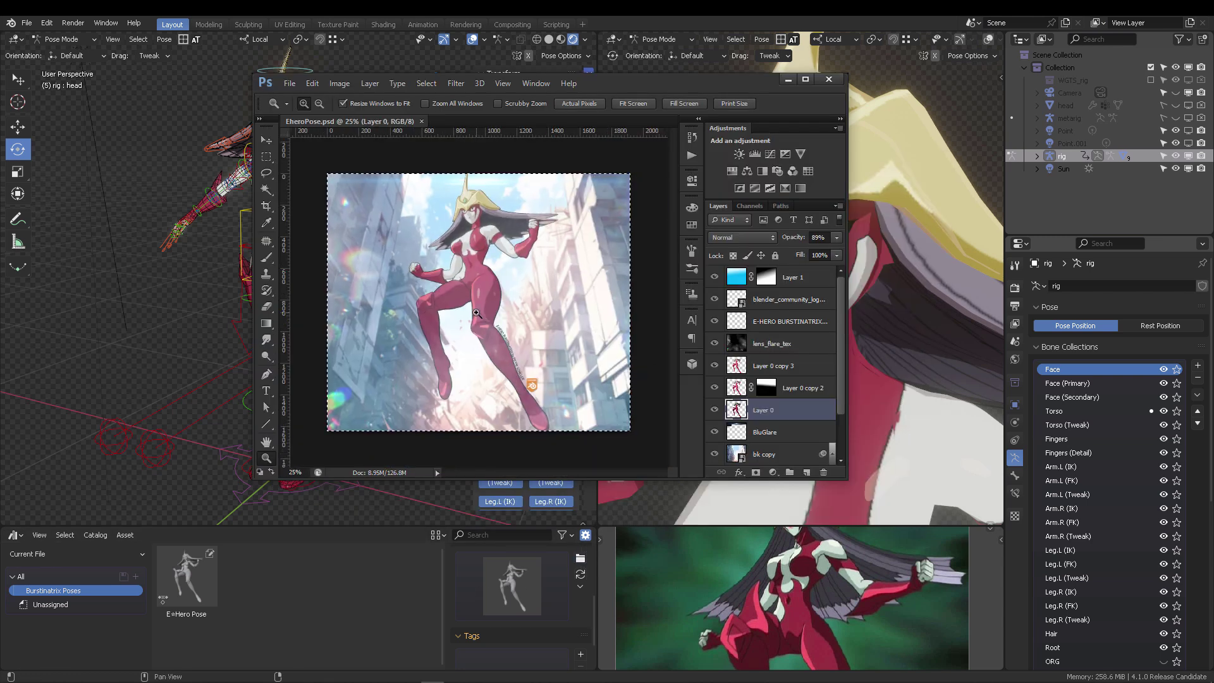
key(ctrl+w)
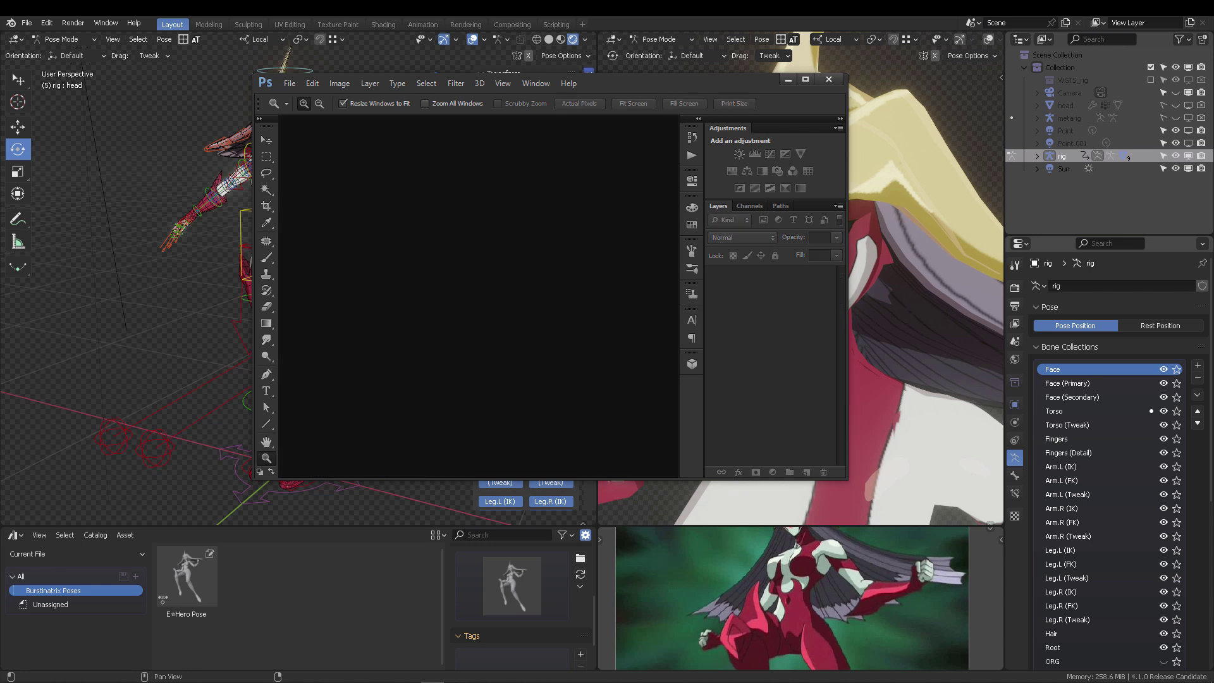
Create a new 128 × 128 pixel document and replace its white background with an empty transparent layer
key(ctrl+n)
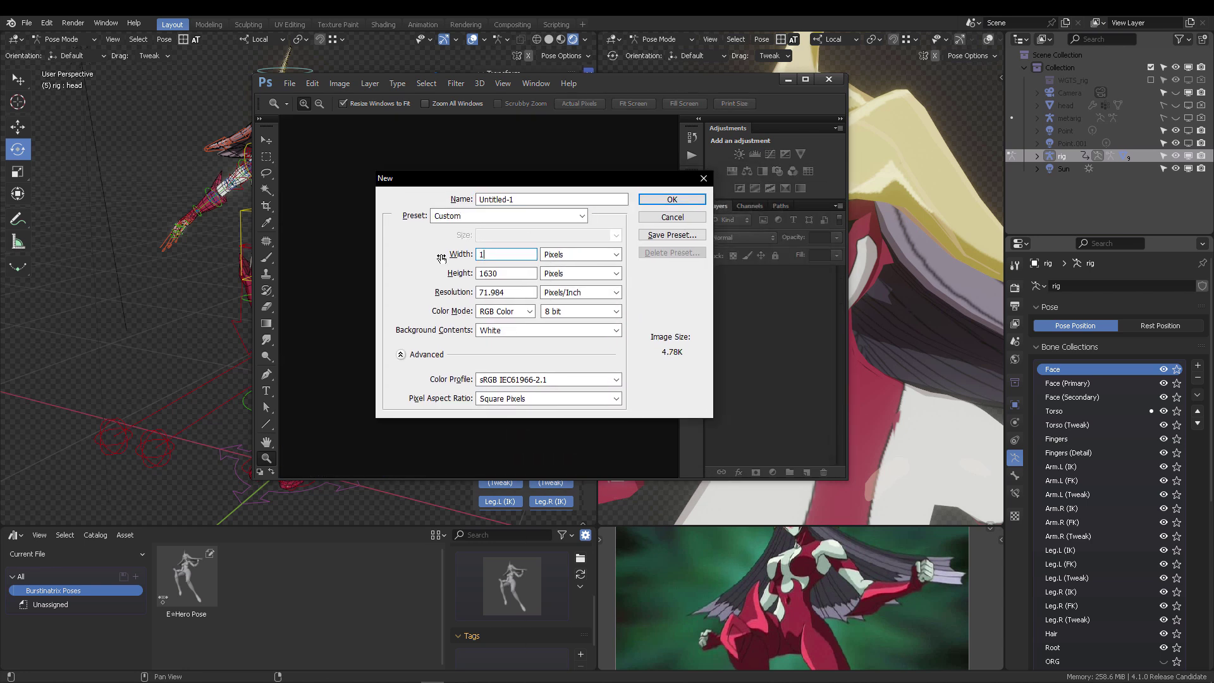
text(128)
key(Tab)
key(Return)
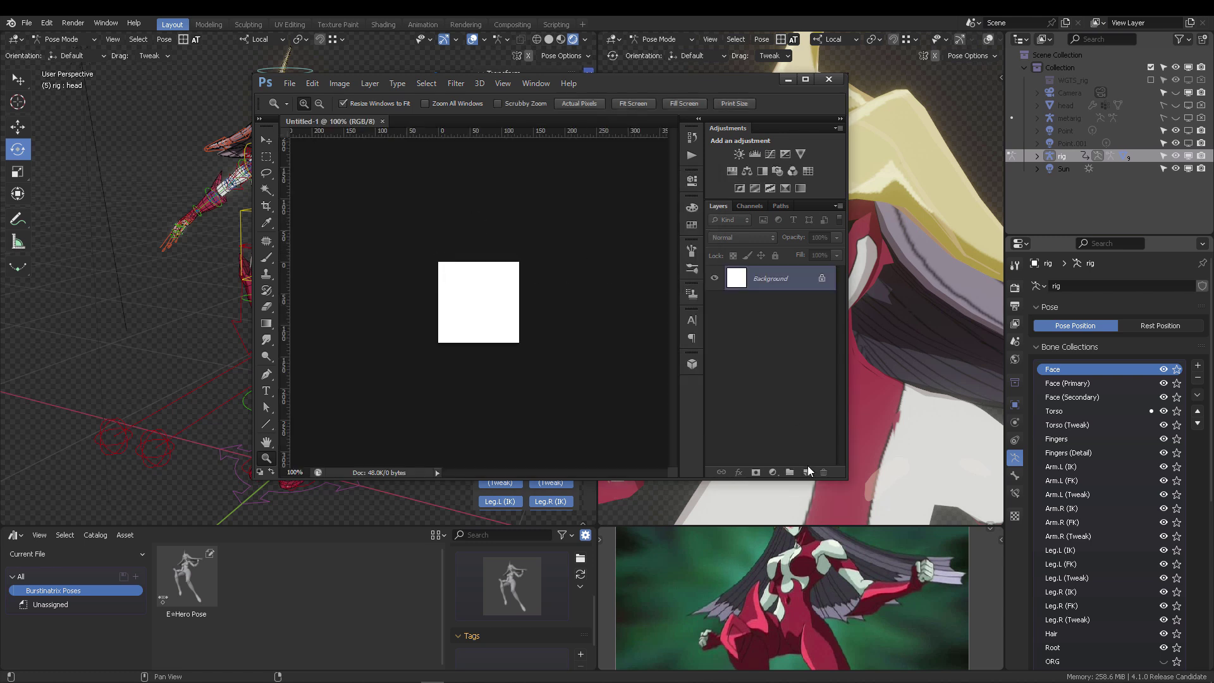
click(807, 471)
click(824, 475)
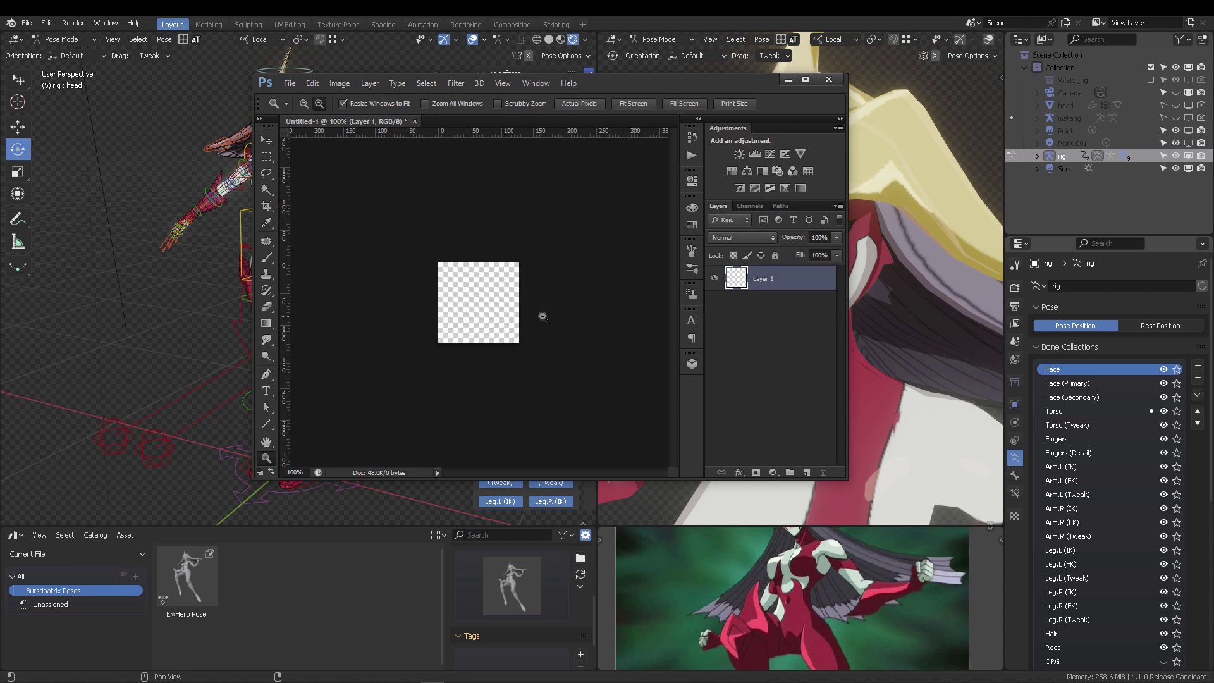
Paste the copied character render into the transparent layer and display the document at 100%
key(ctrl+minus)
key(ctrl+minus)
key(ctrl+minus)
key(ctrl+minus)
key(ctrl+t)
alt+shift+drag(617, 294, 485, 259)
key(Return)
drag(582, 369, 450, 271)
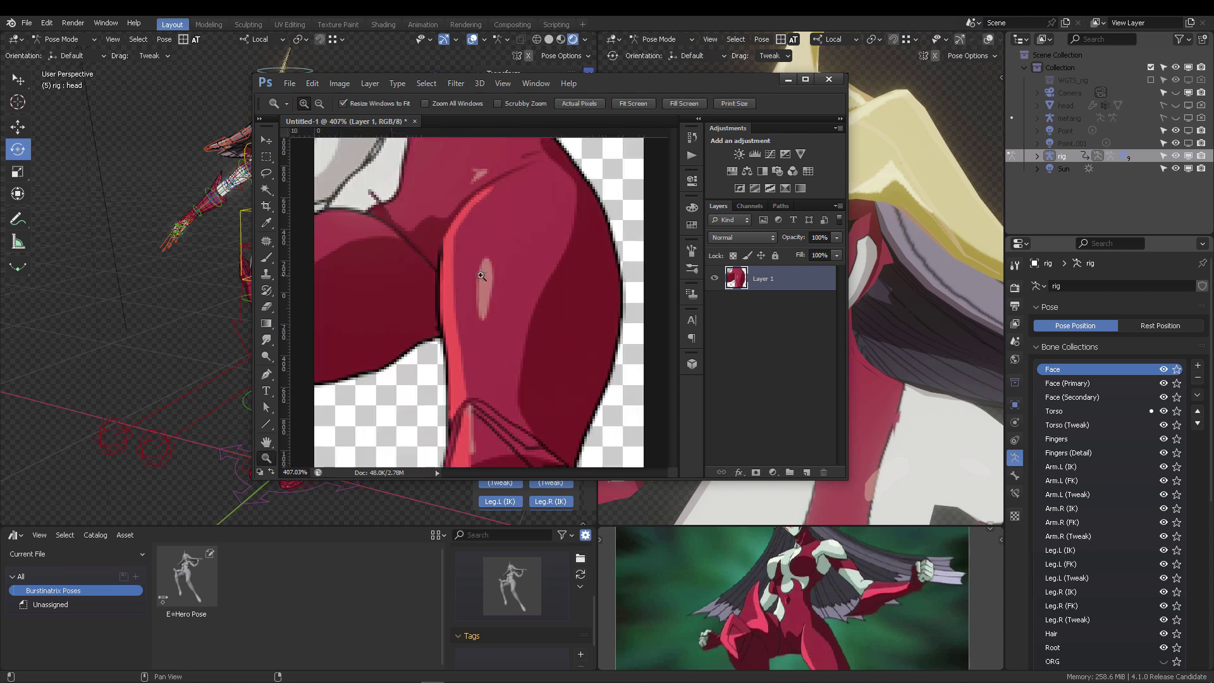
alt+click(511, 283)
alt+click(530, 279)
alt+click(531, 279)
alt+click(532, 279)
Scale the pasted character down proportionally and move it over the small canvas
key(ctrl+t)
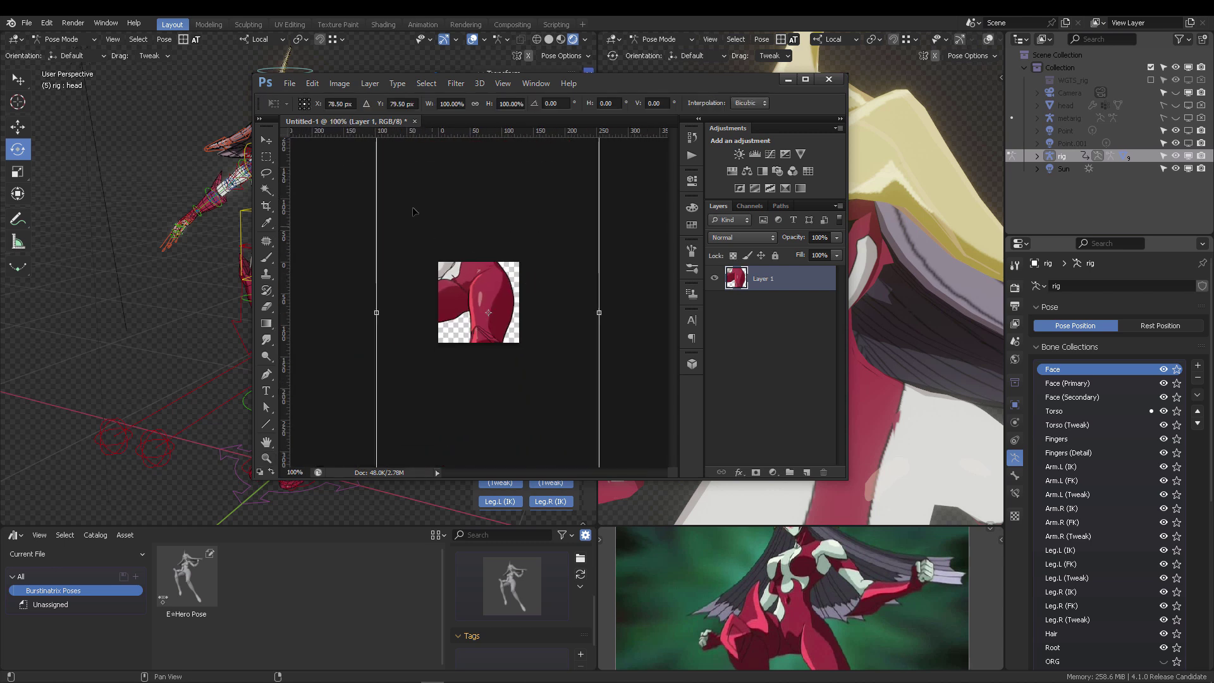
drag(555, 241, 567, 334)
alt+shift+drag(615, 215, 557, 311)
drag(510, 360, 492, 296)
alt+shift+drag(539, 243, 529, 256)
key(Return)
Scale the character proportionally by another 75% or so and center it on the canvas
key(ctrl+t)
shift+drag(529, 415, 502, 378)
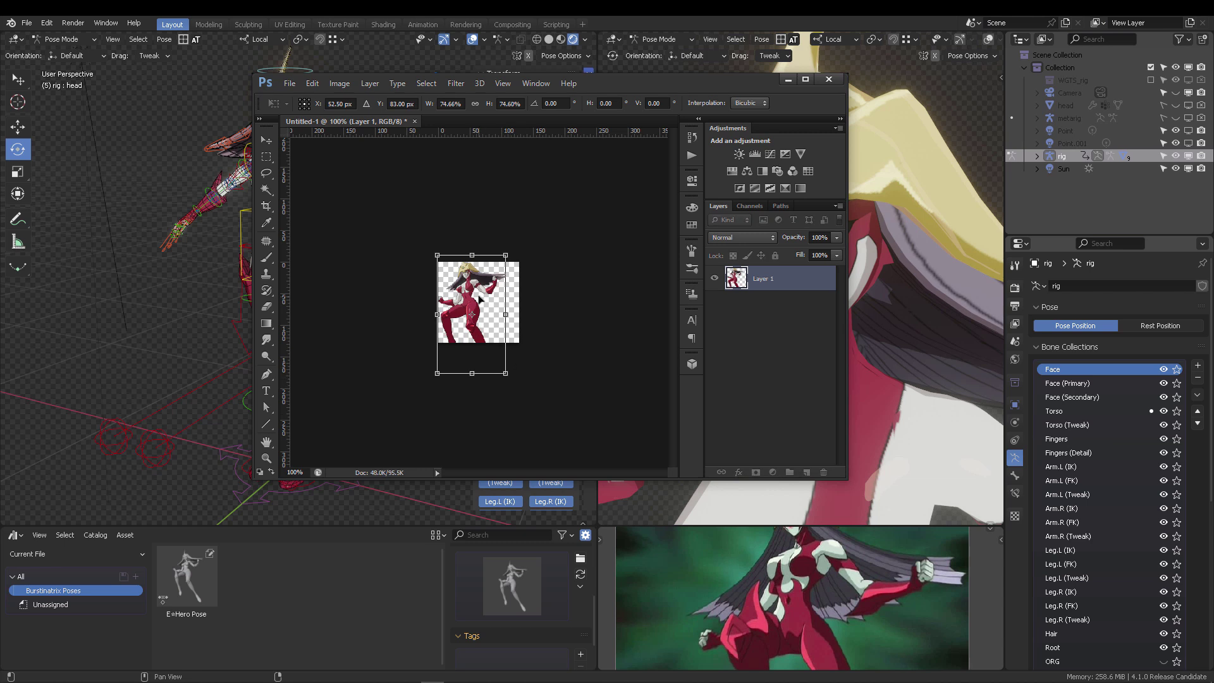
drag(482, 299, 491, 295)
key(Return)
key(z)
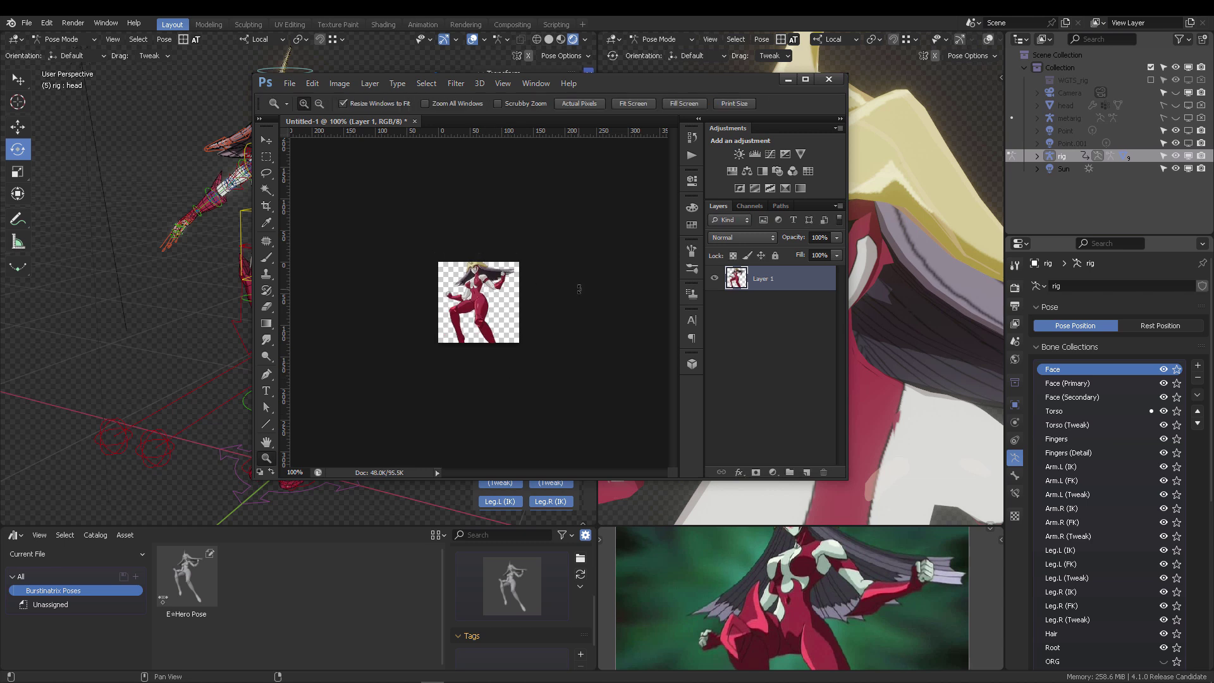
Export the thumbnail for web as a transparent PNG-24 named EheroThumb.png in the Textures folder
key(ctrl+alt+shift+s)
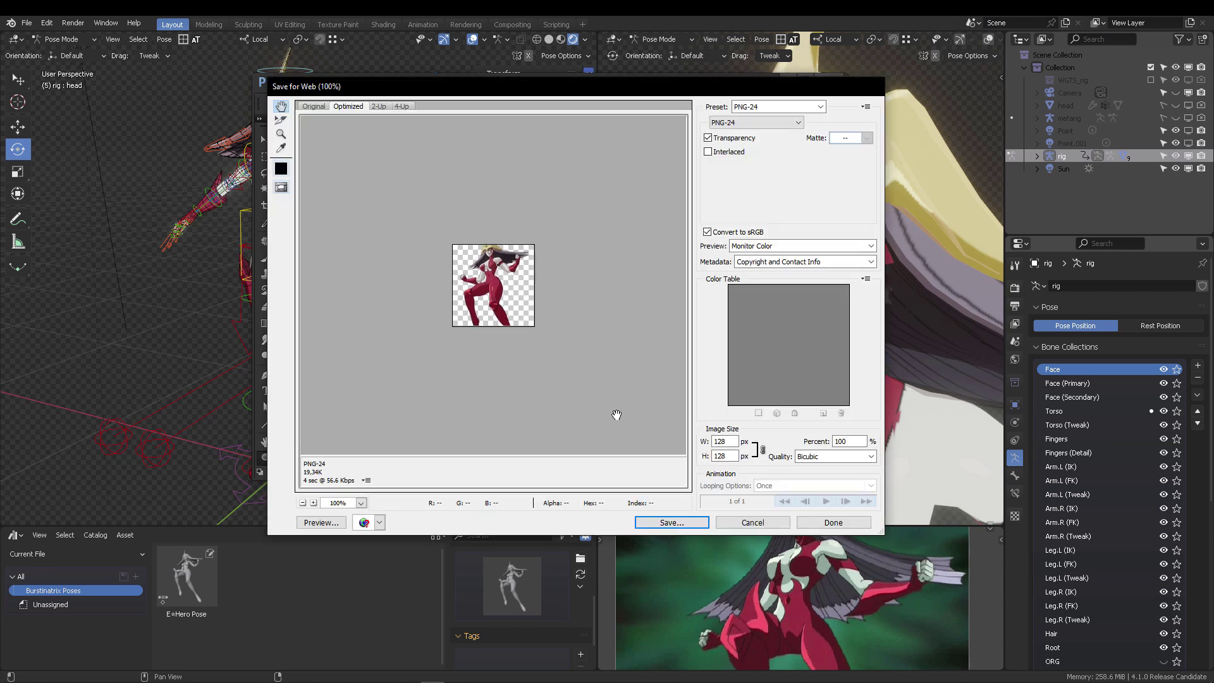
click(670, 523)
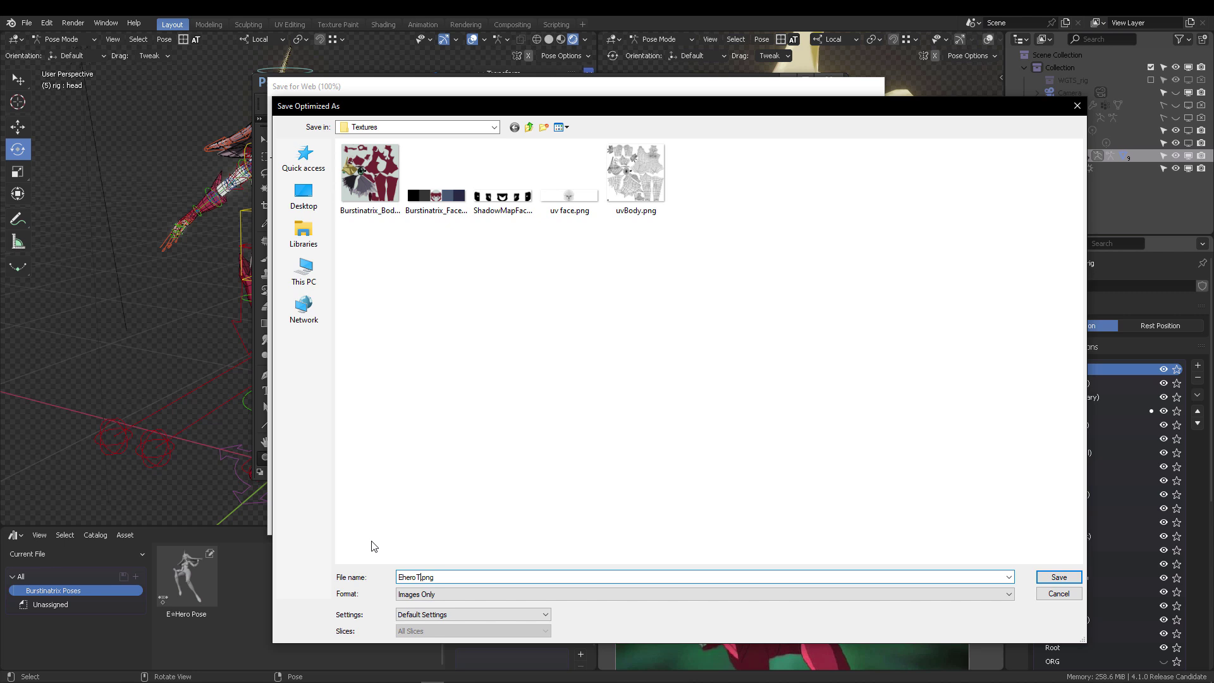
key(Return)
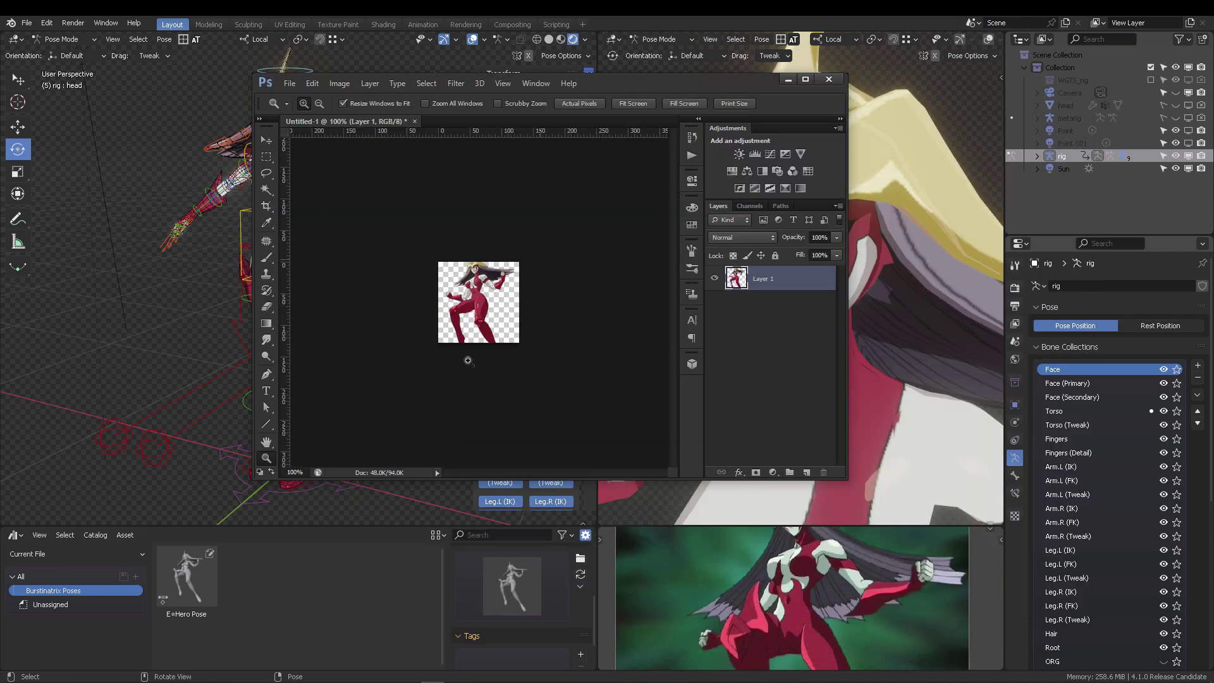
Return to Blender, start choosing a custom preview for the pose asset, and select the Textures folder's path in File Explorer
drag(610, 82, 651, 682)
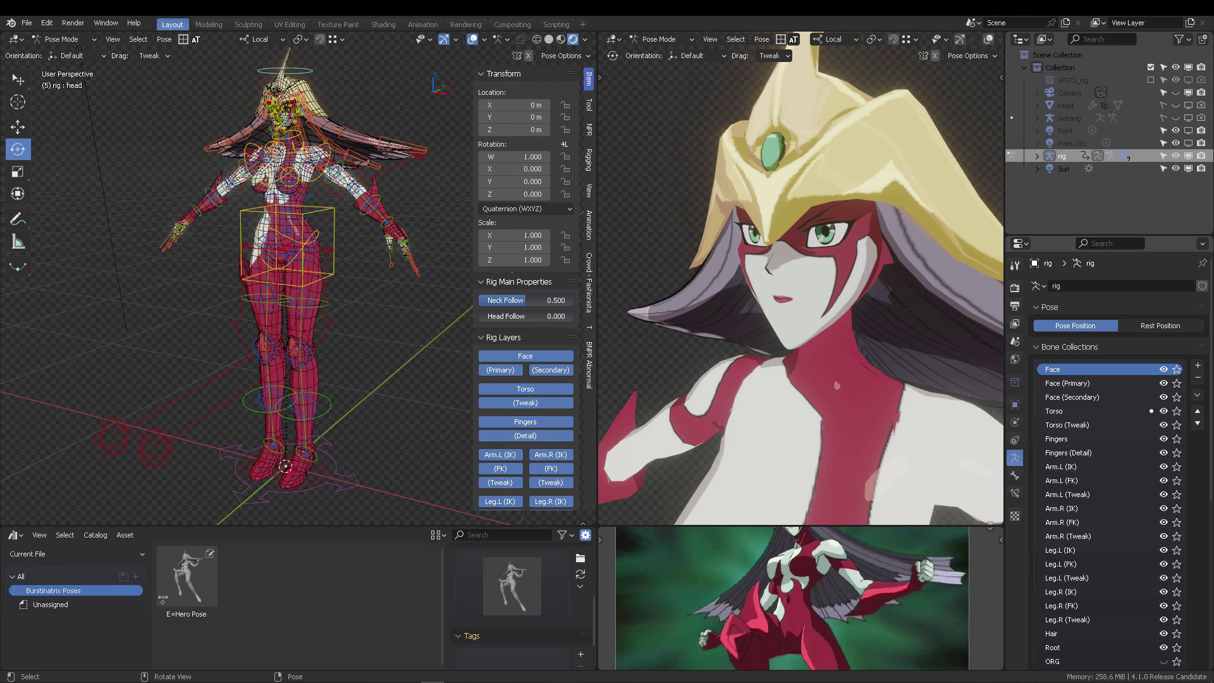
click(580, 558)
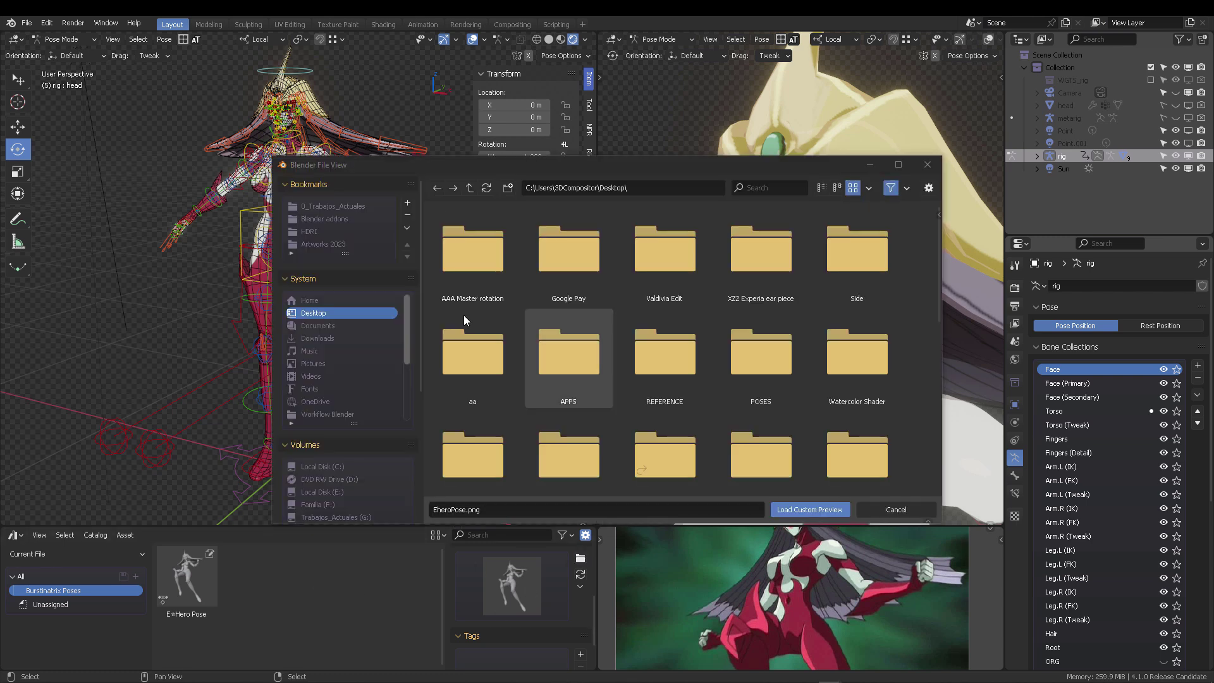
key(alt+Tab)
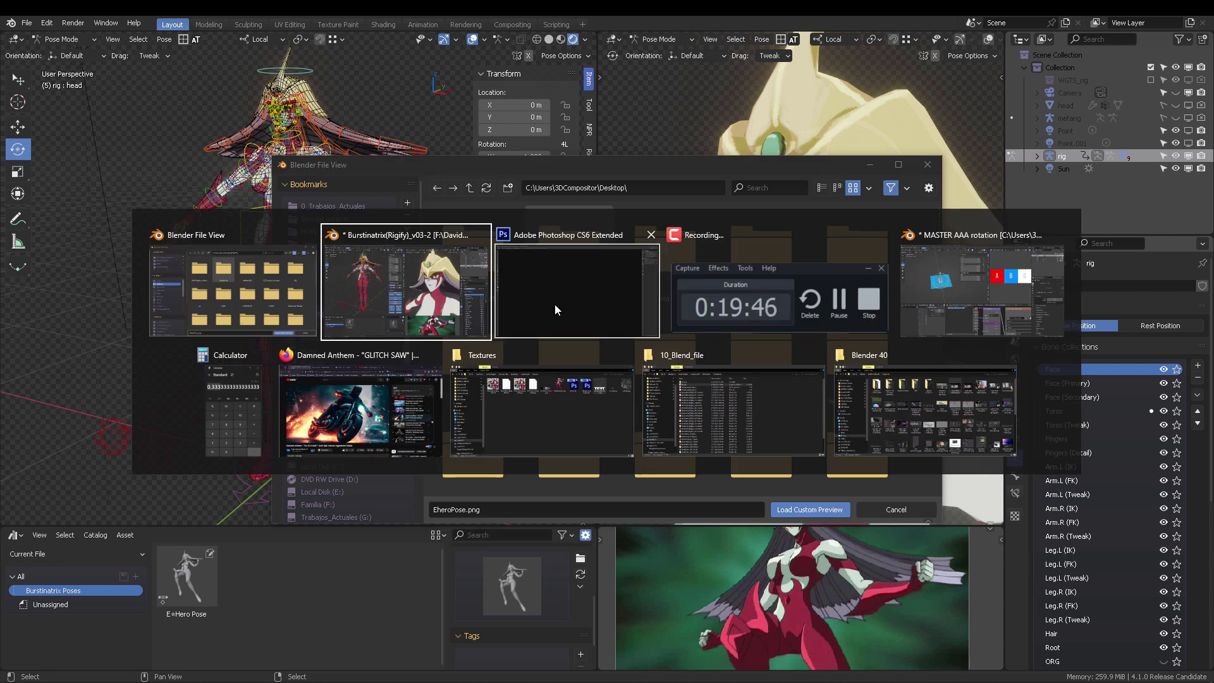
click(549, 412)
click(587, 153)
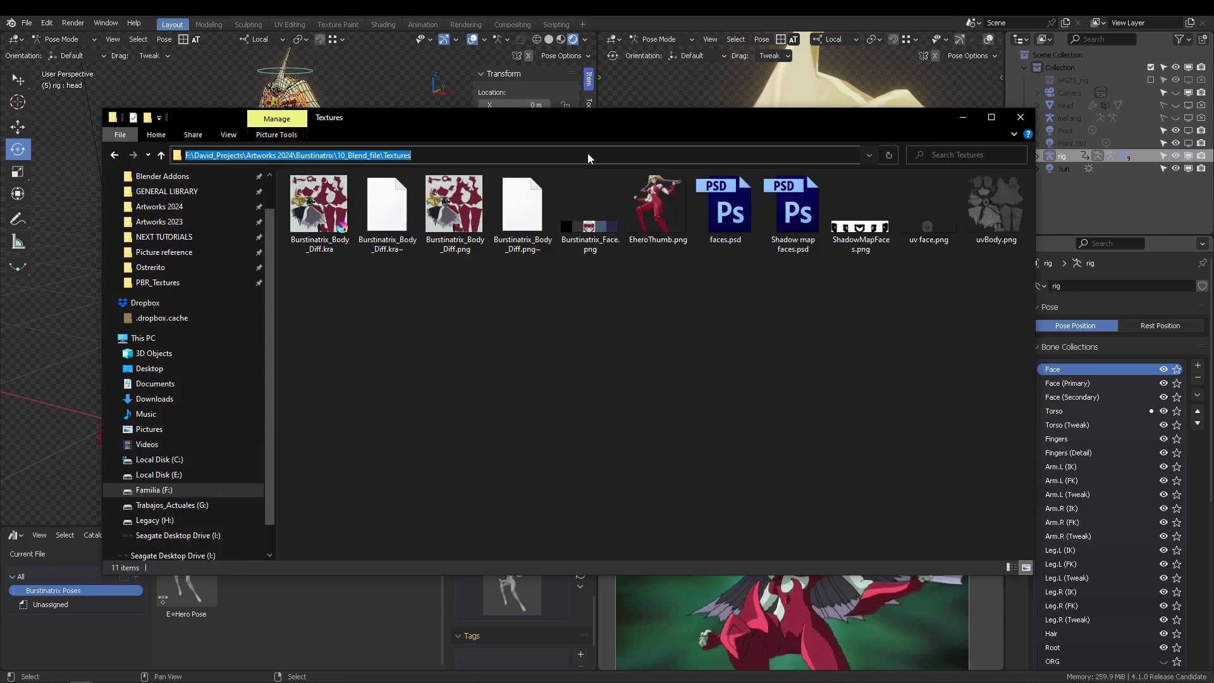
Load EheroThumb.png from the Textures folder as the pose asset's custom preview
key(alt+Tab)
click(612, 183)
key(ctrl+v)
key(Return)
click(810, 510)
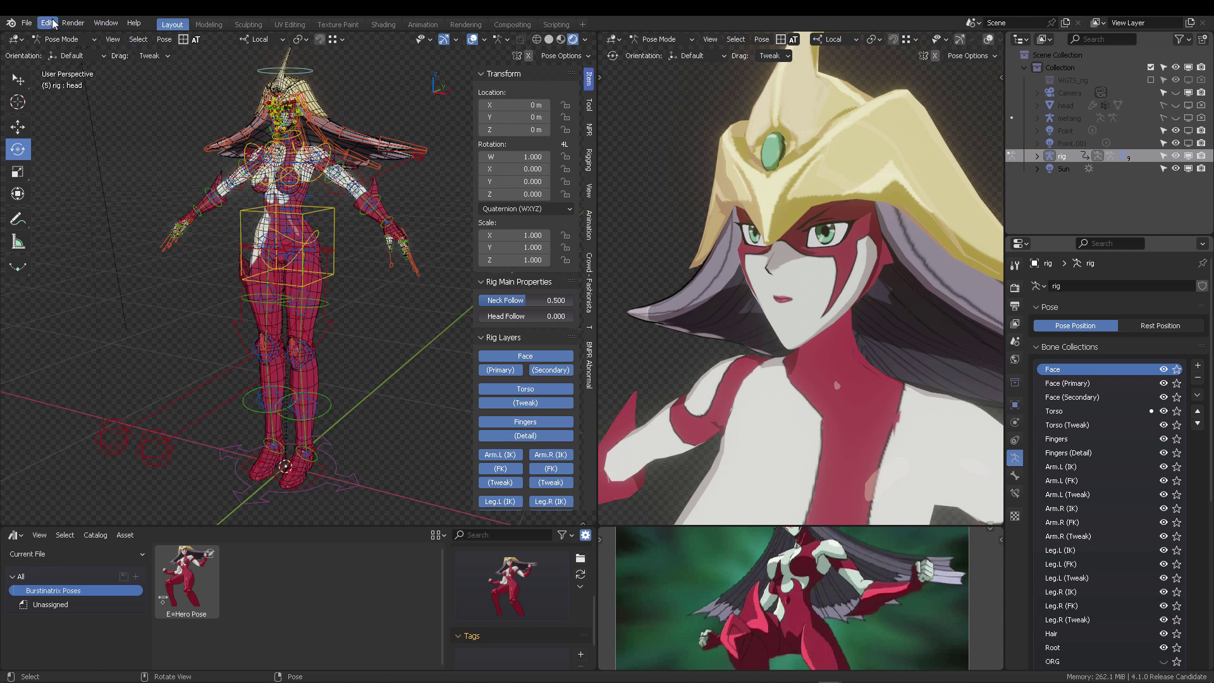
Show the asset shelf in the Pose Mode viewport and merge the Asset Browser area into that viewport
click(68, 40)
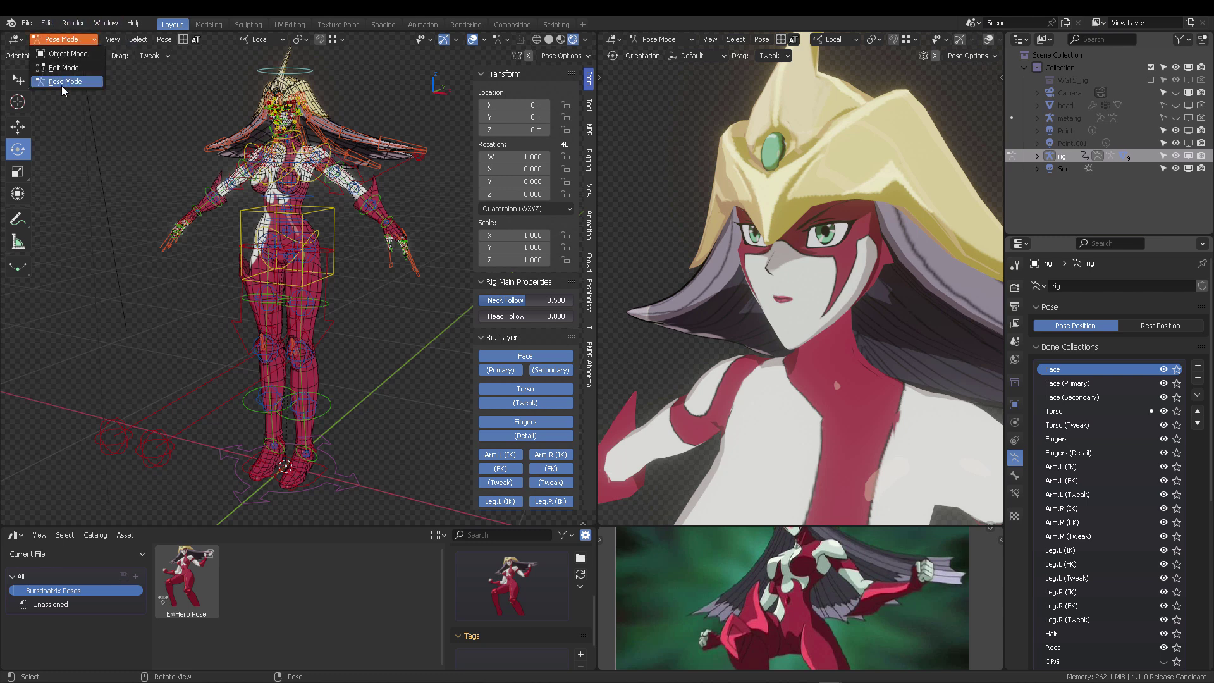
click(52, 85)
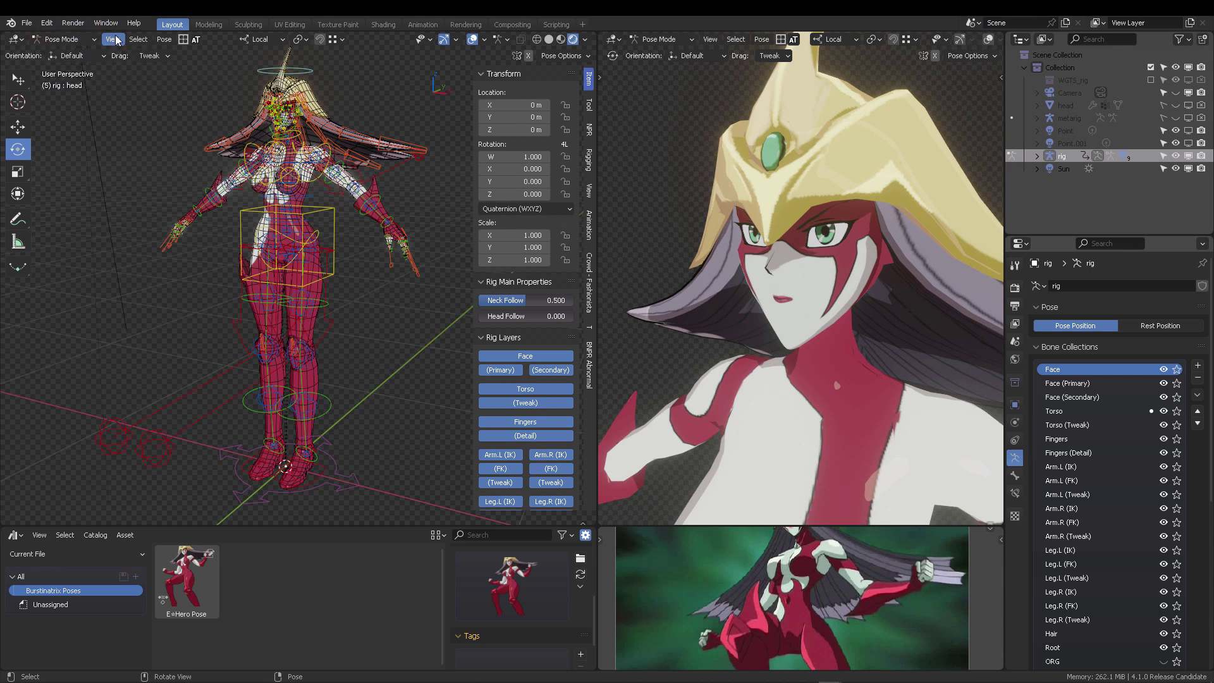
click(113, 40)
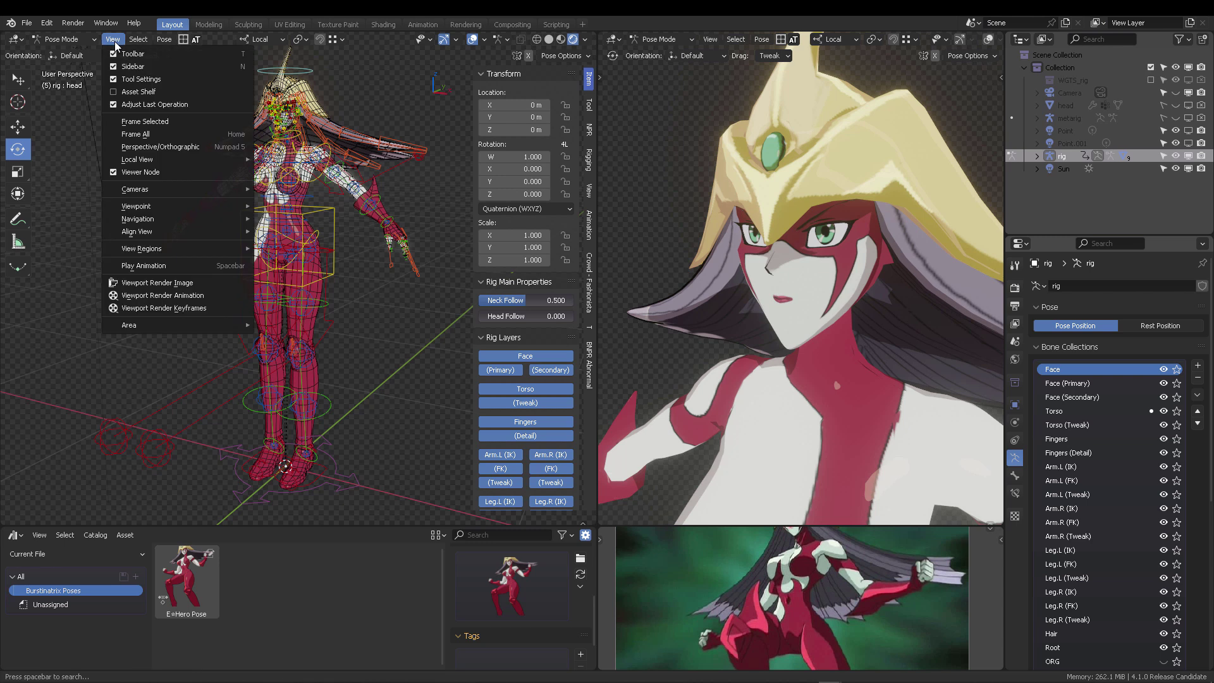
click(139, 91)
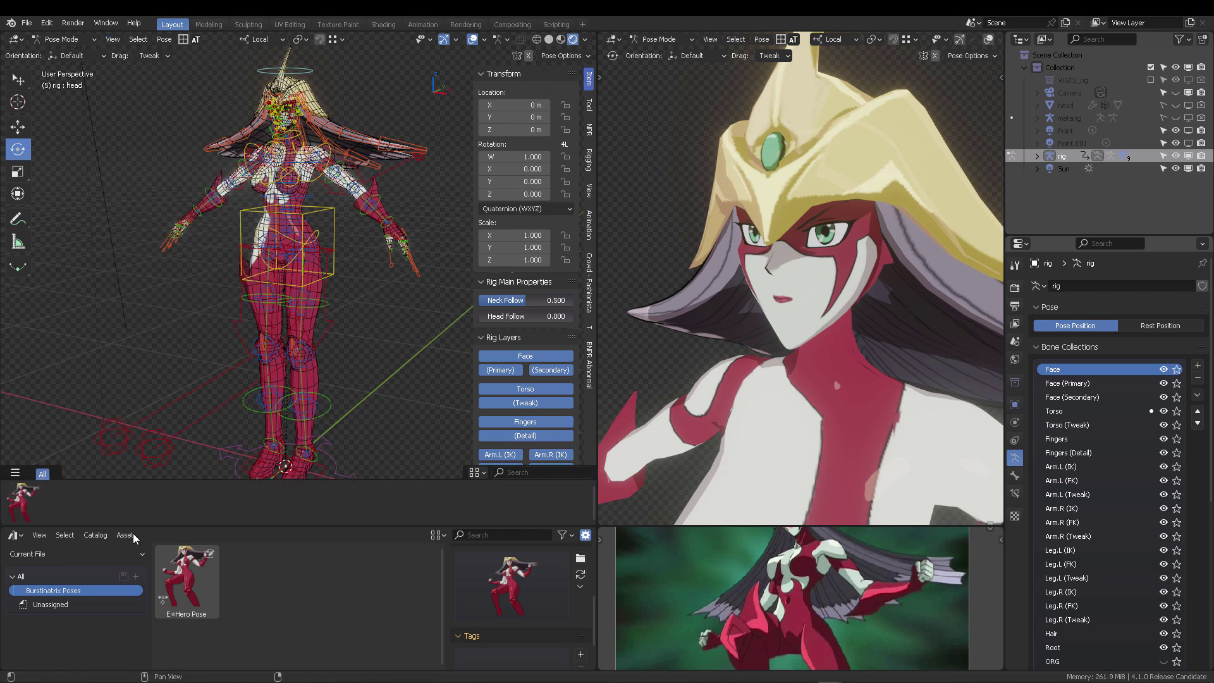
right_click(152, 527)
click(153, 526)
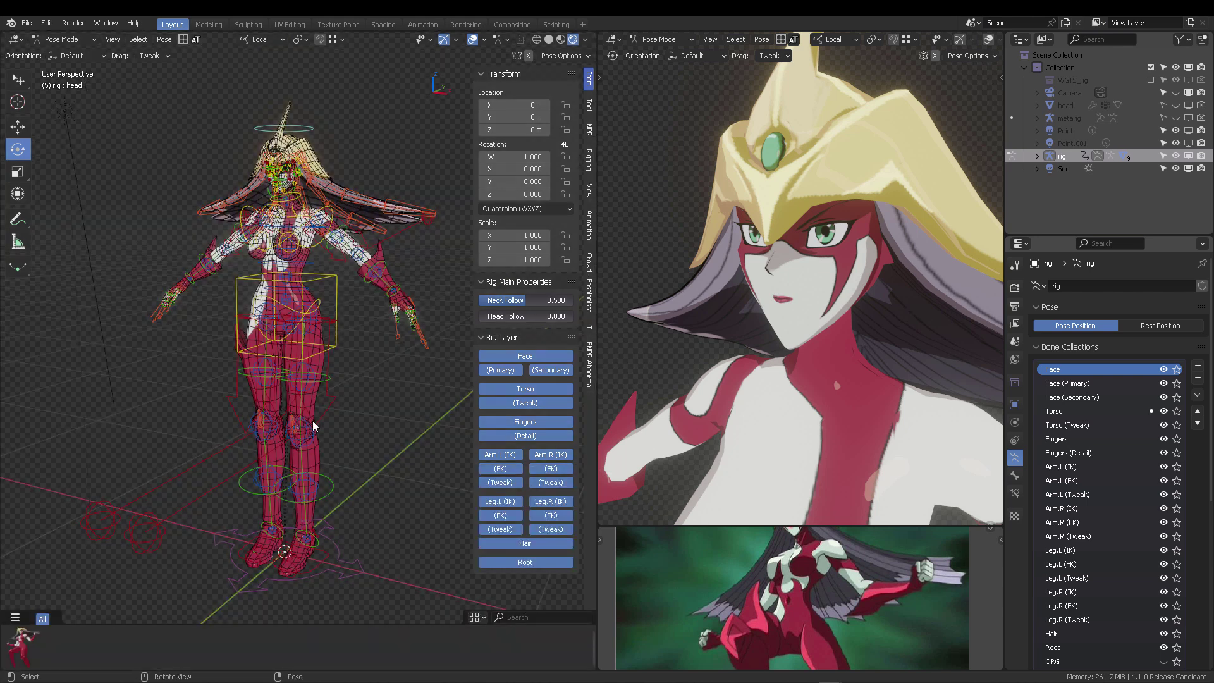
Apply the E+Hero pose from the asset shelf to the rig and show the character through the camera
click(28, 645)
middle_drag(345, 344, 320, 319)
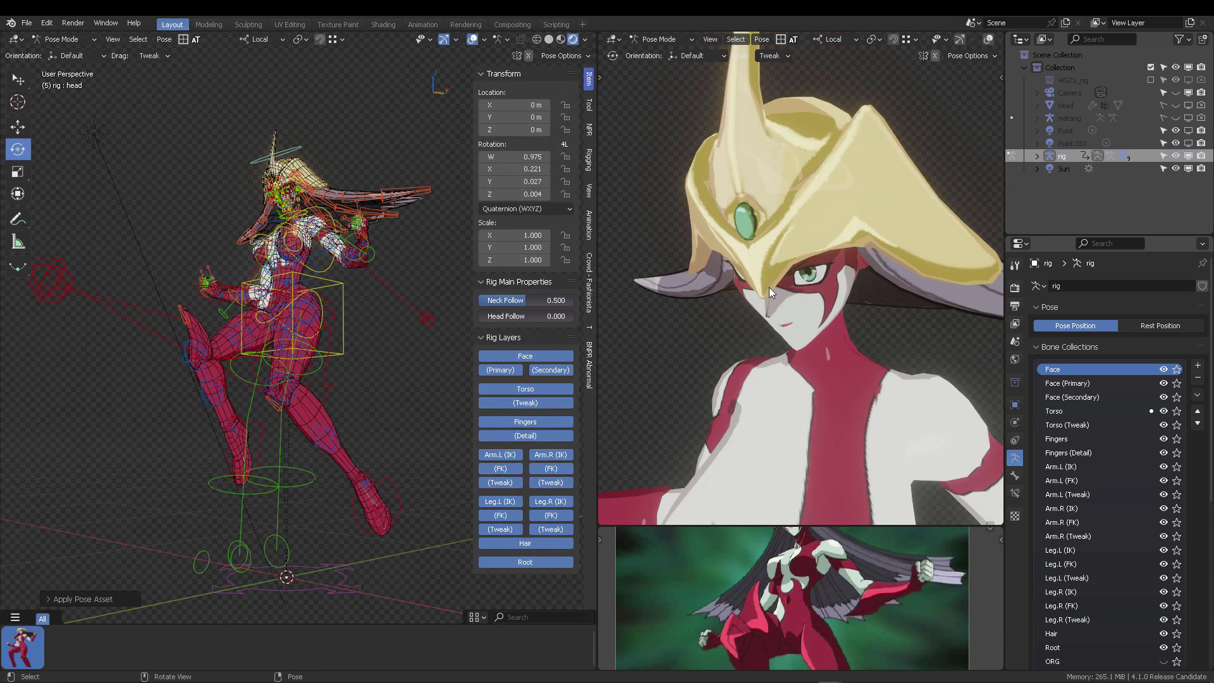
scroll(803, 288, down, 3)
middle_drag(876, 326, 854, 295)
scroll(852, 293, down, 1)
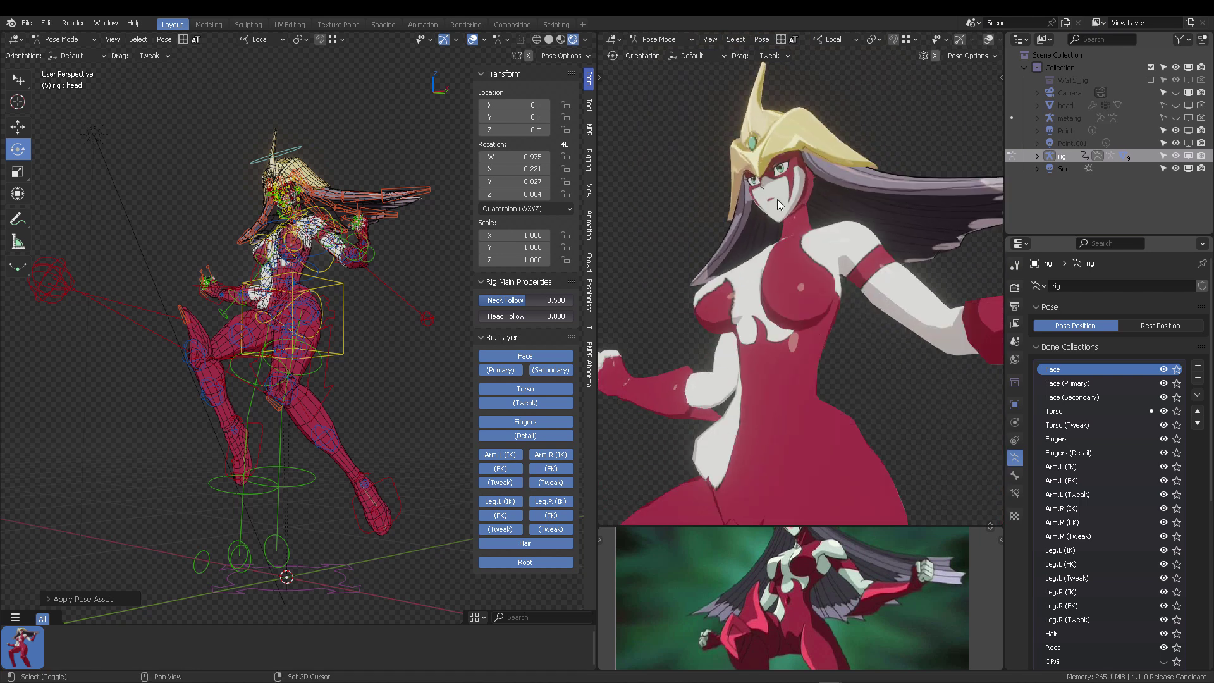
key(KP_0)
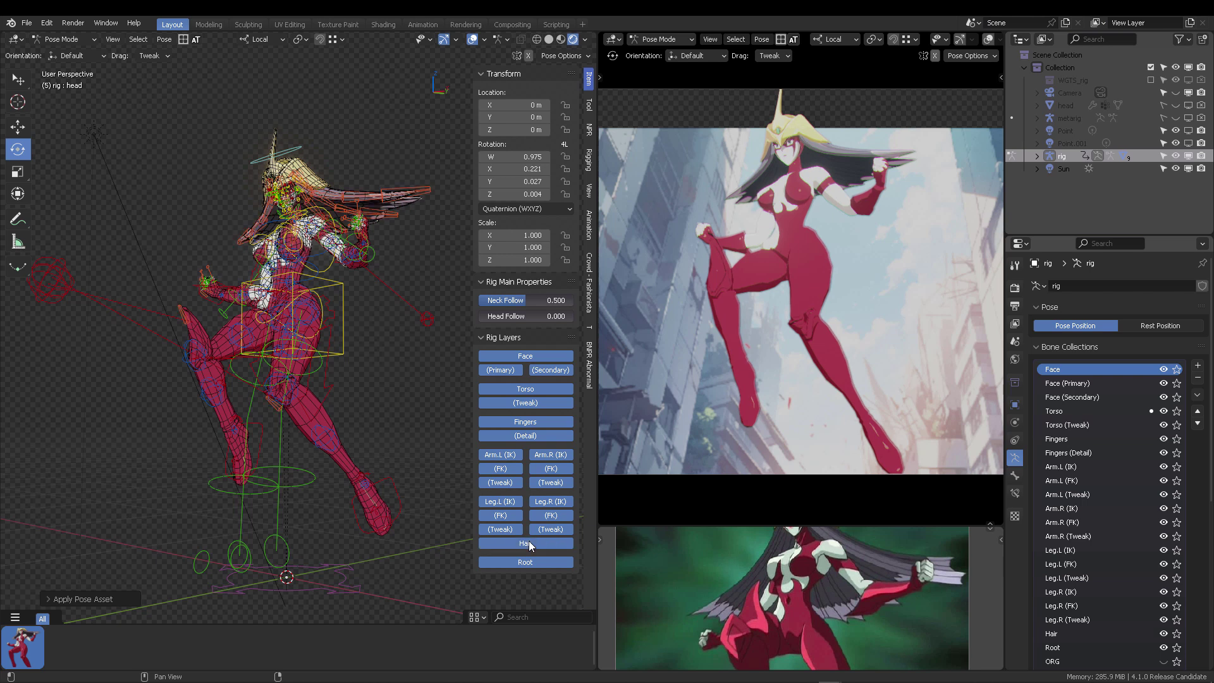
Adjust the KneePad_L bone so the left knee pad fits the posed knee, keeping the Hair bone collection shown
scroll(1161, 596, down, 2)
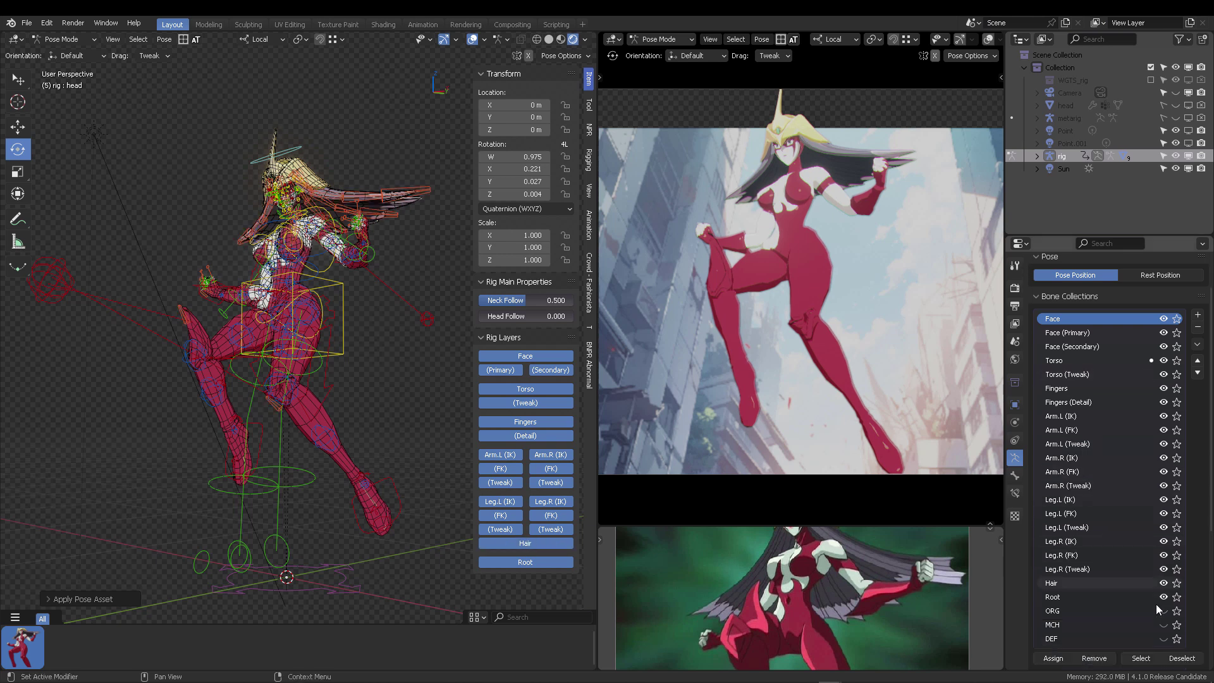
click(528, 545)
middle_drag(293, 383, 257, 332)
click(525, 545)
click(232, 370)
key(g)
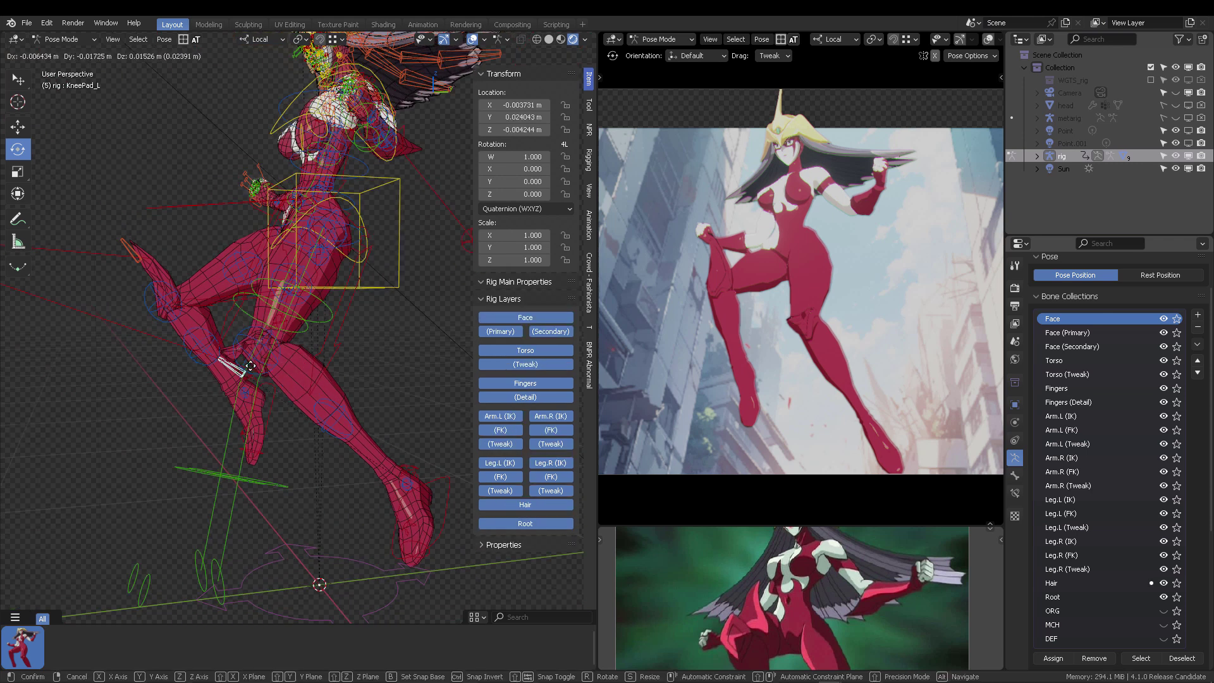
click(258, 332)
mouse_move(257, 332)
middle_down()
mouse_move(226, 323)
mouse_move(263, 320)
middle_up()
drag(271, 321, 262, 342)
mouse_move(262, 341)
middle_down()
mouse_move(373, 324)
mouse_move(240, 325)
mouse_move(256, 323)
middle_up()
Move the KneePad_R bone toward the right knee and rotate it about its local X axis
click(133, 249)
middle_drag(154, 235, 169, 232)
drag(175, 230, 170, 265)
key(g)
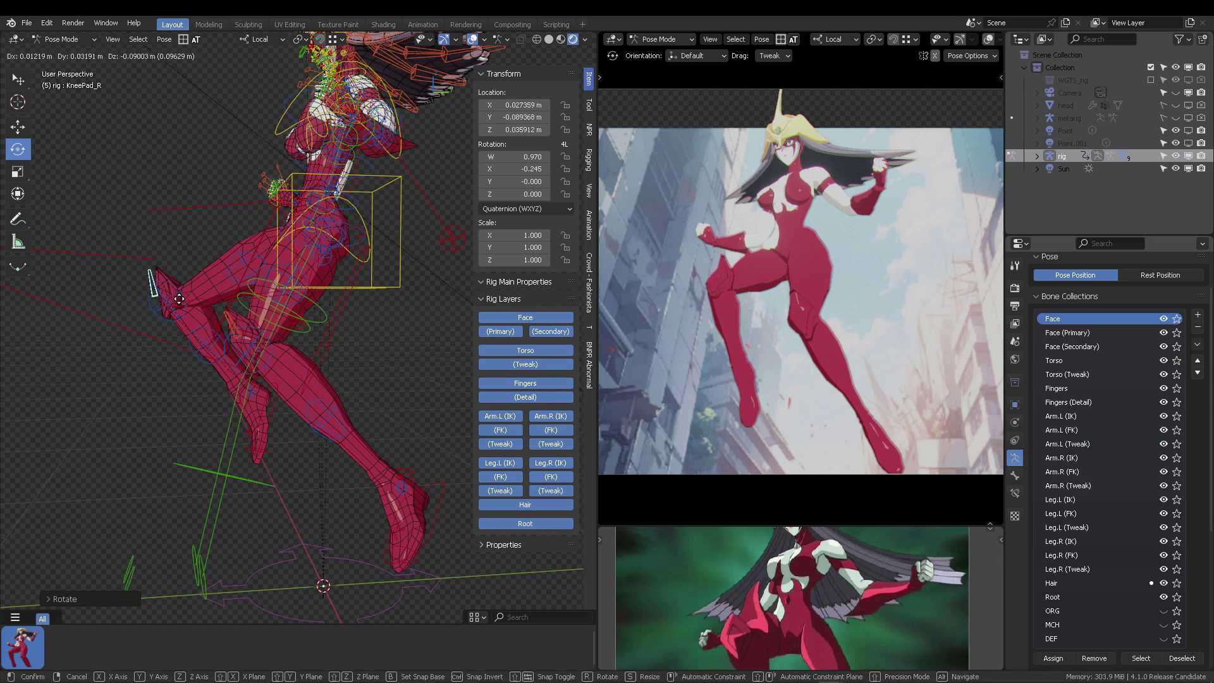
click(180, 302)
key(r)
key(x)
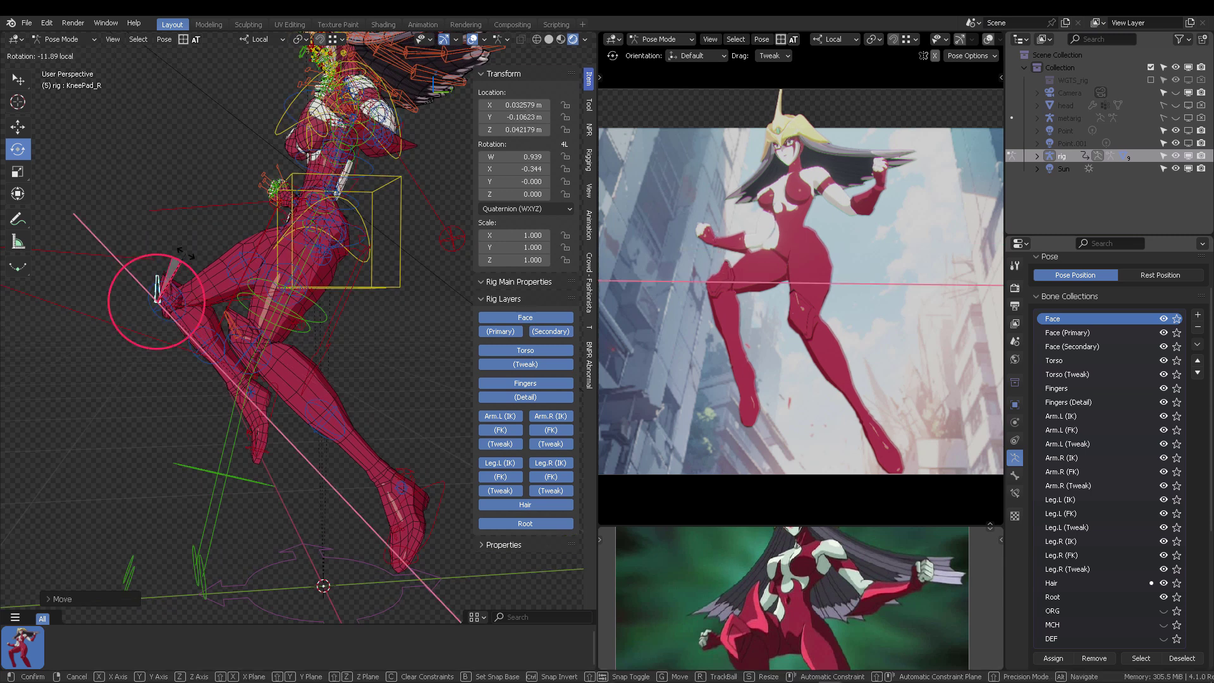
click(188, 259)
Fine-tune the position of the right knee pad bone from the side and front, and deselect all bones
key(g)
click(177, 272)
middle_drag(177, 273, 308, 260)
key(g)
click(288, 260)
key(alt+a)
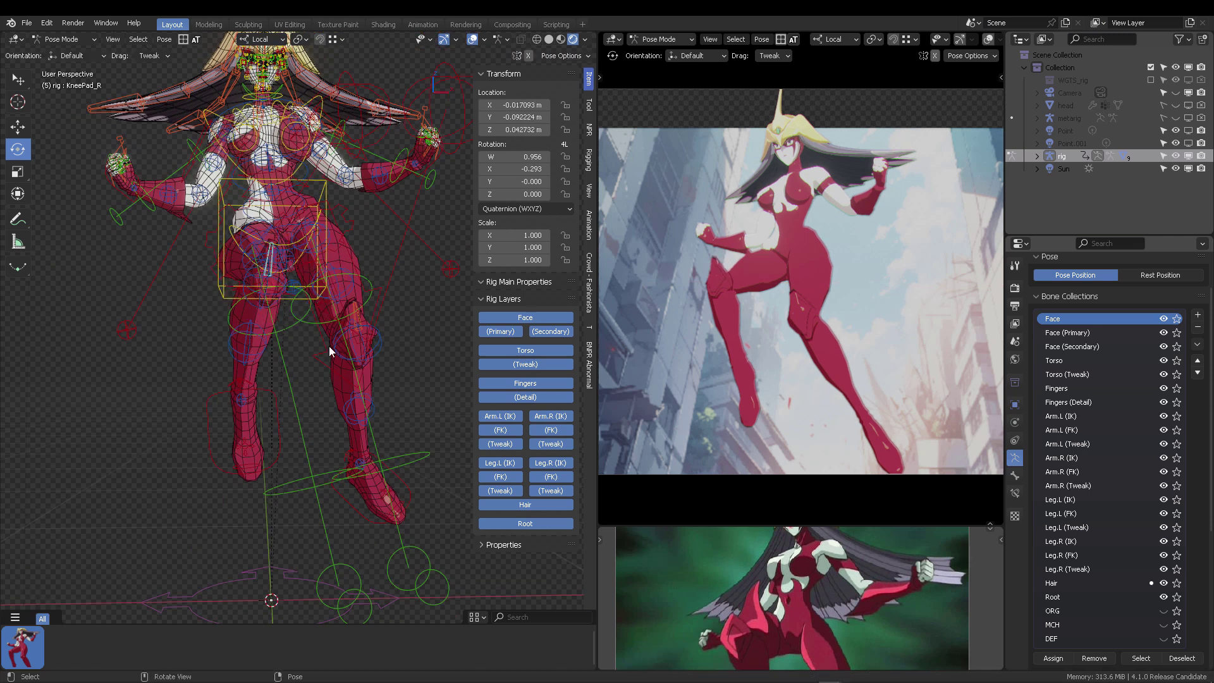
scroll(822, 538, down, 3)
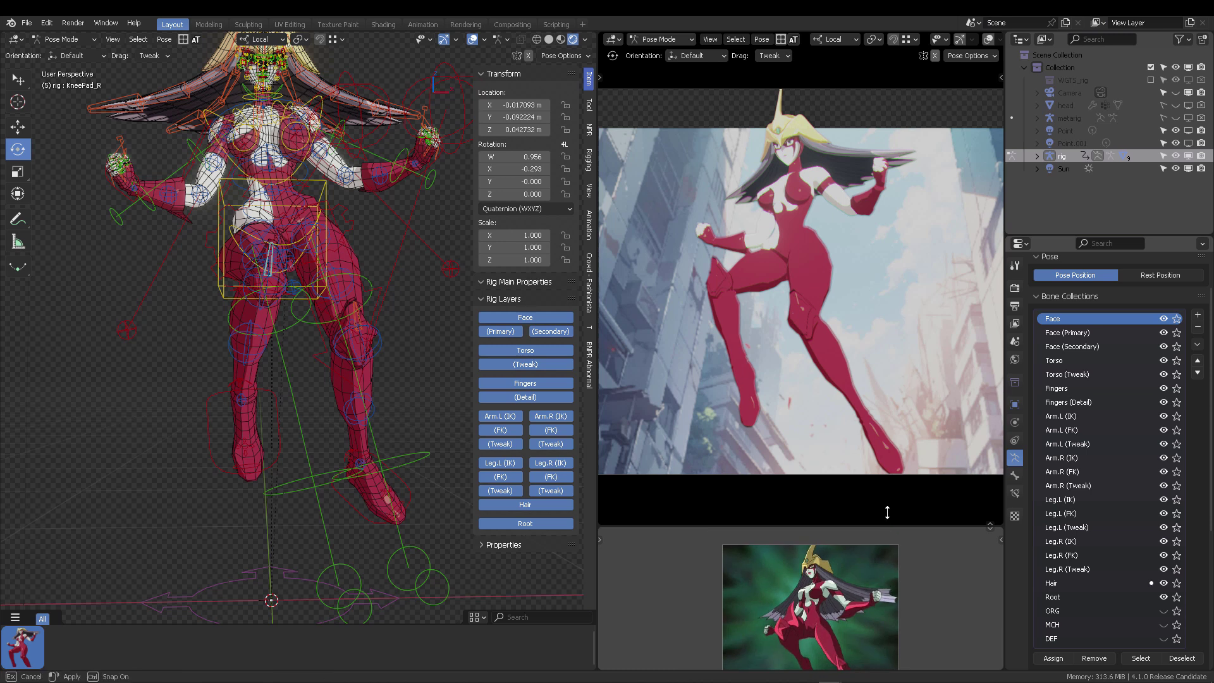
Enlarge the reference image area beneath the camera view to compare it with the posed character
drag(887, 476, 881, 437)
scroll(854, 501, up, 2)
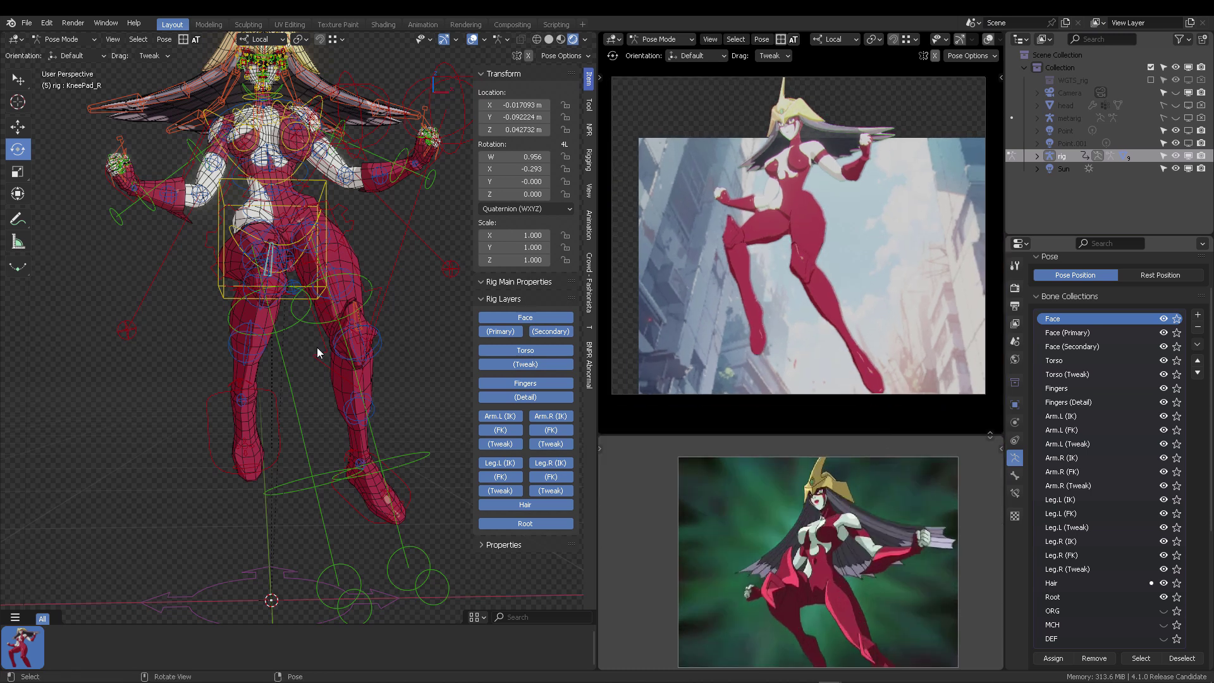
middle_drag(320, 339, 152, 552)
right_click(17, 640)
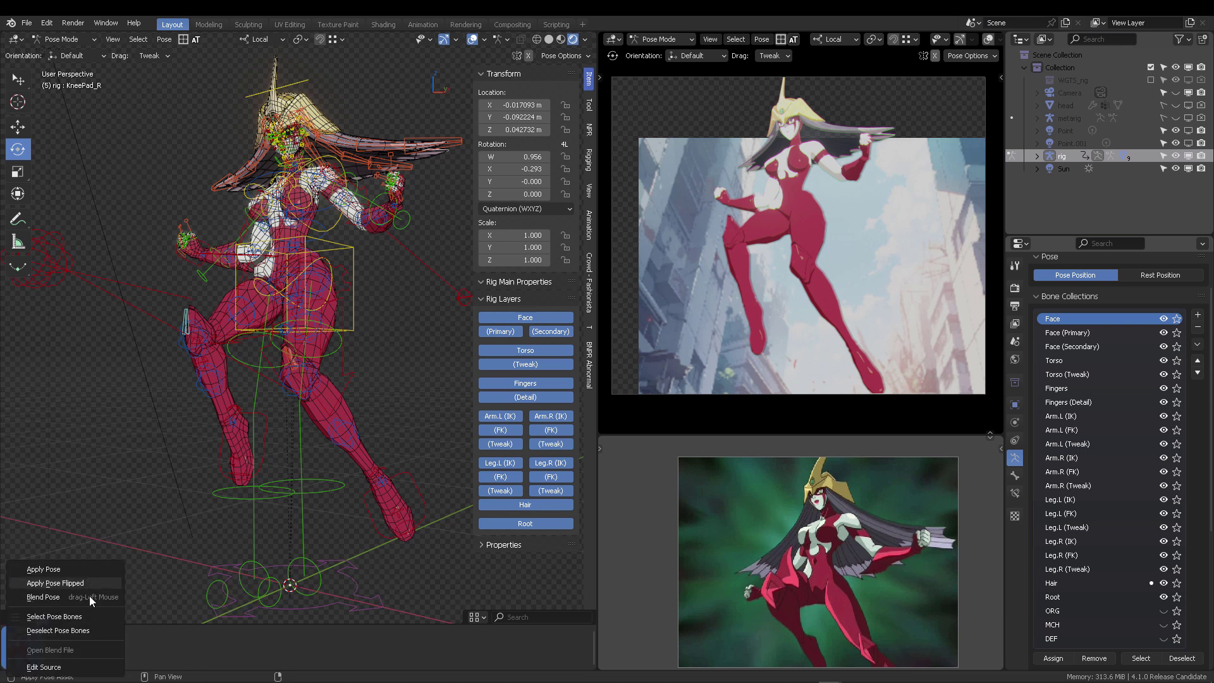
key(Escape)
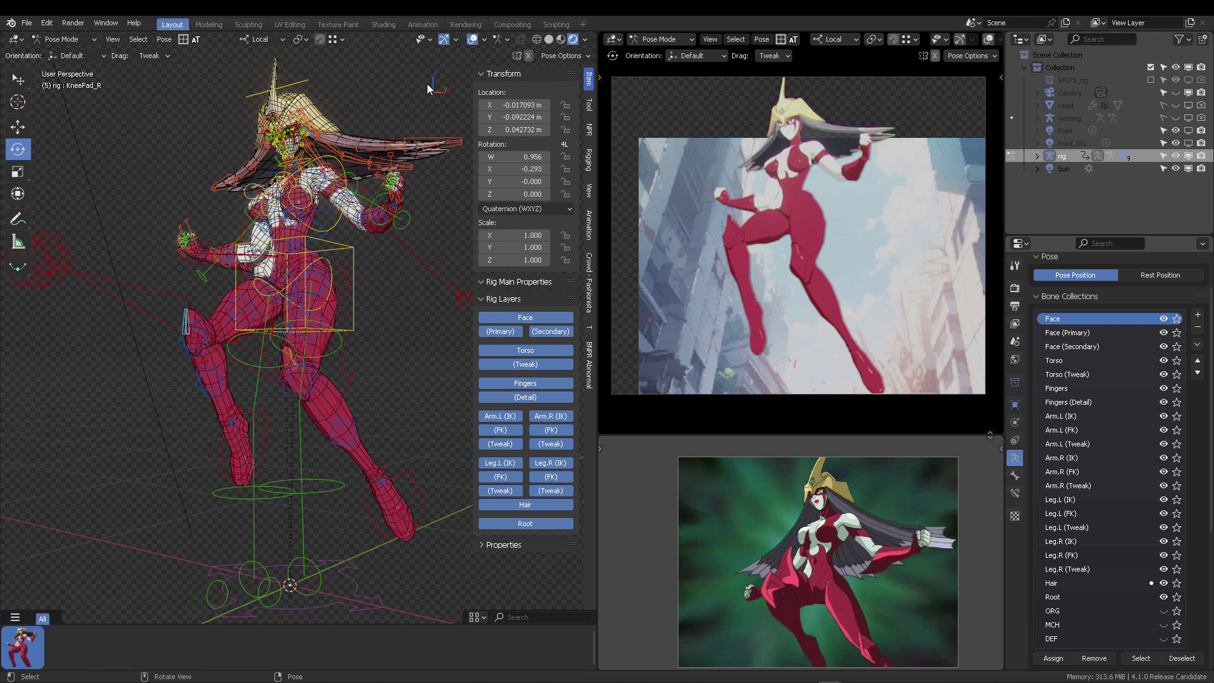
Select the head bone and rotate it so the face turns more toward the camera
mouse_move(375, 219)
middle_down()
mouse_move(399, 215)
mouse_move(381, 204)
mouse_move(383, 220)
middle_up()
click(272, 81)
key(Tab)
drag(291, 162, 292, 166)
click(946, 119)
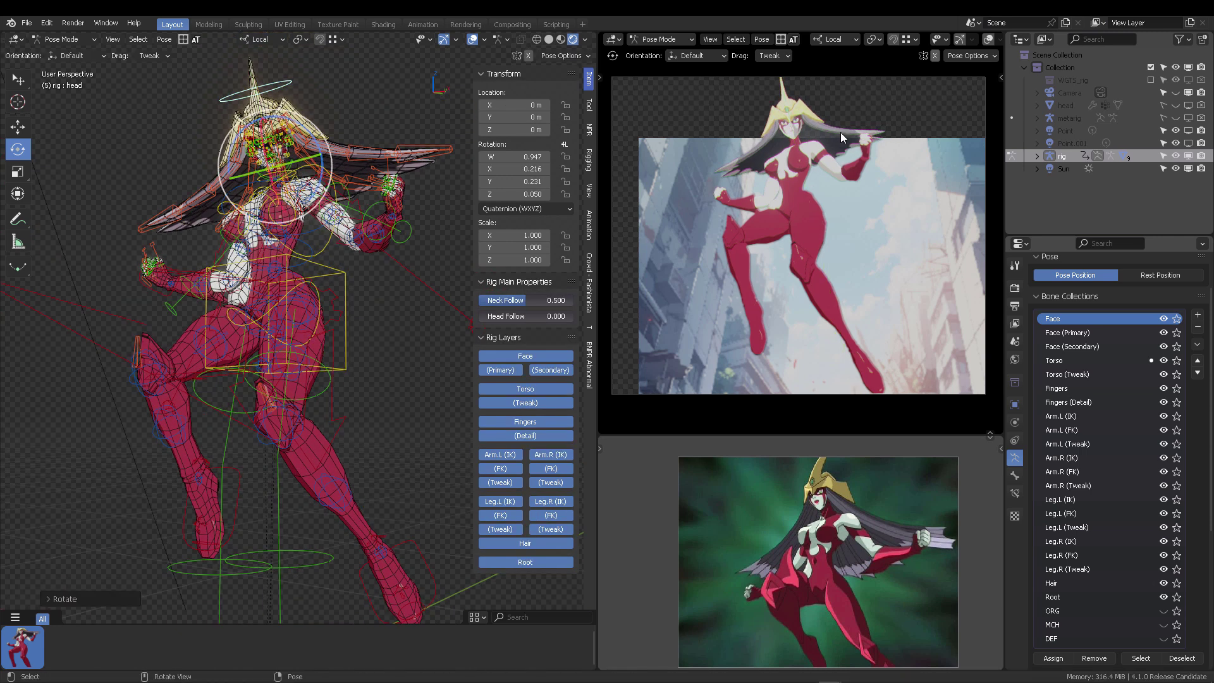
Enlarge the camera viewport in width and height and frame the character's upper body in it
drag(1003, 106, 1123, 126)
drag(958, 462, 958, 601)
scroll(938, 358, up, 1)
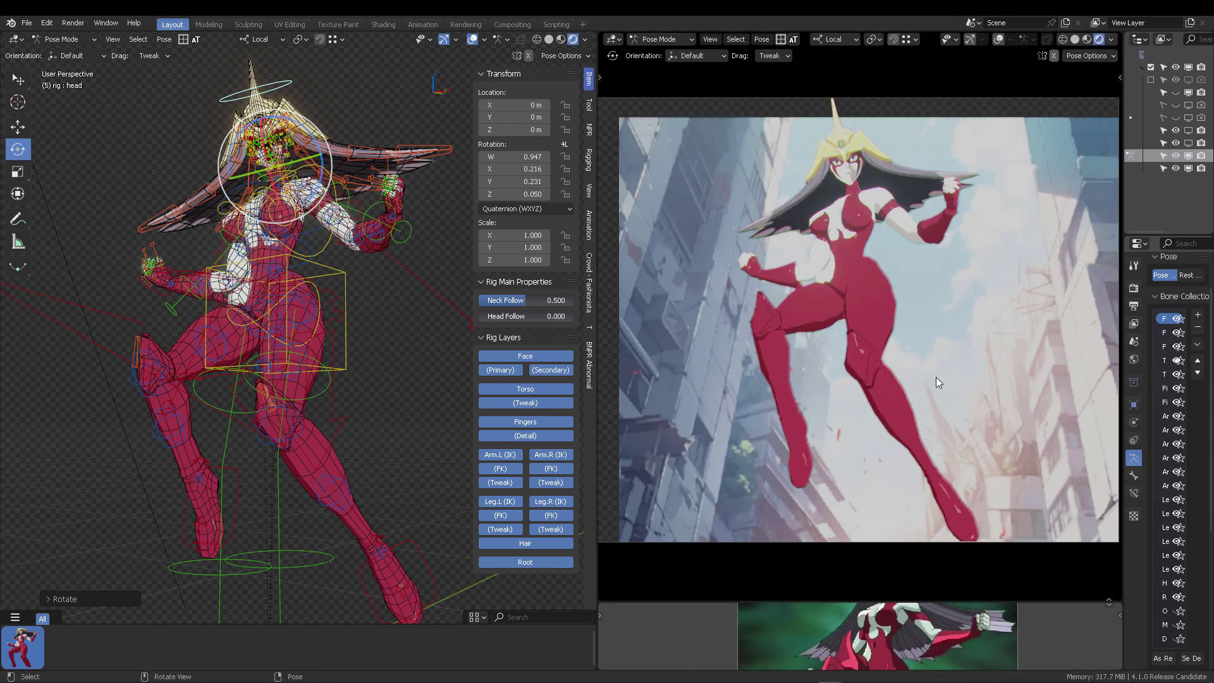
key(n)
key(n)
scroll(873, 215, up, 3)
middle_drag(893, 136, 894, 241)
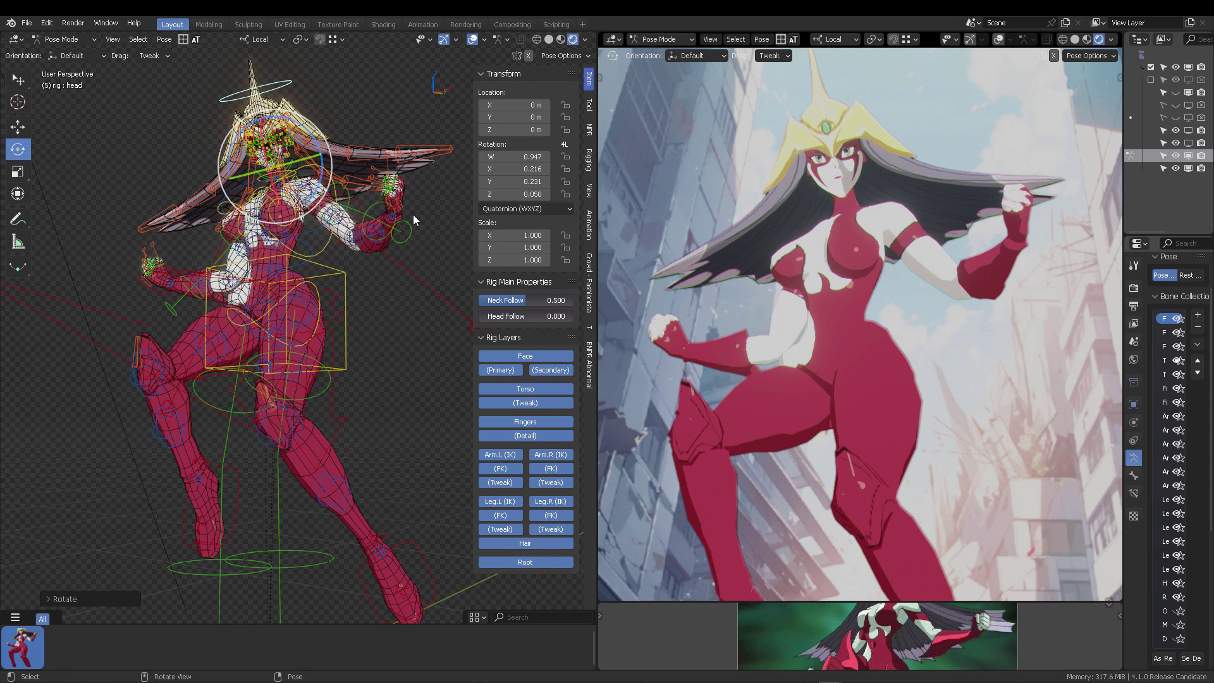
Adjust the head bone's turn about its local Y axis, finishing with a rotation of about -35 degrees toward the raised knee
key(r)
key(y)
key(y)
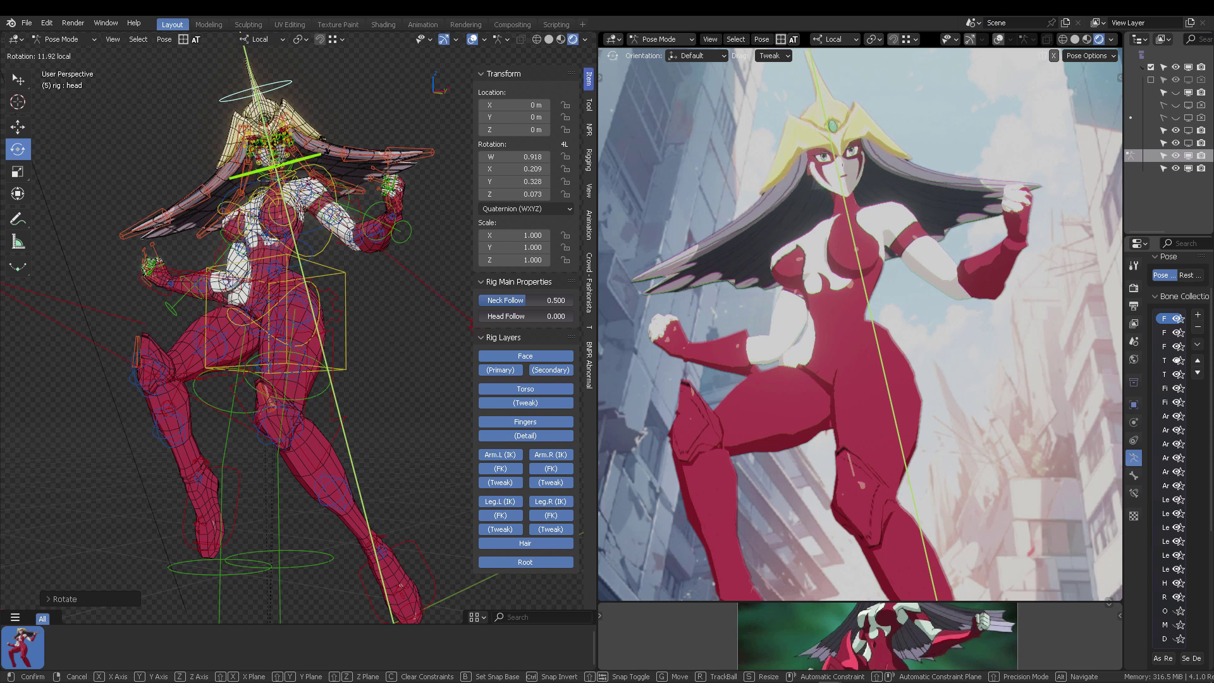
click(327, 149)
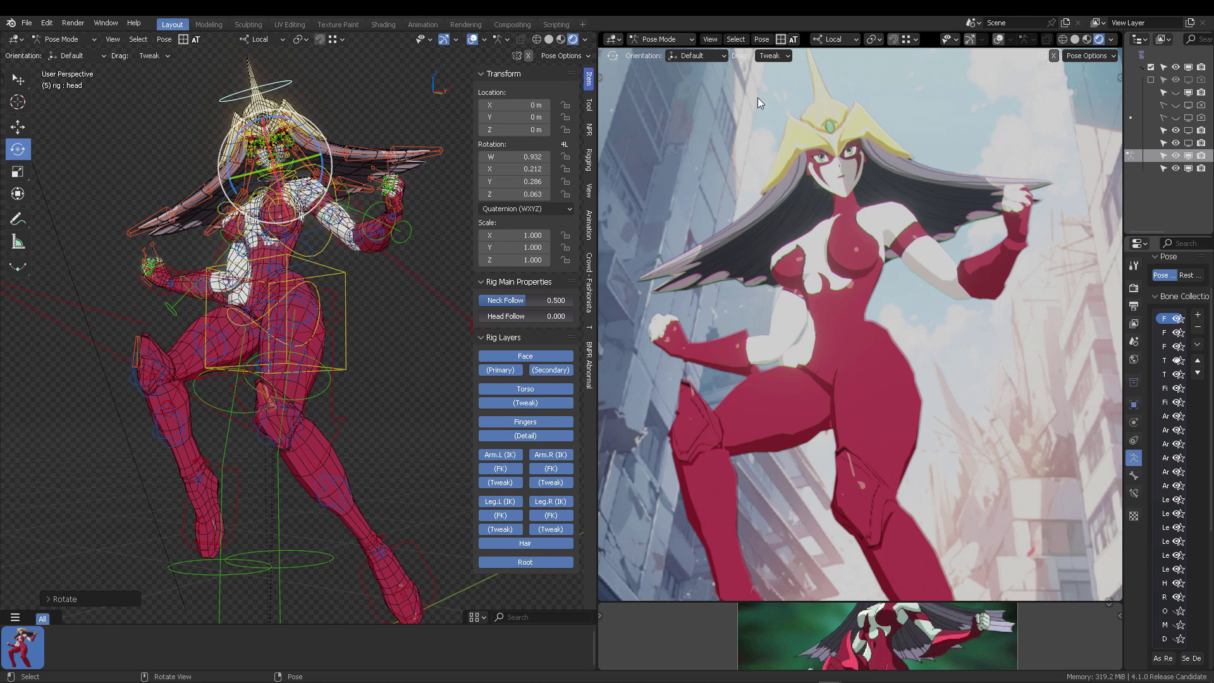
key(r)
key(y)
key(y)
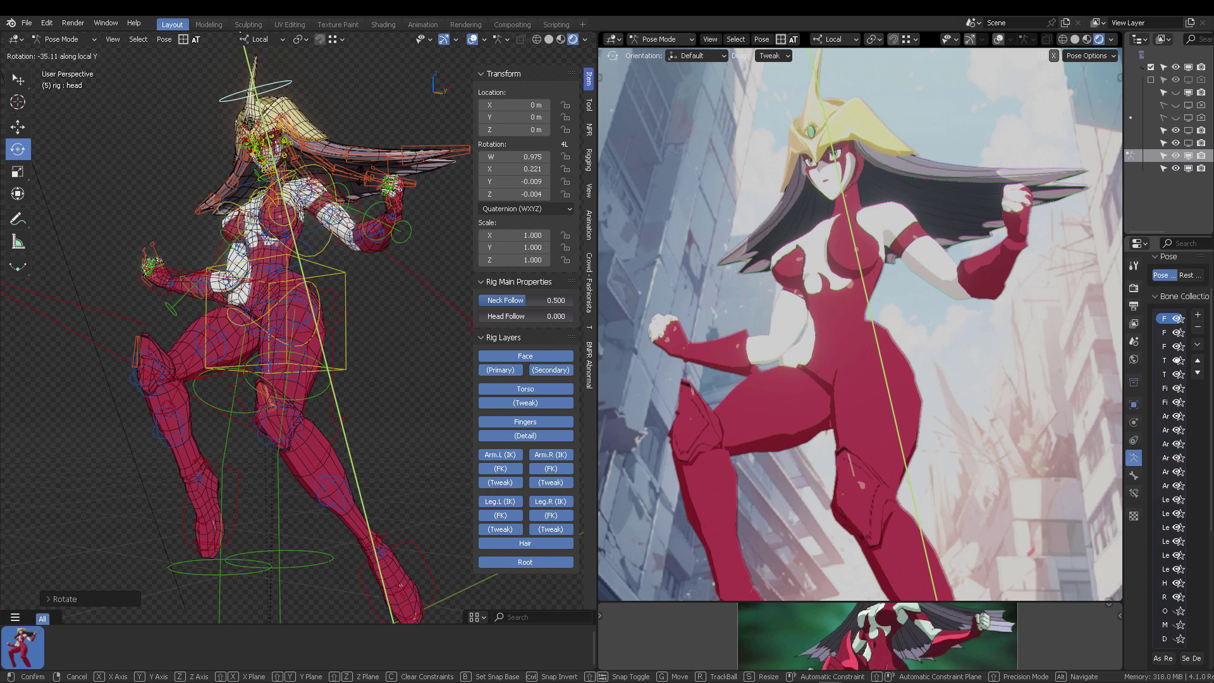
click(361, 182)
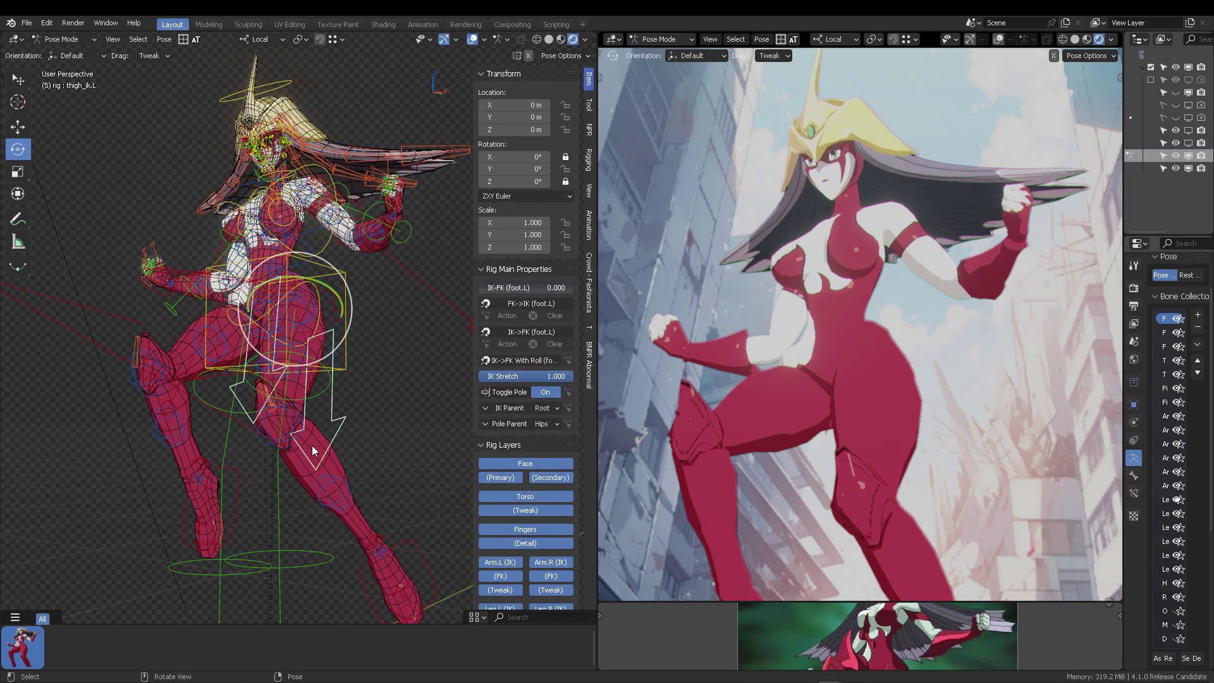
Switch to Object Mode, select the Body mesh and enable viewport display of its Solidify and Subdivision modifiers
key(ctrl+Tab)
click(346, 472)
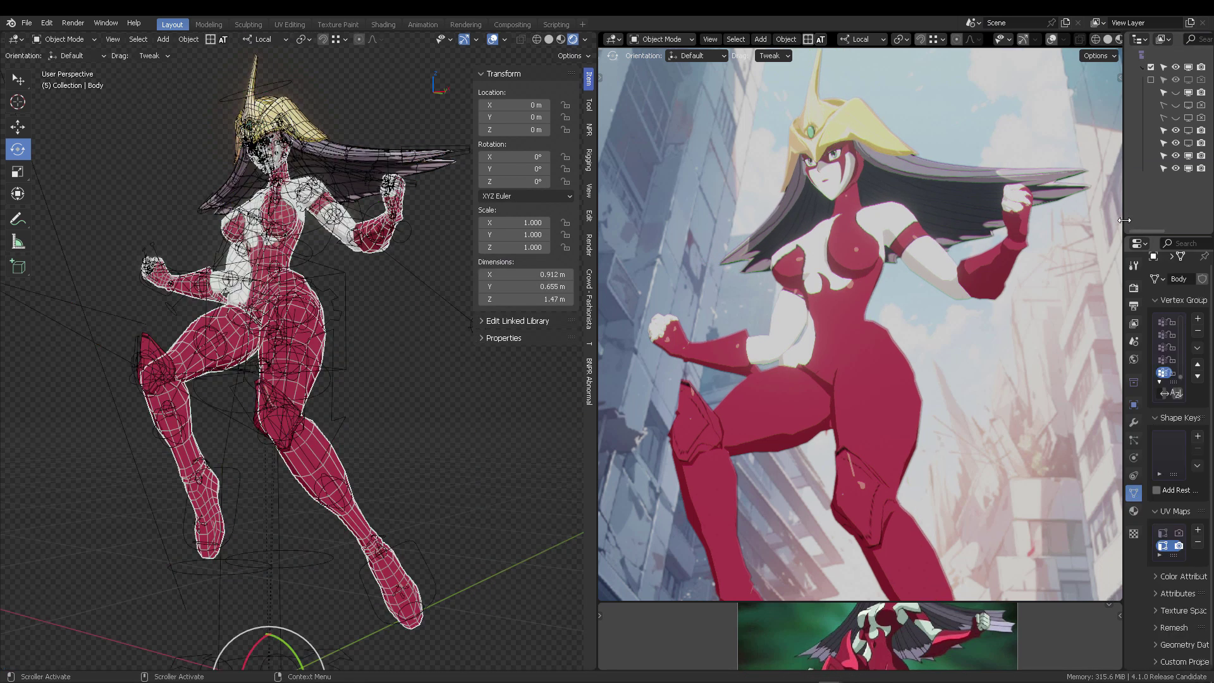
drag(1124, 219, 1044, 221)
click(1053, 423)
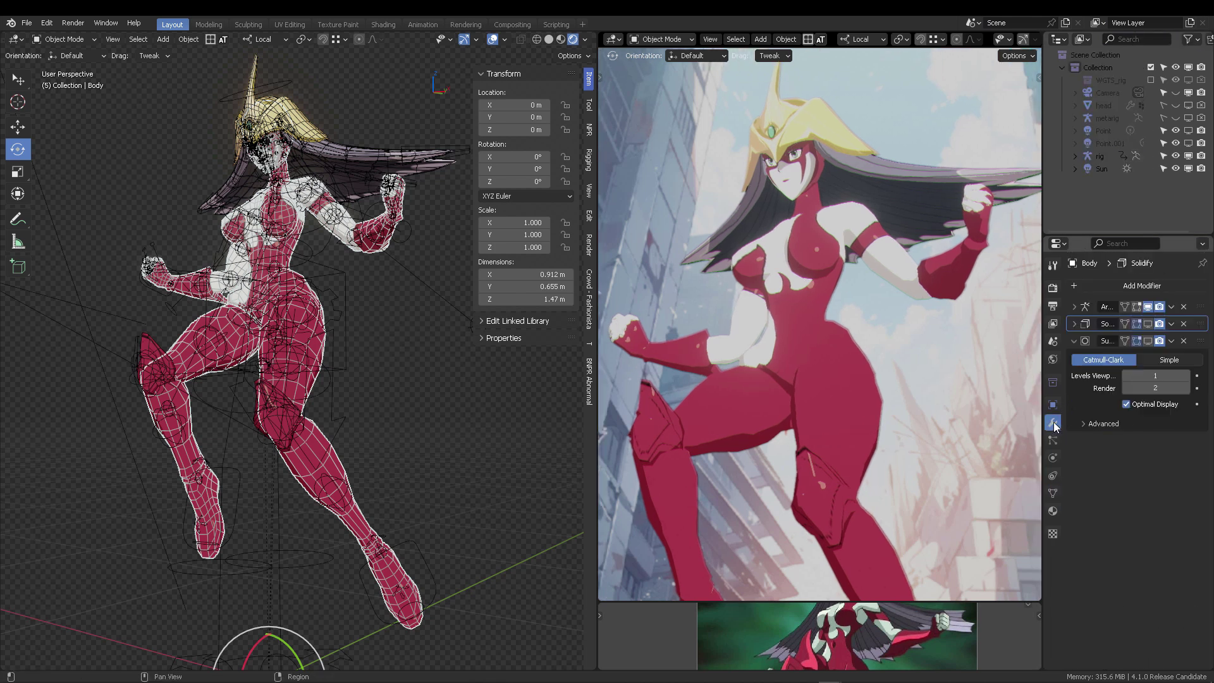
click(1147, 323)
click(1147, 340)
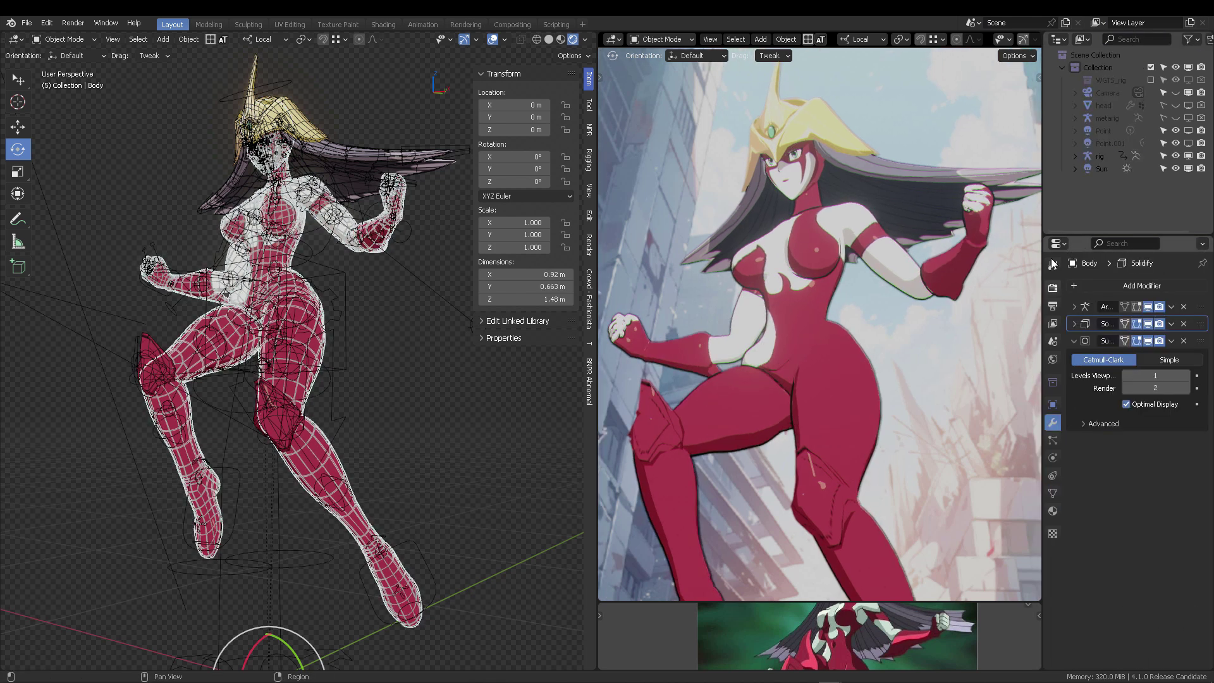
Widen the camera viewport again, return the rig to Pose Mode and select the head bone
drag(1045, 222, 1132, 223)
click(282, 90)
key(ctrl+Tab)
click(298, 158)
click(303, 182)
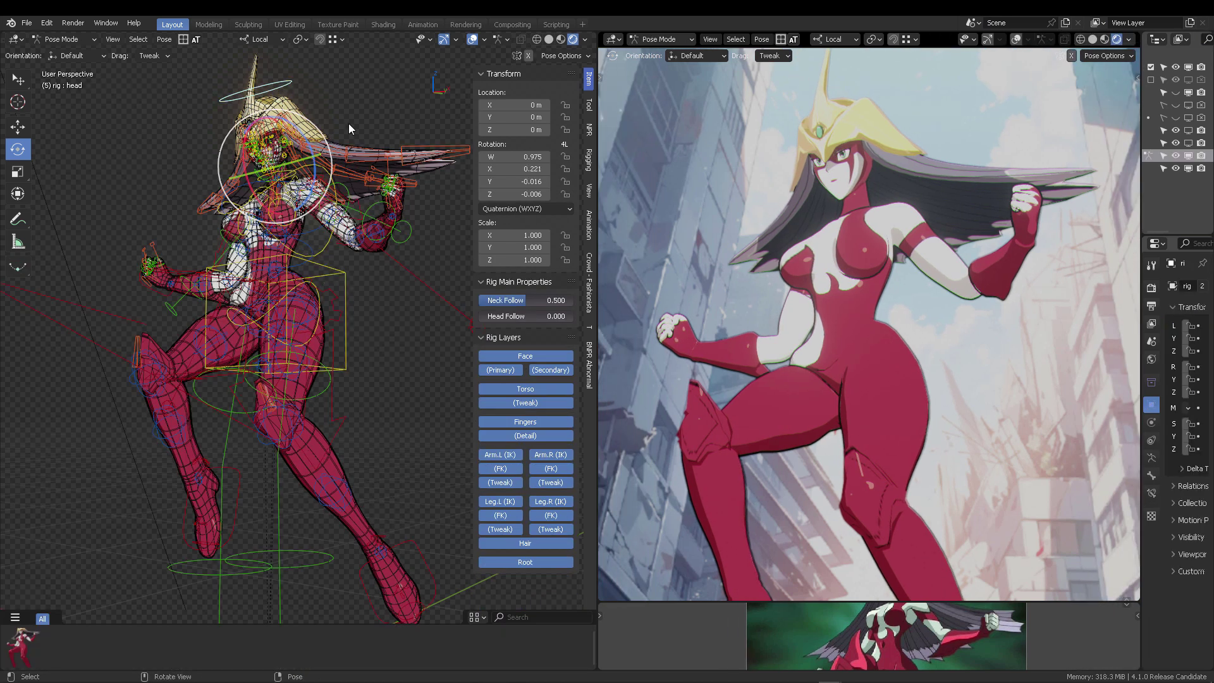
Fine-tune the head bone's rotation about its local Y axis
key(r)
key(y)
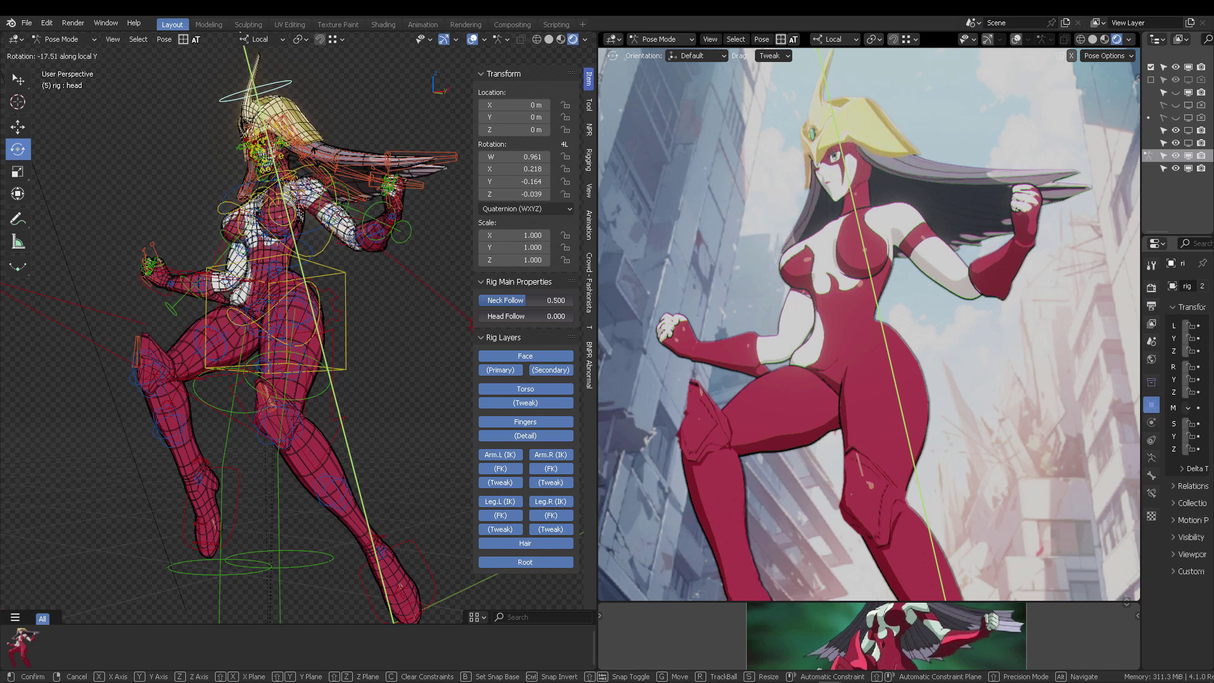
click(350, 124)
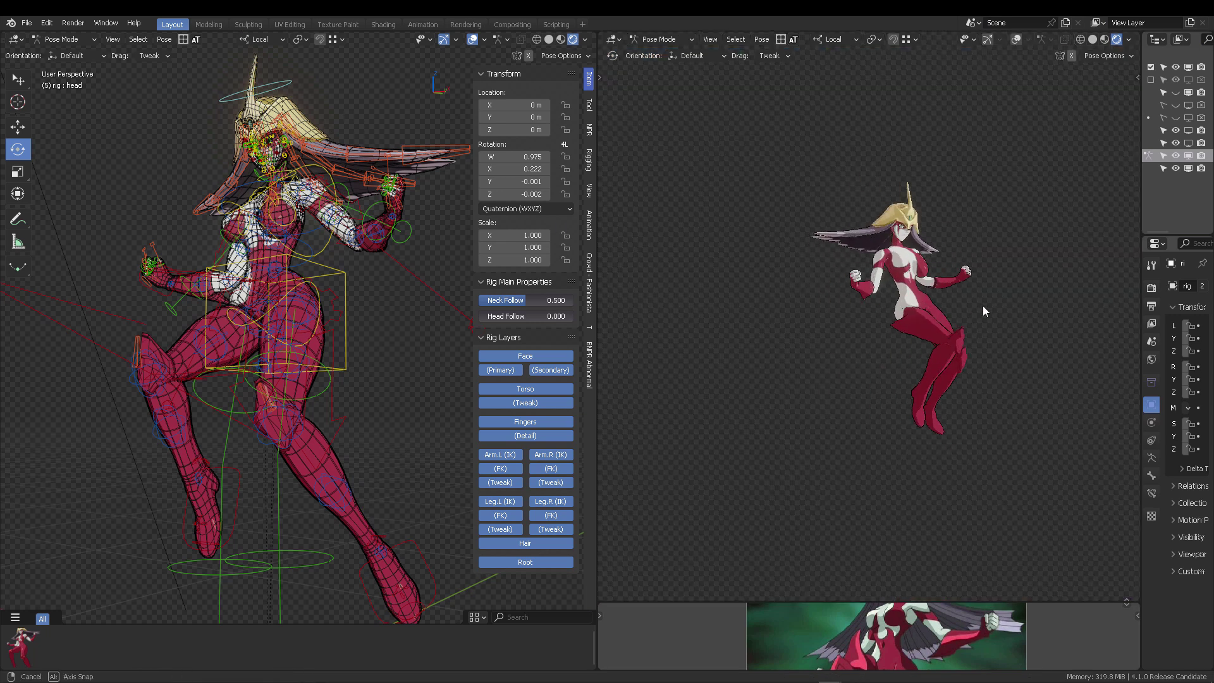